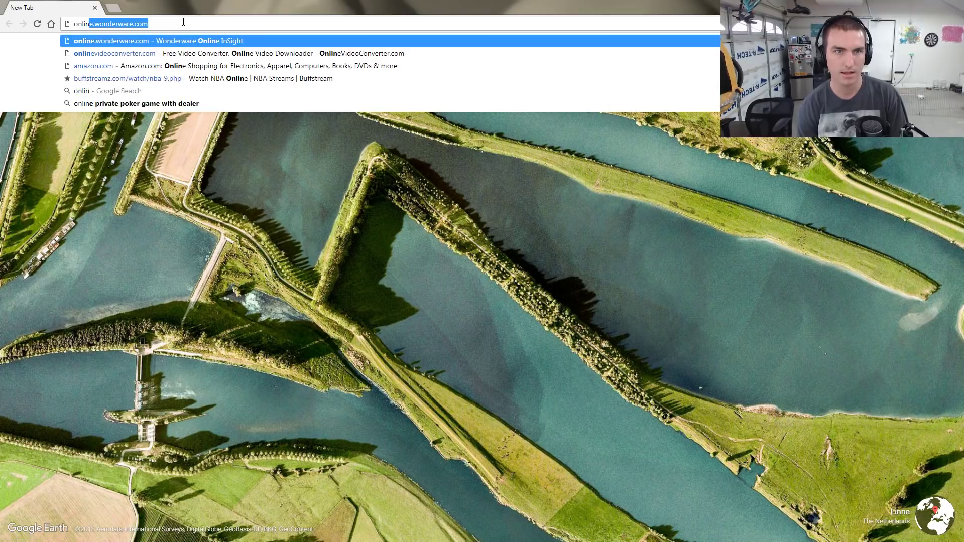
# Load online.wonderware.com and log in to the InSight account
pyautogui.press('Return')
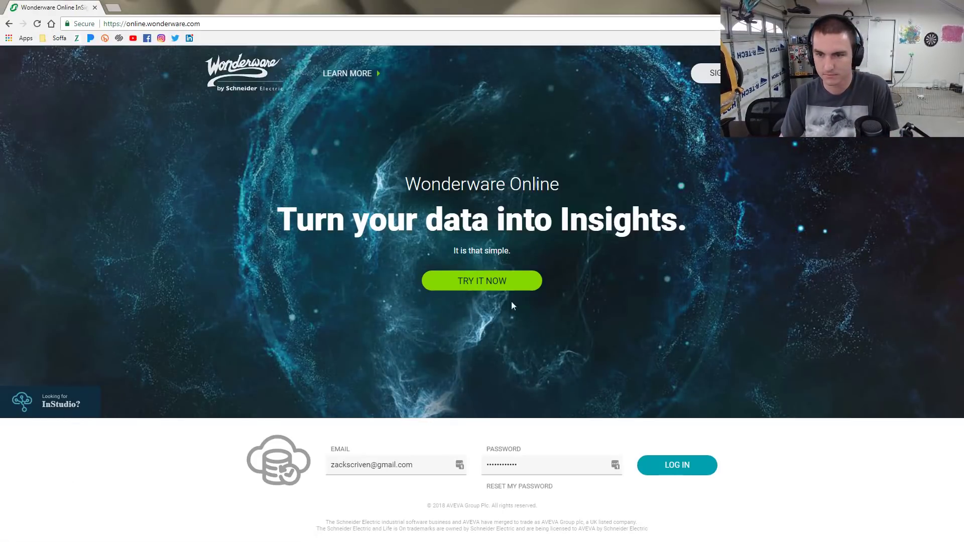
pyautogui.click(491, 286)
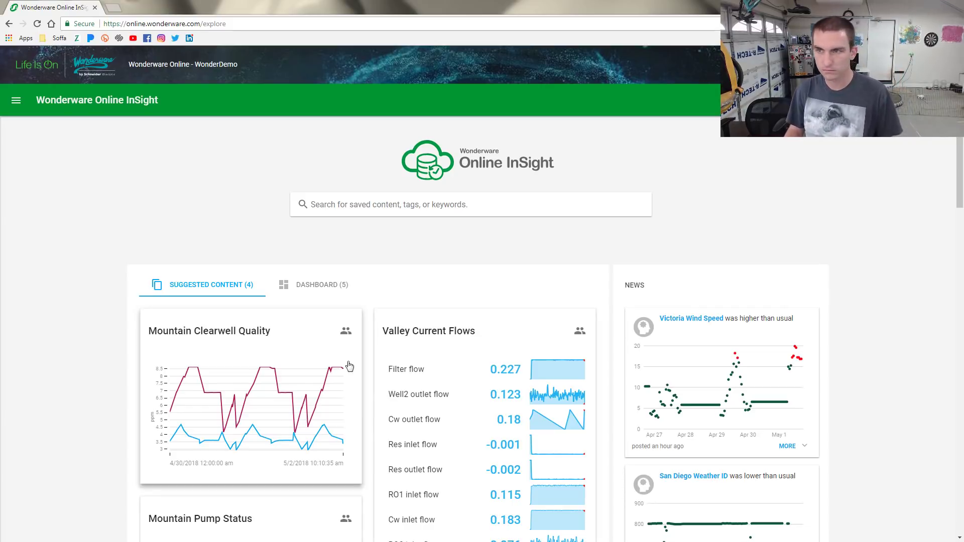
# Open InSight online help, expand Building InSight Solutions, zoom to 150%, and view Historian Data REST API
pyautogui.click(910, 100)
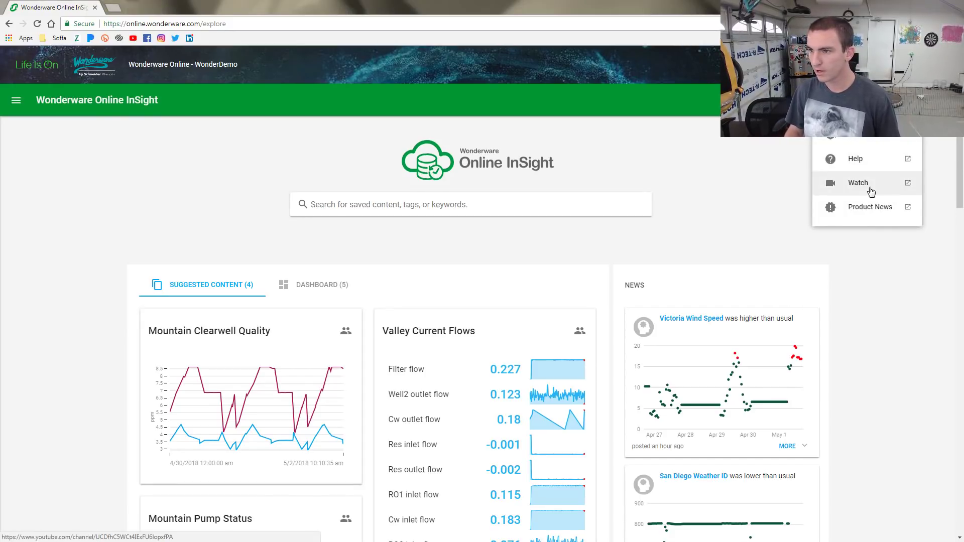
pyautogui.click(860, 160)
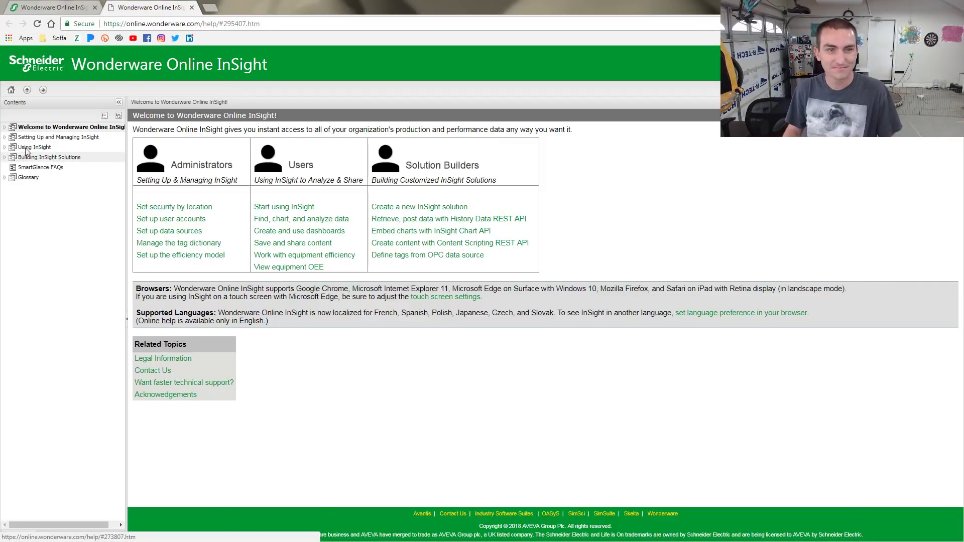
pyautogui.click(5, 159)
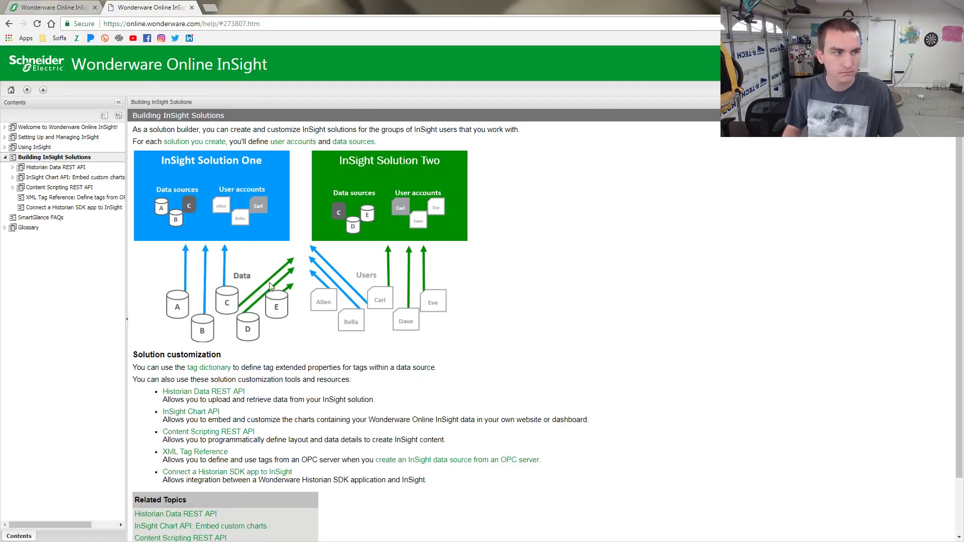
pyautogui.hotkey('ctrl', '+')
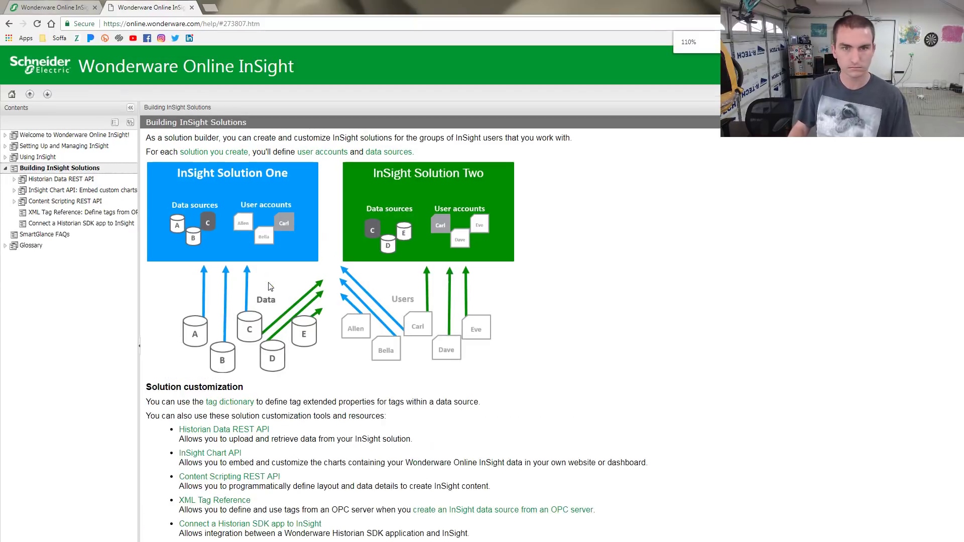
pyautogui.hotkey('ctrl', '+')
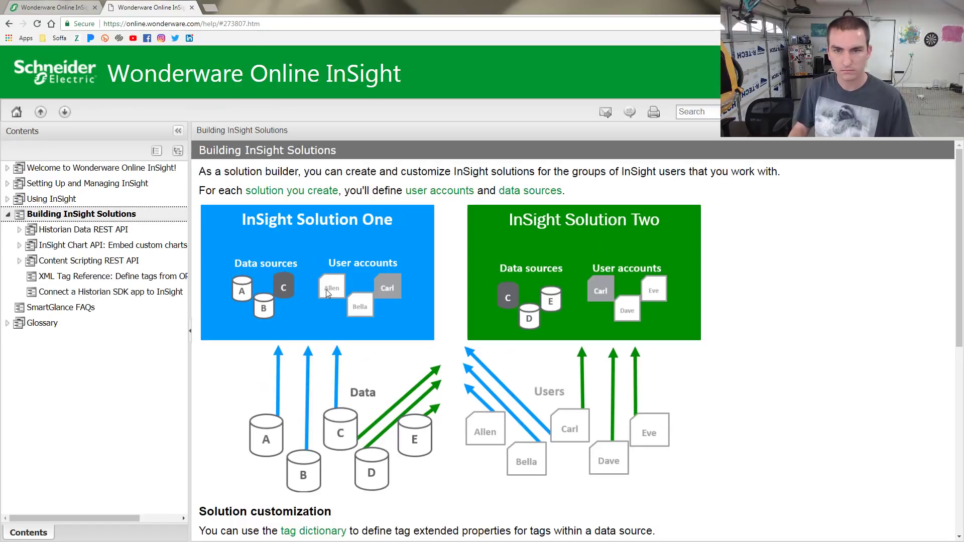
pyautogui.click(50, 230)
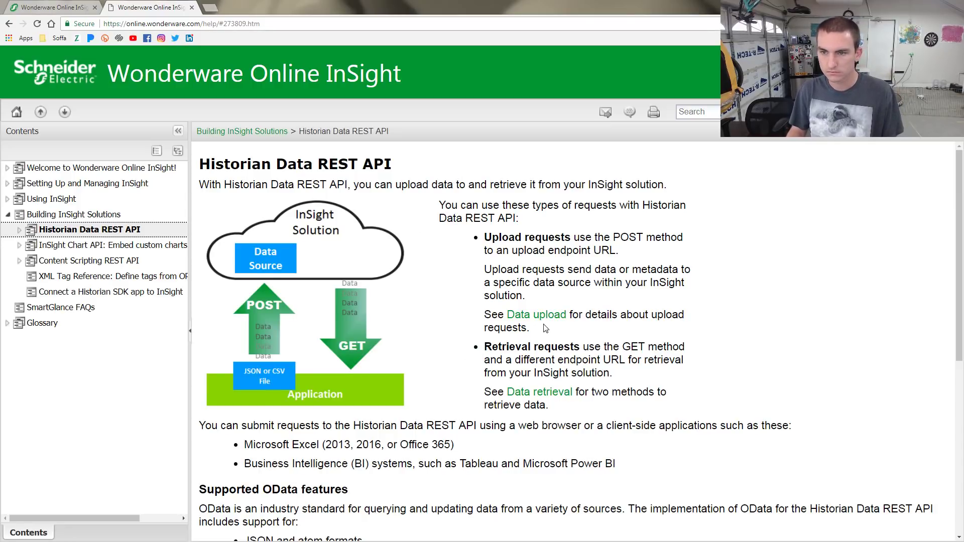
# Open the Data upload link in a new tab, then return to the Historian Data REST API page
pyautogui.scroll(-1, 545, 328)
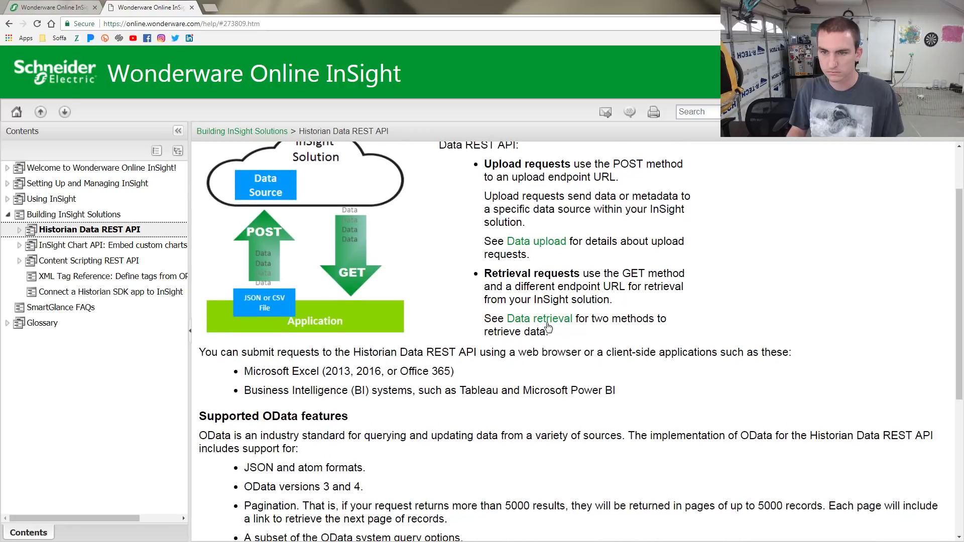
pyautogui.rightClick(539, 244)
pyautogui.click(577, 251)
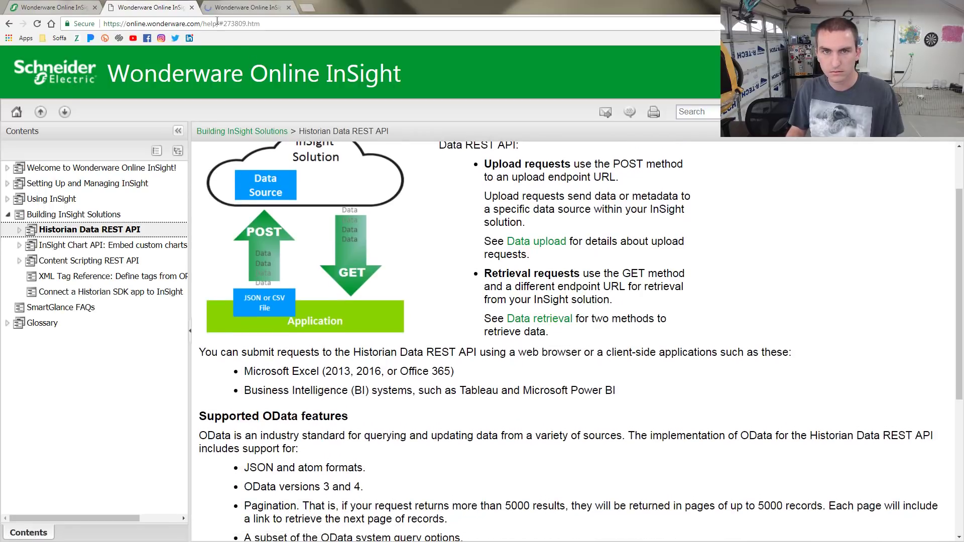
pyautogui.click(246, 7)
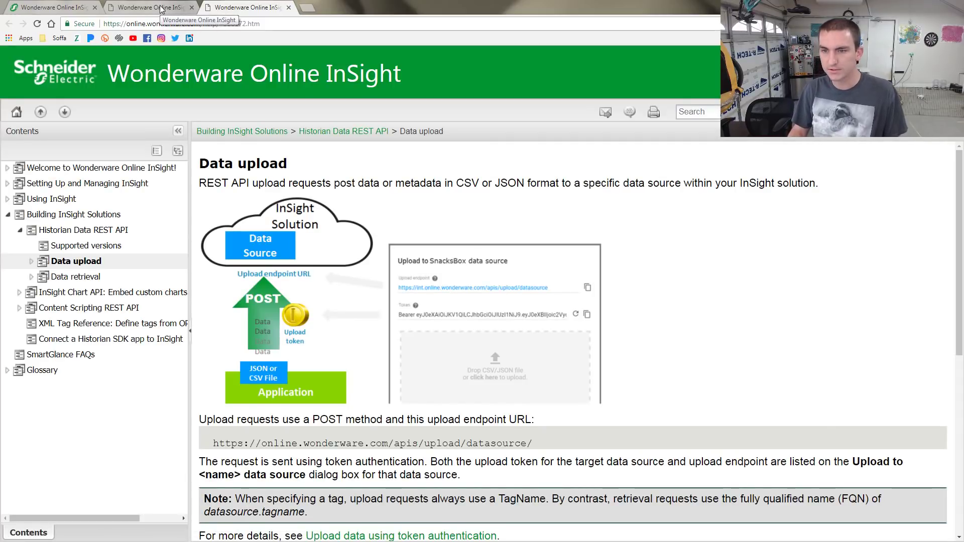
pyautogui.click(161, 8)
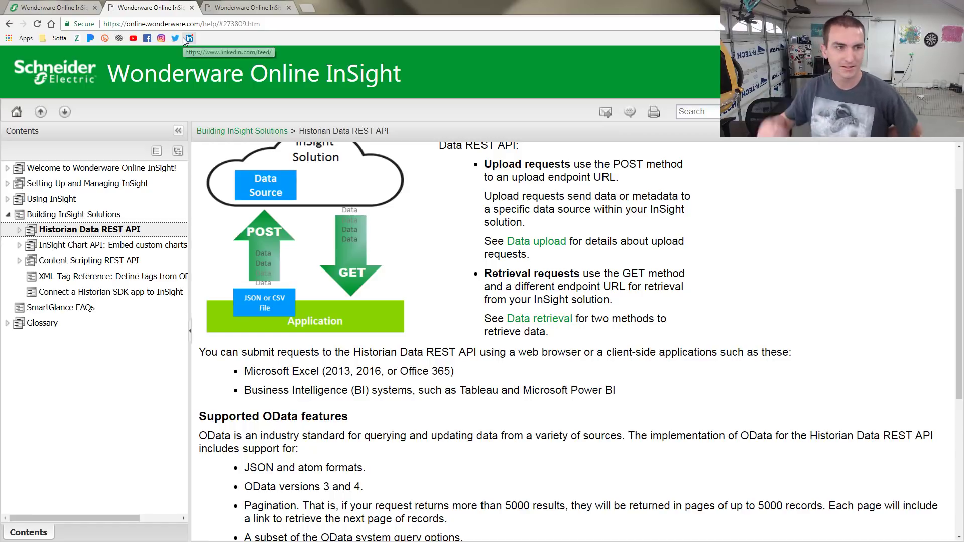
# Open the Data upload help page and scroll through its contents
pyautogui.scroll(-5, 476, 293)
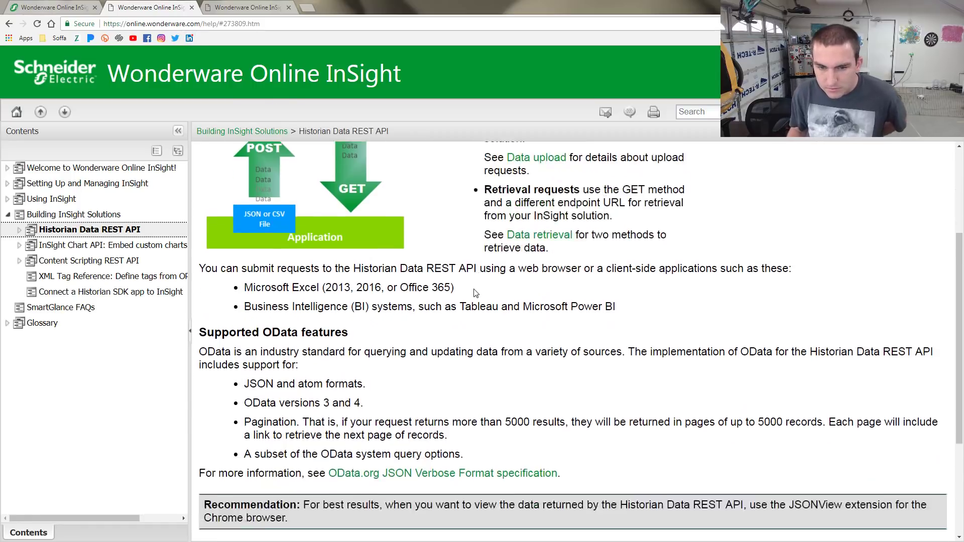
pyautogui.scroll(3, 448, 373)
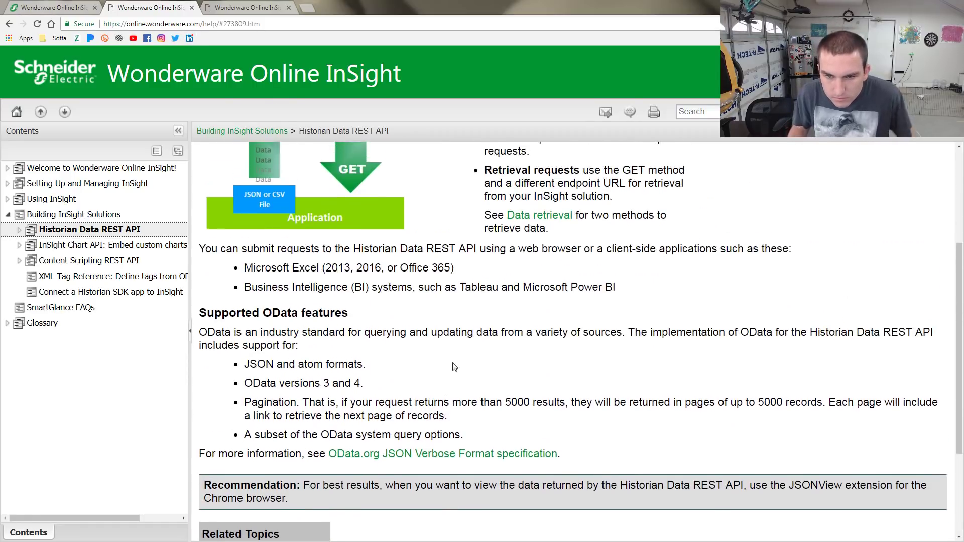
pyautogui.scroll(-3, 340, 374)
pyautogui.click(233, 451)
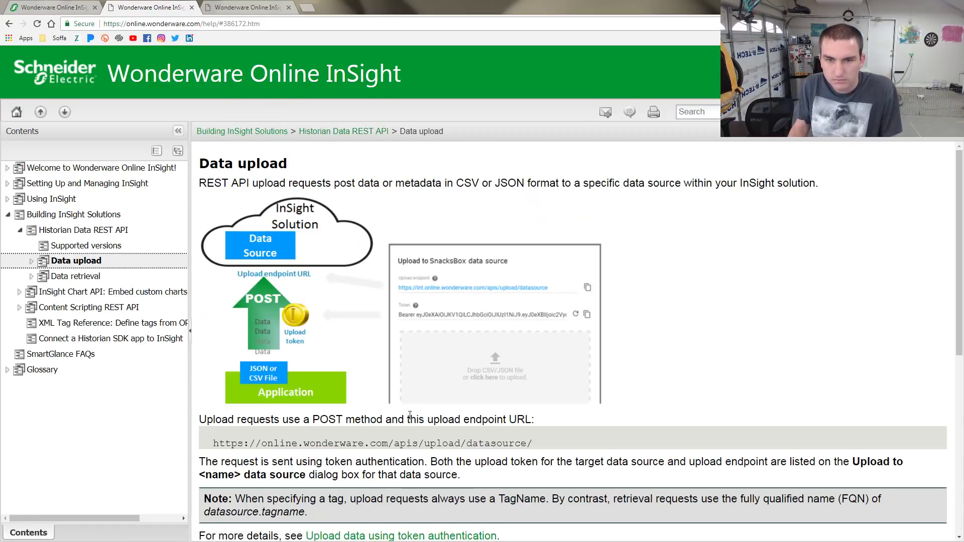
pyautogui.scroll(-2, 429, 396)
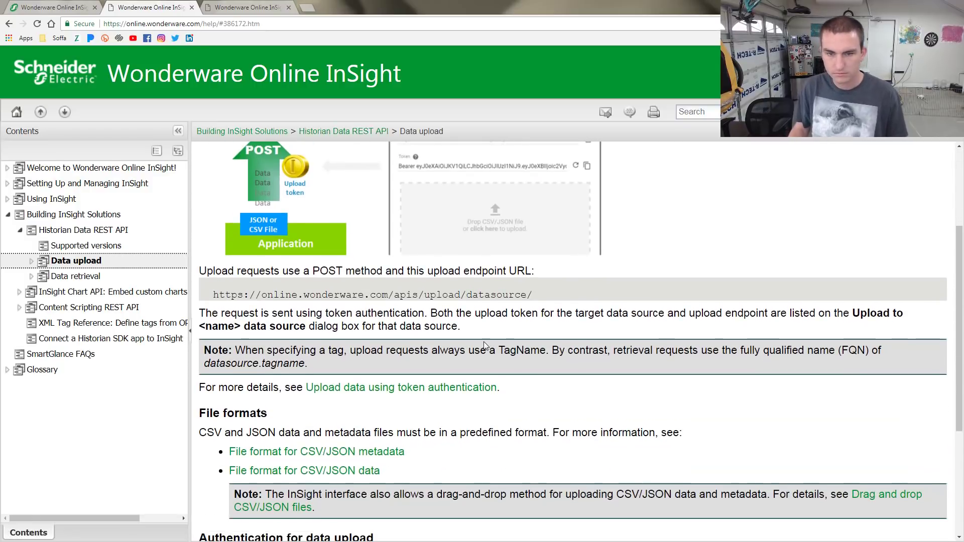
pyautogui.scroll(2, 482, 340)
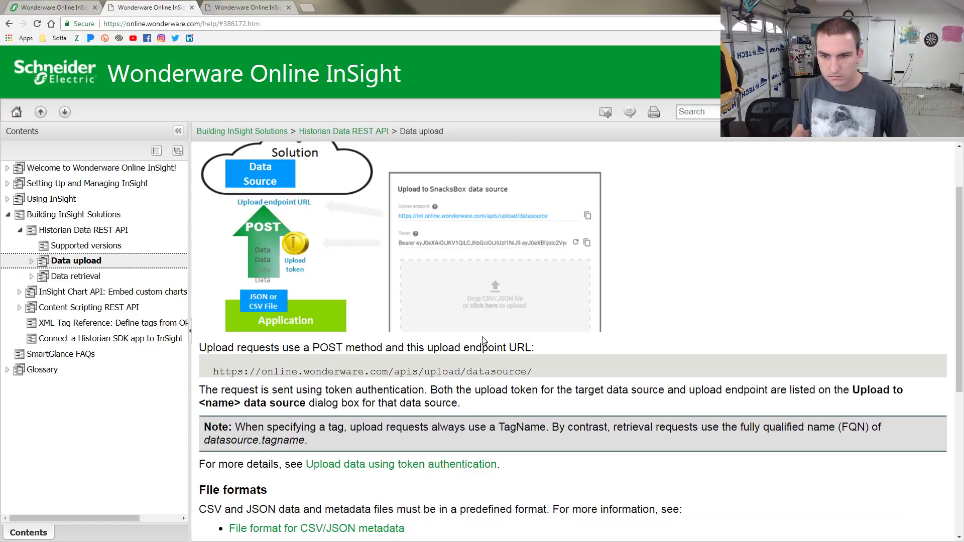
pyautogui.scroll(3, 483, 340)
pyautogui.scroll(-9, 485, 341)
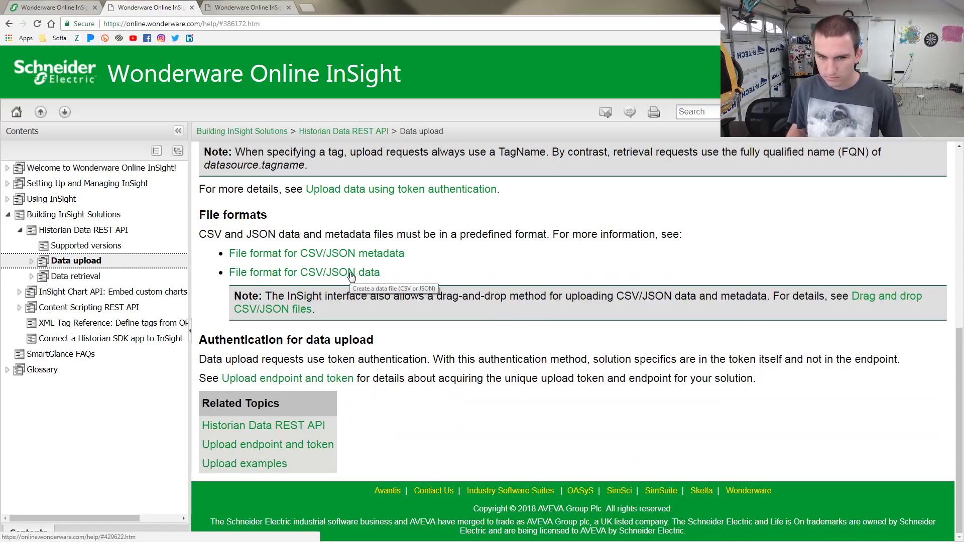
# Browse Data retrieval and Data upload in the contents tree, ending on Upload examples
pyautogui.click(86, 277)
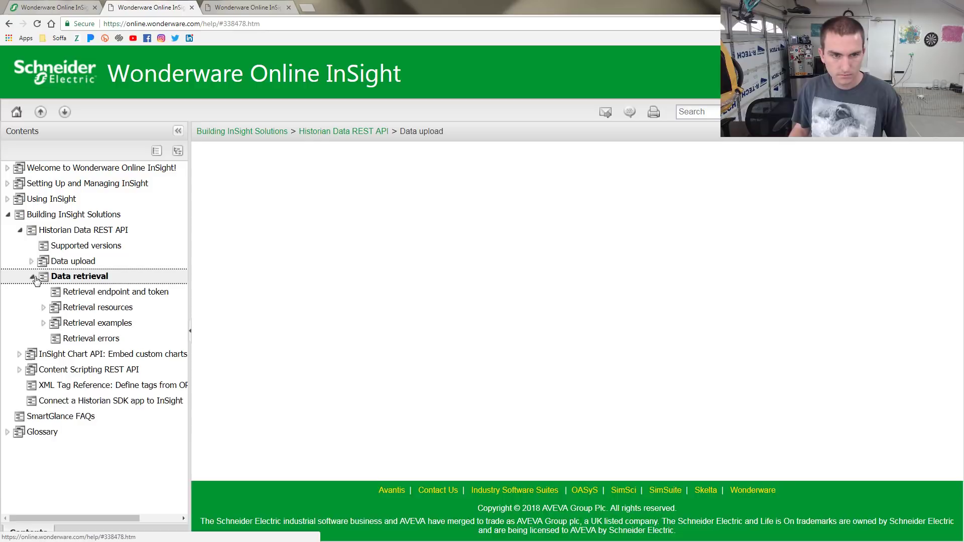
pyautogui.click(86, 262)
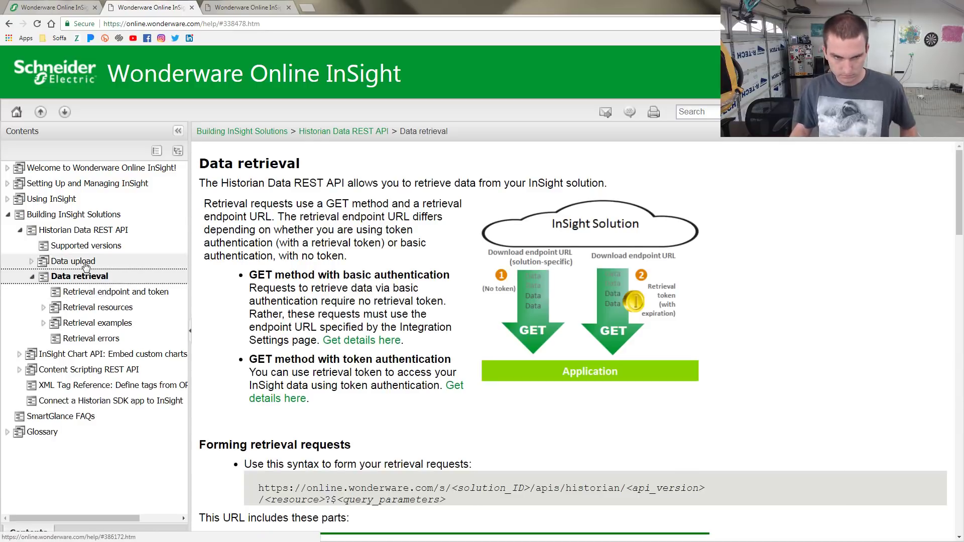
pyautogui.click(33, 277)
pyautogui.click(32, 261)
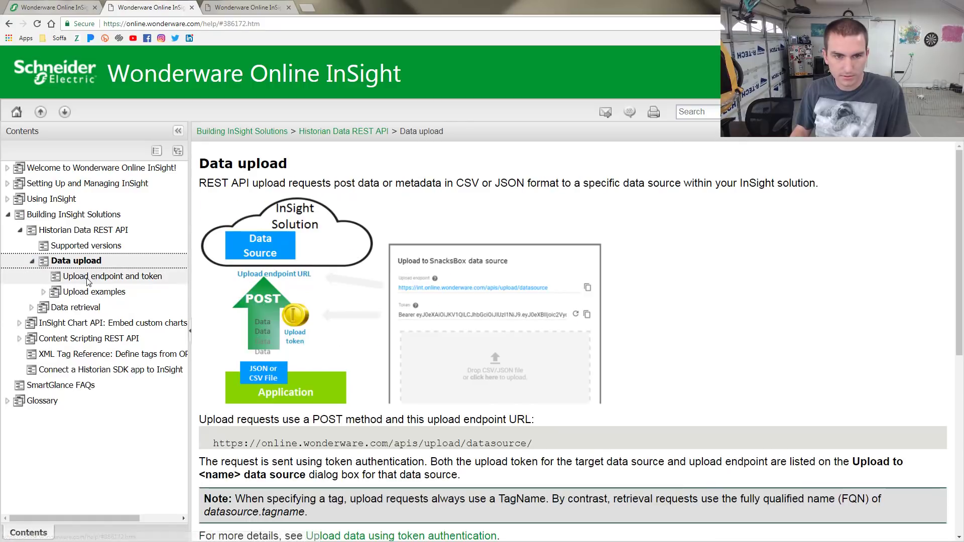
pyautogui.click(90, 277)
pyautogui.click(91, 290)
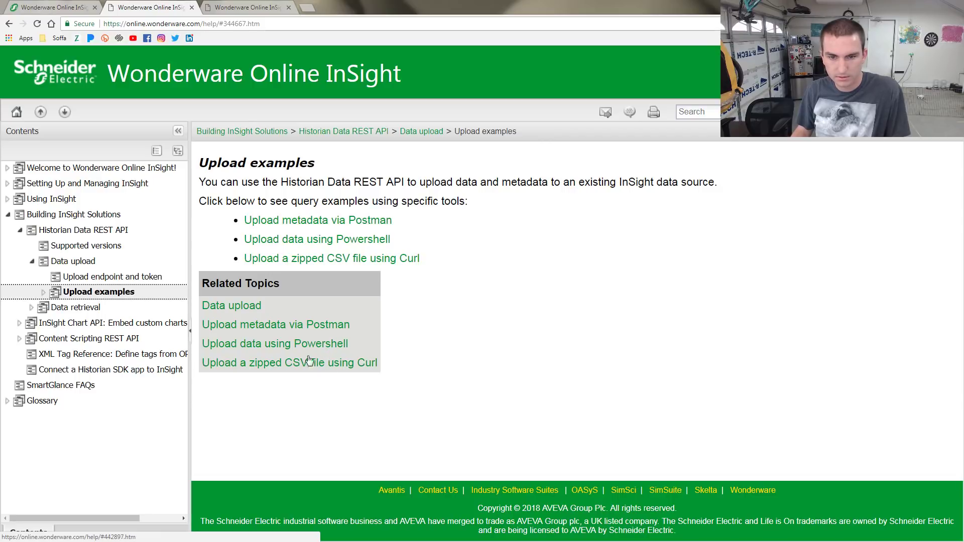
# Read through the Upload metadata via Postman instructions, then start a blank browser tab
pyautogui.click(304, 325)
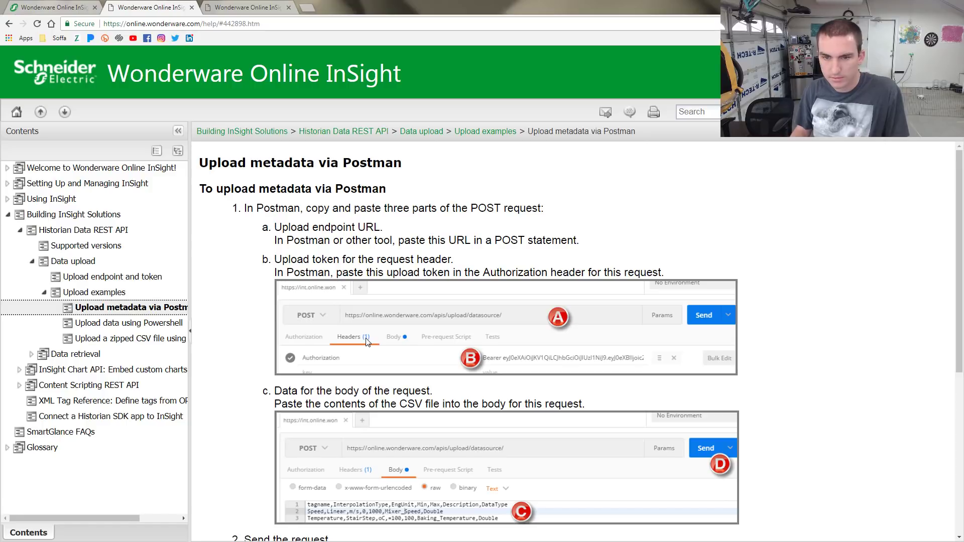
pyautogui.scroll(-6, 516, 400)
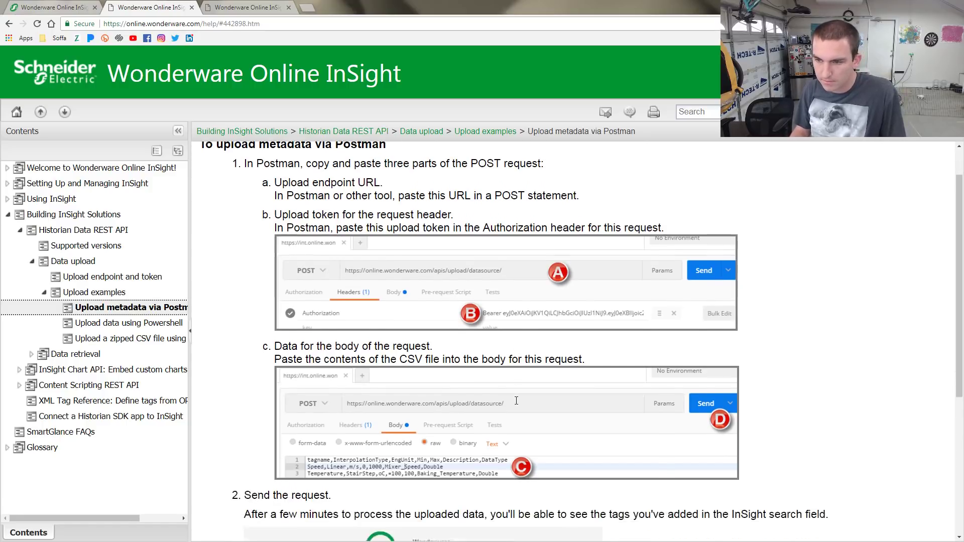
pyautogui.scroll(6, 522, 403)
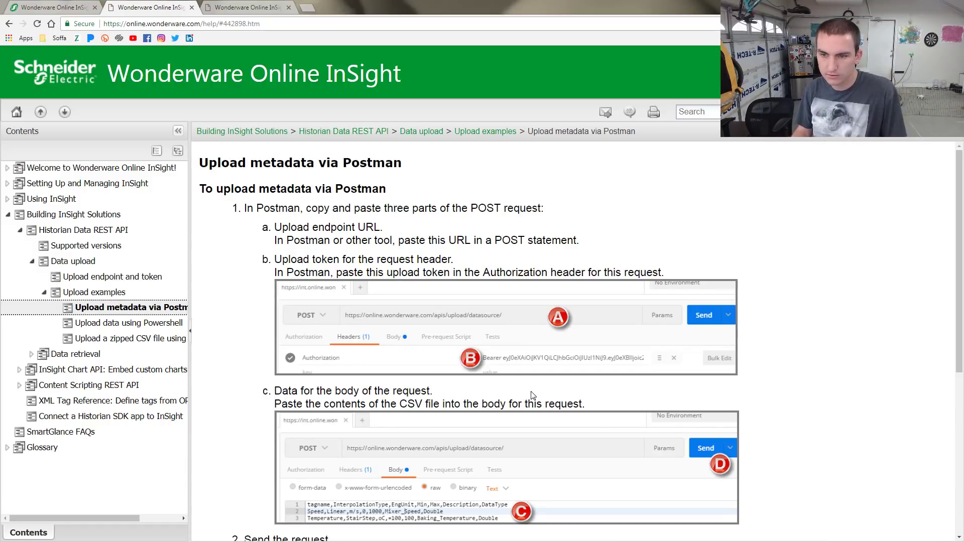
pyautogui.scroll(-6, 533, 395)
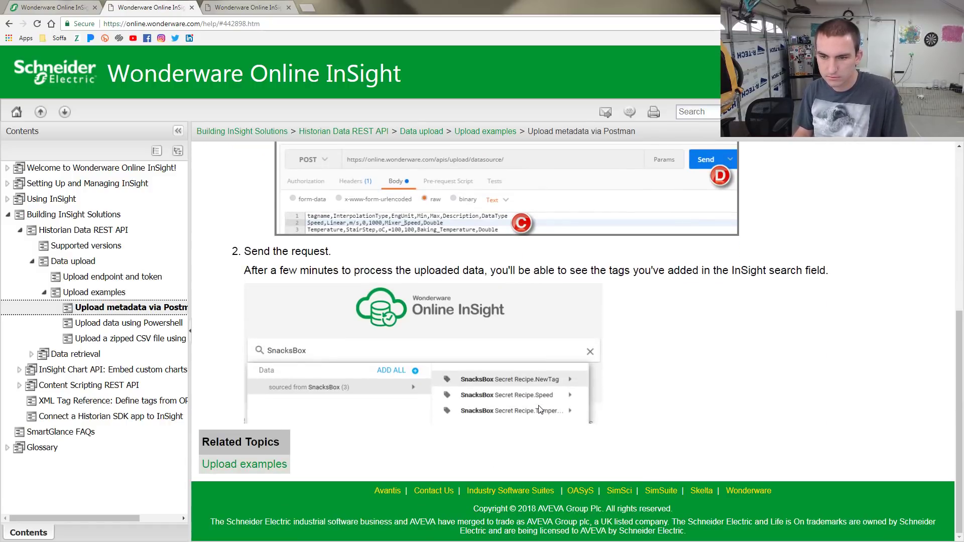
pyautogui.scroll(6, 539, 413)
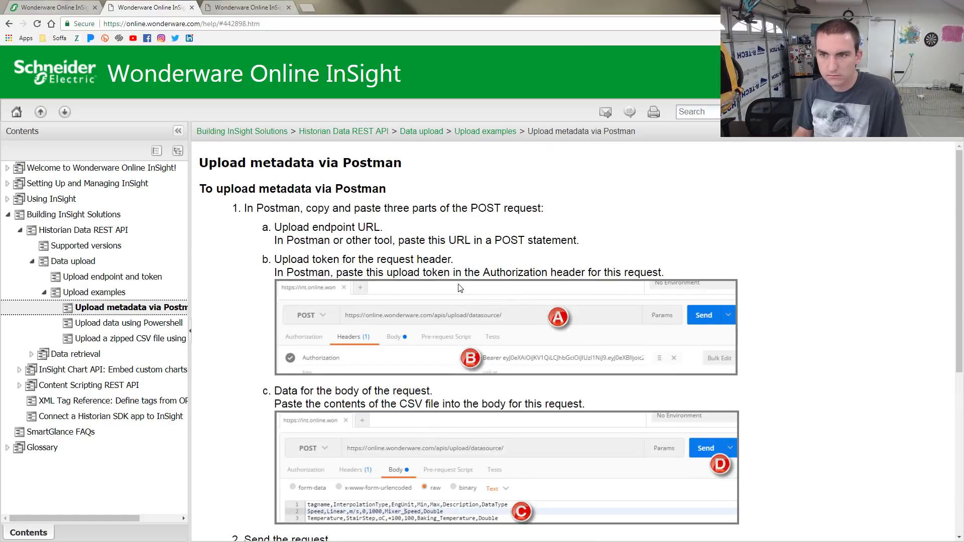
pyautogui.click(306, 7)
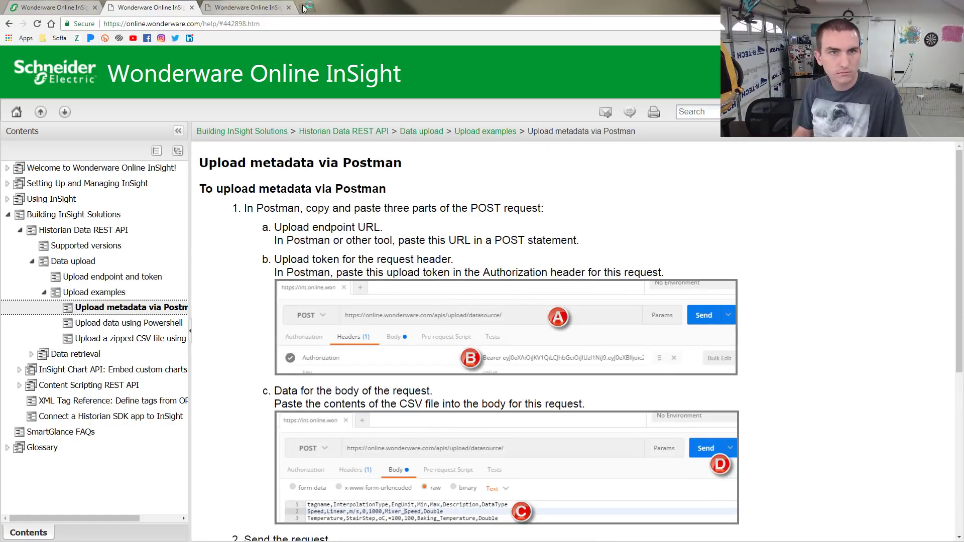
# Search for postman and download the Postman app for Windows x64 from getpostman.com
pyautogui.write('postman')
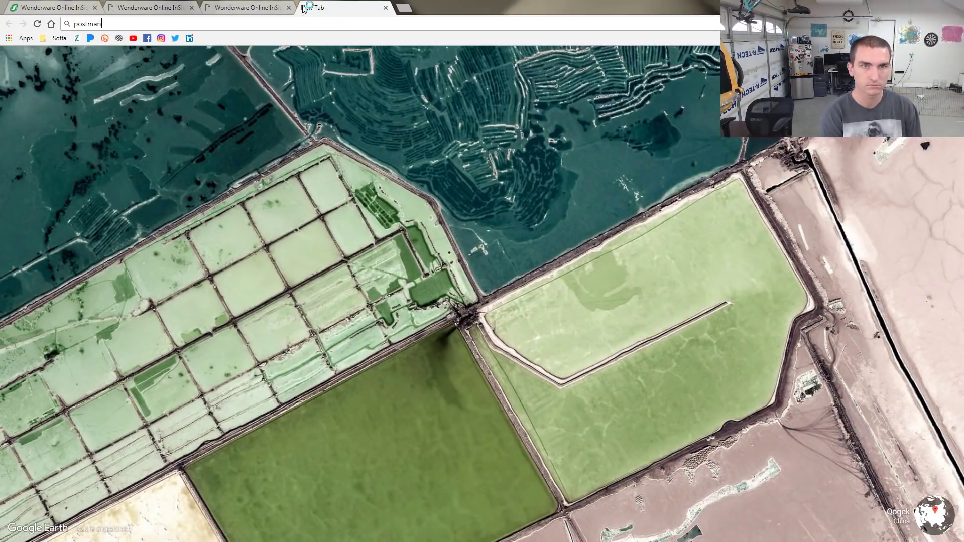
pyautogui.press('Return')
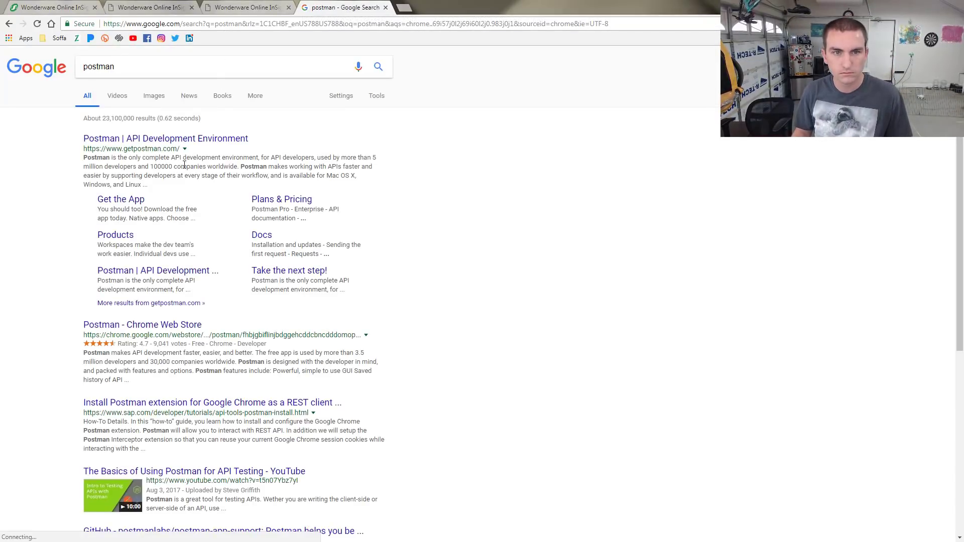
pyautogui.click(180, 140)
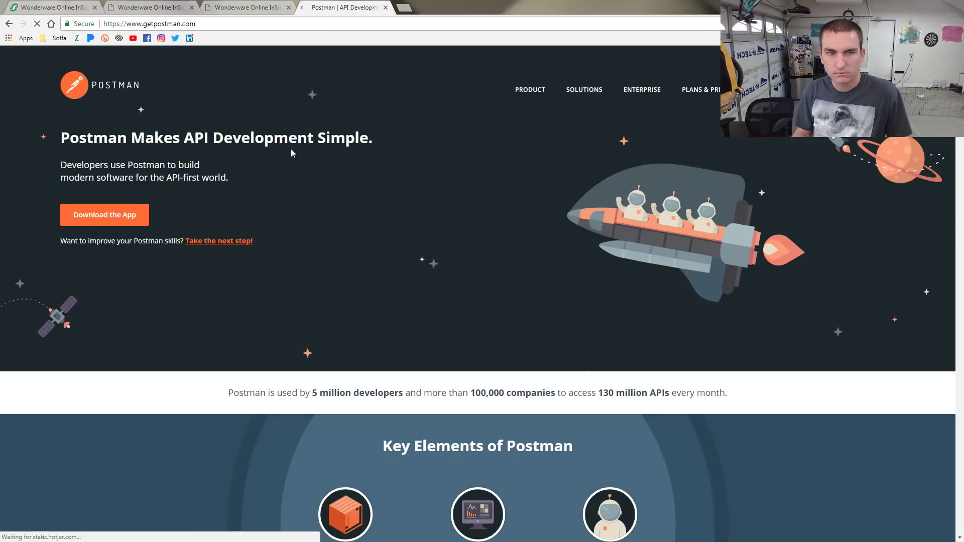
pyautogui.click(106, 221)
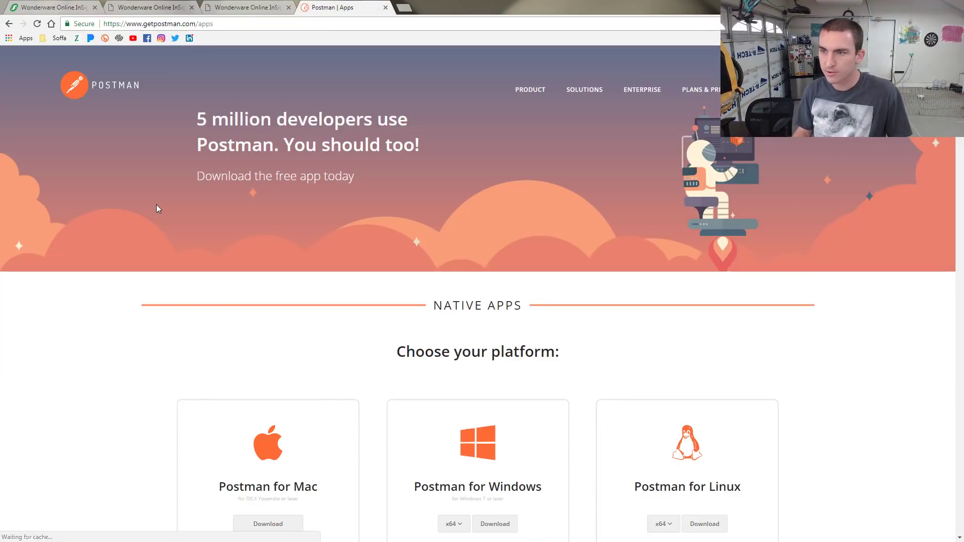
pyautogui.scroll(-2, 452, 251)
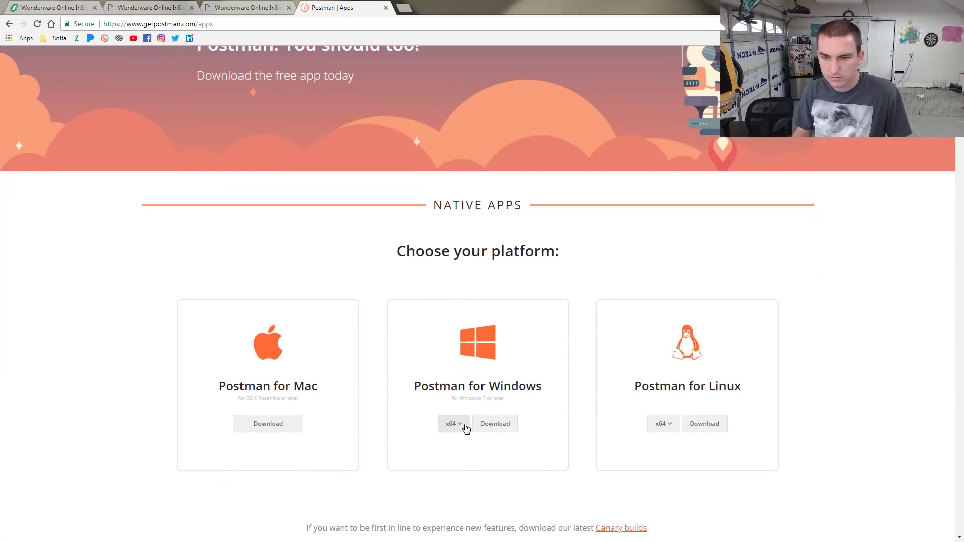
pyautogui.click(496, 424)
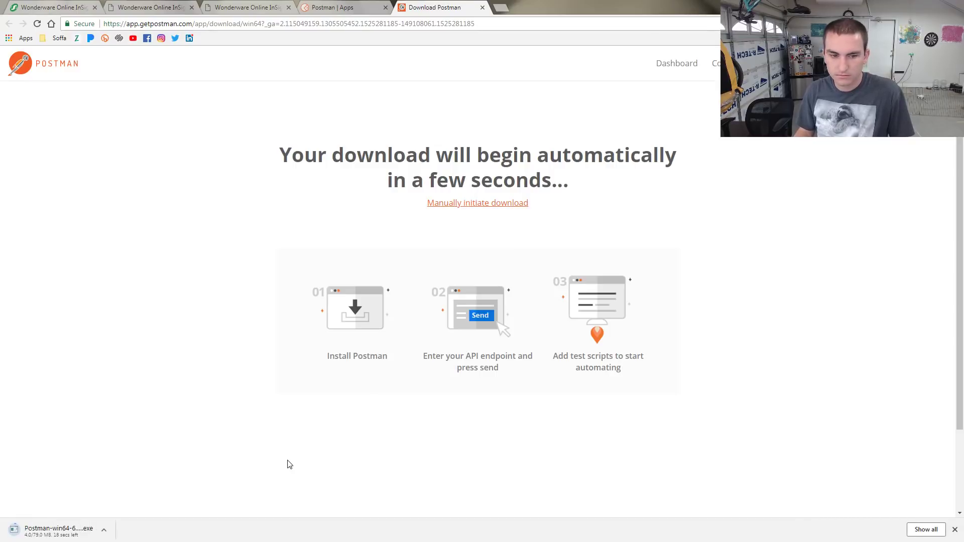
# Run the downloaded Postman 6.0.10 installer and allow it to start installing
pyautogui.click(301, 11)
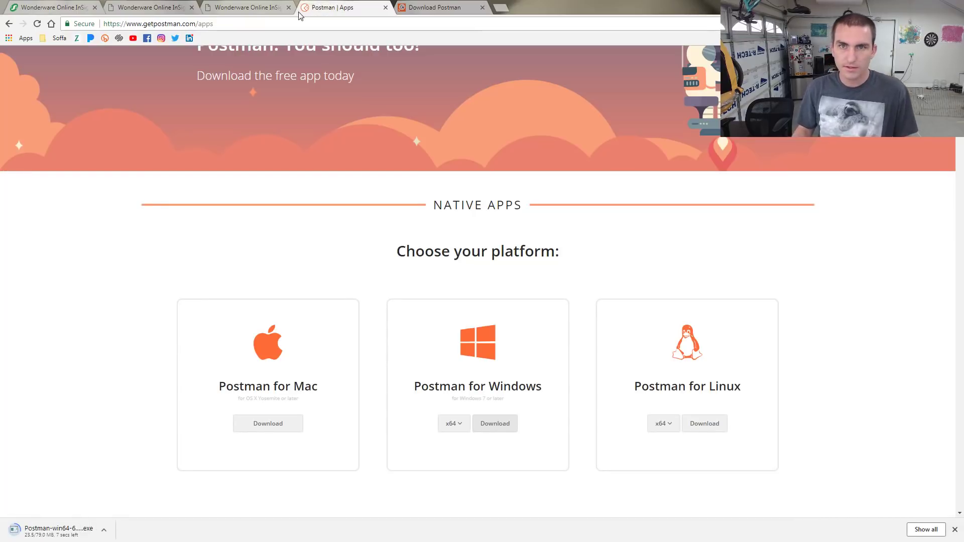
pyautogui.click(267, 8)
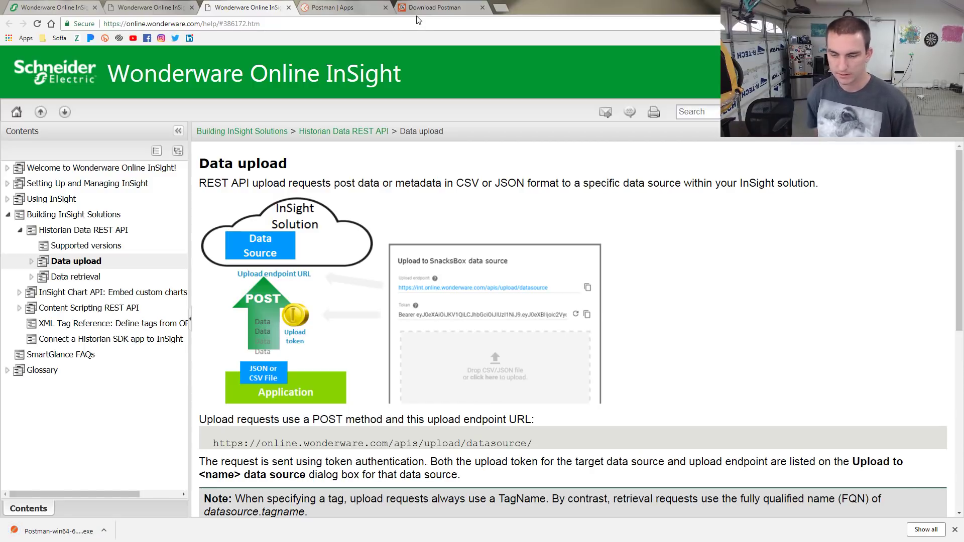
pyautogui.click(79, 527)
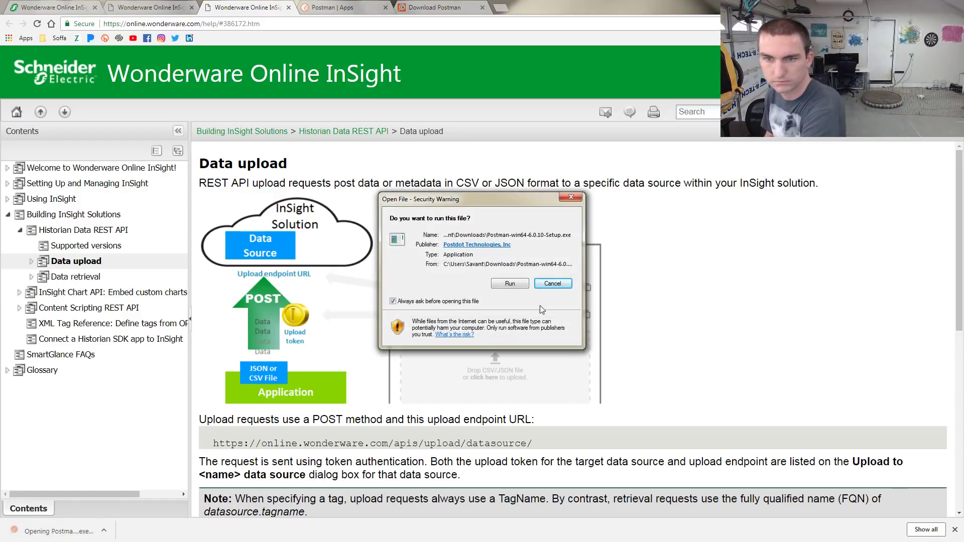
pyautogui.click(509, 284)
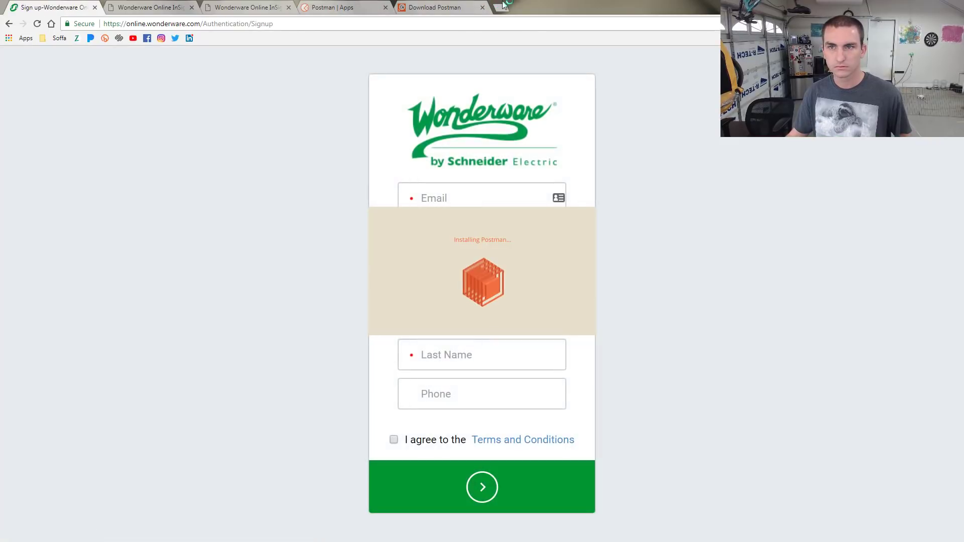
pyautogui.click(502, 7)
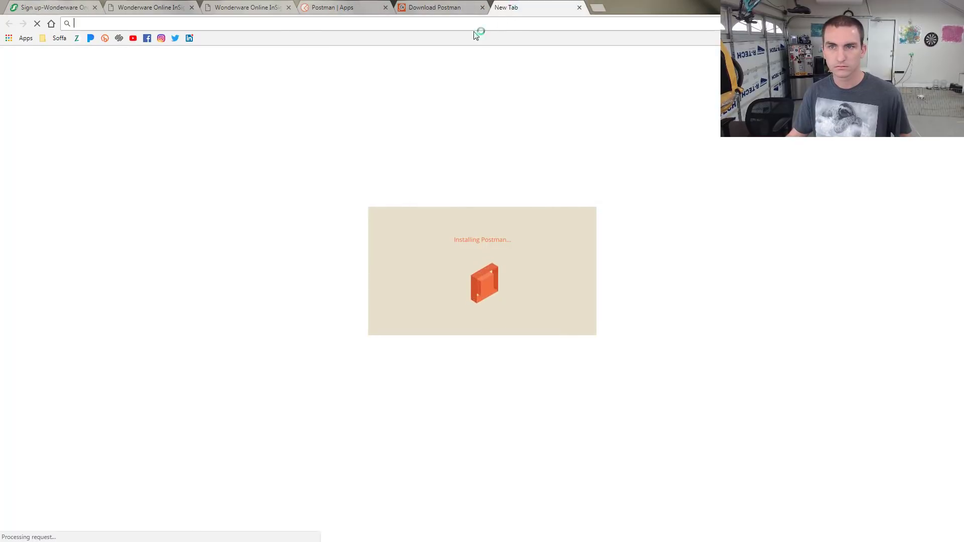
# Try LastPass auto-fill on the sign-up email, then go back to the InSight explore page
pyautogui.hotkey('ctrl', 'w')
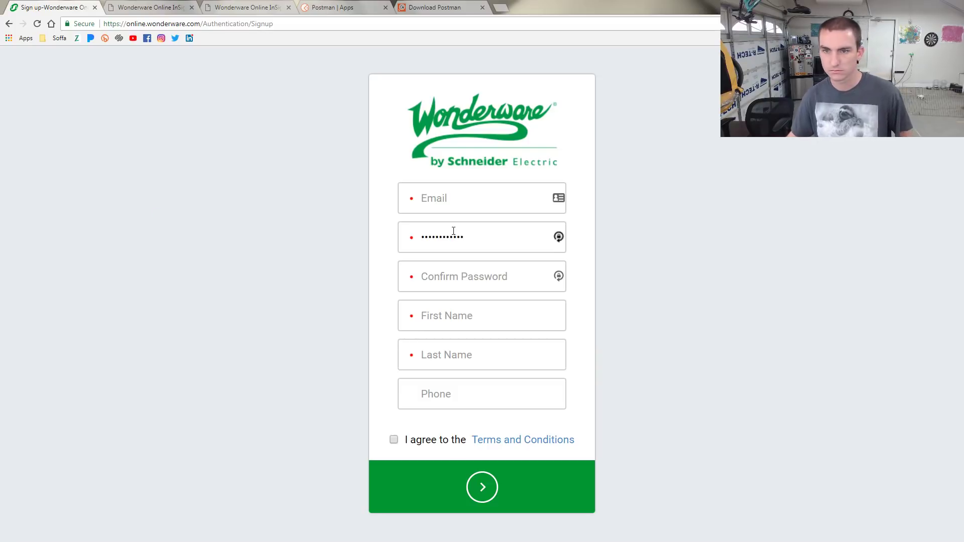
pyautogui.click(486, 198)
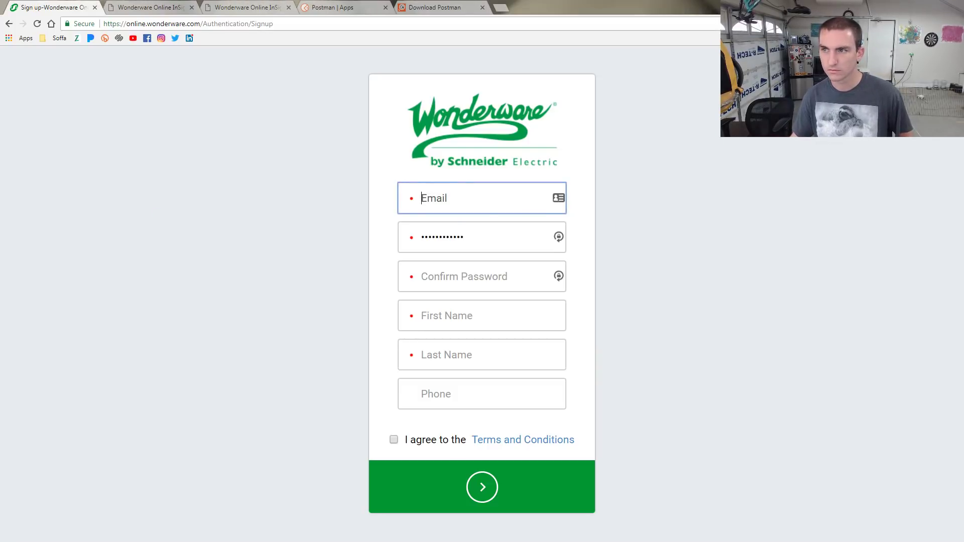
pyautogui.click(809, 23)
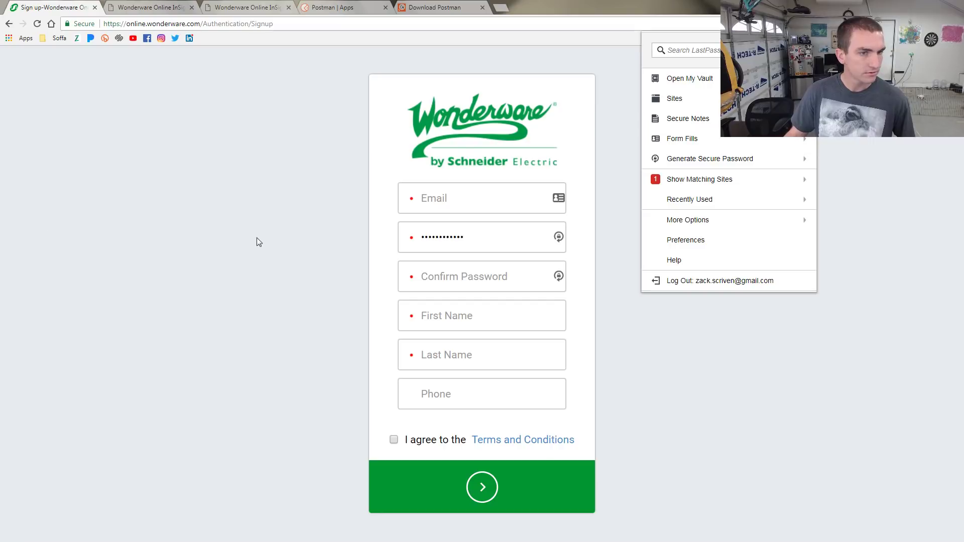
pyautogui.click(700, 180)
pyautogui.click(699, 86)
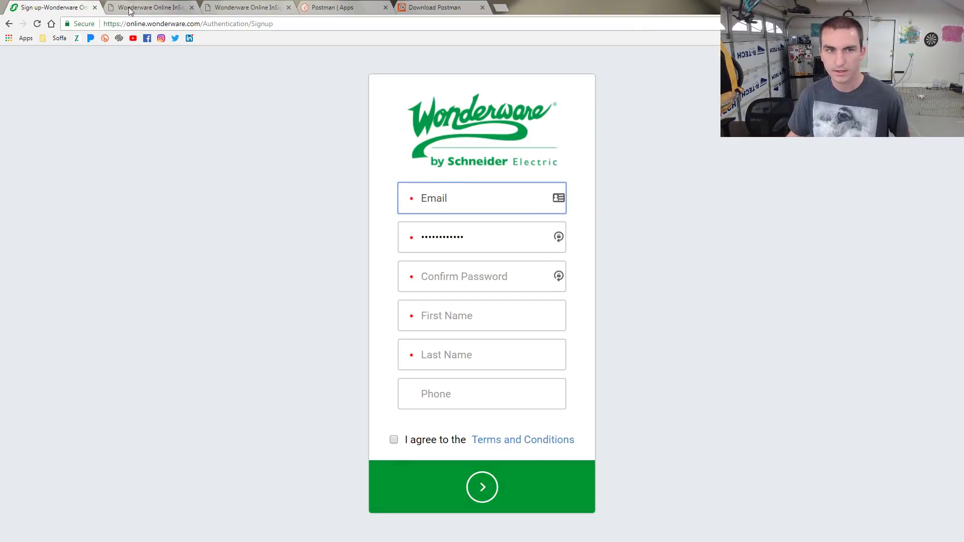
pyautogui.click(9, 24)
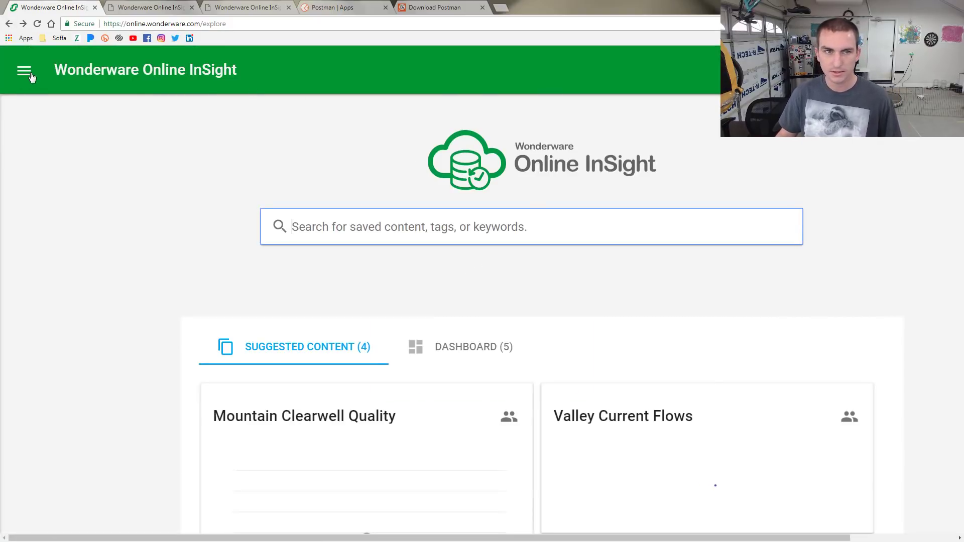
# Zoom the page to 110%, view the account details, and log out of WonderDemo
pyautogui.click(24, 70)
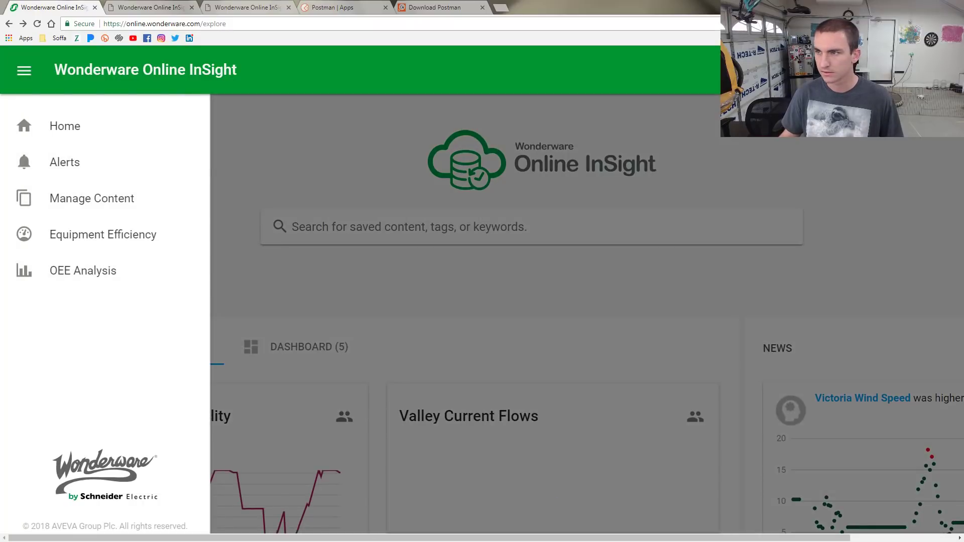
pyautogui.click(898, 70)
pyautogui.click(677, 152)
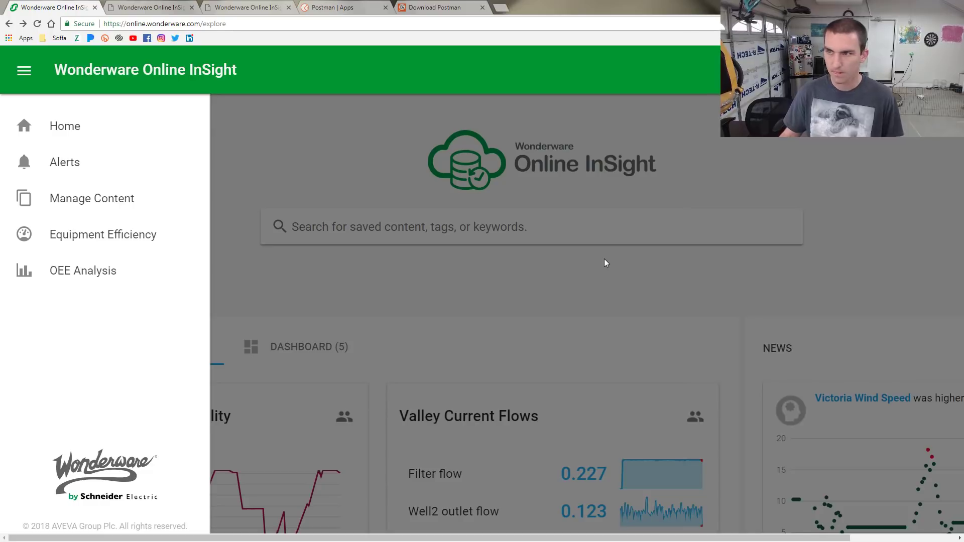
pyautogui.hotkey('ctrl', '-')
pyautogui.click(936, 64)
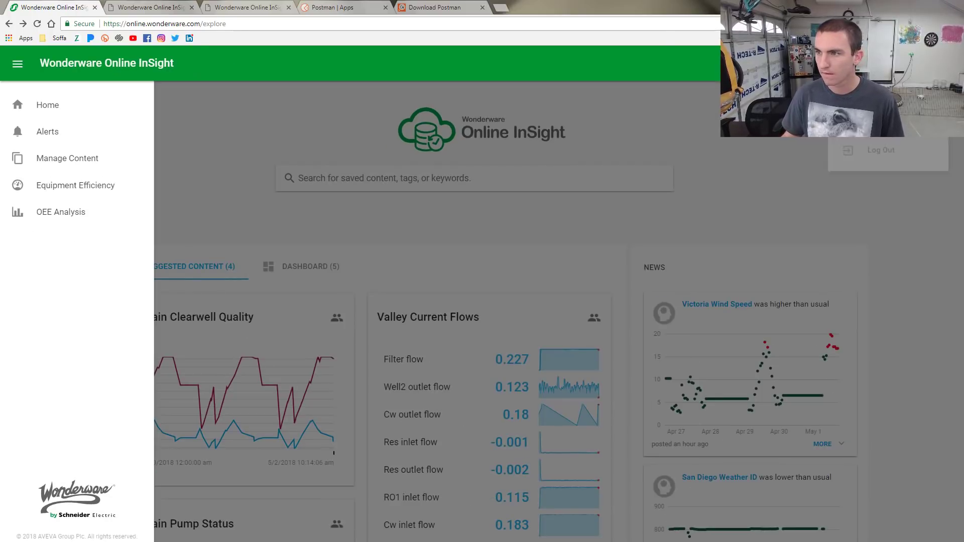
pyautogui.click(882, 155)
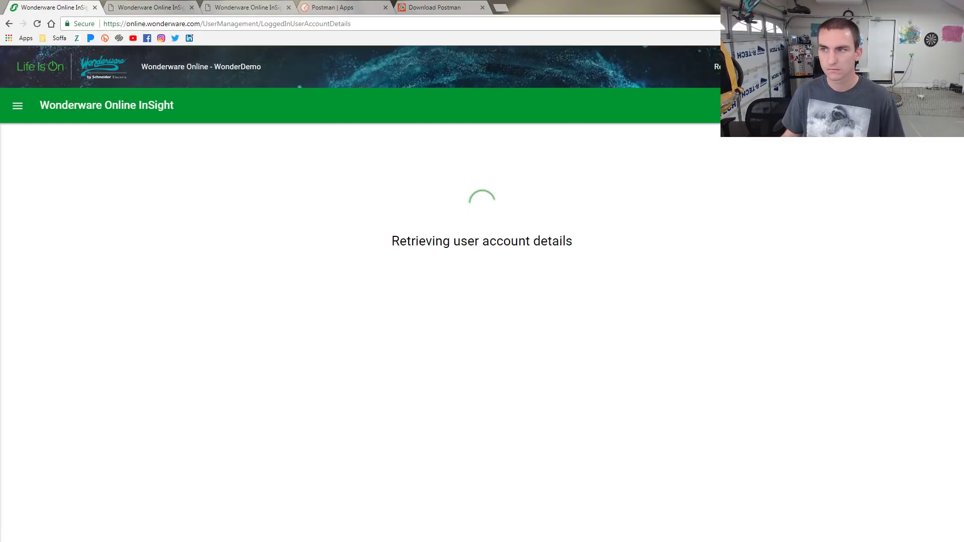
pyautogui.click(930, 132)
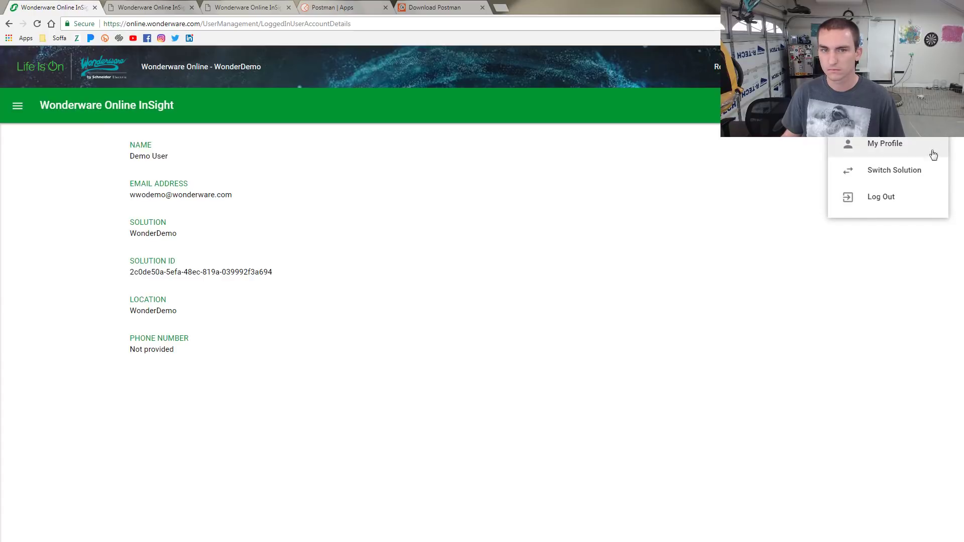
pyautogui.click(871, 198)
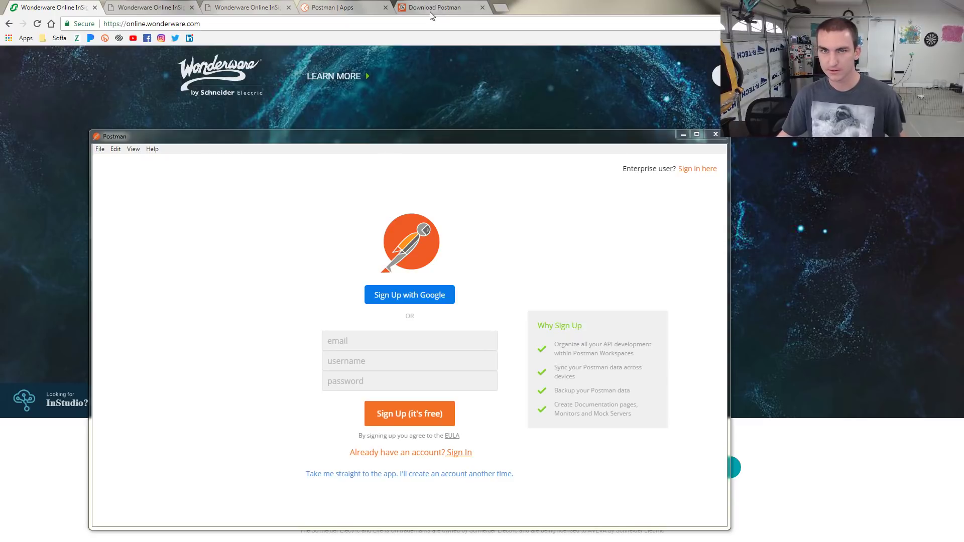
# Return from Postman to the browser's Wonderware Online login tab and log in
pyautogui.click(320, 15)
pyautogui.click(246, 12)
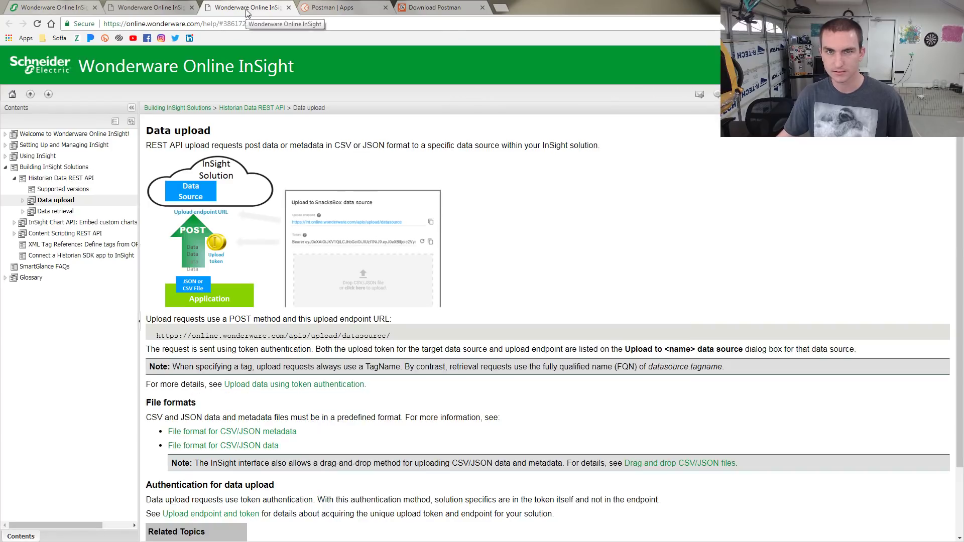
pyautogui.click(160, 7)
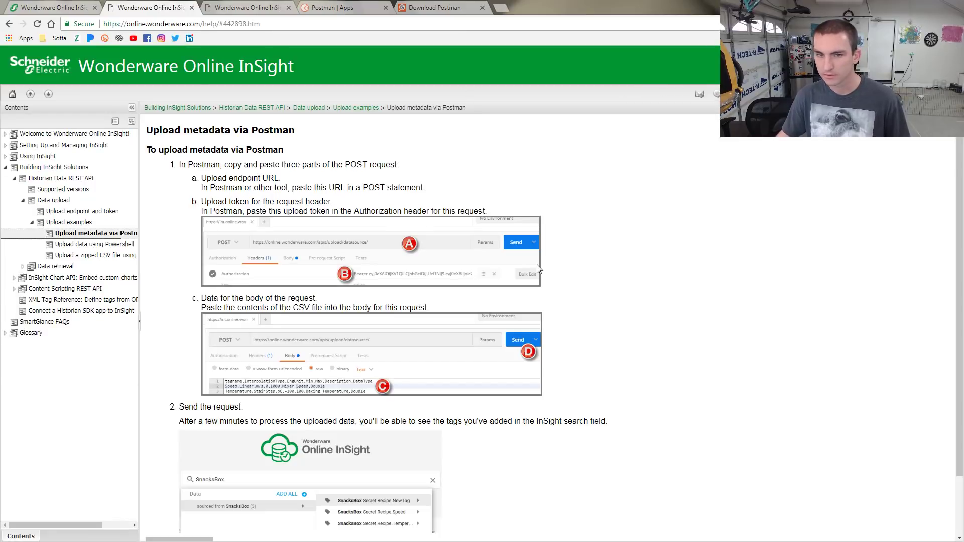
pyautogui.hotkey('ctrl', 'shift', 'Tab')
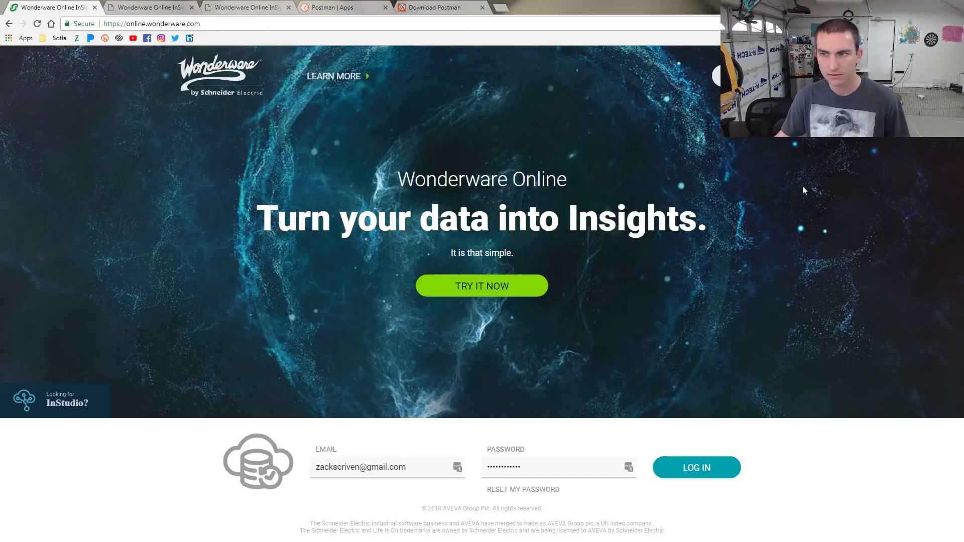
pyautogui.click(691, 477)
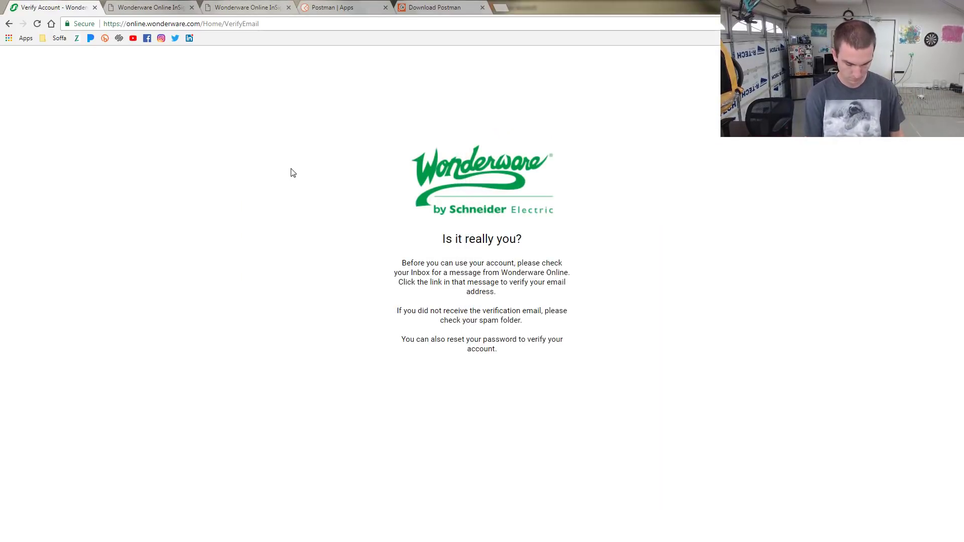
# Snap Chrome to the left half beside Postman and go back to the login page
pyautogui.press('super+Left')
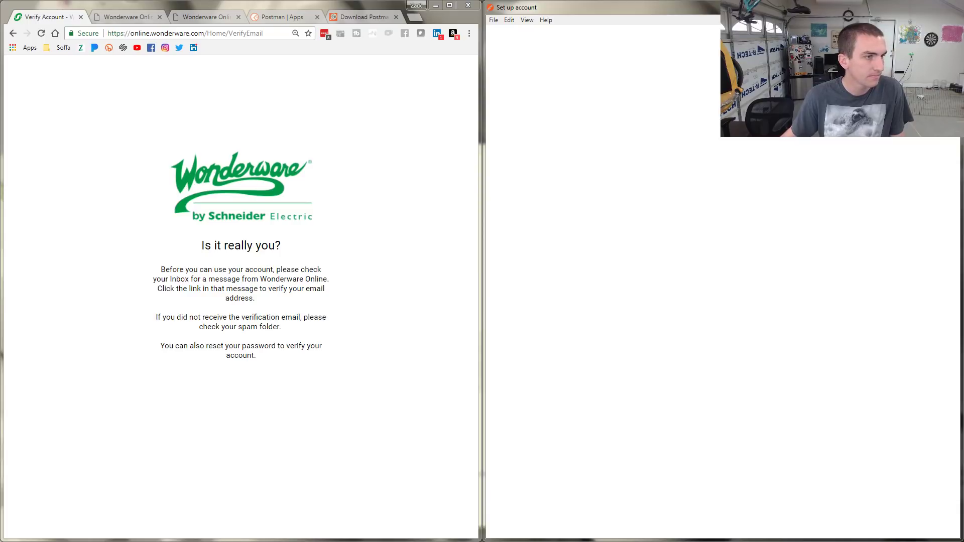
pyautogui.click(264, 355)
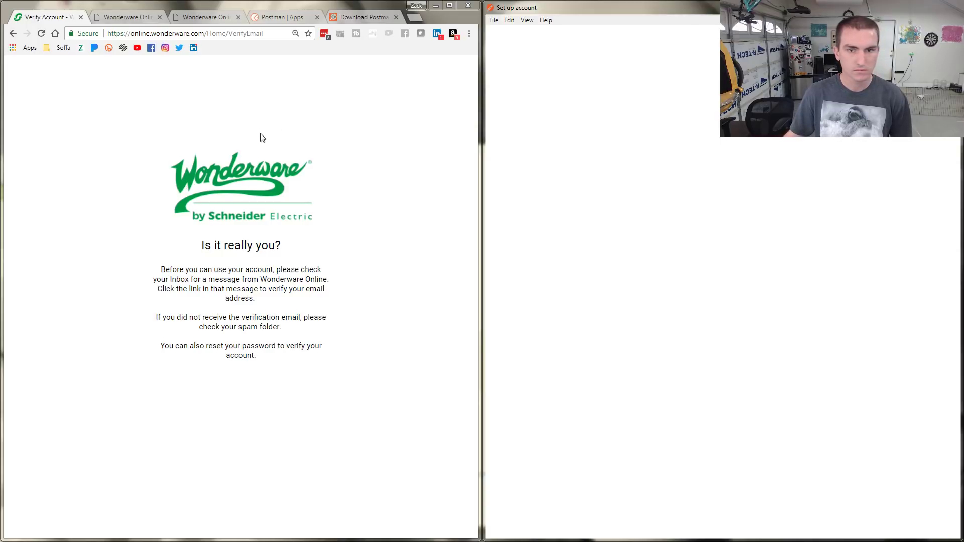
pyautogui.click(13, 33)
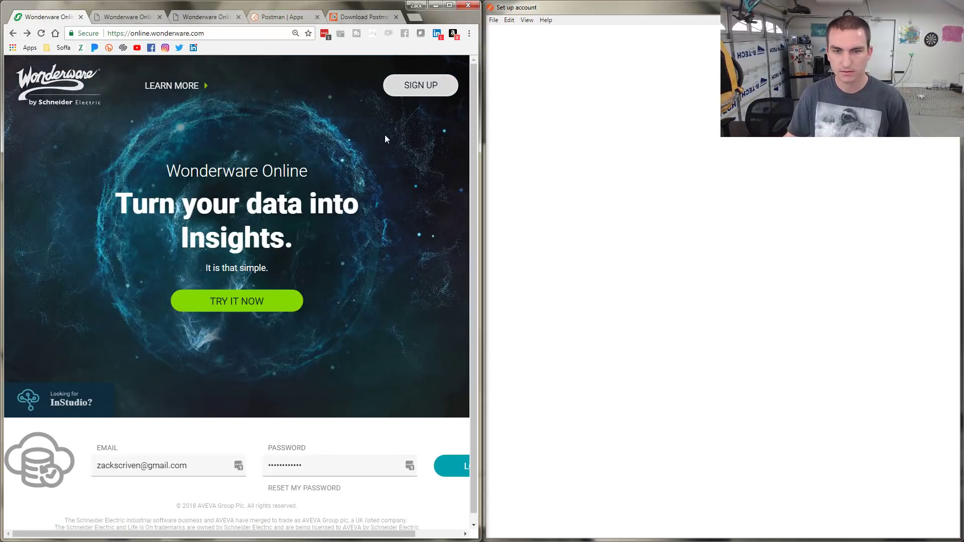
# Open the sign-up form, enter the email address, and fill in a generated password
pyautogui.click(416, 89)
pyautogui.click(218, 231)
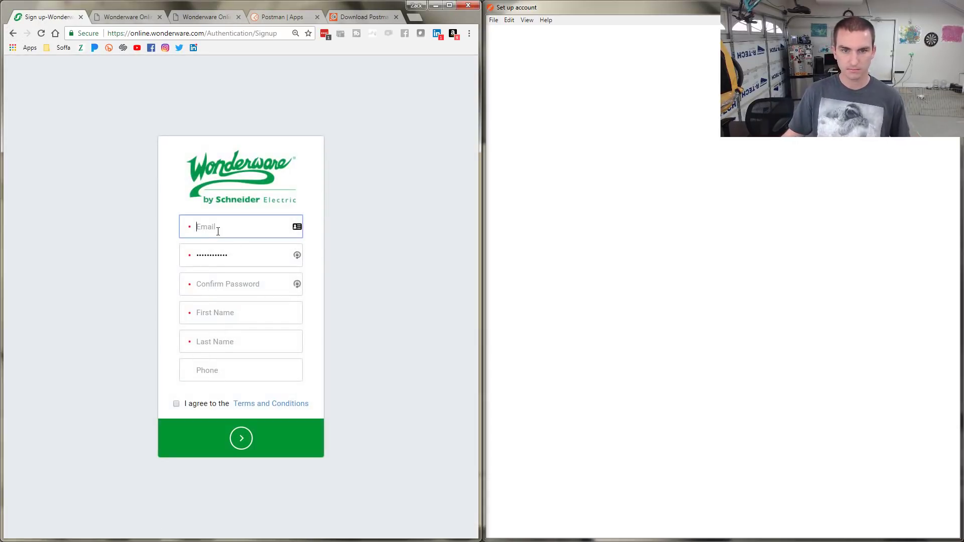
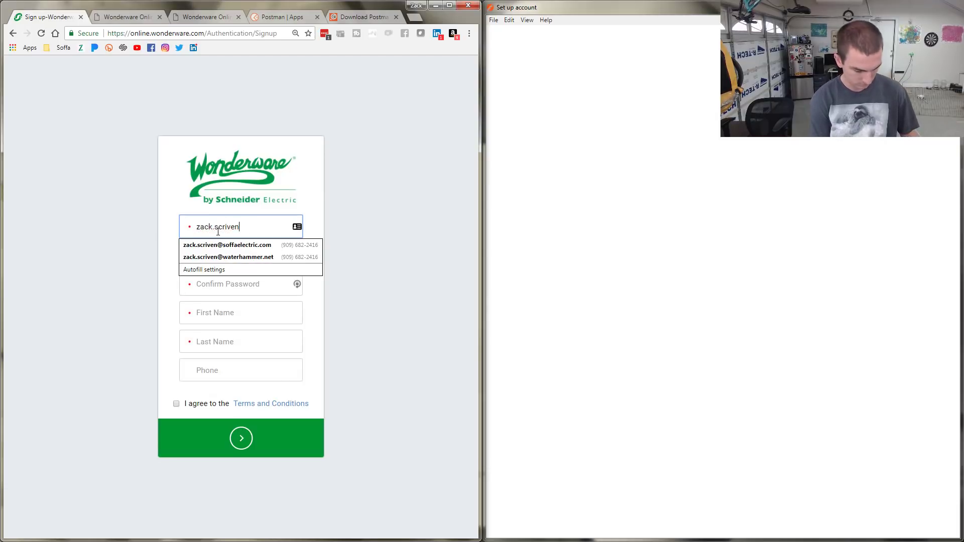
pyautogui.press('Tab')
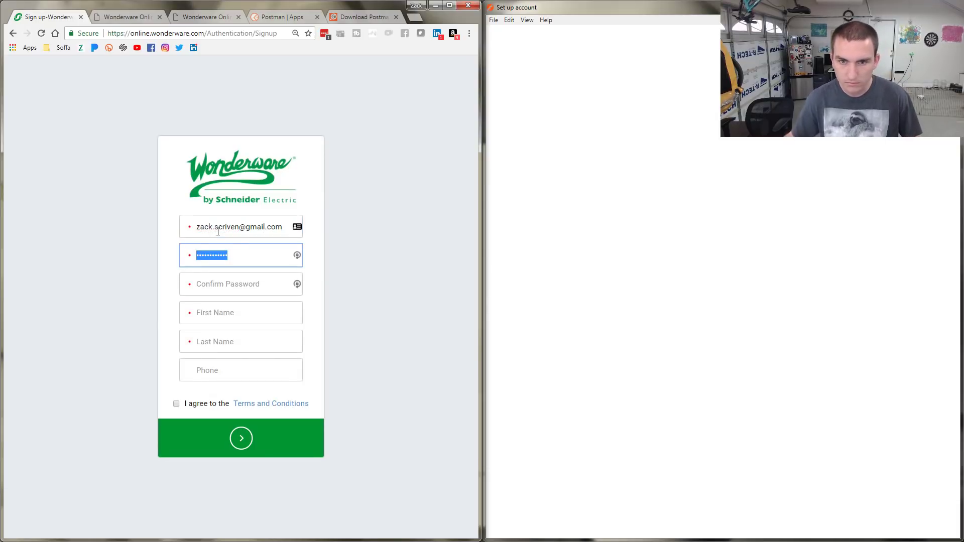
pyautogui.press('BackSpace')
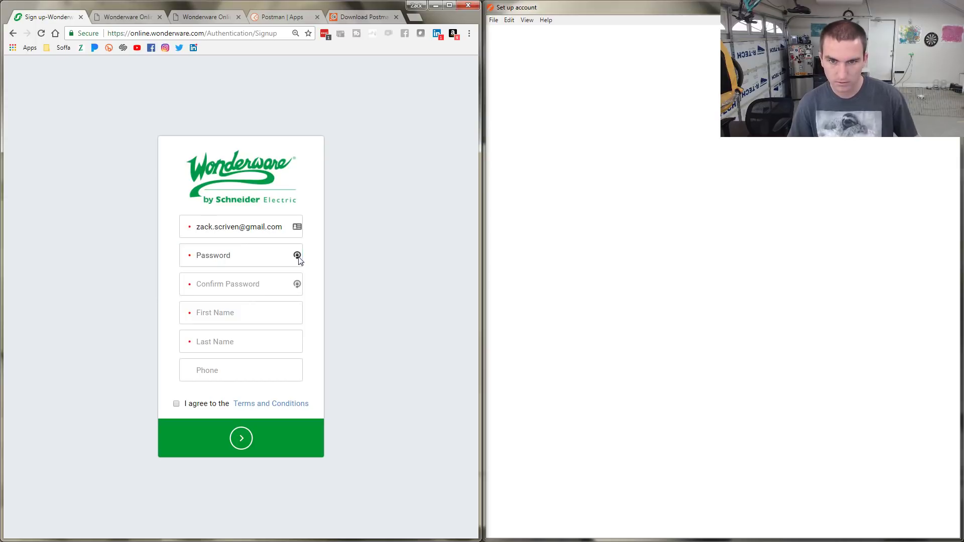
pyautogui.click(297, 256)
pyautogui.click(219, 307)
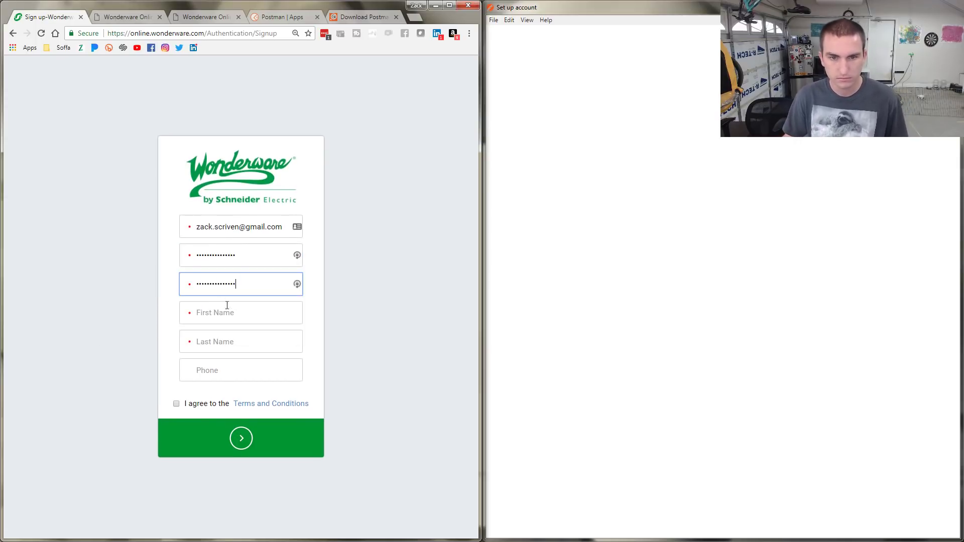
# Enter the first name, last name and phone number, accept the terms, and submit
pyautogui.click(224, 314)
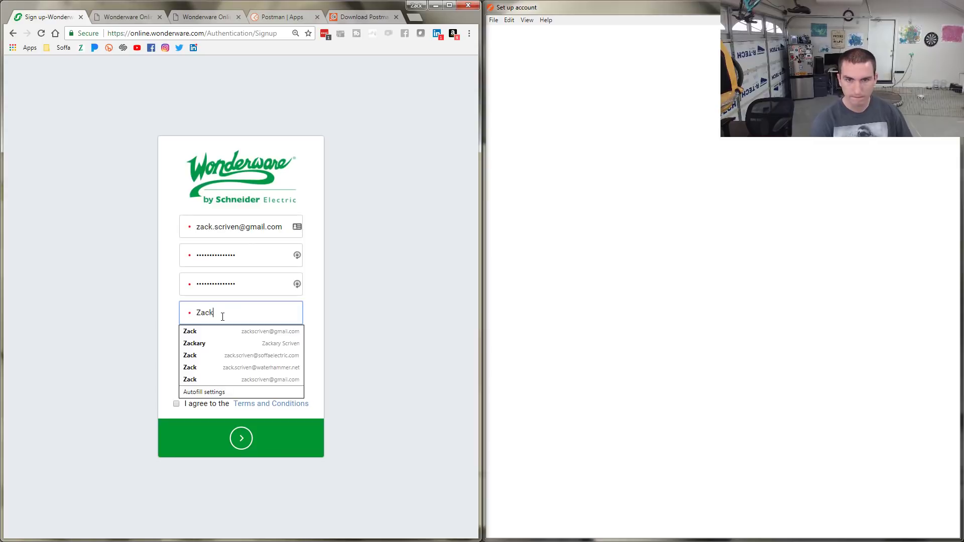
pyautogui.press('Tab')
pyautogui.press('Tab')
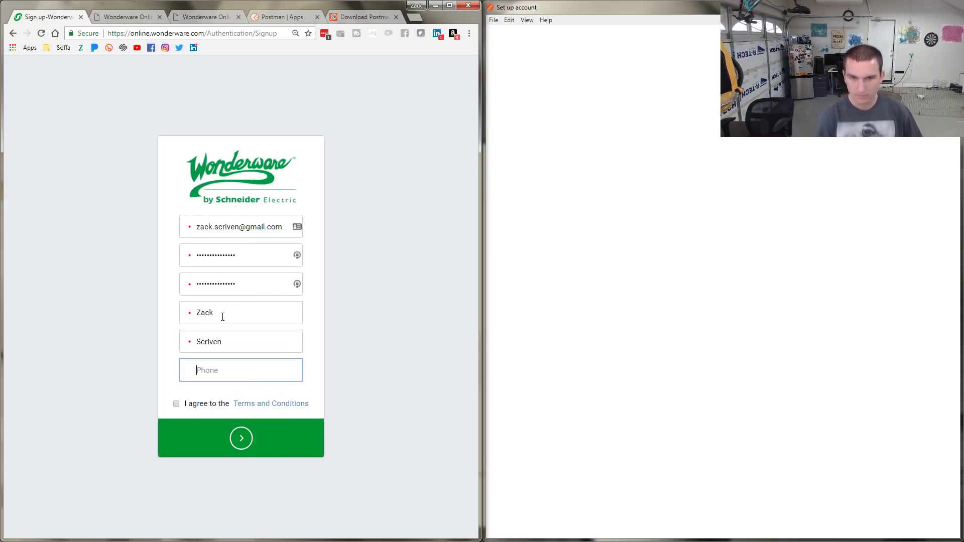
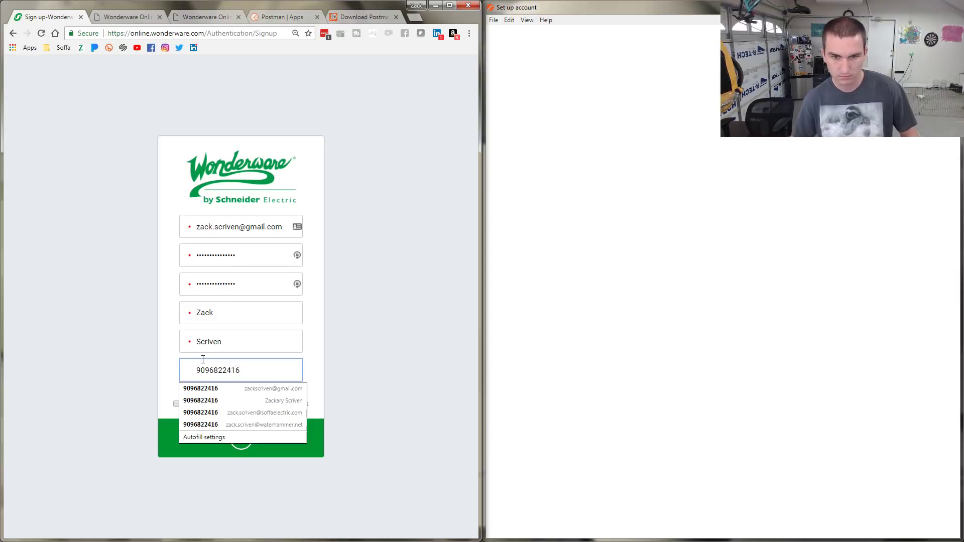
pyautogui.click(177, 403)
pyautogui.click(228, 440)
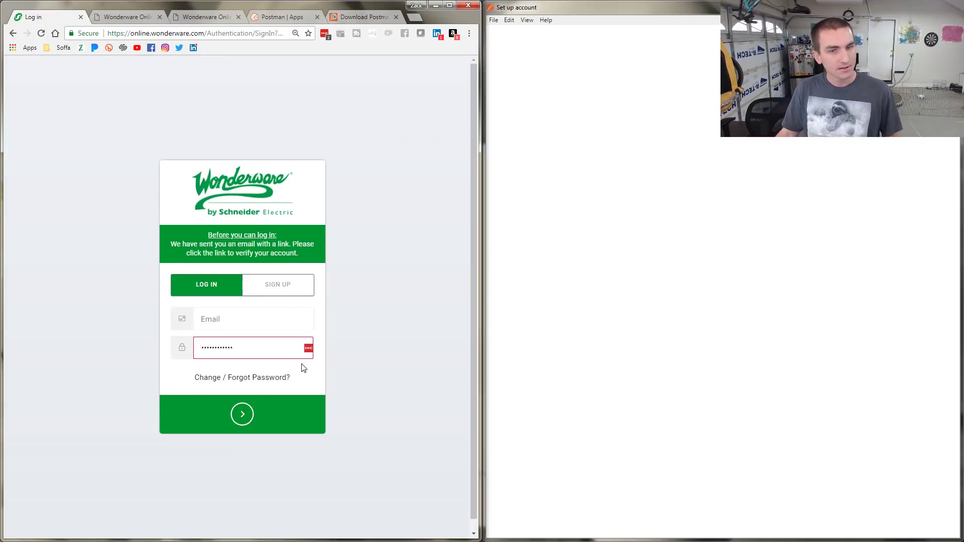
# Confirm the account through the emailed verification link, log in, then show the Postman download page
pyautogui.click(234, 322)
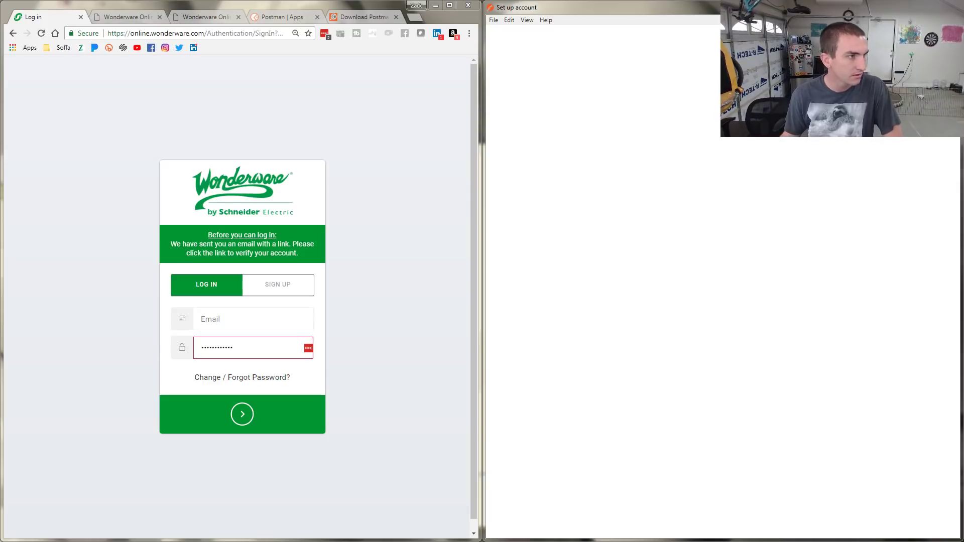
pyautogui.moveTo(0, 30); pyautogui.dragTo(290, 20)
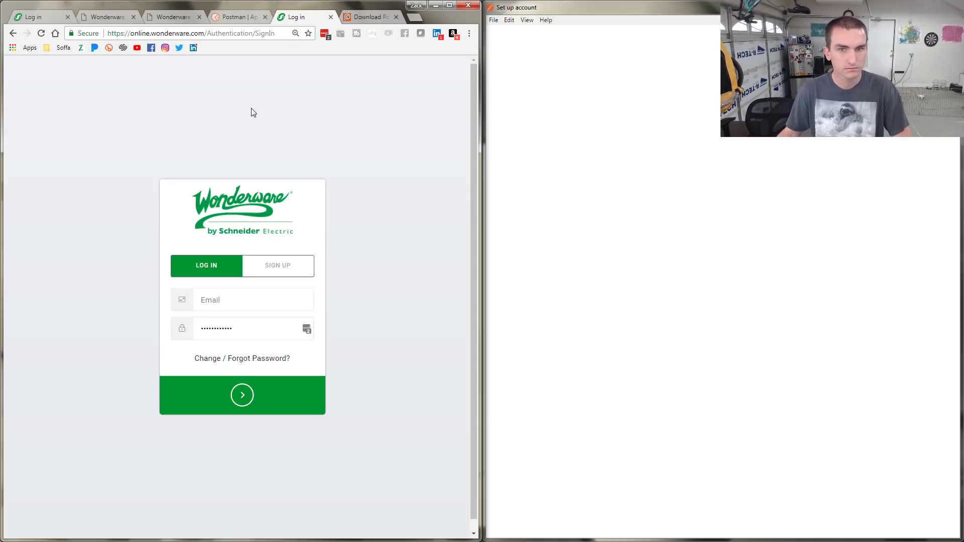
pyautogui.click(13, 33)
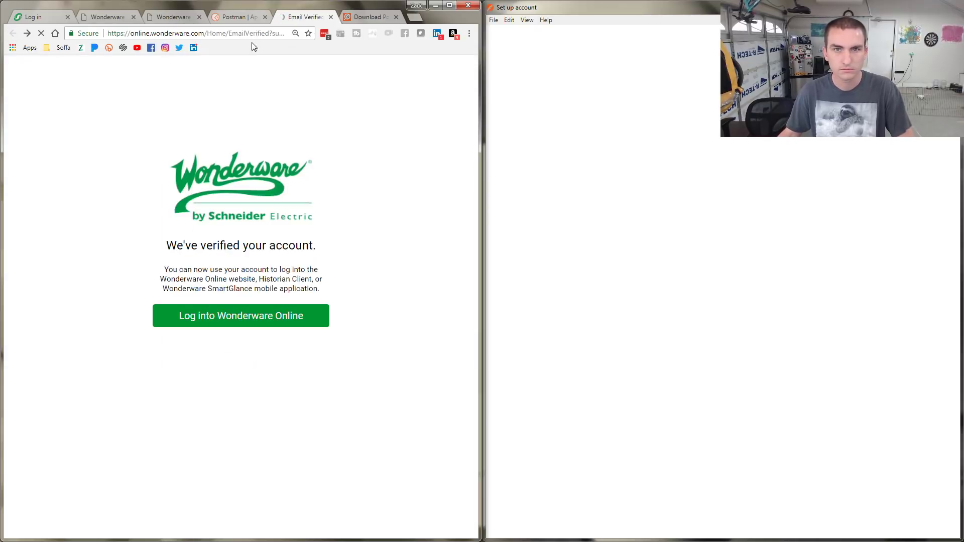
pyautogui.click(256, 314)
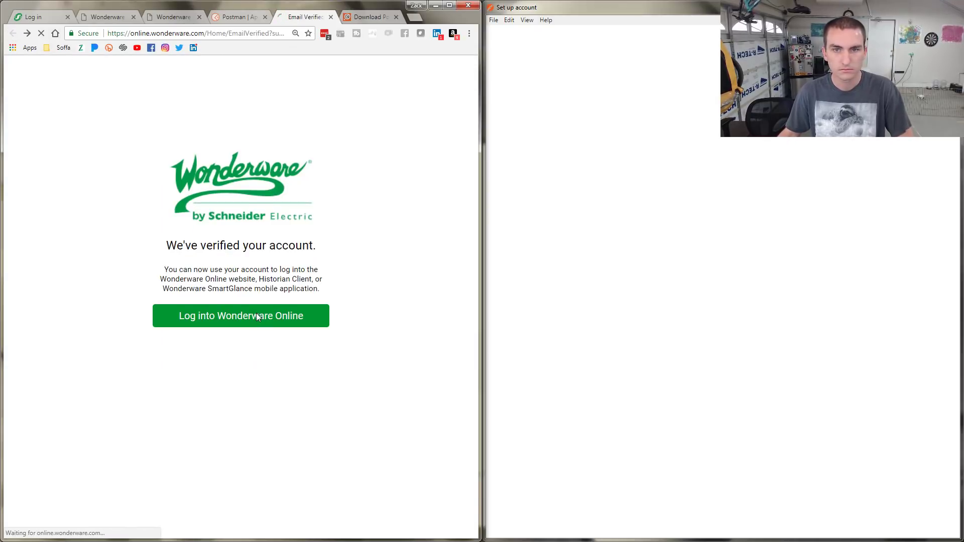
pyautogui.click(369, 18)
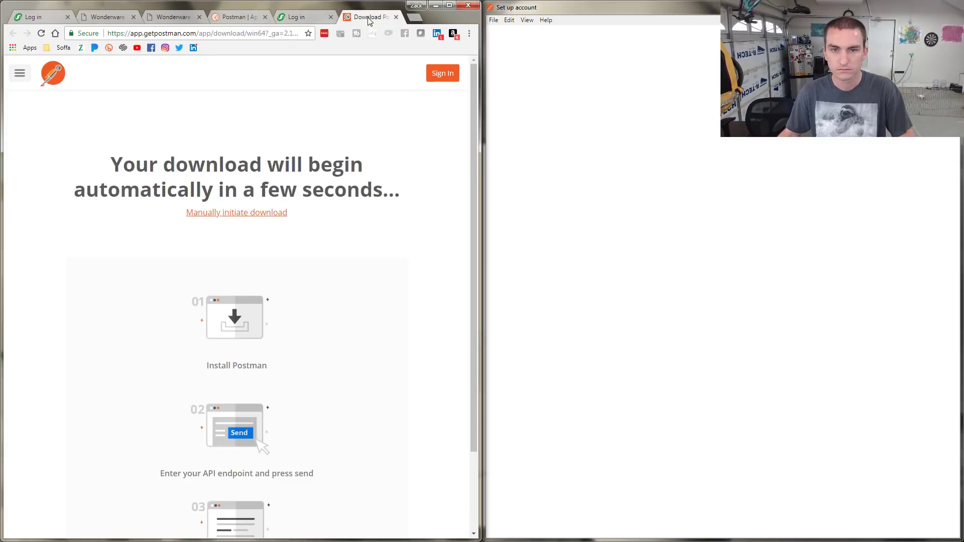
# Maximize the browser and open the help topic 'Use a CSV or JSON file as a data source'
pyautogui.click(184, 20)
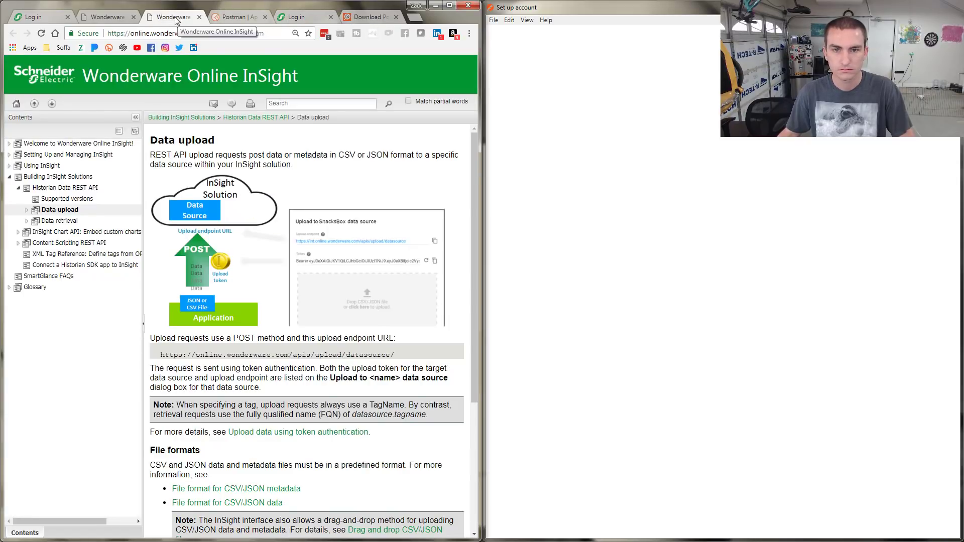
pyautogui.click(450, 5)
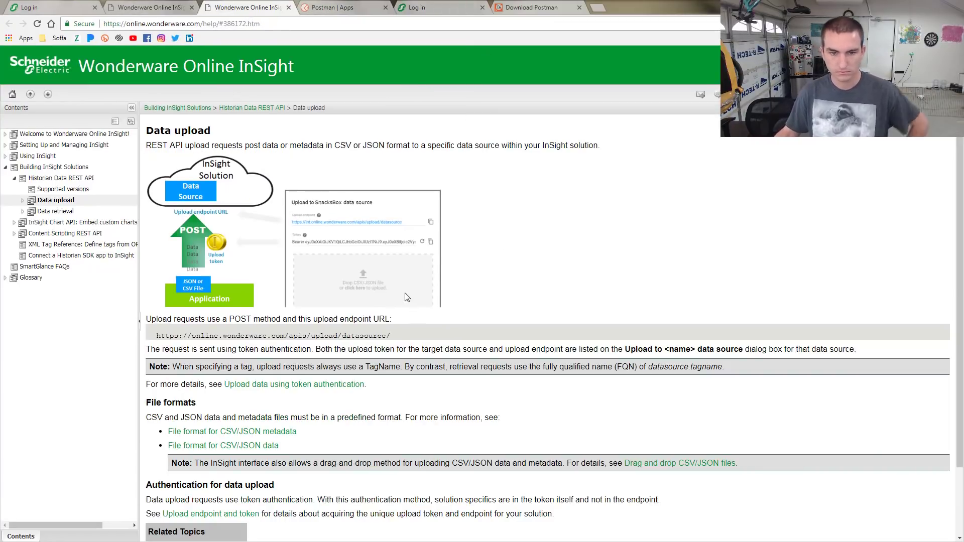
pyautogui.click(22, 200)
pyautogui.click(32, 223)
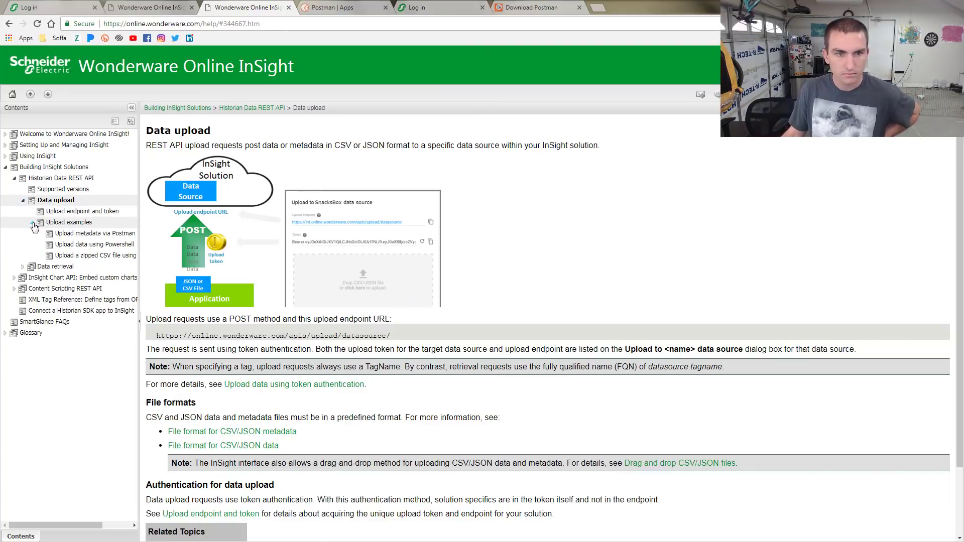
pyautogui.click(5, 145)
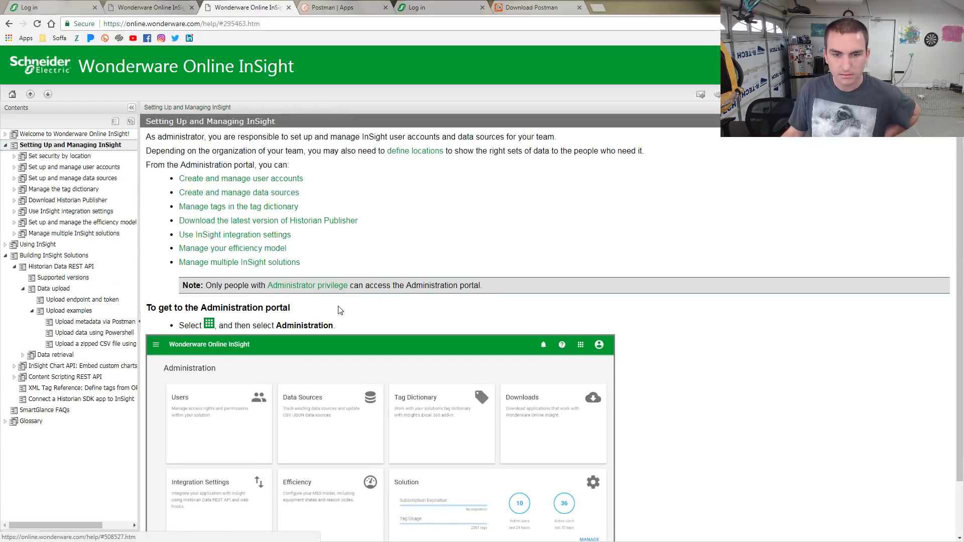
pyautogui.scroll(-3, 350, 314)
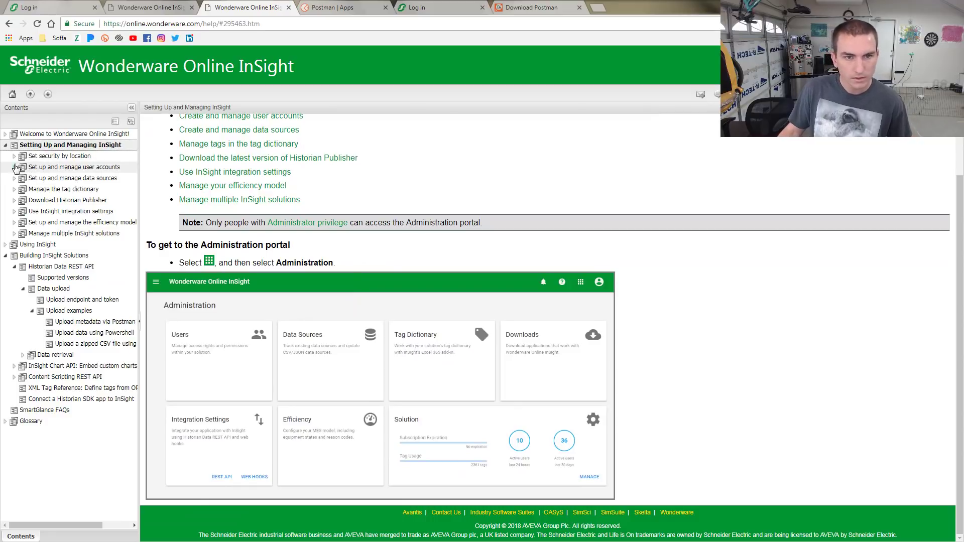
pyautogui.click(15, 179)
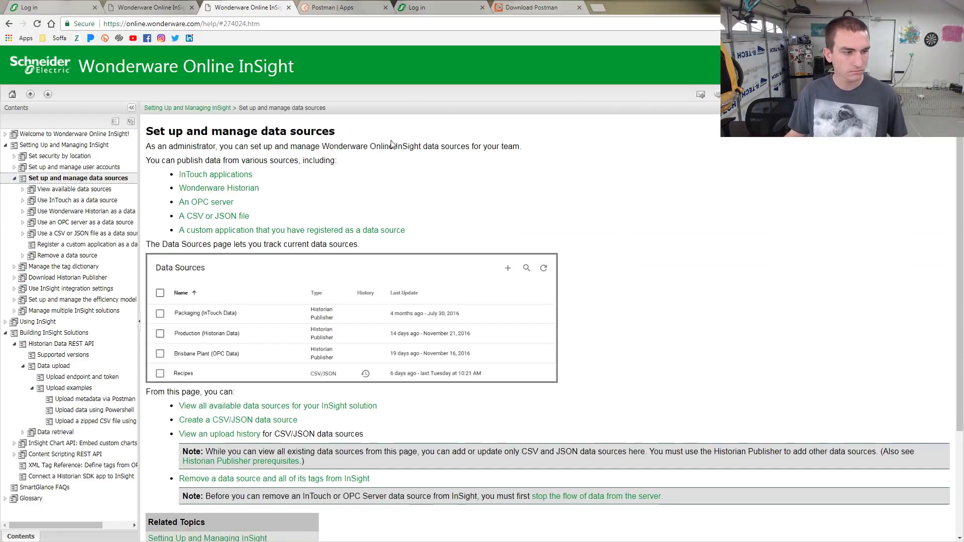
pyautogui.click(235, 220)
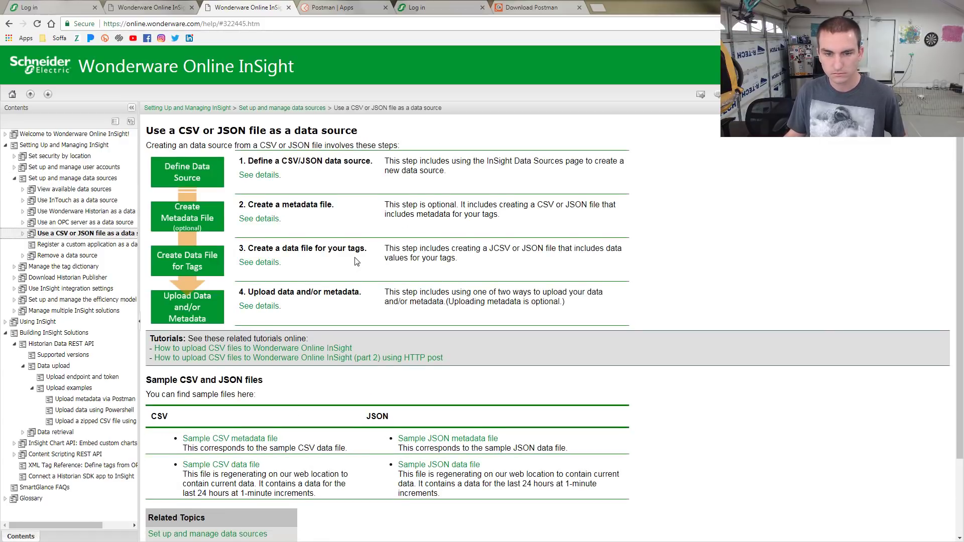
pyautogui.scroll(-3, 356, 261)
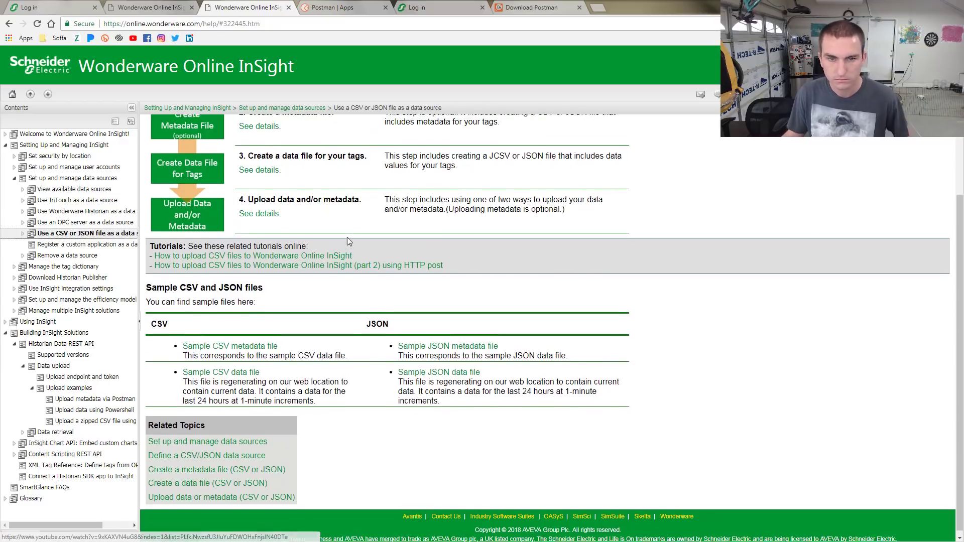
pyautogui.scroll(3, 347, 241)
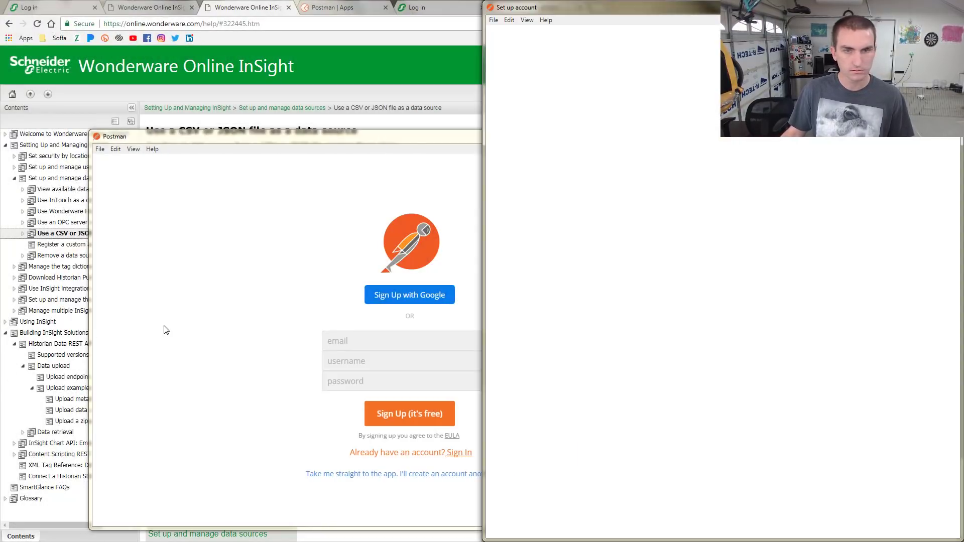
# Close the Postman sign-up window and return to the first Wonderware log-in page
pyautogui.click(411, 139)
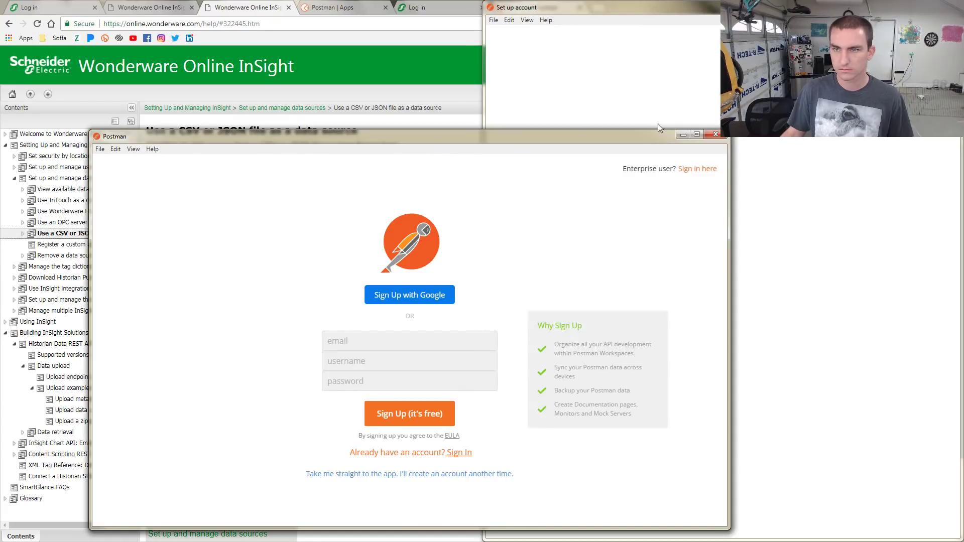
pyautogui.click(715, 135)
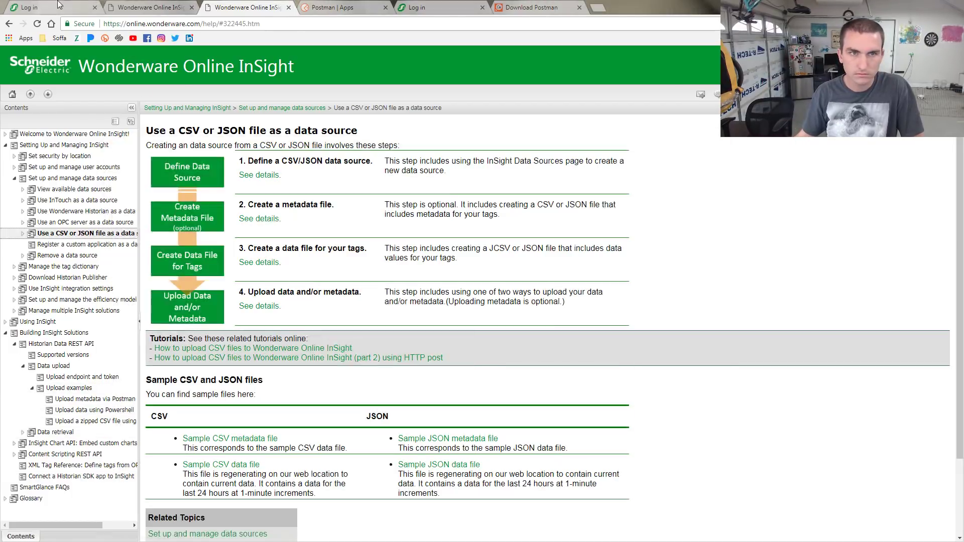
pyautogui.hotkey('ctrl', '1')
pyautogui.click(495, 323)
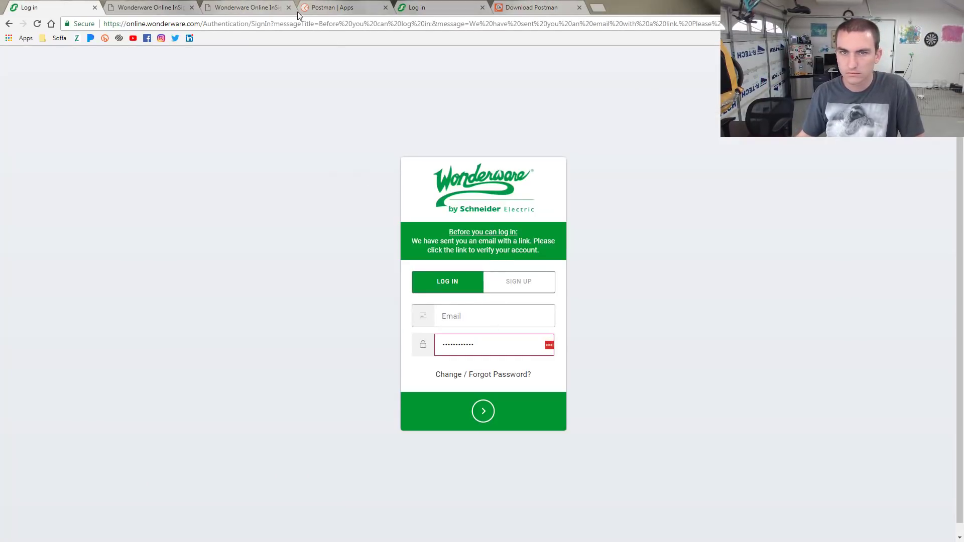
# Close the duplicate log-in tab and list LastPass's saved log-ins for the Wonderware site
pyautogui.click(94, 7)
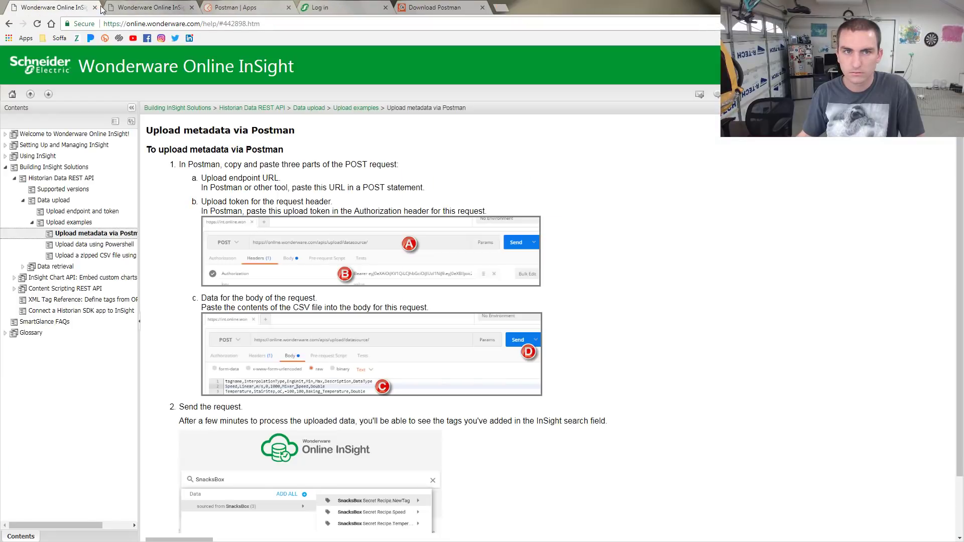
pyautogui.click(136, 6)
pyautogui.click(228, 7)
pyautogui.click(335, 8)
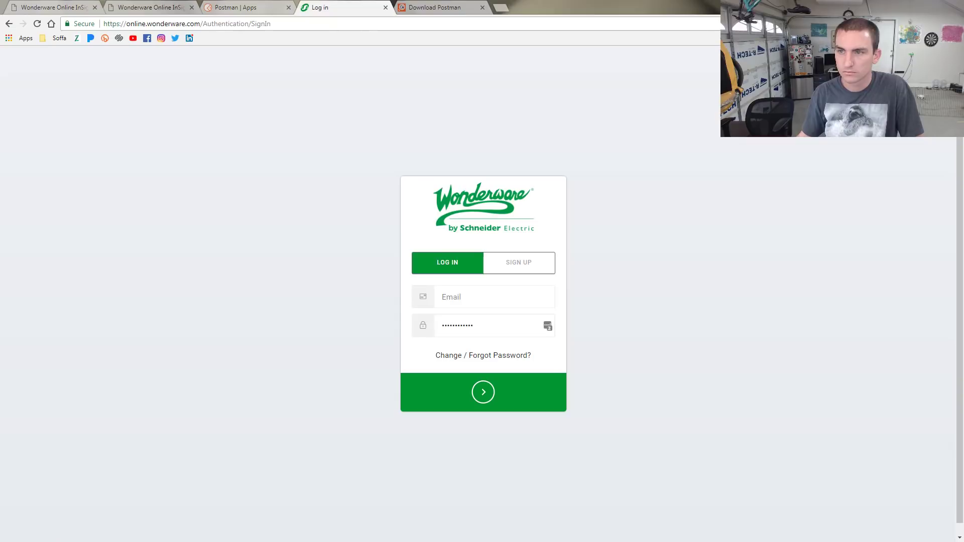
pyautogui.click(810, 24)
pyautogui.click(714, 180)
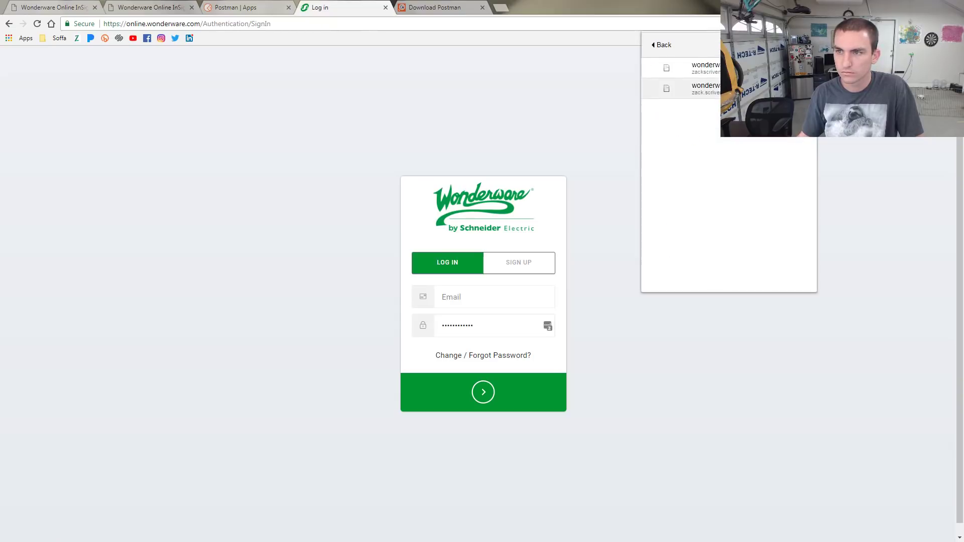
# Sign in with the saved Wonderware credentials and store data in United States (West Coast)
pyautogui.click(703, 89)
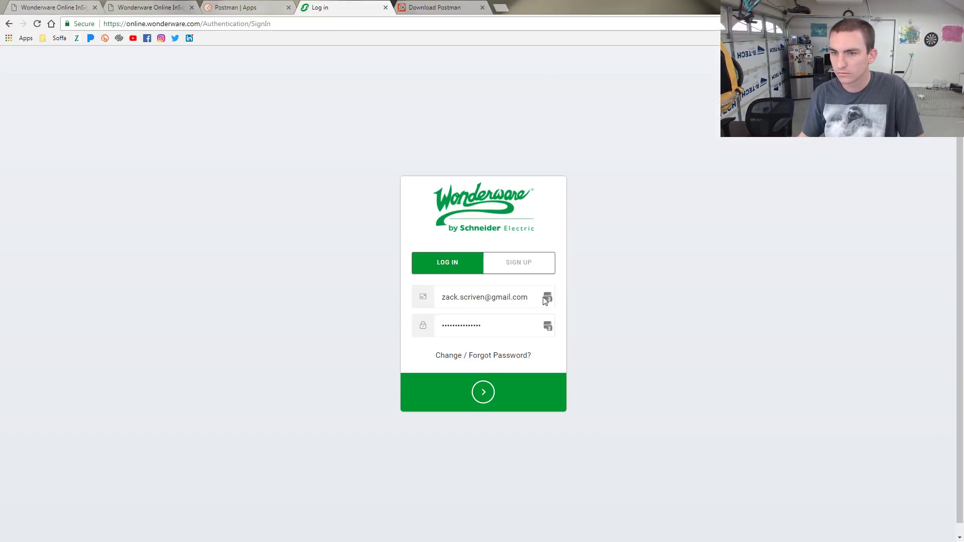
pyautogui.click(478, 395)
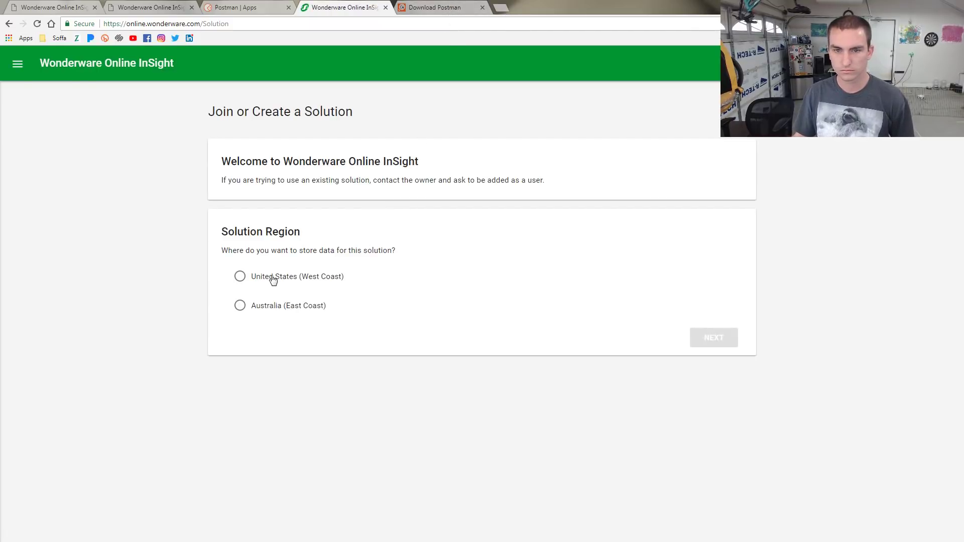
pyautogui.click(272, 277)
pyautogui.click(713, 338)
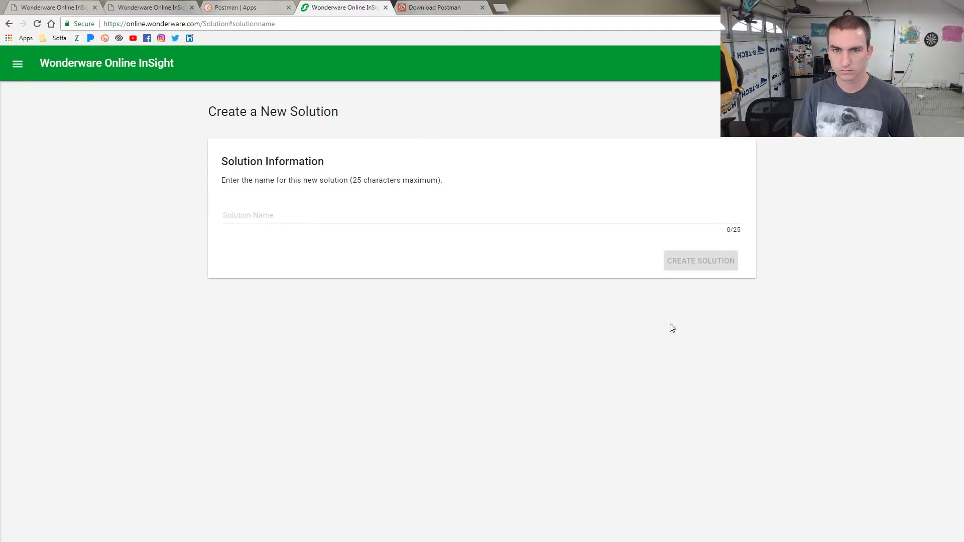
# Name the new solution MES_Demo and create it
pyautogui.click(307, 214)
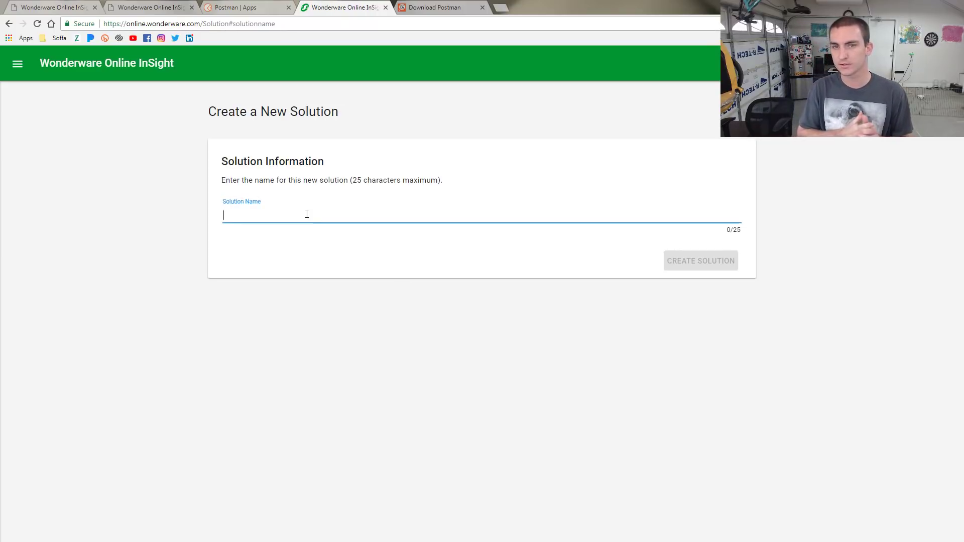
pyautogui.write('MES_Demo')
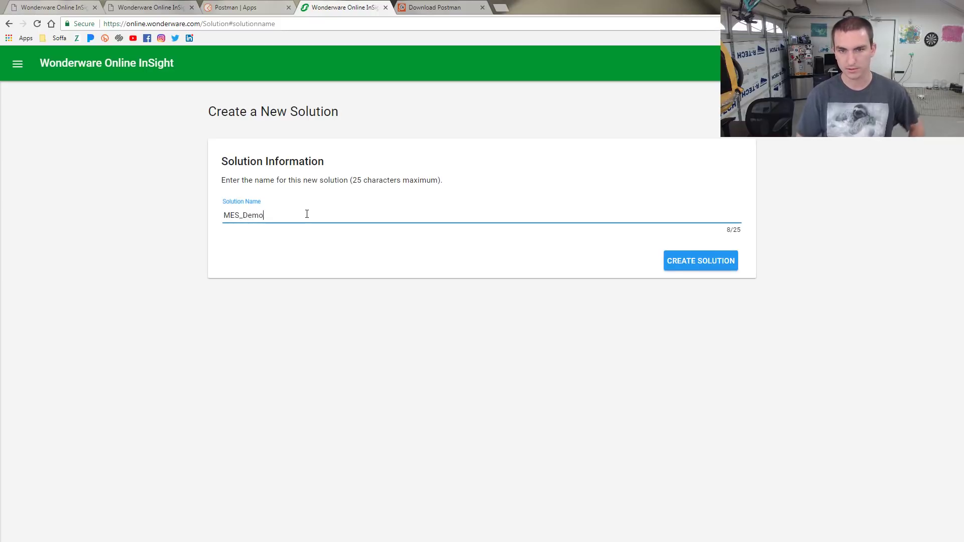
pyautogui.click(703, 266)
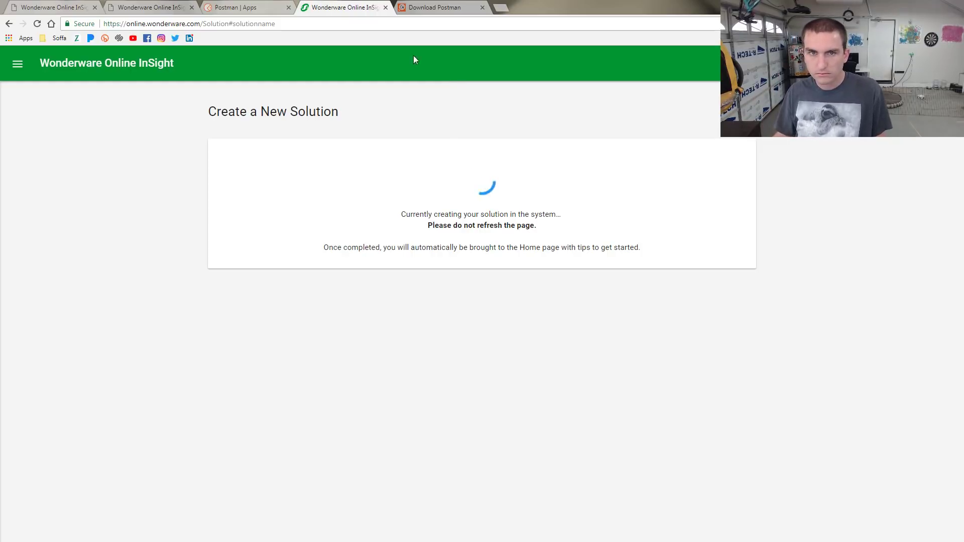
pyautogui.click(275, 7)
# Bring up the Postman app, dismiss its startup dialogs, and set the request method to POST
pyautogui.click(289, 7)
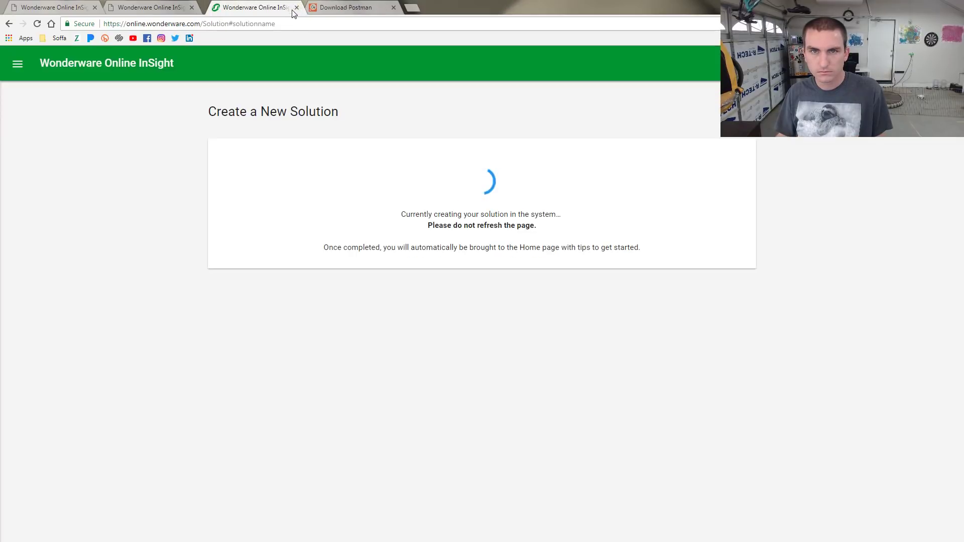
pyautogui.click(338, 7)
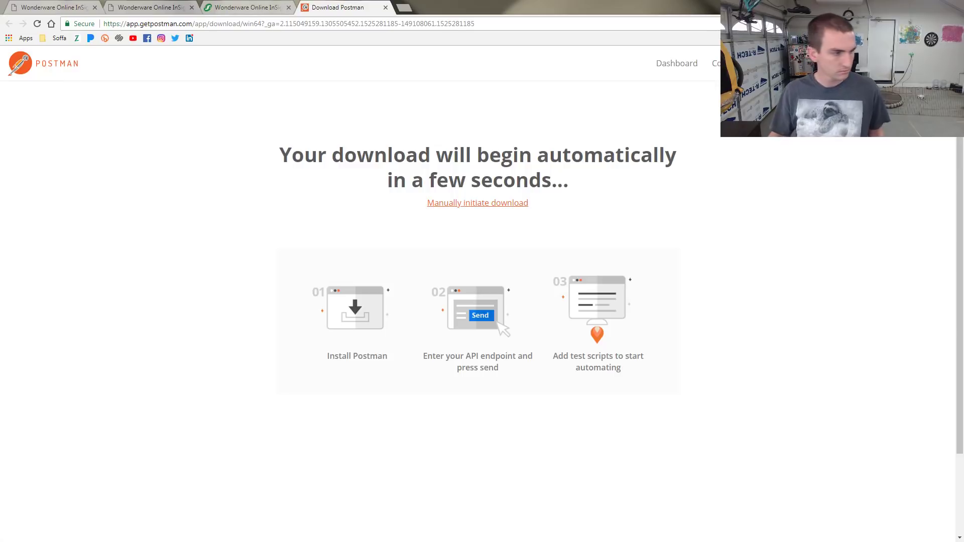
pyautogui.hotkey('alt', 'Tab')
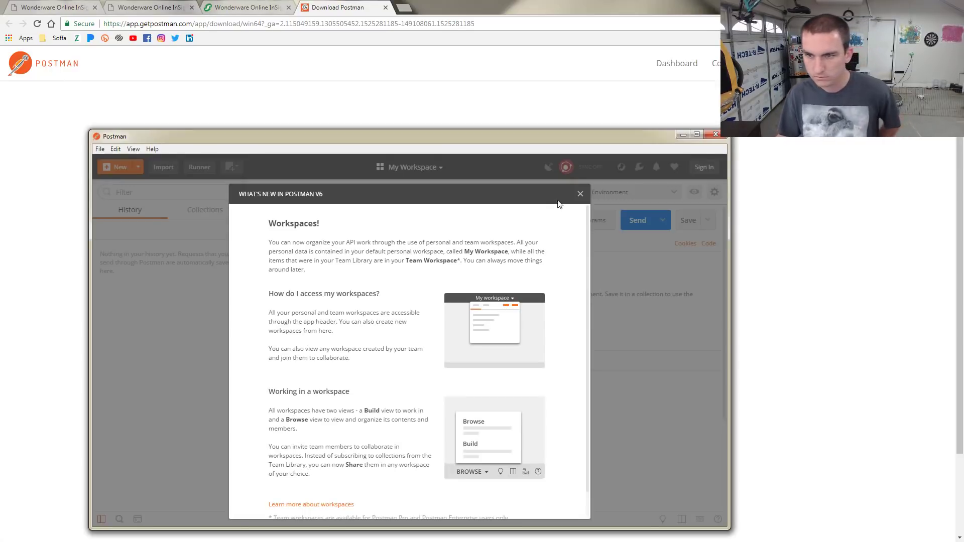
pyautogui.click(580, 194)
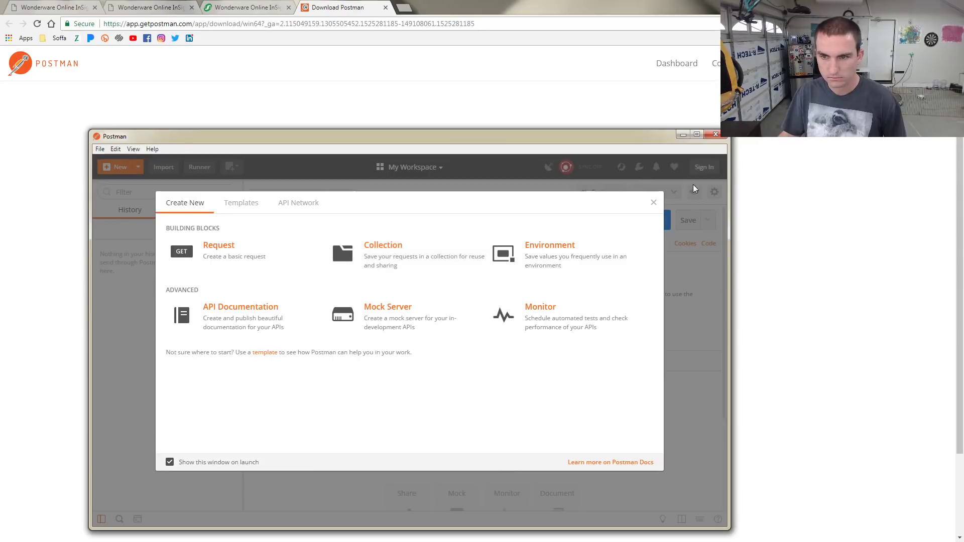
pyautogui.click(653, 203)
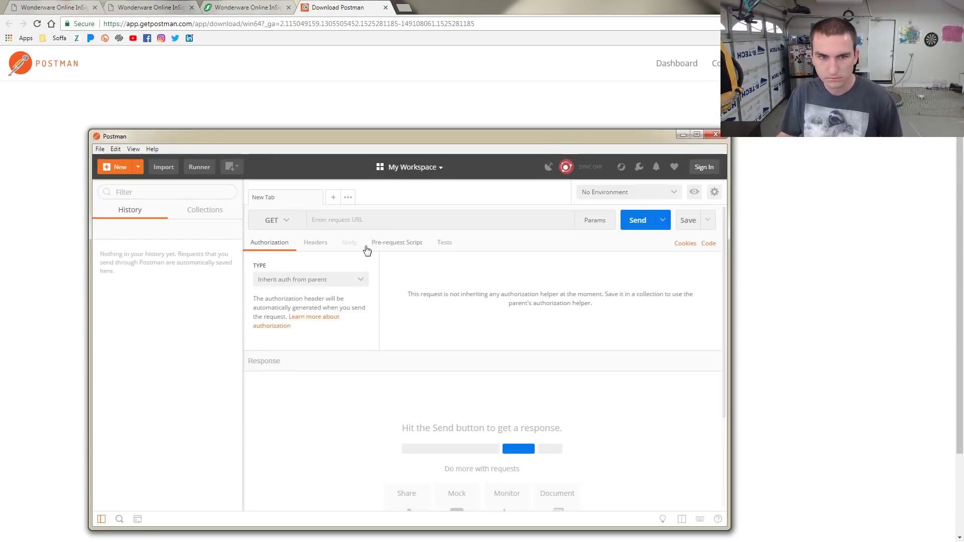
pyautogui.click(301, 228)
pyautogui.click(267, 258)
# Place Postman on the right half and the InSight browser window on the left half
pyautogui.moveTo(385, 136); pyautogui.dragTo(963, 121)
pyautogui.click(456, 8)
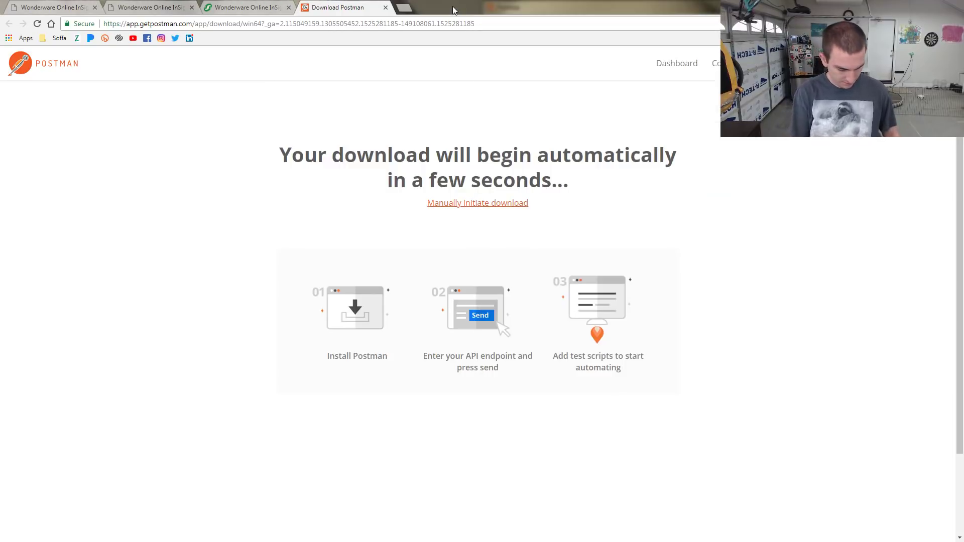
pyautogui.press('super+Left')
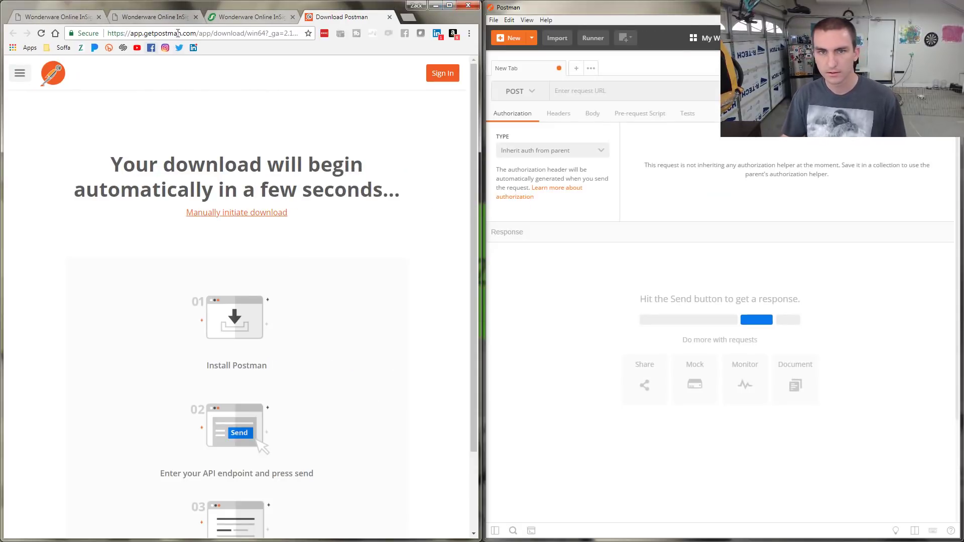
pyautogui.click(233, 18)
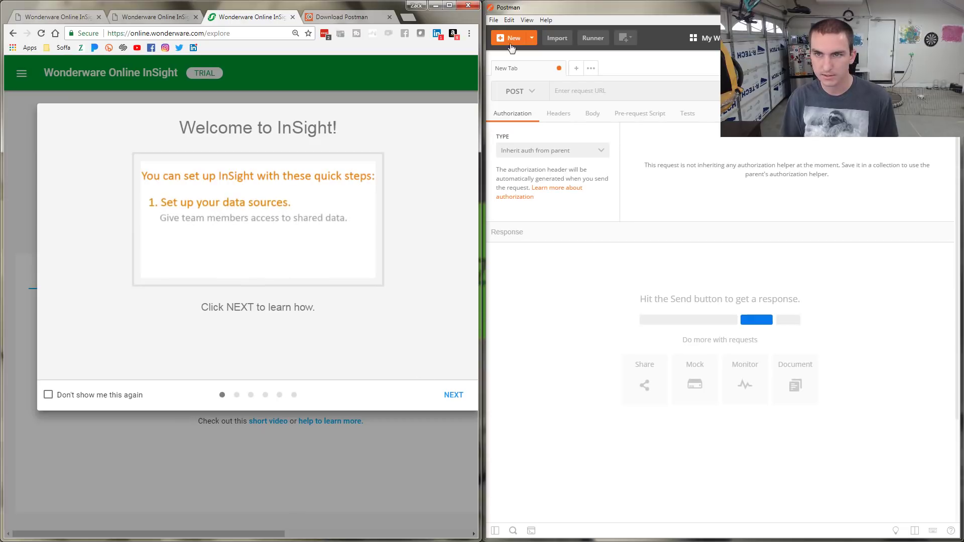
# Maximize the browser, step through every Welcome to InSight slide, and close the tour
pyautogui.click(449, 5)
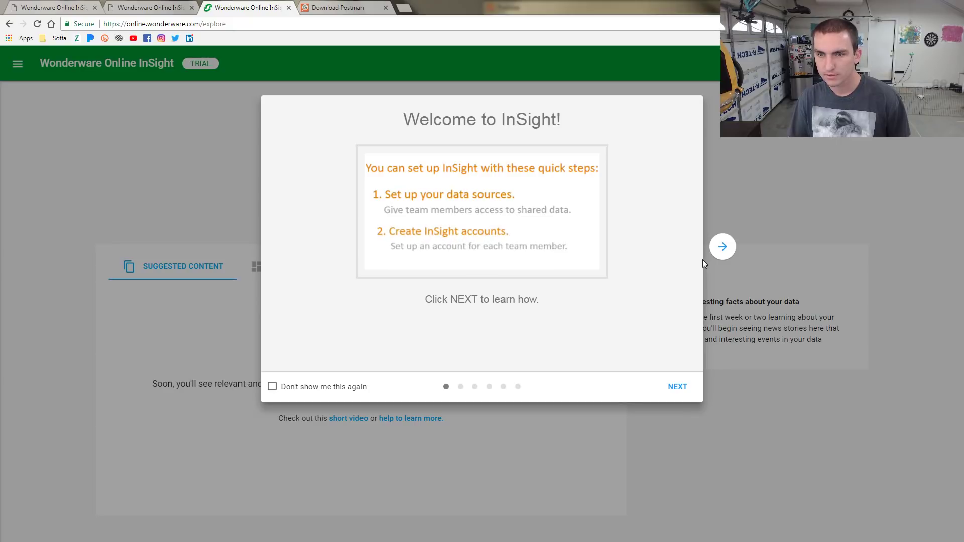
pyautogui.click(724, 251)
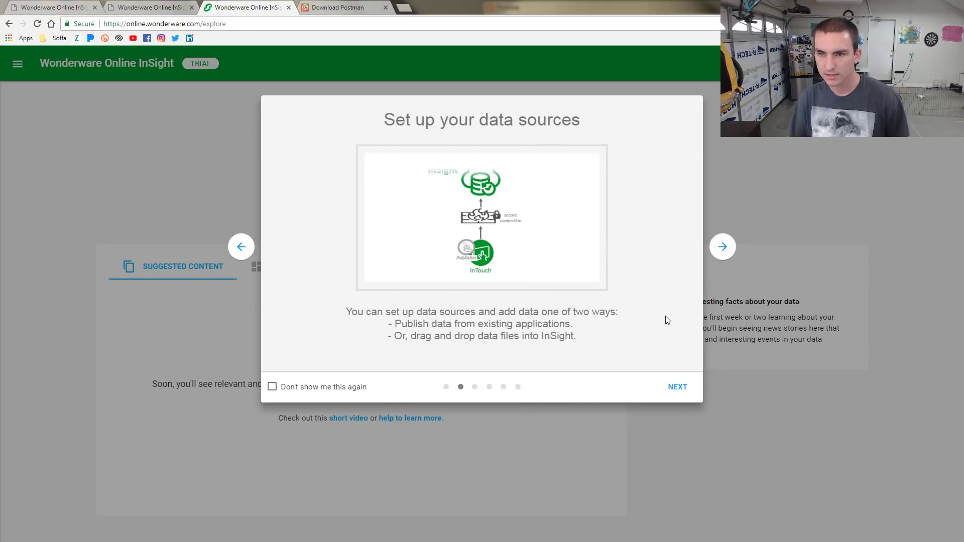
pyautogui.click(678, 388)
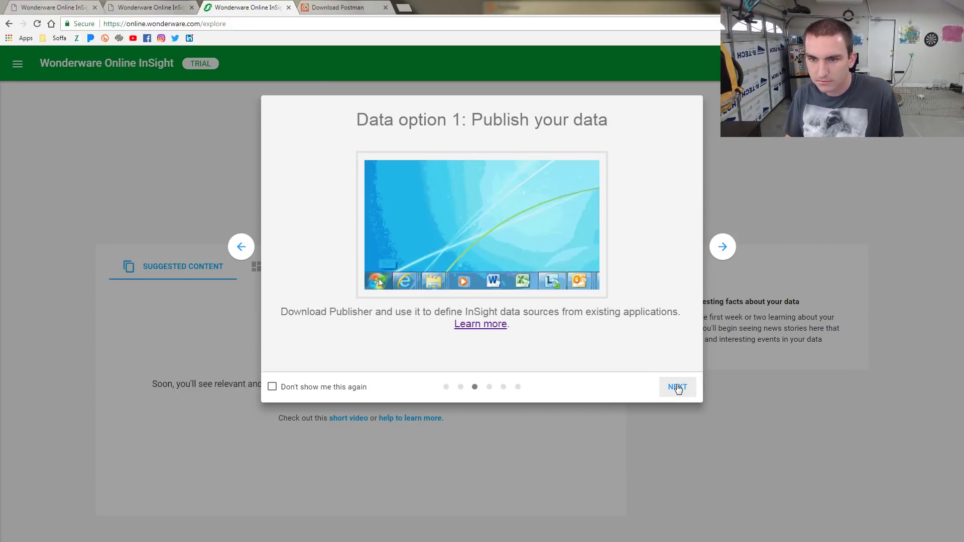
pyautogui.click(678, 388)
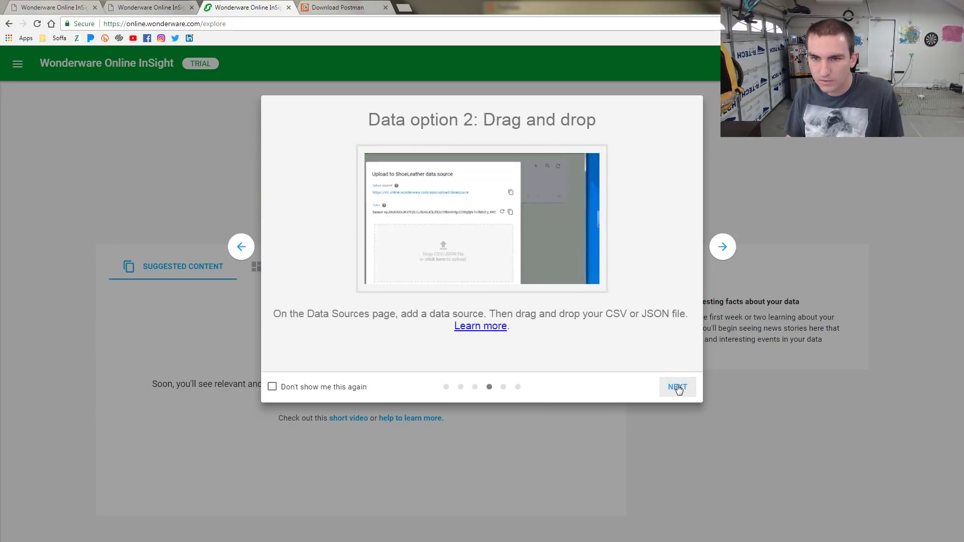
pyautogui.click(678, 388)
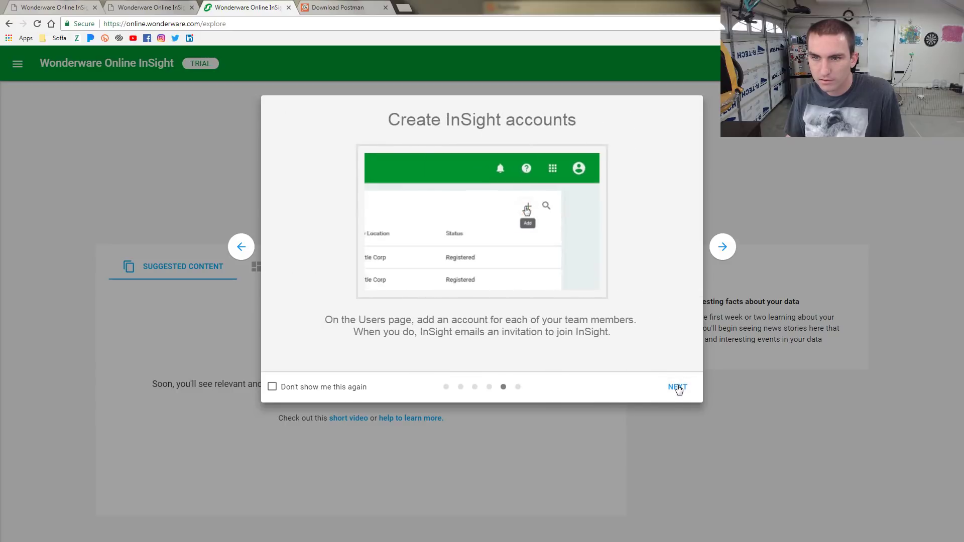
pyautogui.click(678, 387)
pyautogui.click(676, 387)
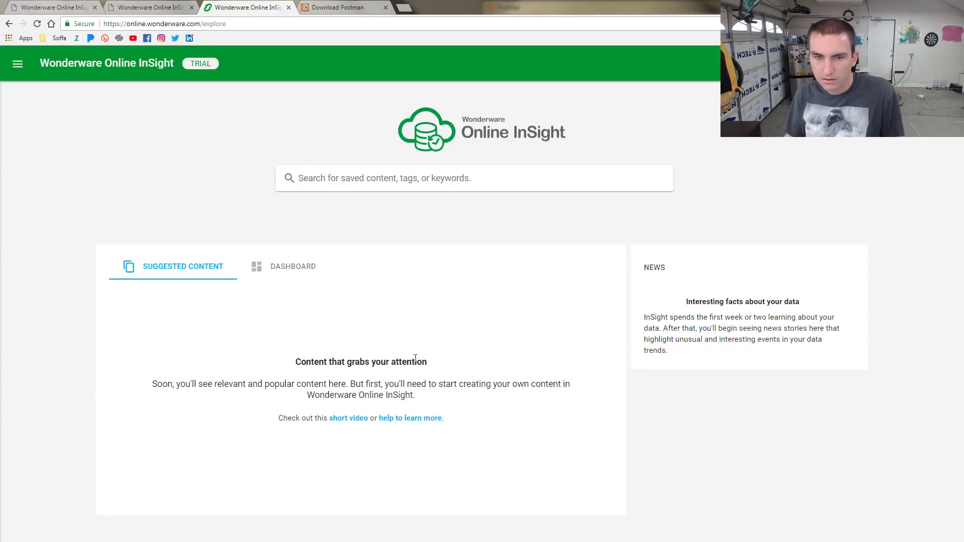
pyautogui.click(288, 266)
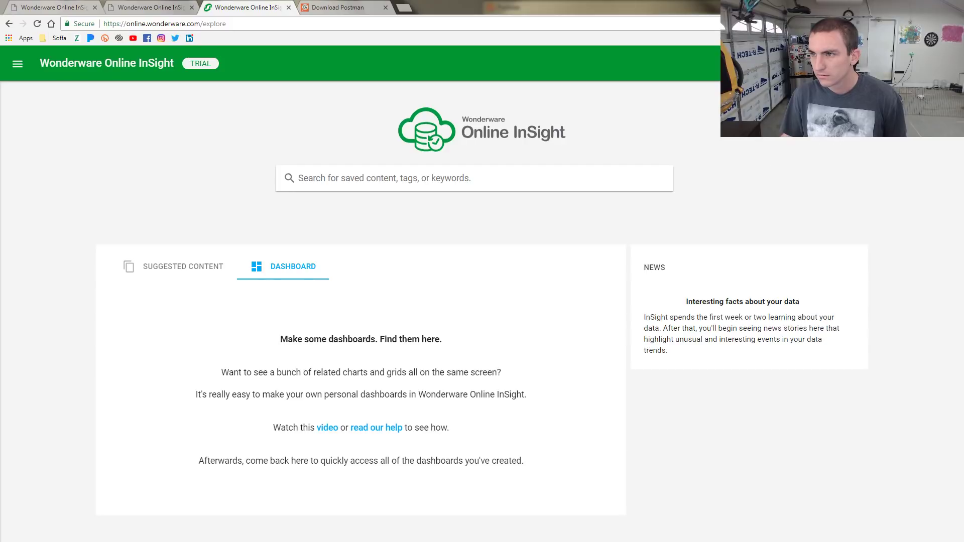
pyautogui.click(151, 276)
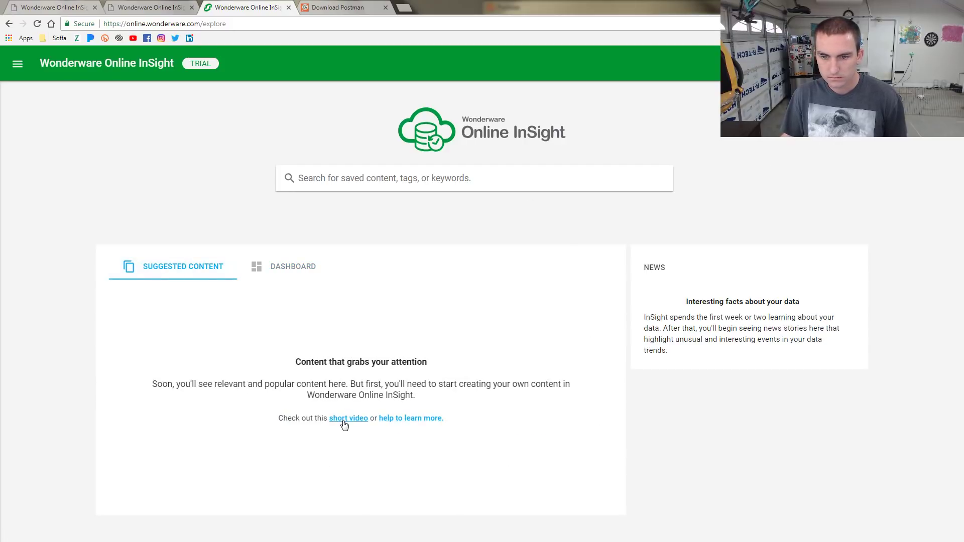
pyautogui.click(297, 271)
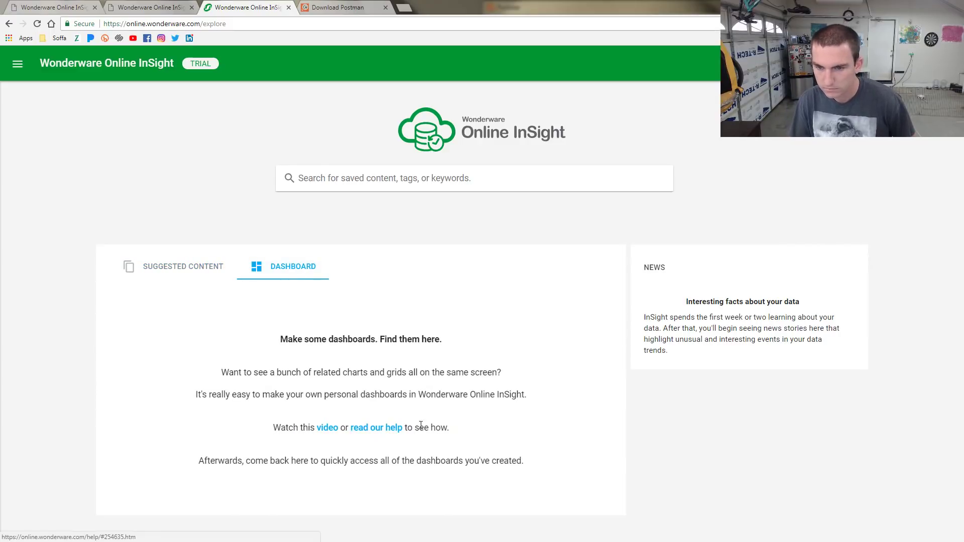
pyautogui.click(18, 64)
pyautogui.click(84, 165)
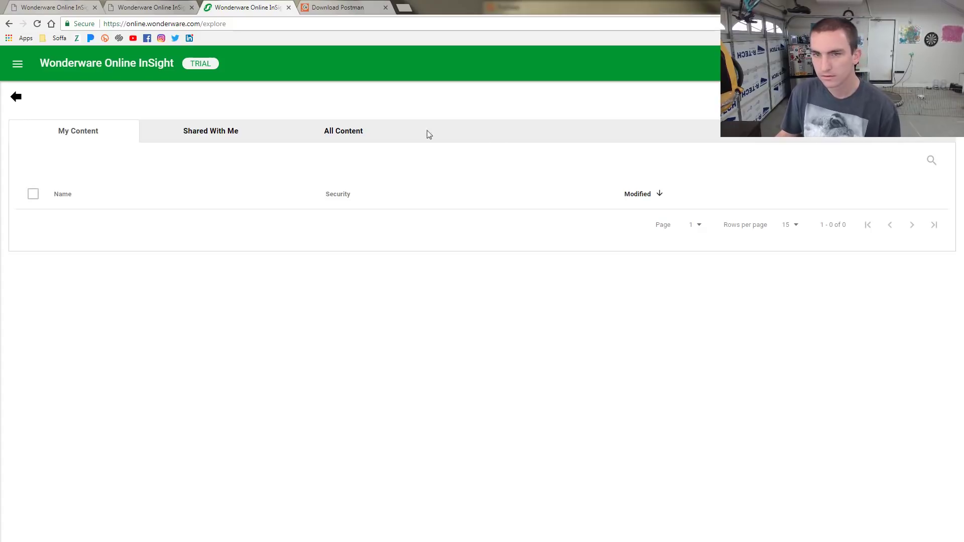
pyautogui.click(204, 132)
pyautogui.click(360, 133)
pyautogui.click(63, 136)
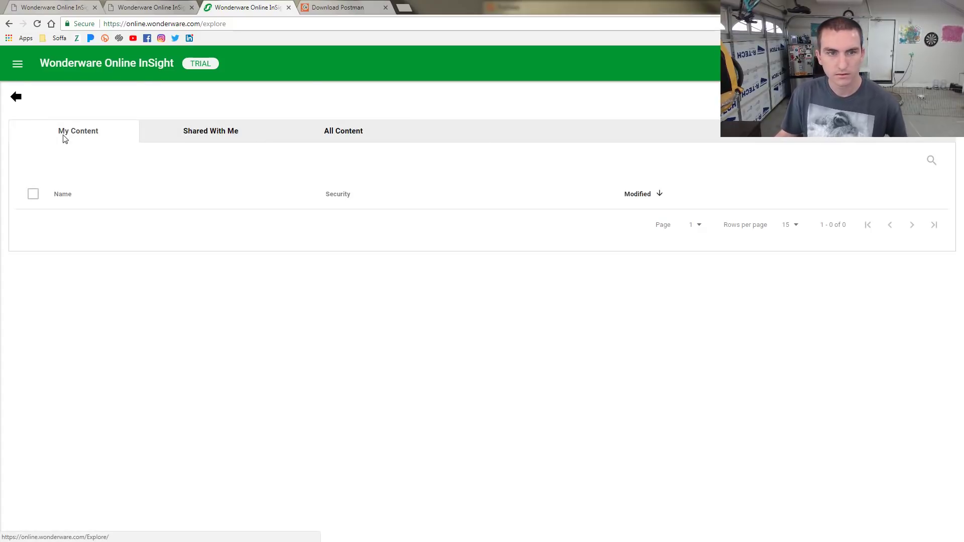
pyautogui.click(351, 125)
pyautogui.click(226, 132)
pyautogui.click(317, 135)
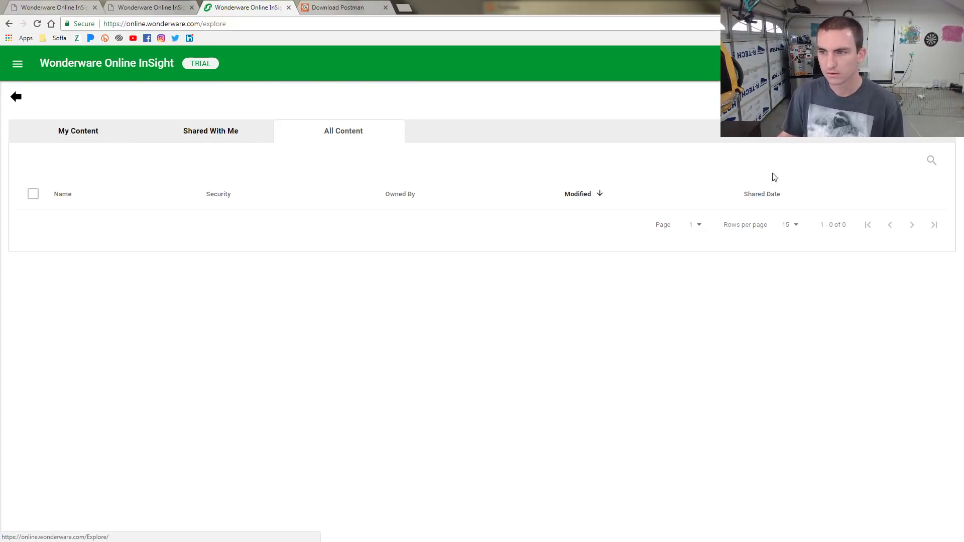
pyautogui.click(71, 134)
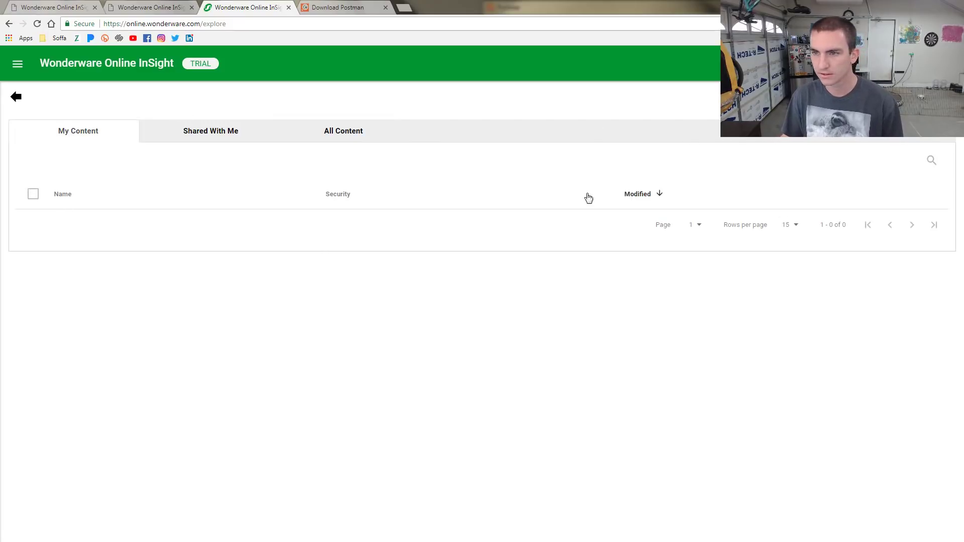
pyautogui.click(17, 98)
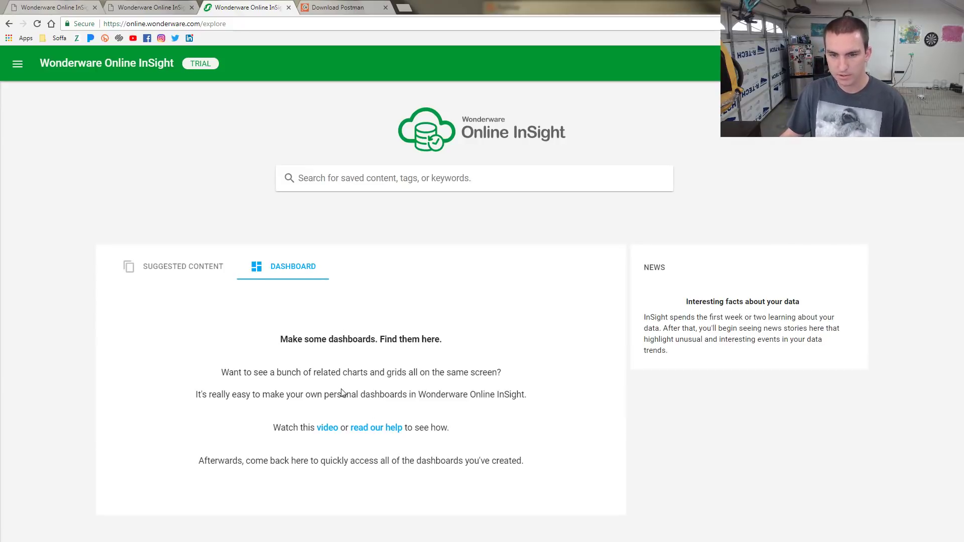
pyautogui.tripleClick(421, 395)
pyautogui.click(472, 368)
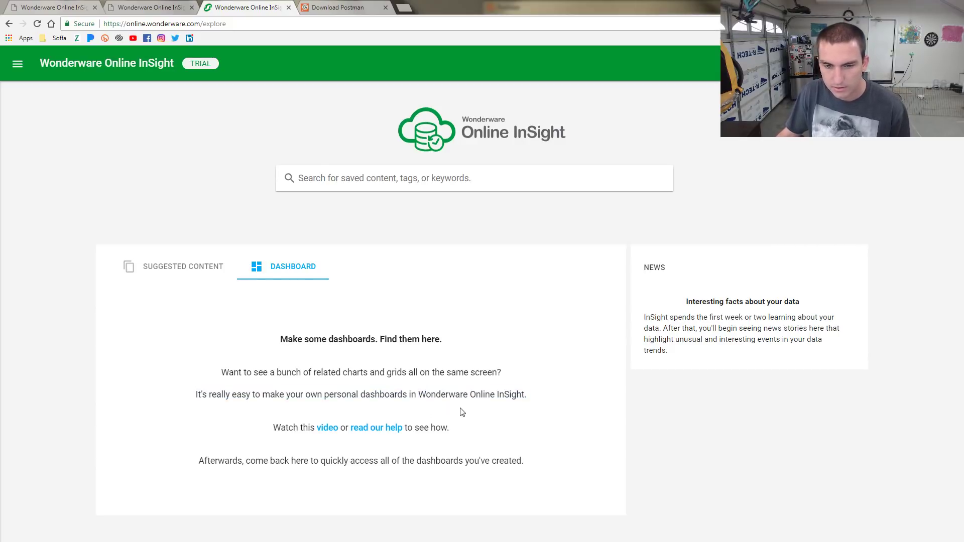
pyautogui.click(193, 266)
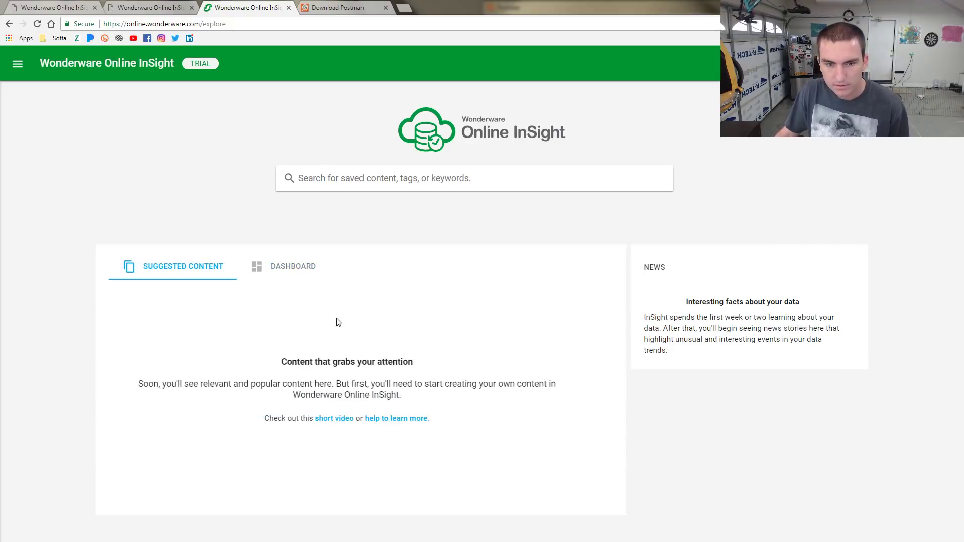
# Play the short how-to video on creating and saving content, then close its overlay
pyautogui.click(356, 420)
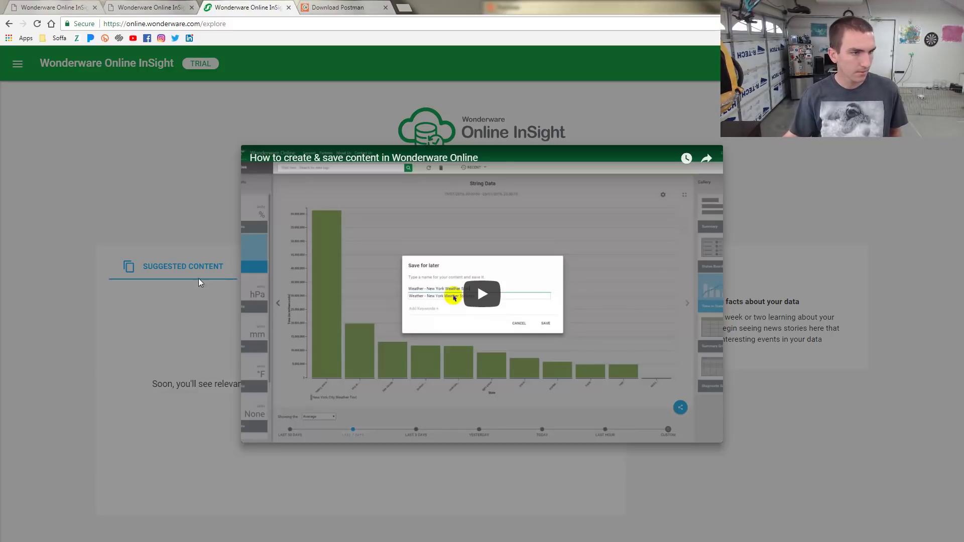
pyautogui.click(490, 303)
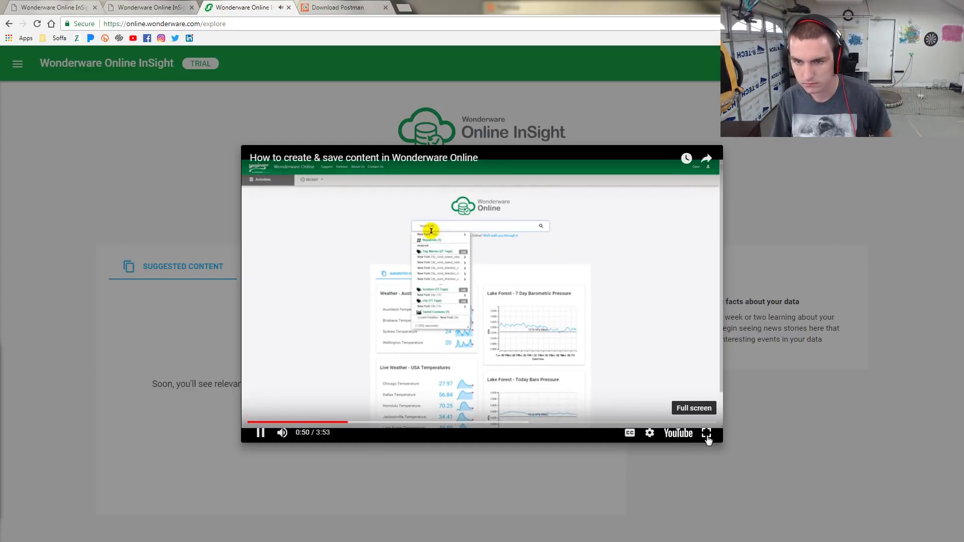
pyautogui.click(758, 447)
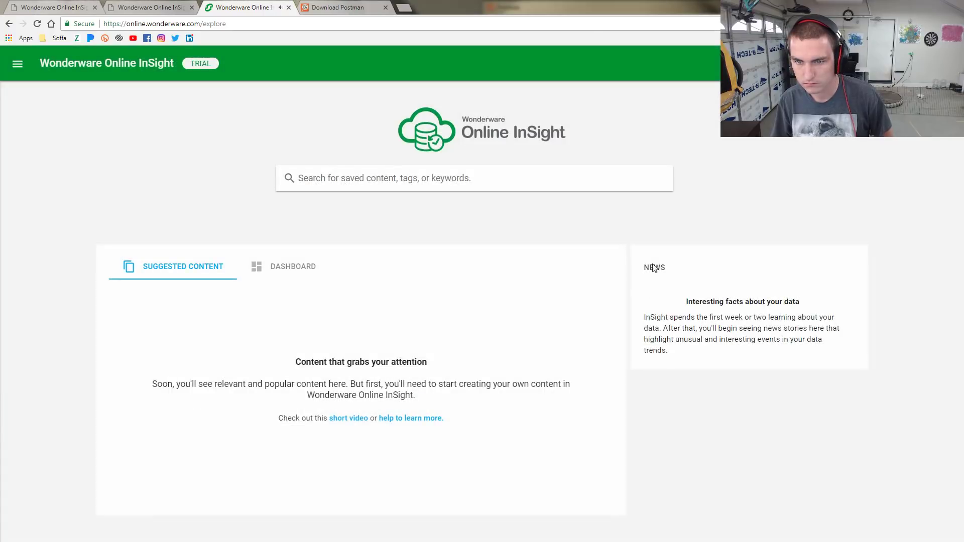
# Open details on defining a CSV/JSON data source, then dock the explore page in its own left-half window
pyautogui.click(171, 8)
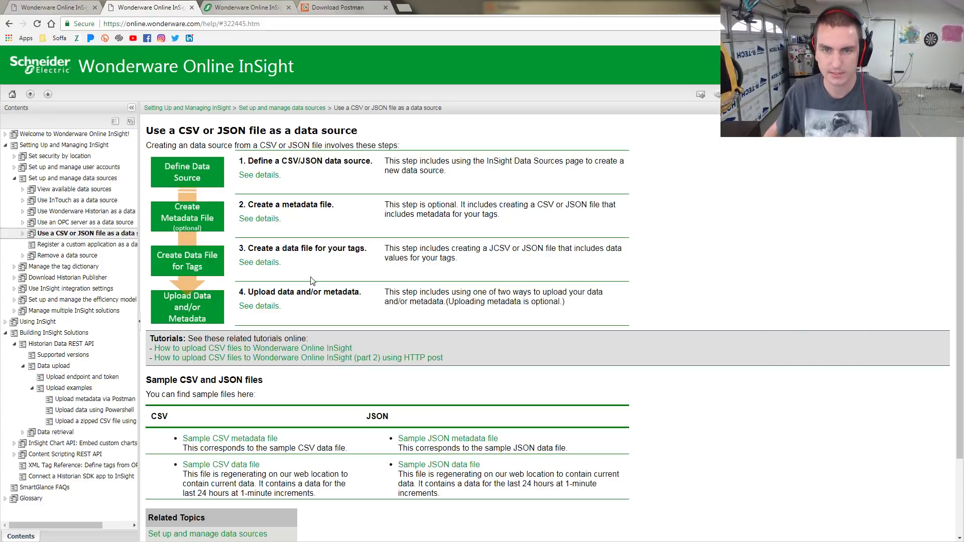
pyautogui.click(270, 177)
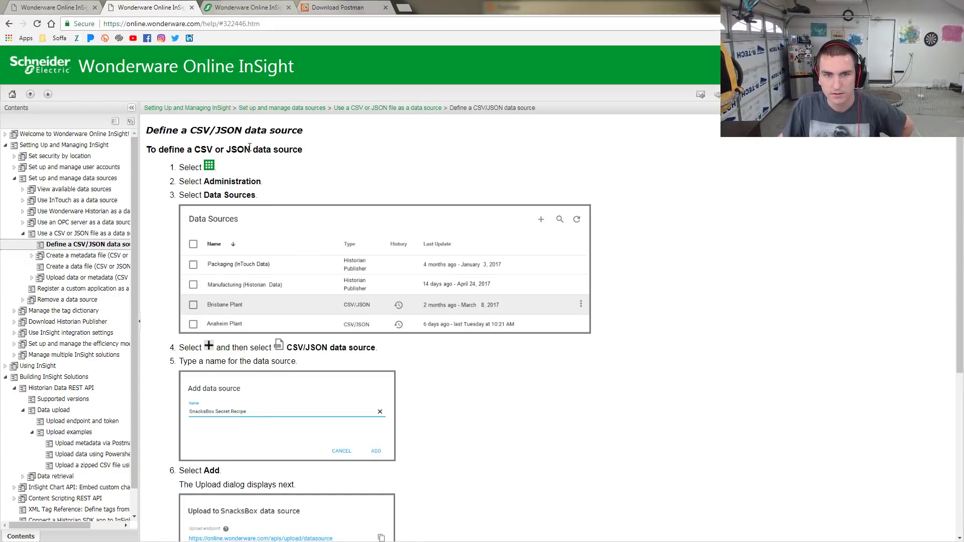
pyautogui.click(250, 7)
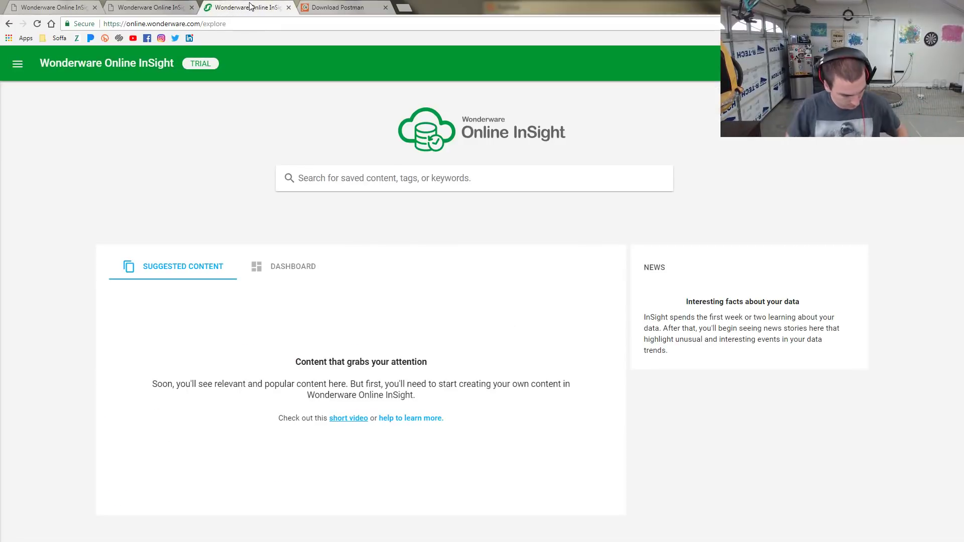
pyautogui.moveTo(249, 7); pyautogui.dragTo(588, 1)
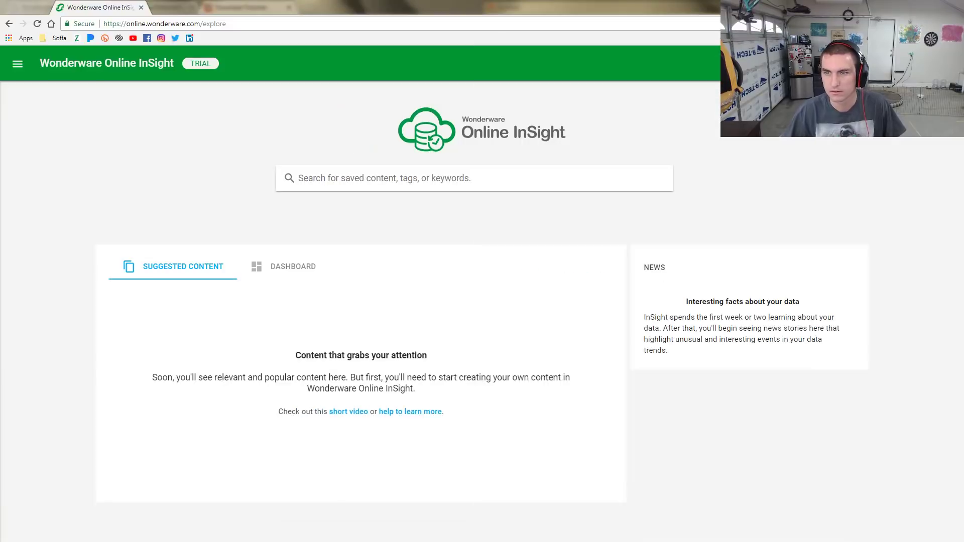
pyautogui.press('super+Left')
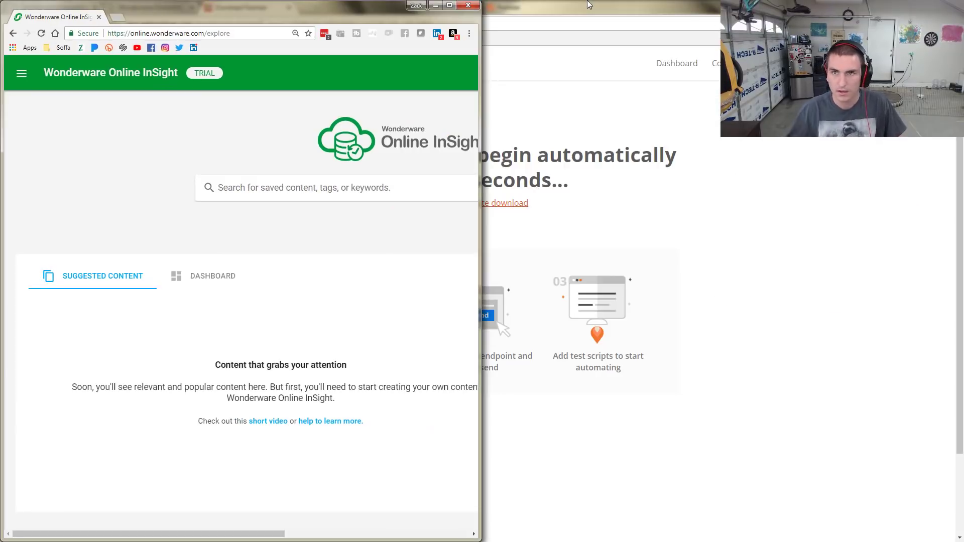
# Dock the other browser window on the right and show the 'Define a CSV/JSON data source' help page there
pyautogui.click(588, 4)
pyautogui.press('super+Right')
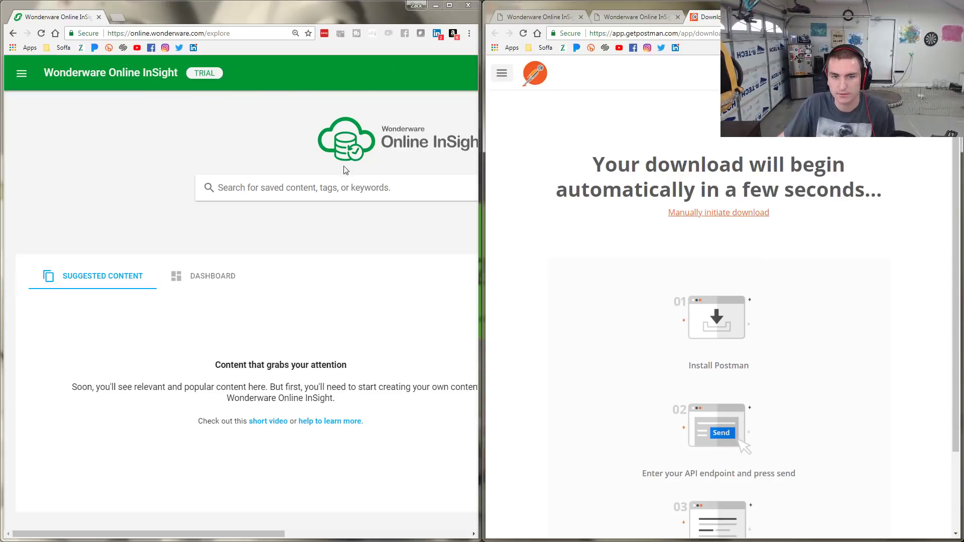
pyautogui.moveTo(255, 533)
pyautogui.mouseDown()
pyautogui.moveTo(379, 534)
pyautogui.moveTo(236, 533)
pyautogui.mouseUp()
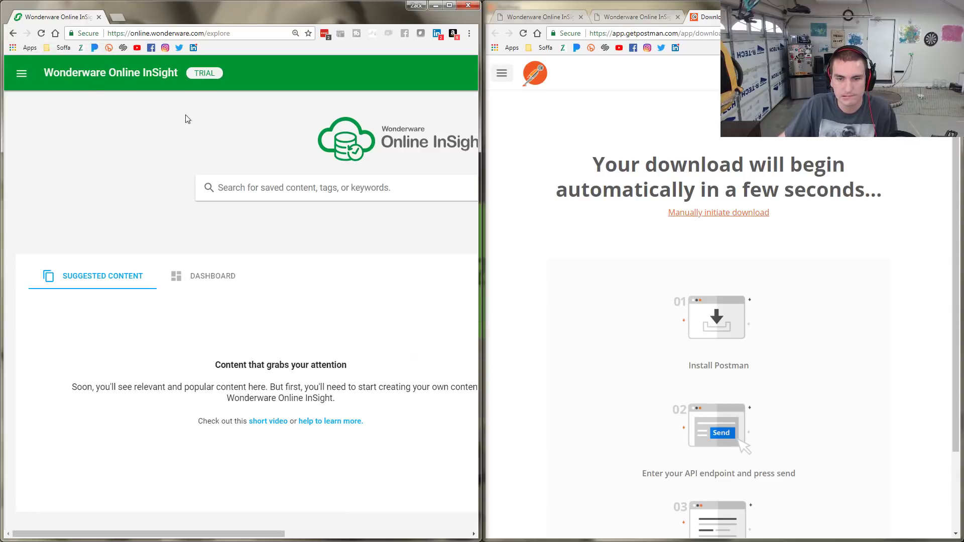
pyautogui.click(557, 18)
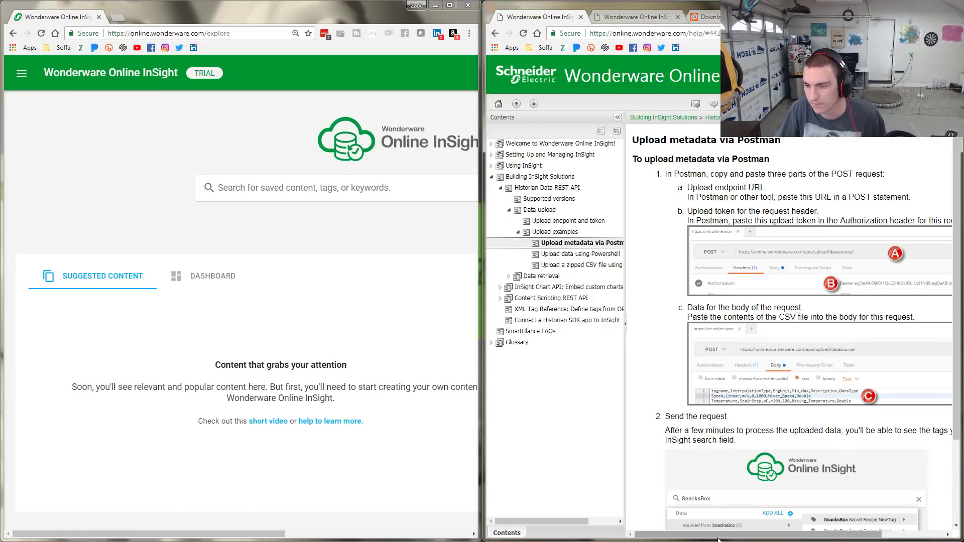
pyautogui.moveTo(734, 535)
pyautogui.mouseDown()
pyautogui.moveTo(779, 537)
pyautogui.moveTo(749, 536)
pyautogui.mouseUp()
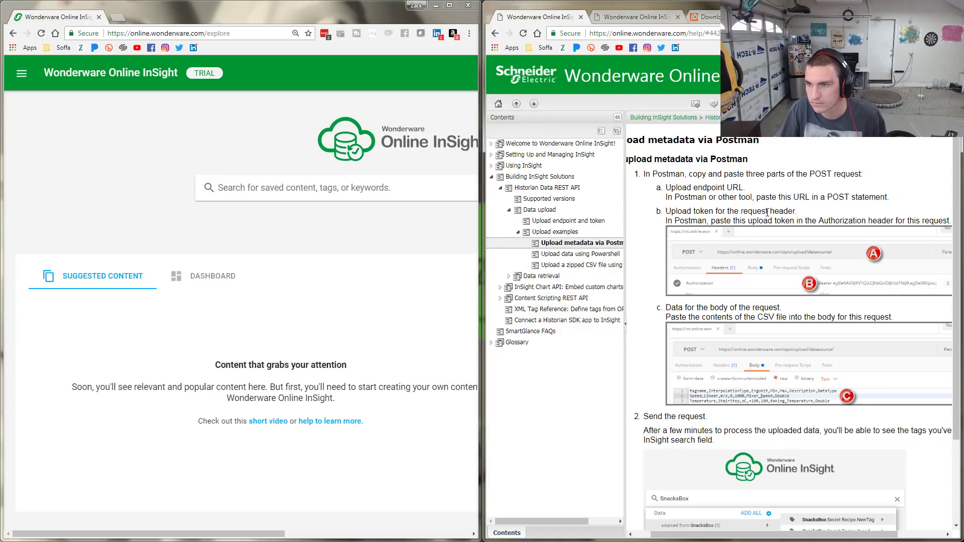
pyautogui.click(648, 19)
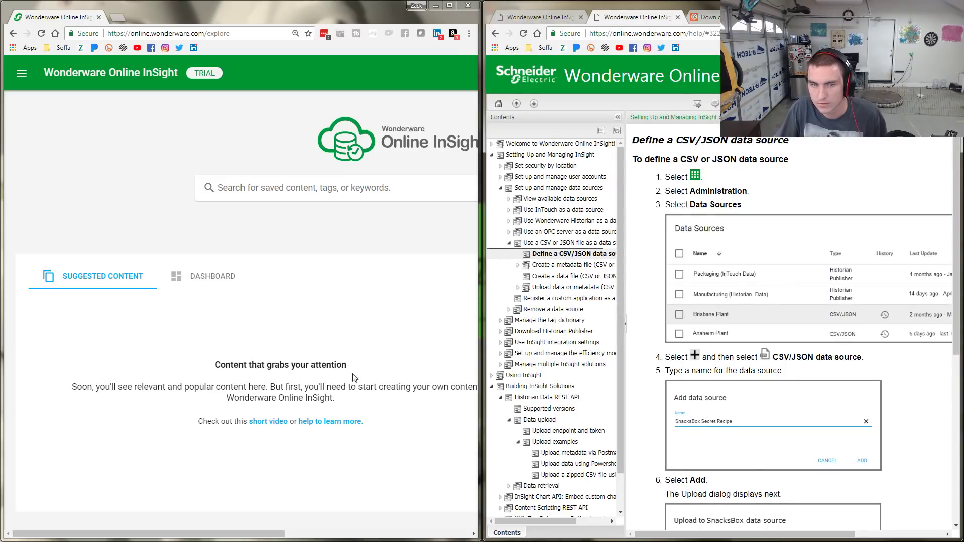
pyautogui.moveTo(703, 536)
pyautogui.mouseDown()
pyautogui.moveTo(712, 537)
pyautogui.moveTo(701, 540)
pyautogui.mouseUp()
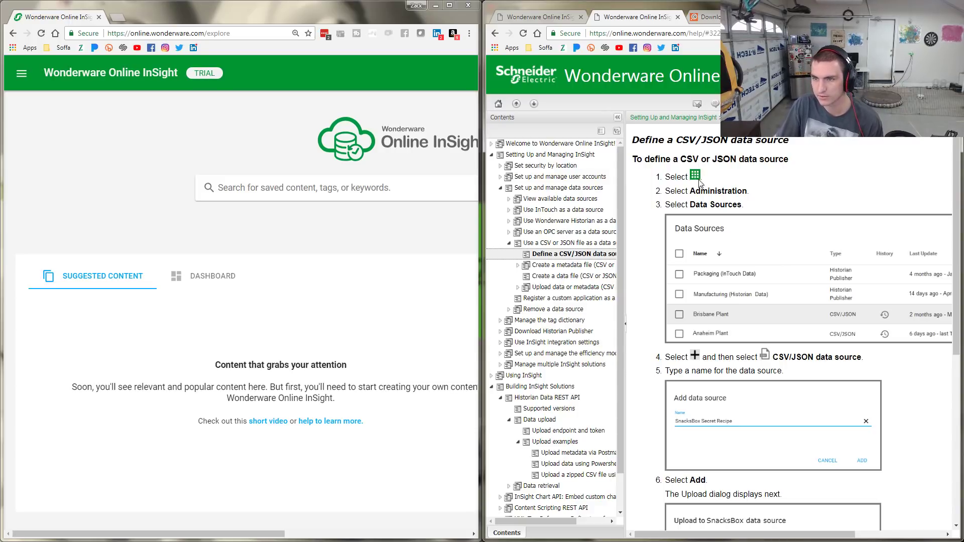
pyautogui.moveTo(280, 533); pyautogui.dragTo(464, 533)
# Switch from InSight to the Administration portal and open its Data Sources page
pyautogui.click(419, 73)
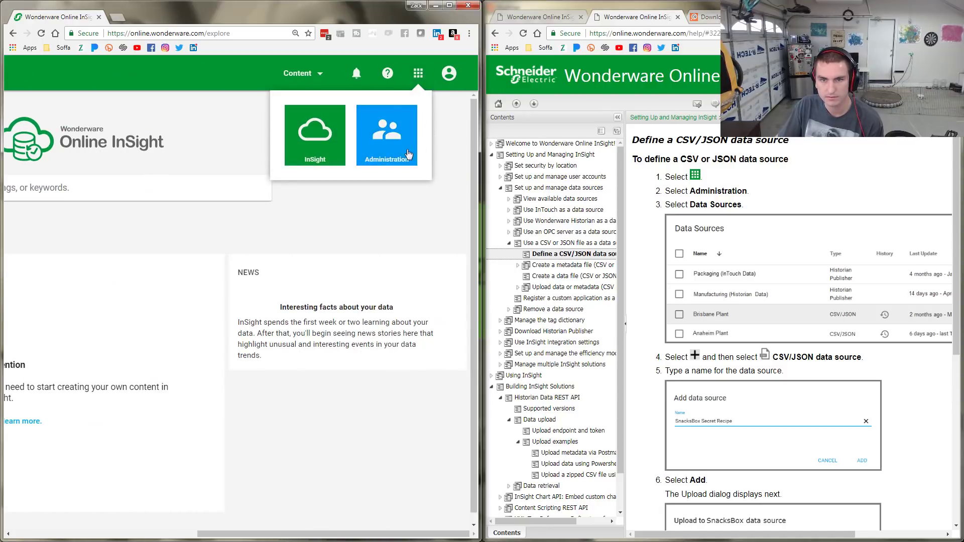
pyautogui.click(378, 140)
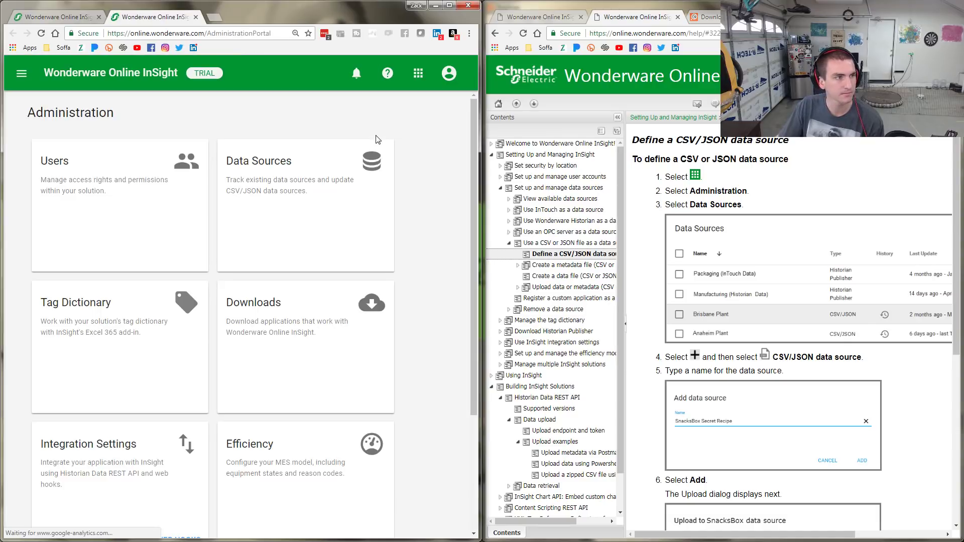
pyautogui.scroll(-3, 315, 271)
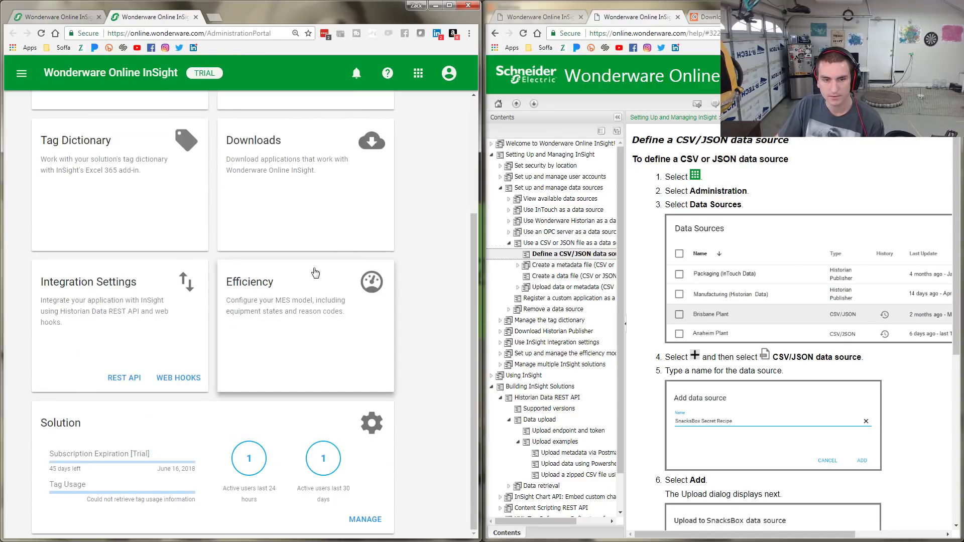
pyautogui.scroll(3, 315, 273)
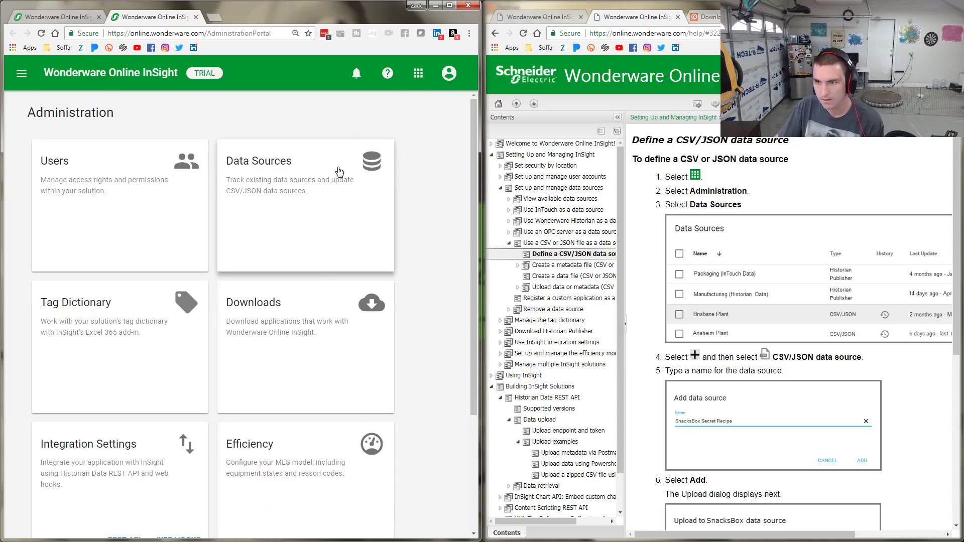
pyautogui.click(320, 210)
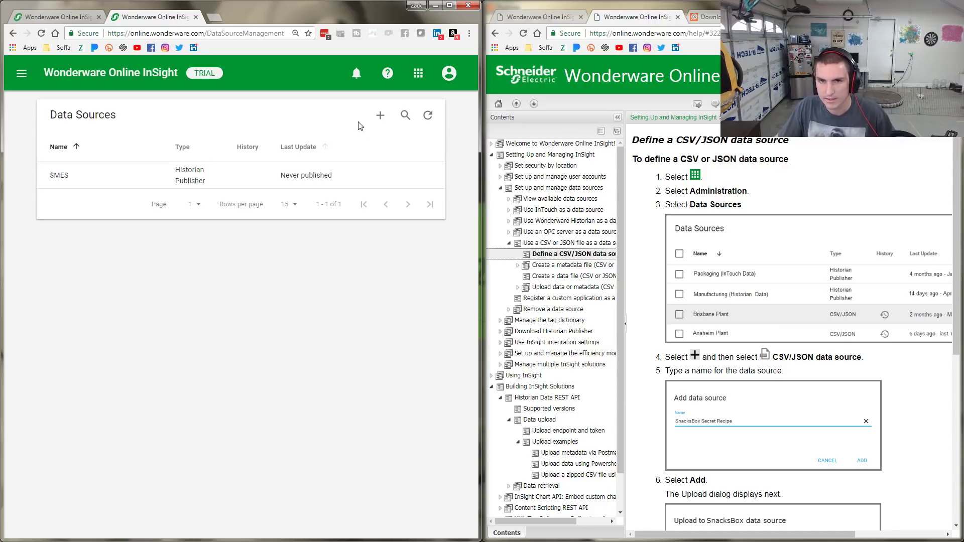
# Add a CSV/JSON data source, correcting the typed name to 'Plant', and confirm it
pyautogui.click(380, 115)
pyautogui.click(417, 144)
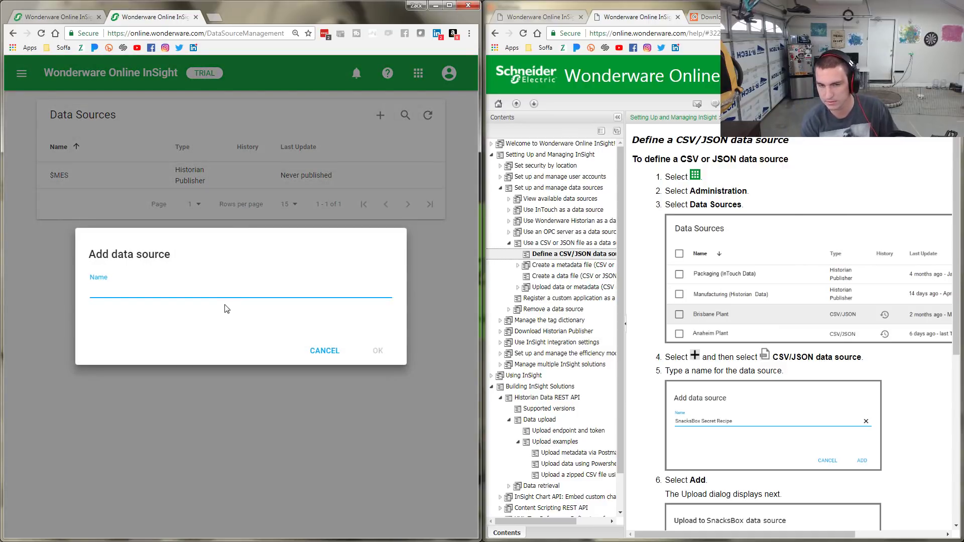
pyautogui.write('Line')
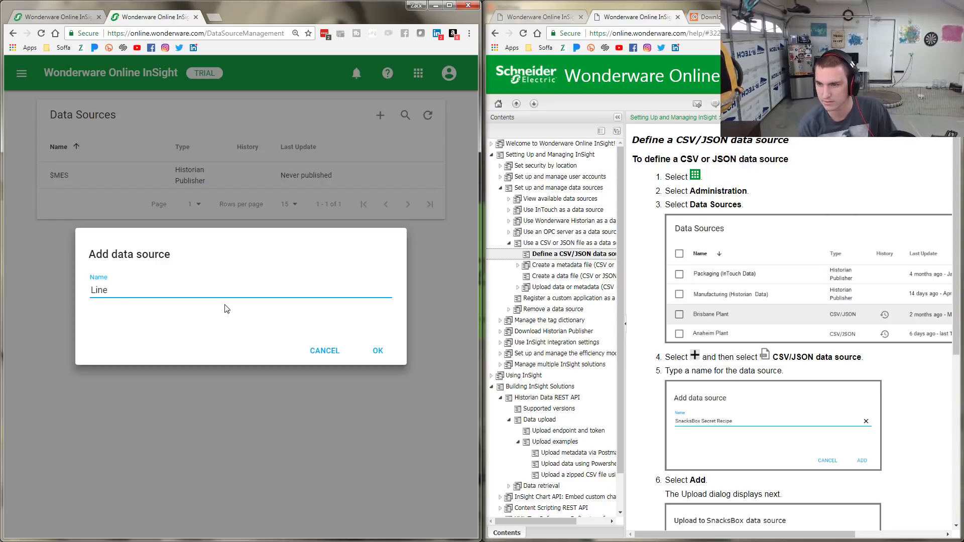
pyautogui.press('BackSpace')
pyautogui.press('BackSpace')
pyautogui.press('BackSpace')
pyautogui.press('BackSpace')
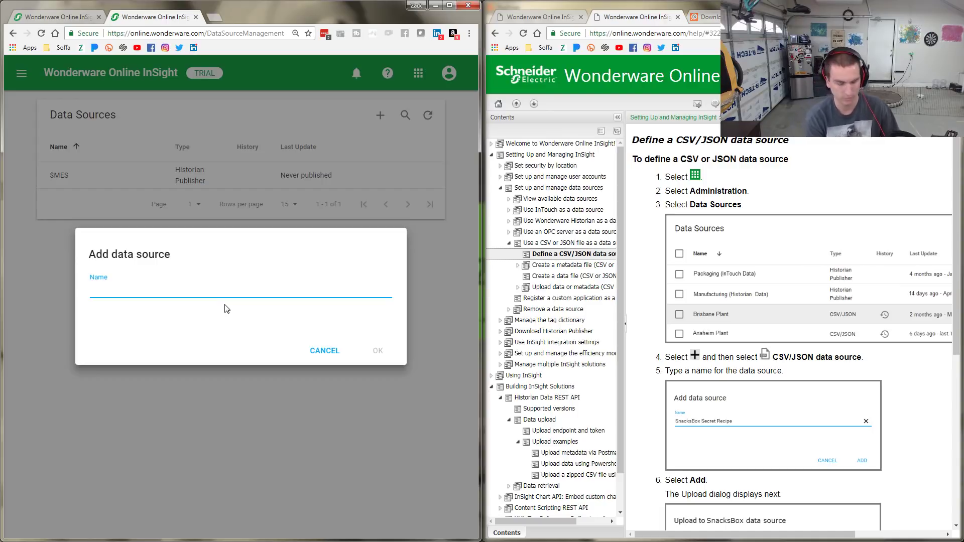
pyautogui.write('Ignition')
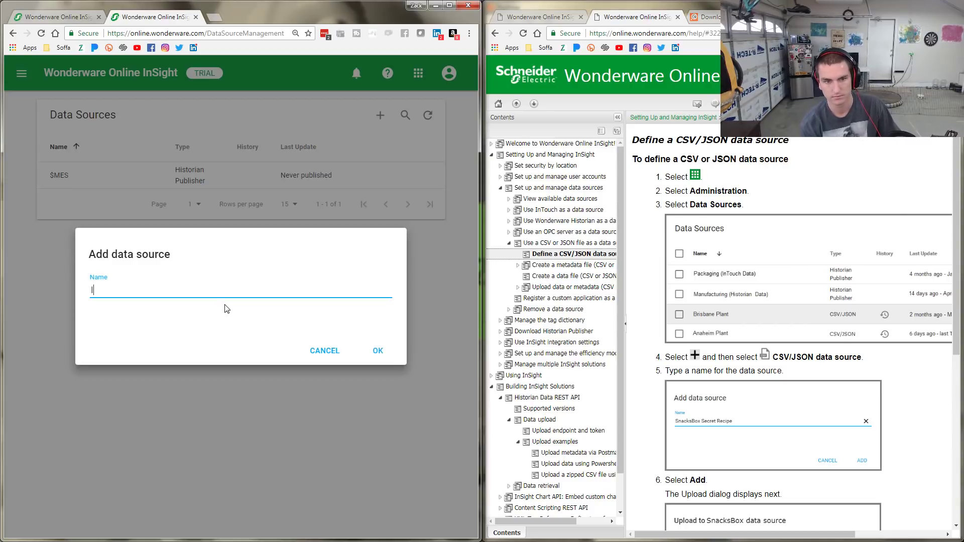
pyautogui.press('BackSpace')
pyautogui.press('BackSpace')
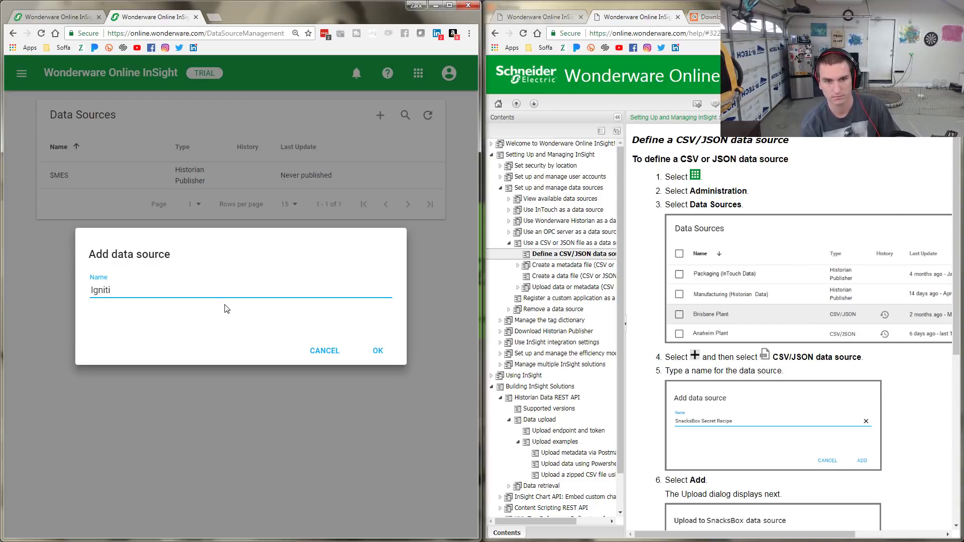
pyautogui.press('BackSpace')
pyautogui.press('BackSpace')
pyautogui.press('BackSpace')
pyautogui.press('BackSpace')
pyautogui.press('BackSpace')
pyautogui.write('Pal')
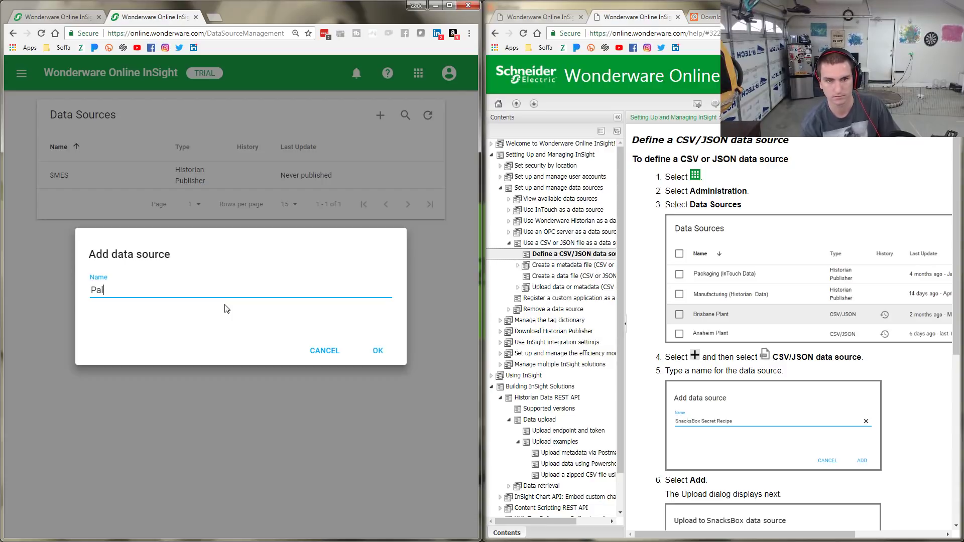
pyautogui.press('BackSpace')
pyautogui.press('BackSpace')
pyautogui.write('lant')
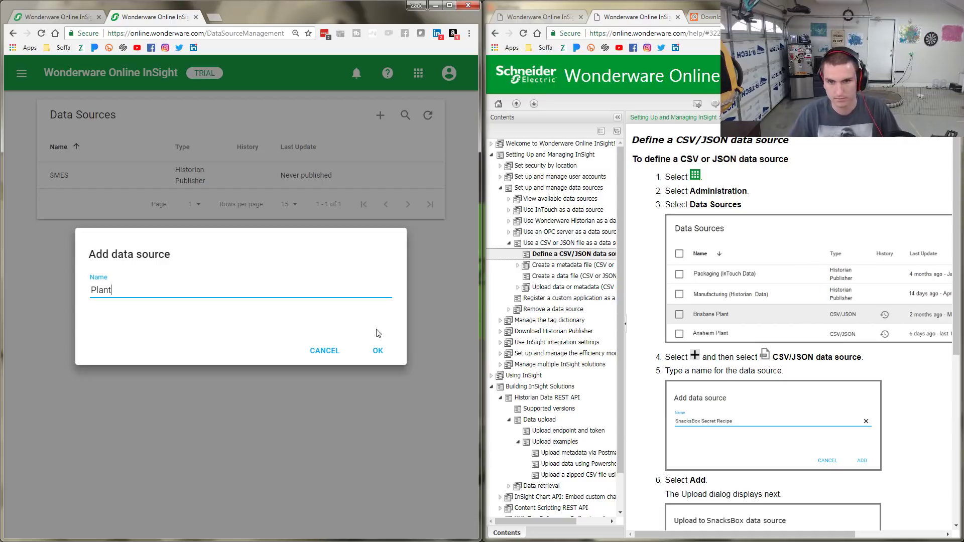
pyautogui.write('_Data')
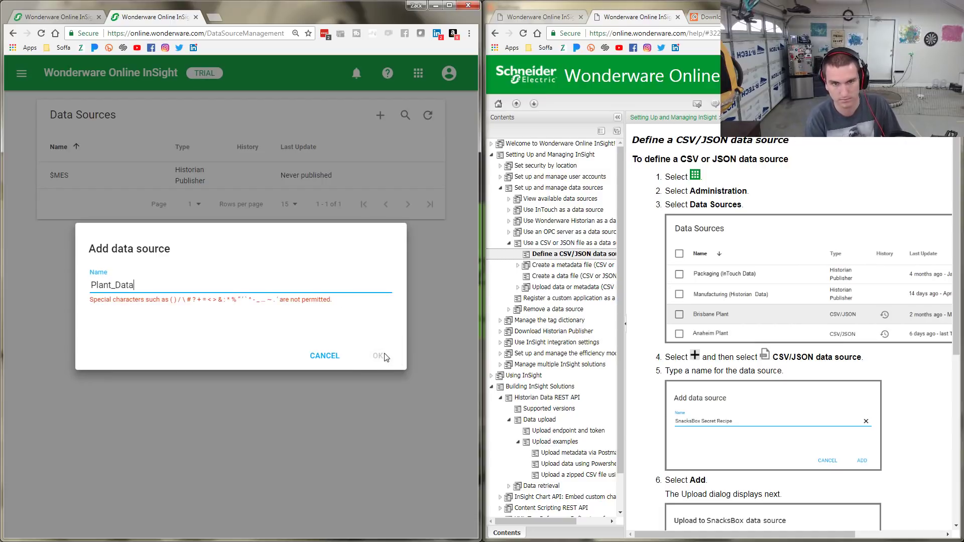
pyautogui.press('BackSpace')
pyautogui.press('BackSpace')
pyautogui.press('BackSpace')
pyautogui.press('BackSpace')
pyautogui.press('BackSpace')
pyautogui.click(385, 357)
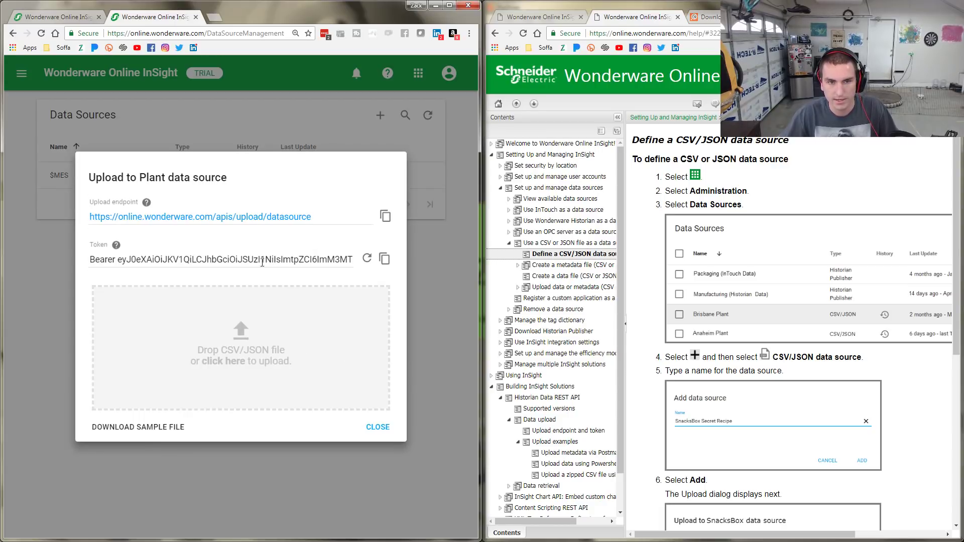
# Copy Plant's upload endpoint URL and paste it as the Postman request URL
pyautogui.click(385, 216)
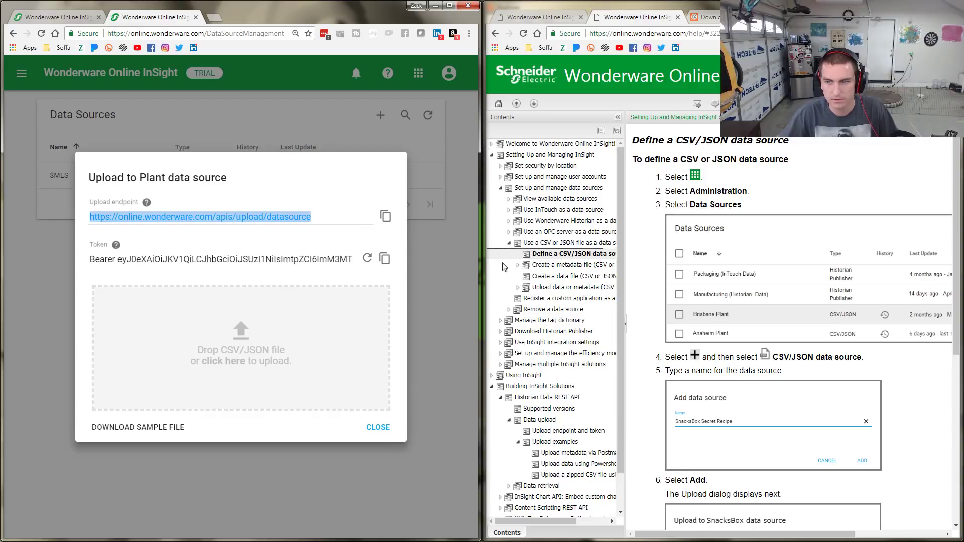
pyautogui.scroll(-3, 815, 420)
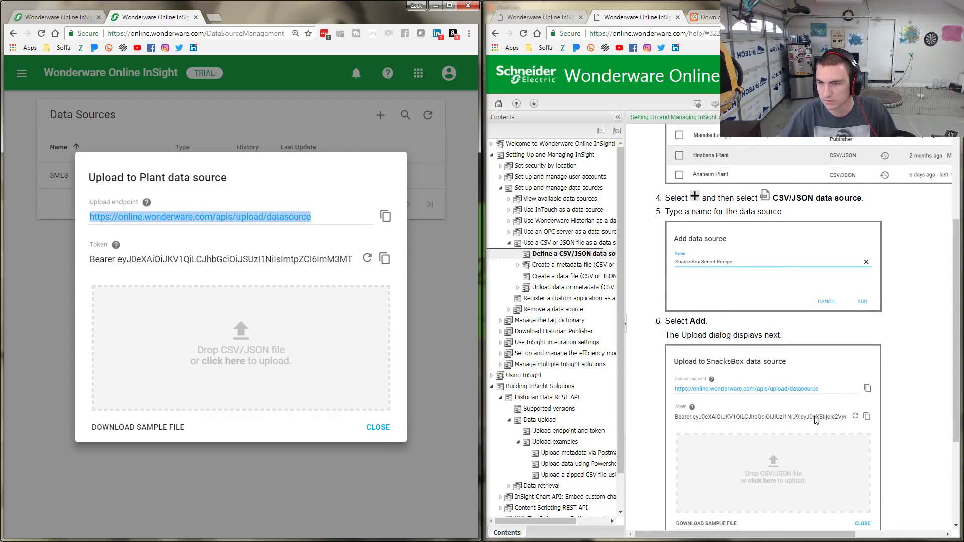
pyautogui.scroll(-3, 815, 419)
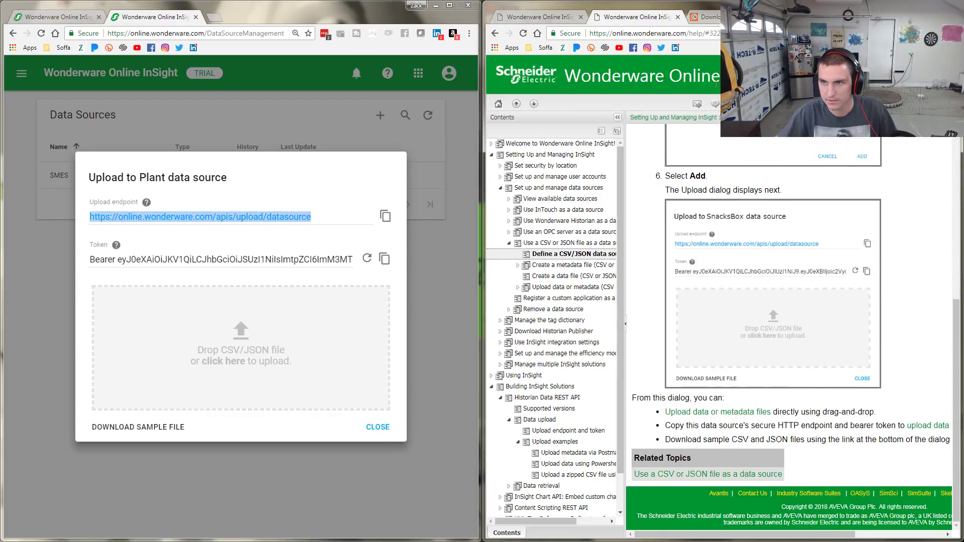
pyautogui.click(475, 541)
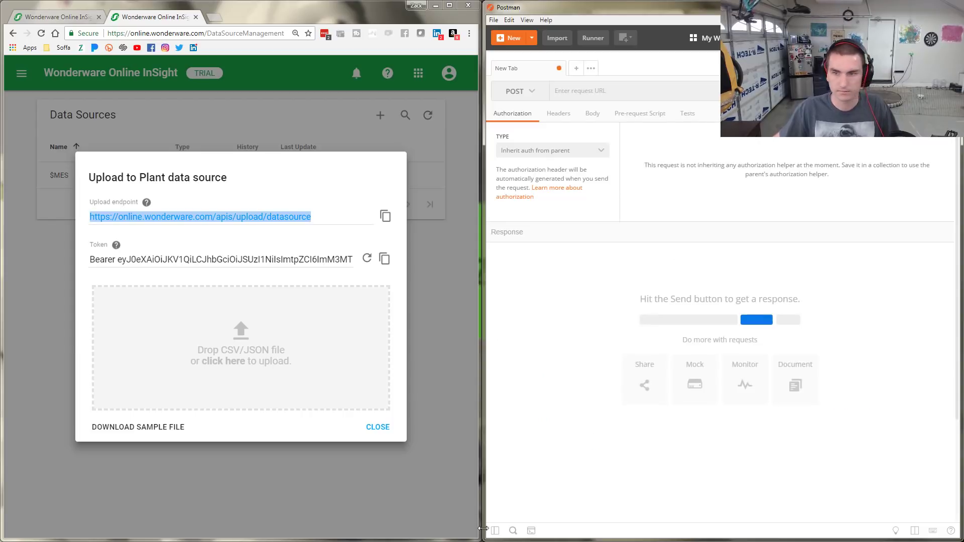
pyautogui.click(598, 90)
pyautogui.hotkey('ctrl', 'v')
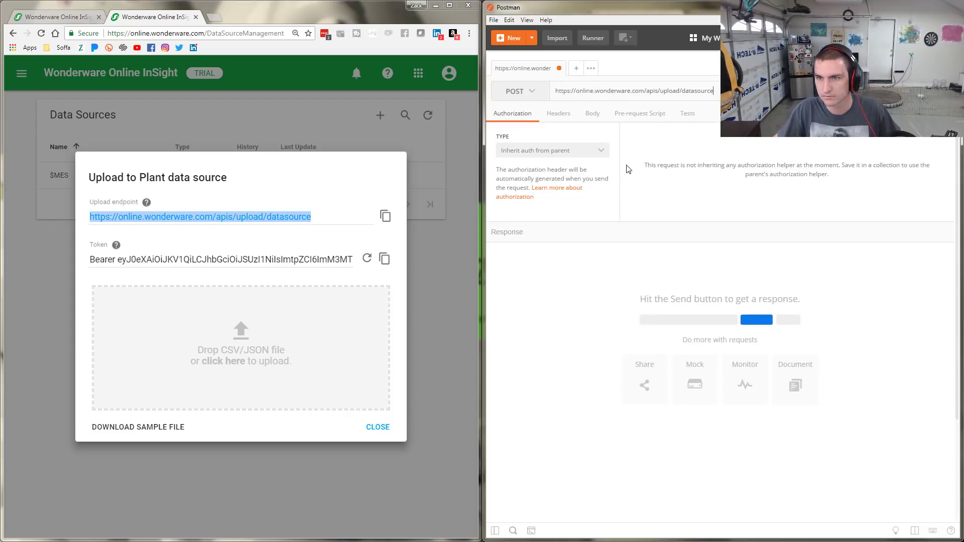
# Copy the Plant upload token to the clipboard
pyautogui.click(385, 260)
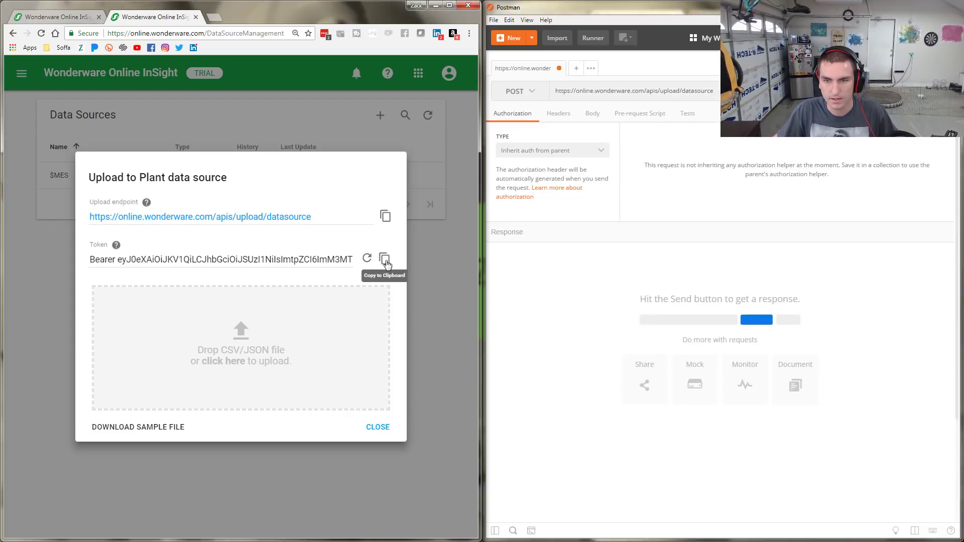
pyautogui.click(385, 260)
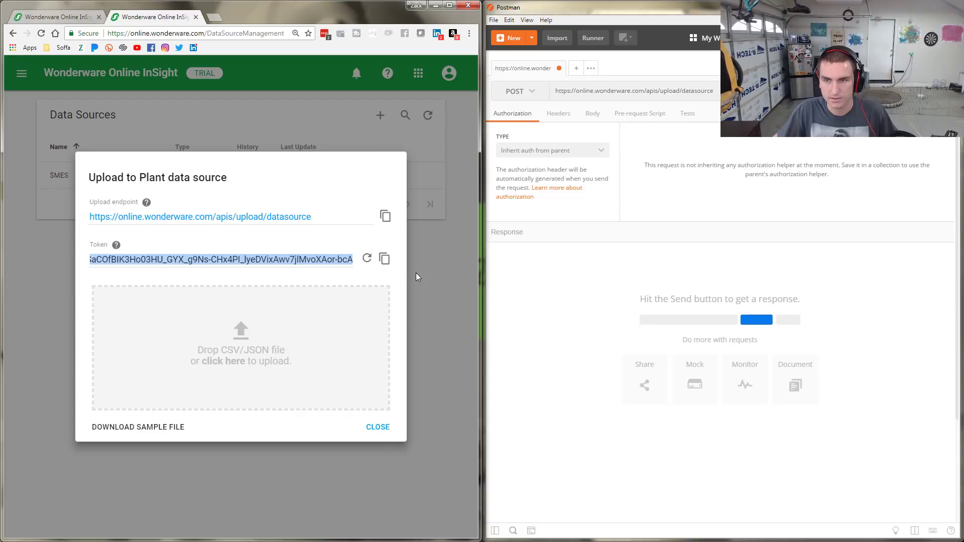
pyautogui.click(59, 16)
pyautogui.click(131, 17)
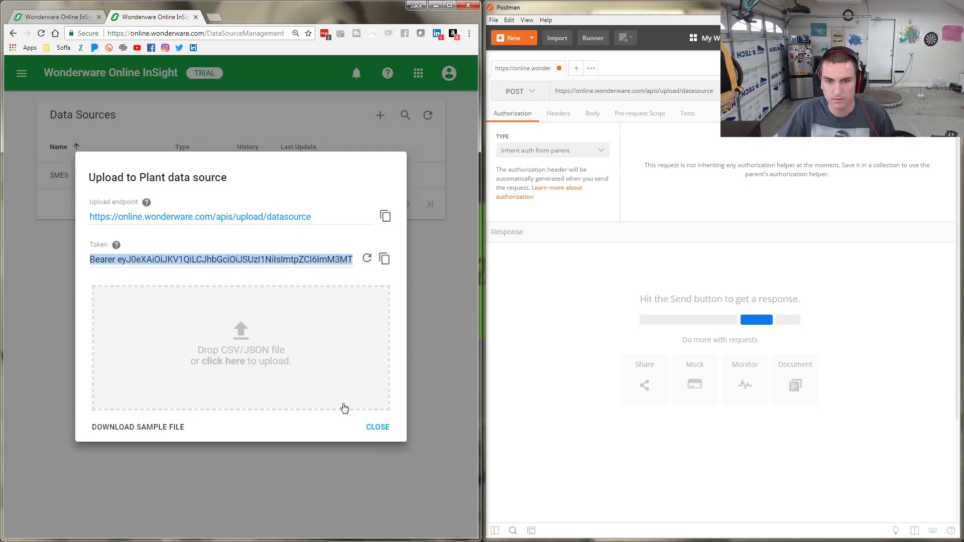
# Download the Data (JSON) and Metadata (JSON) sample files, then close the upload dialog
pyautogui.click(139, 435)
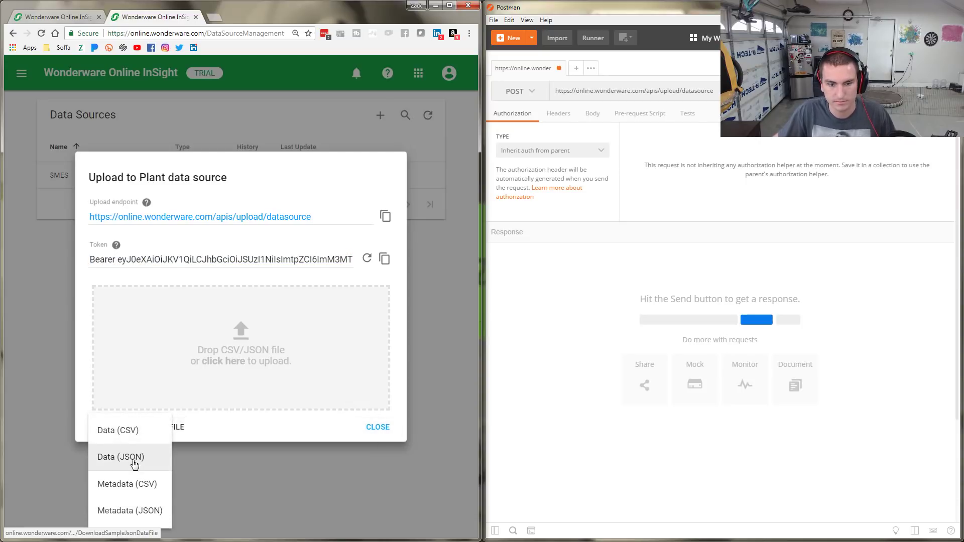
pyautogui.click(144, 458)
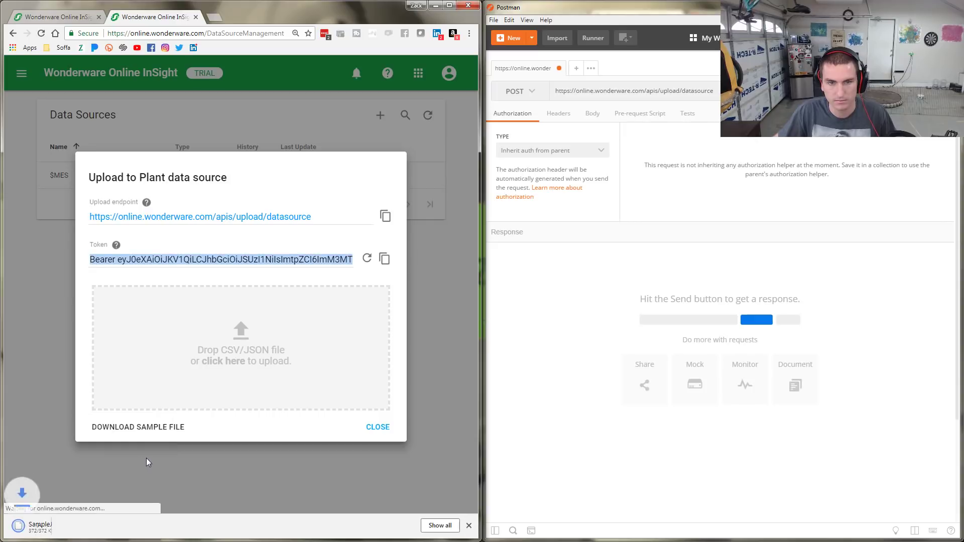
pyautogui.click(160, 414)
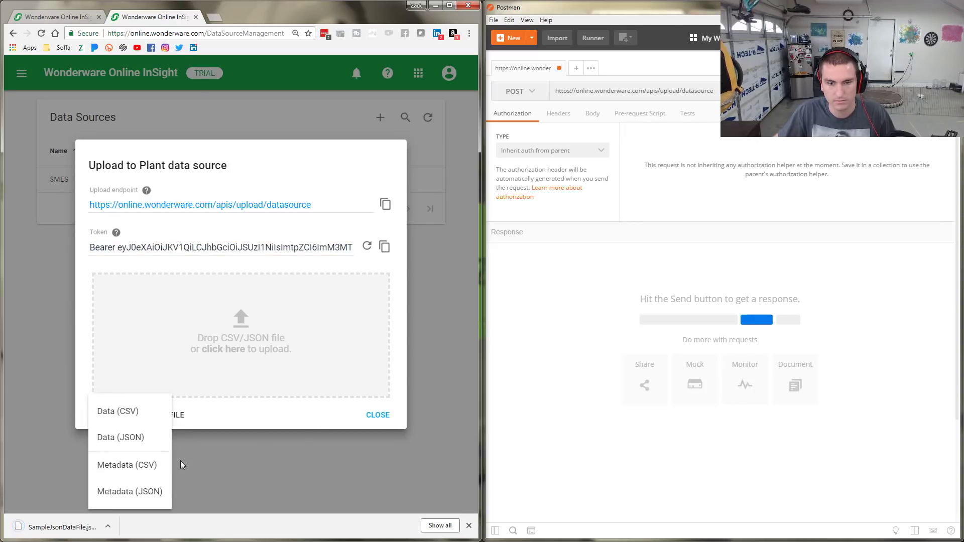
pyautogui.click(131, 494)
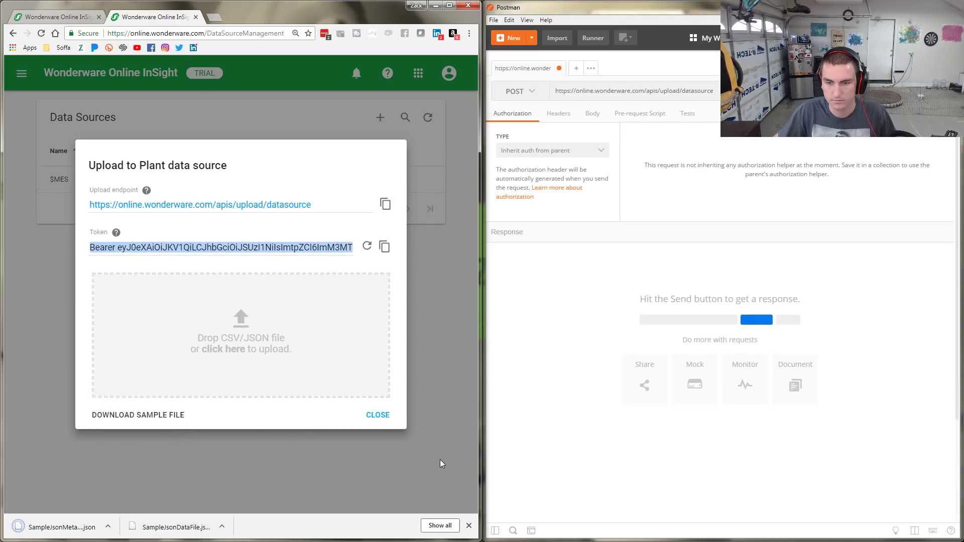
pyautogui.click(378, 414)
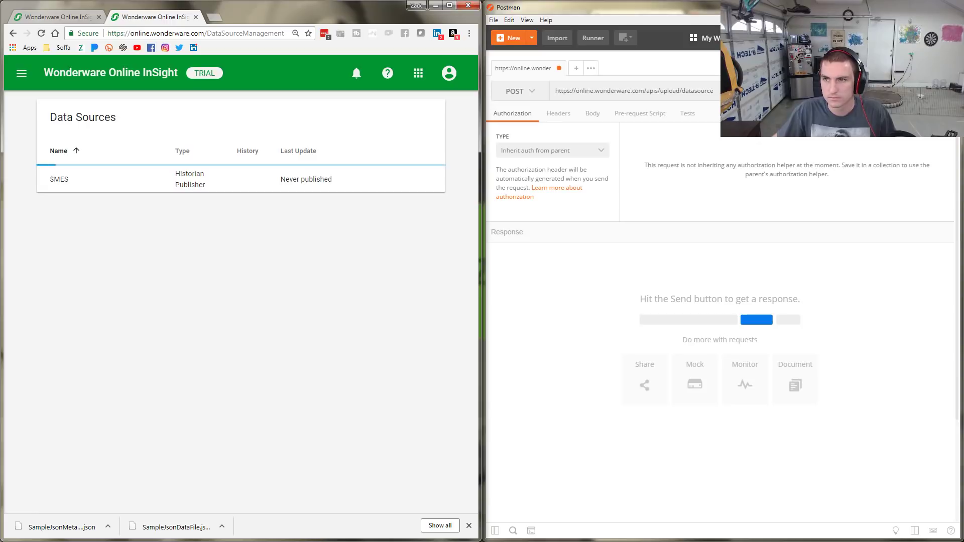
# Open the 'Upload metadata via Postman' help article and maximize its window
pyautogui.click(61, 20)
pyautogui.click(148, 20)
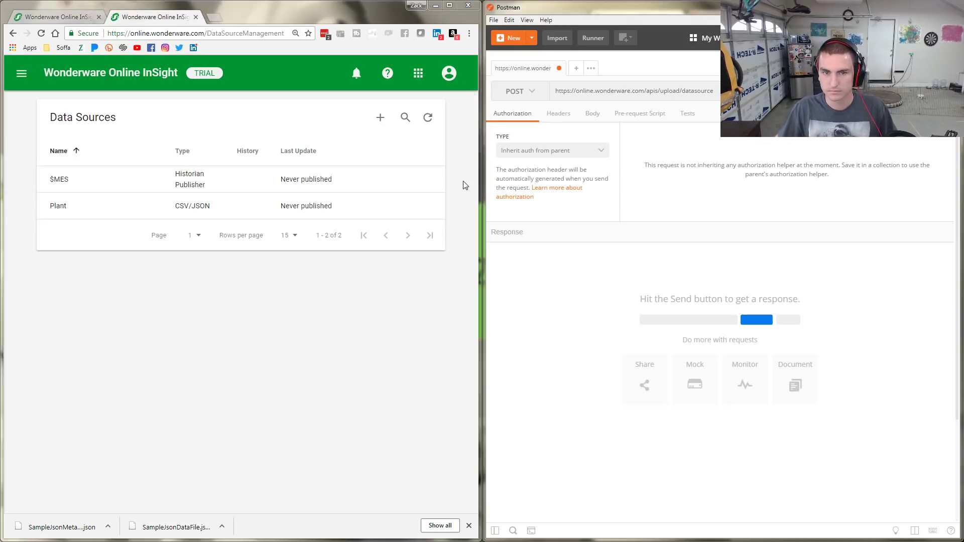
pyautogui.hotkey('alt', 'Tab')
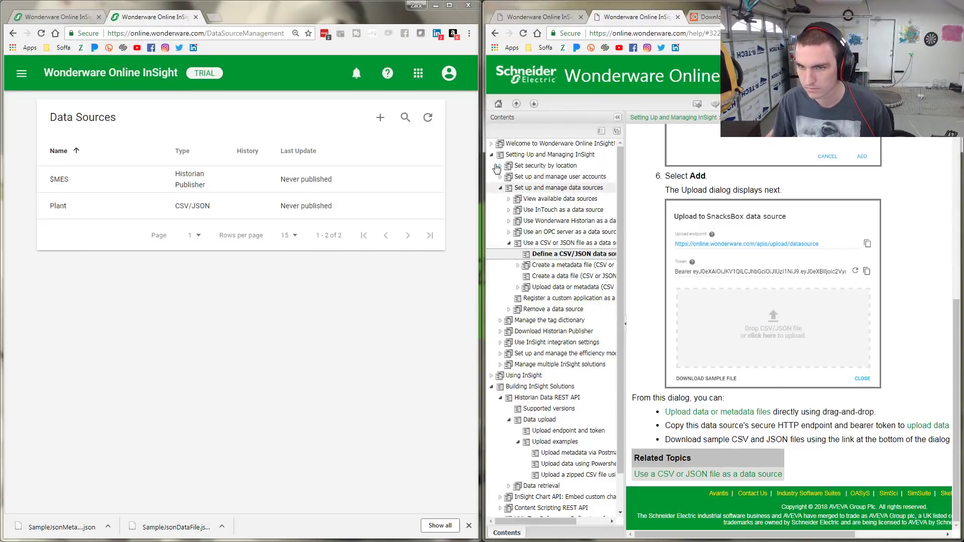
pyautogui.click(550, 17)
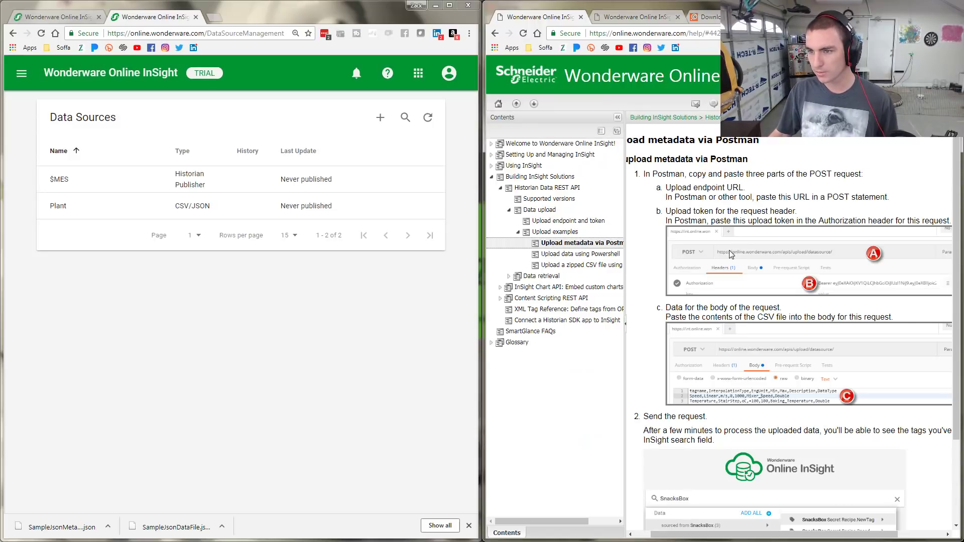
pyautogui.hotkey('alt', 'Tab')
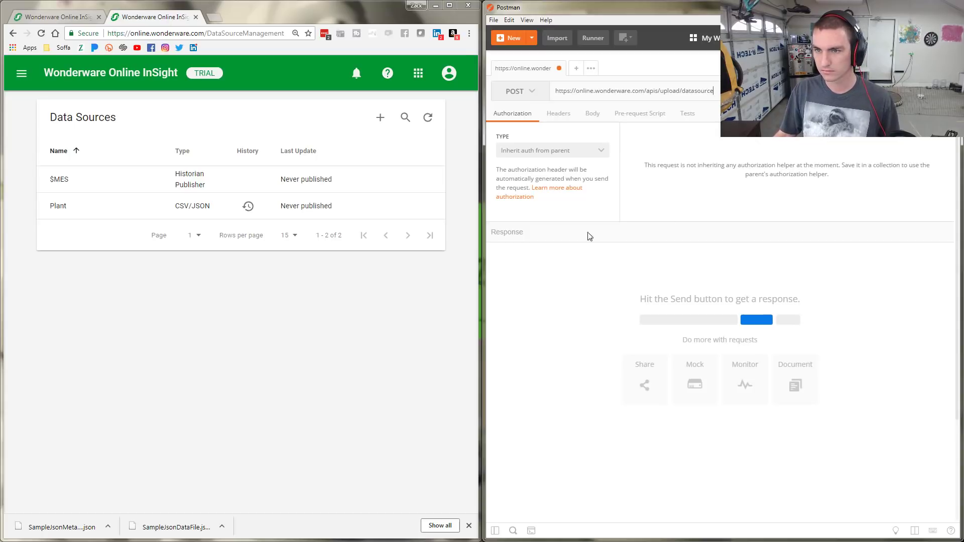
pyautogui.hotkey('alt', 'Tab')
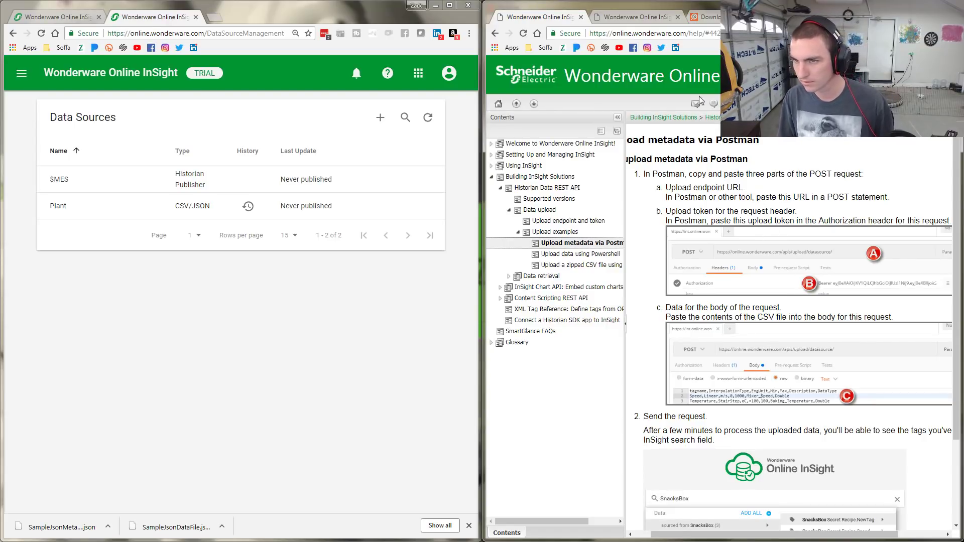
pyautogui.click(932, 5)
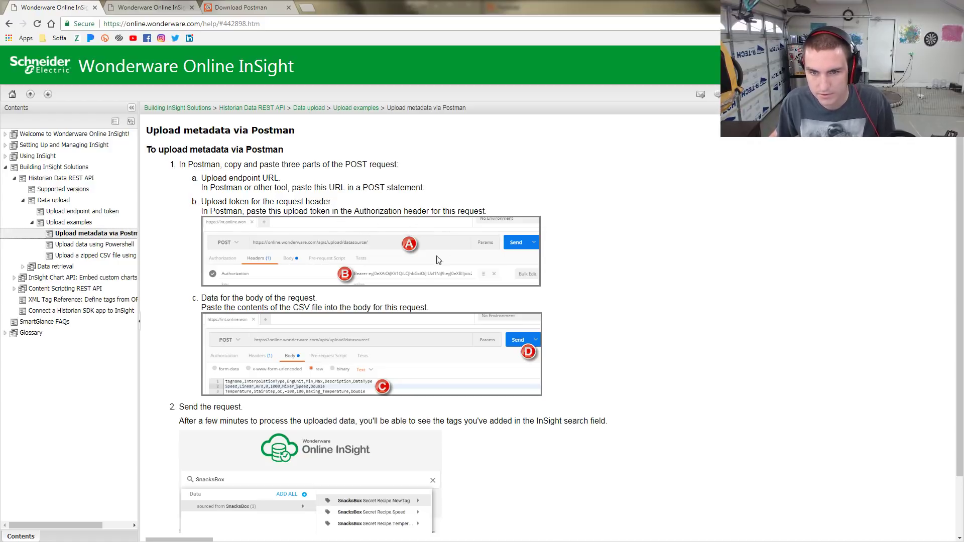
# Paste the Bearer upload token into a new Postman request header's value
pyautogui.hotkey('alt', 'Tab')
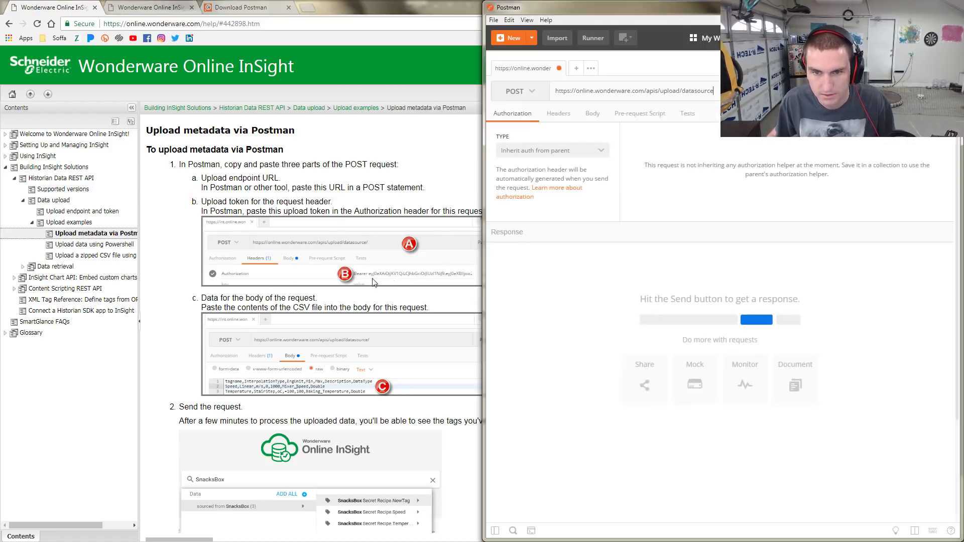
pyautogui.click(560, 114)
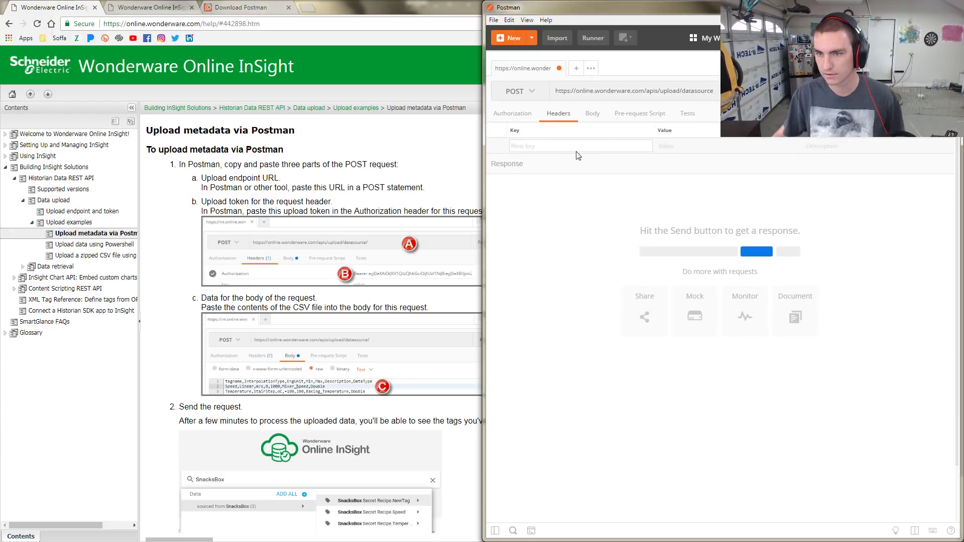
pyautogui.hotkey('ctrl', 'v')
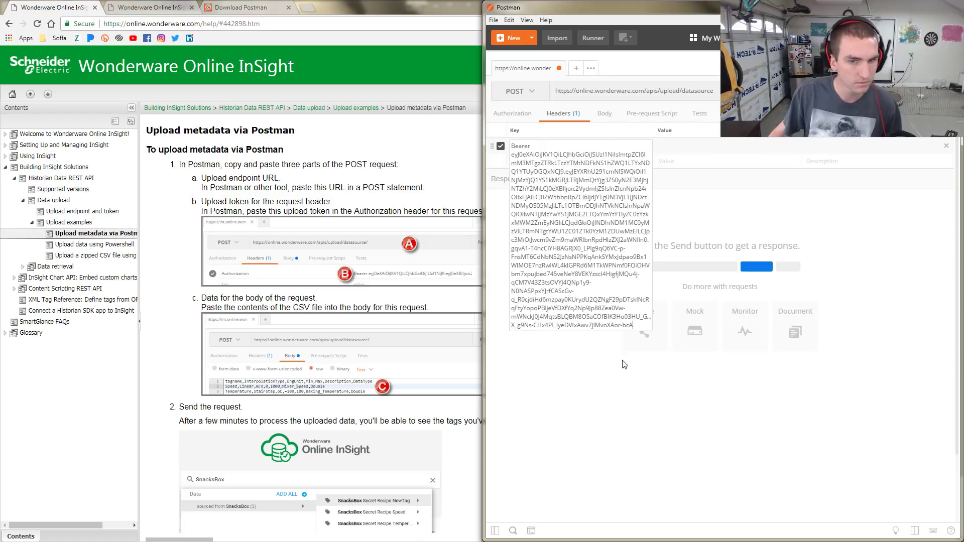
pyautogui.click(624, 416)
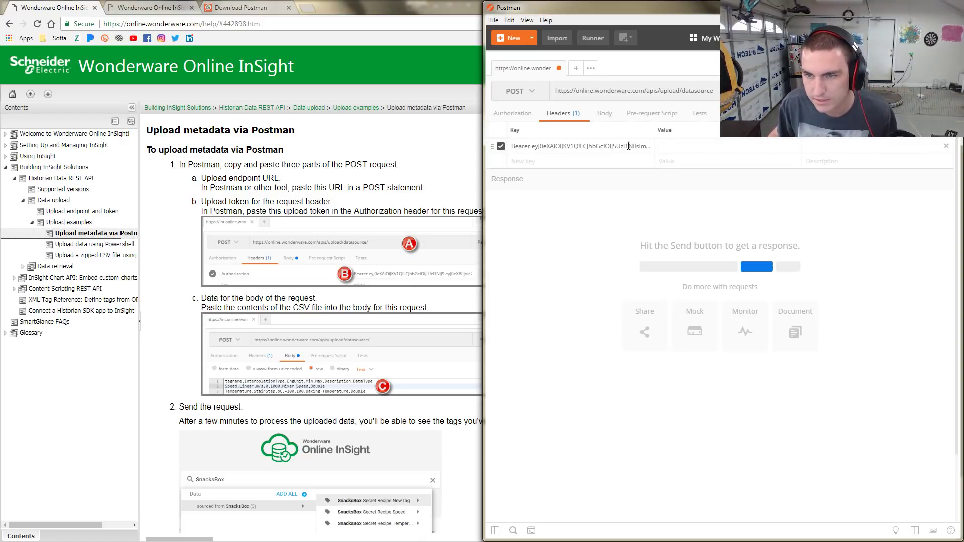
pyautogui.click(664, 146)
pyautogui.hotkey('ctrl', 'v')
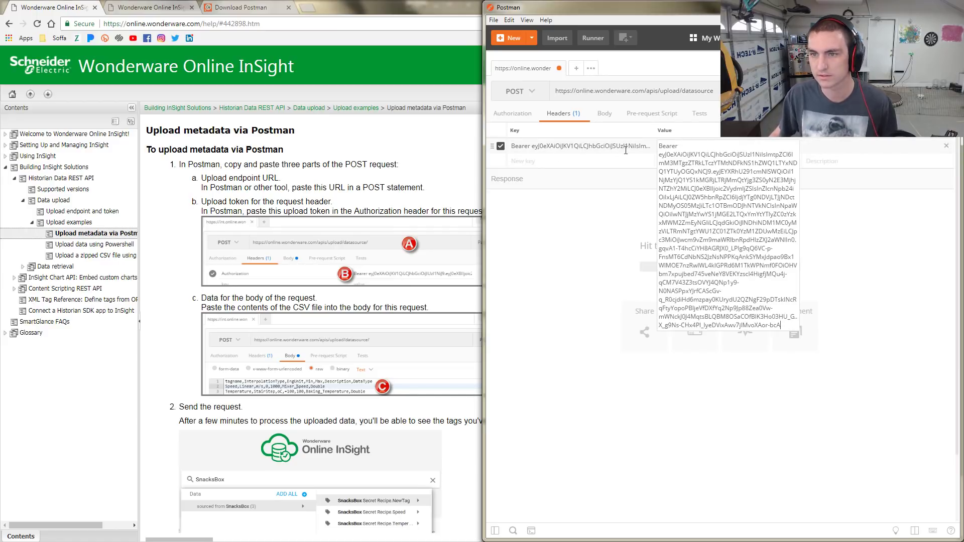
# Replace the token wrongly pasted into the header key with 'Authorization'
pyautogui.click(620, 147)
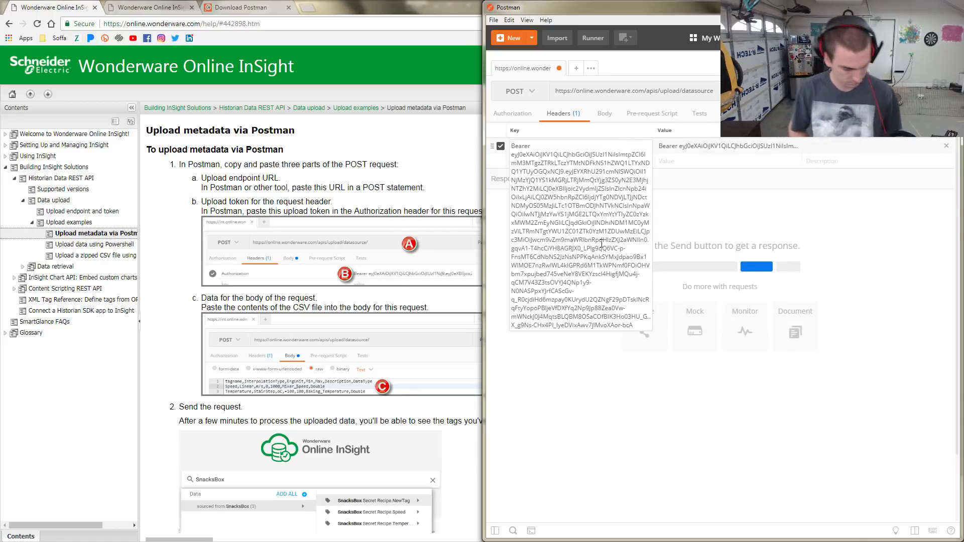
pyautogui.hotkey('ctrl', 'a')
pyautogui.press('BackSpace')
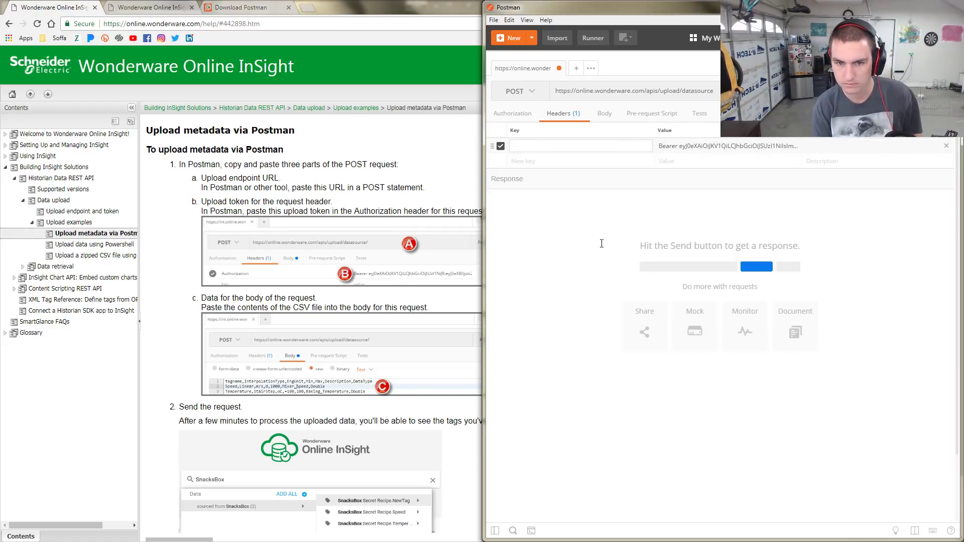
pyautogui.write('Authorization')
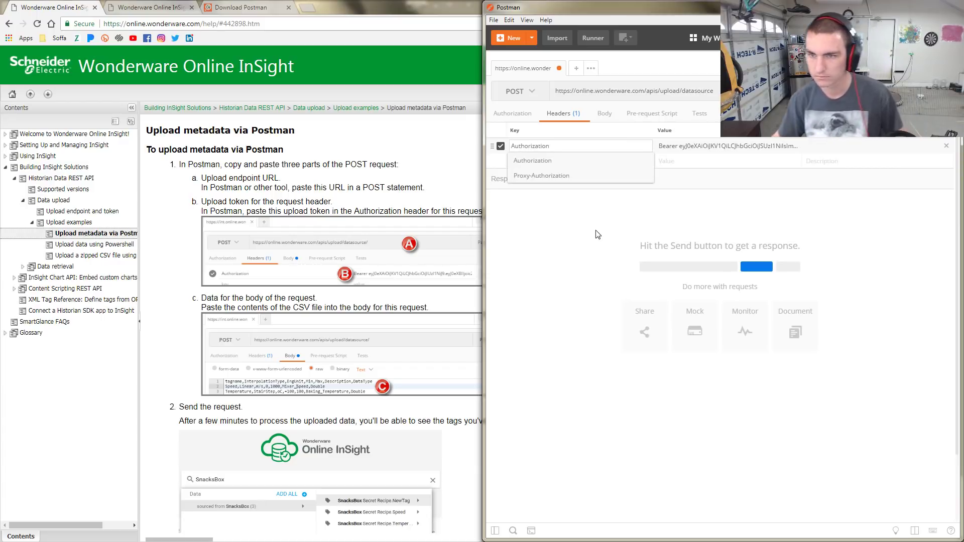
pyautogui.click(531, 161)
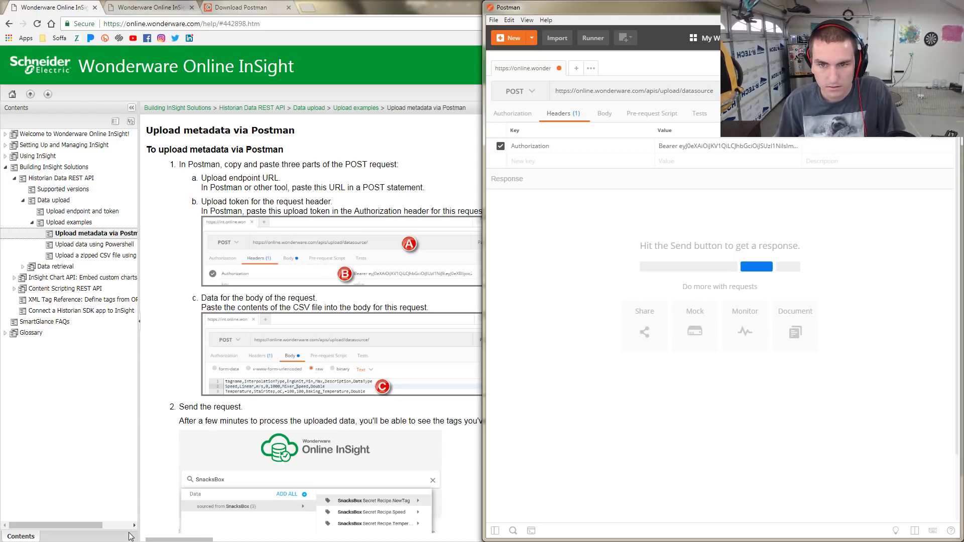
pyautogui.click(173, 541)
pyautogui.scroll(-2, 173, 541)
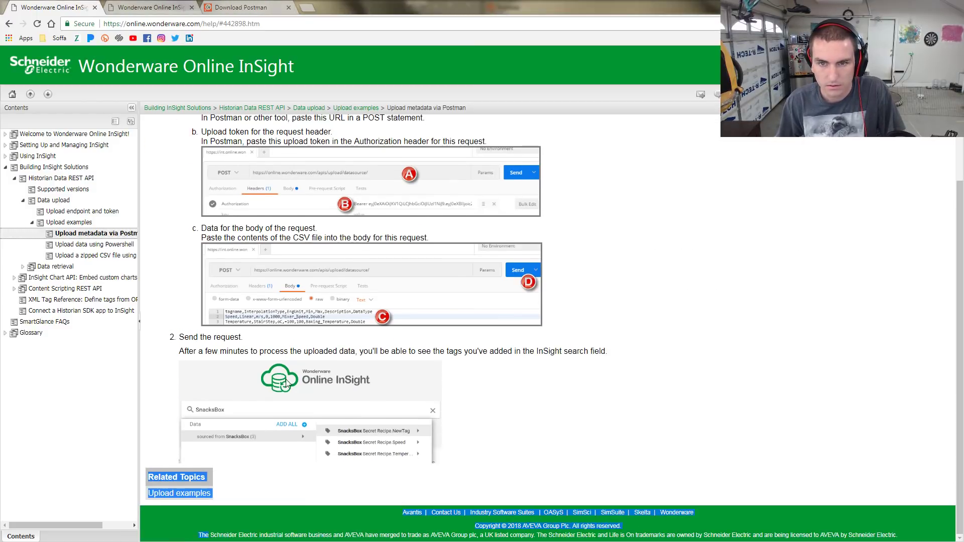
pyautogui.scroll(2, 285, 381)
pyautogui.hotkey('alt', 'Tab')
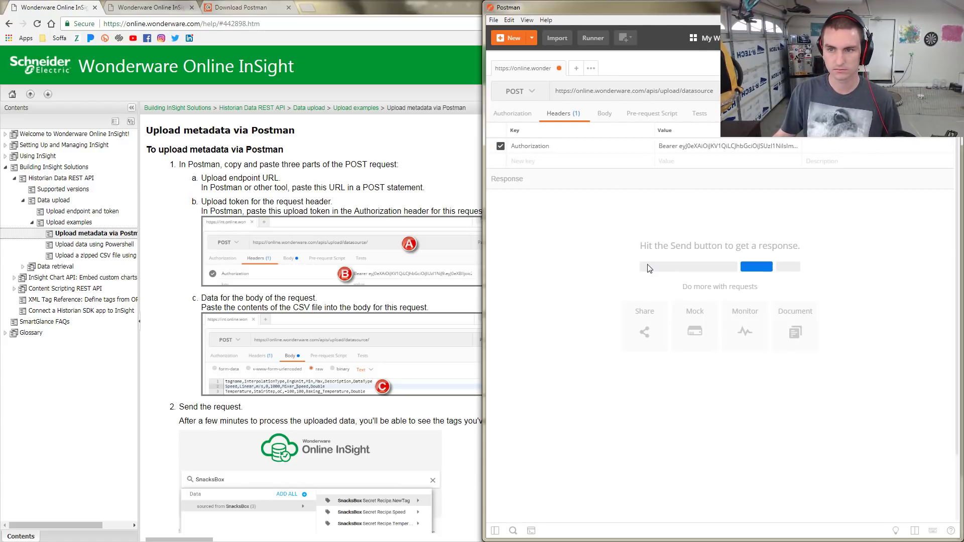
pyautogui.click(576, 165)
# Set Postman's request body to raw, then open the browser's Downloads list with Ctrl+J
pyautogui.click(600, 147)
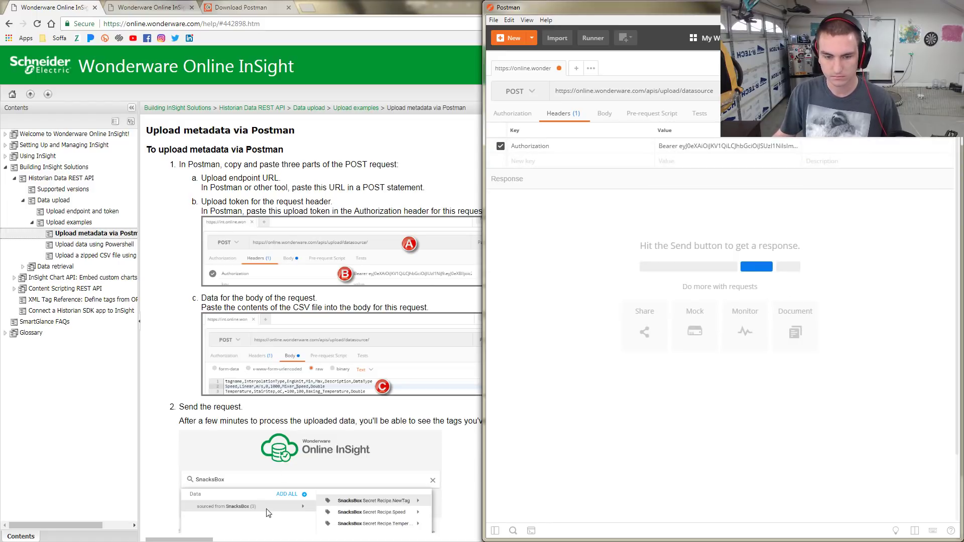
pyautogui.click(203, 539)
pyautogui.scroll(-1, 251, 452)
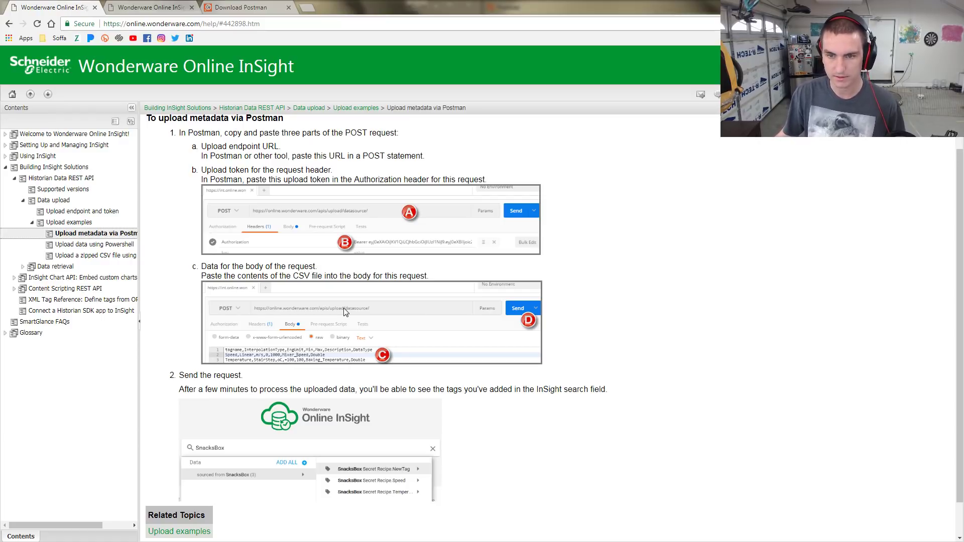
pyautogui.scroll(-1, 344, 310)
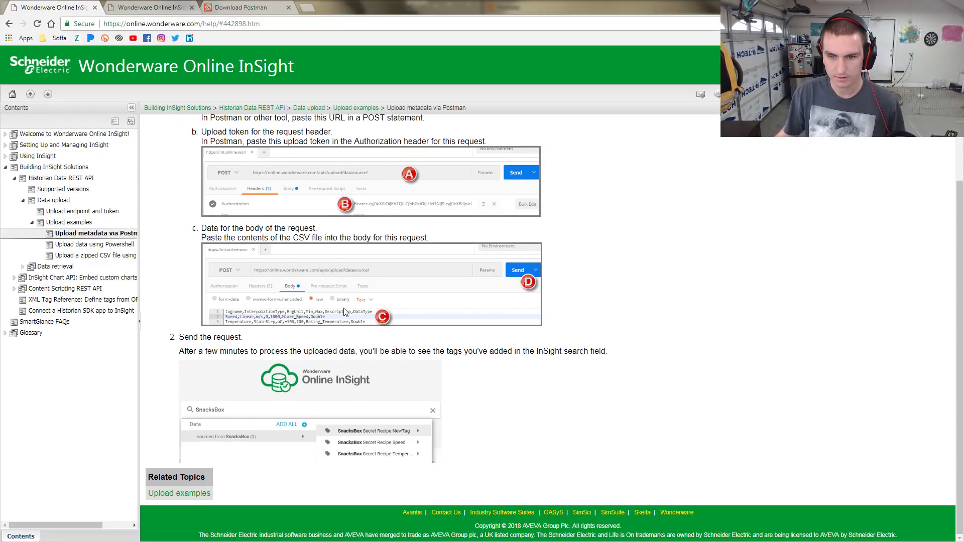
pyautogui.hotkey('alt', 'Tab')
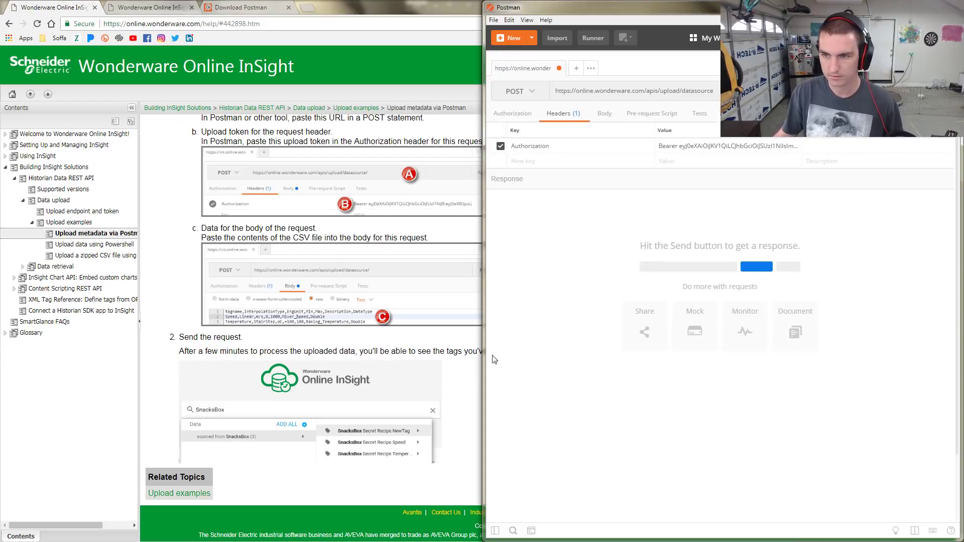
pyautogui.hotkey('alt', 'Tab')
pyautogui.hotkey('alt', 'Tab')
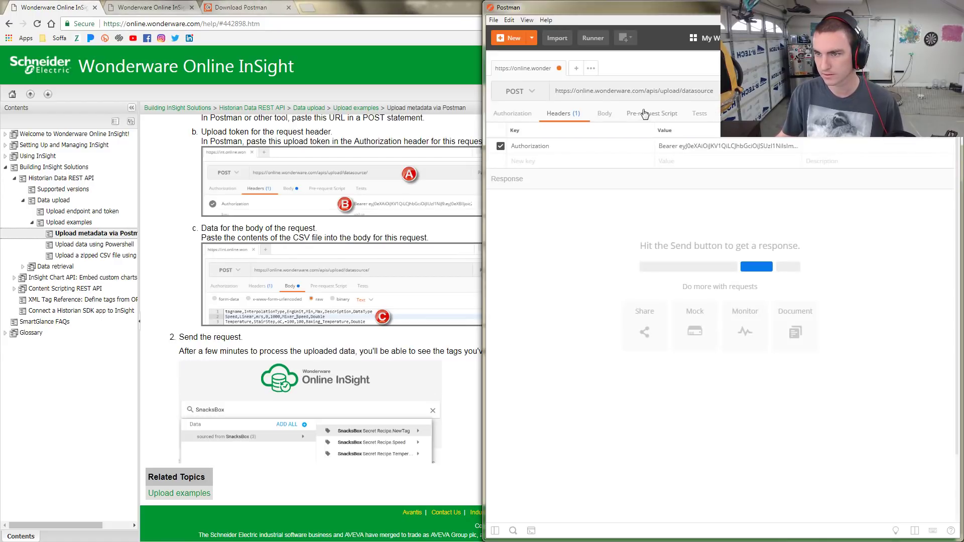
pyautogui.click(604, 116)
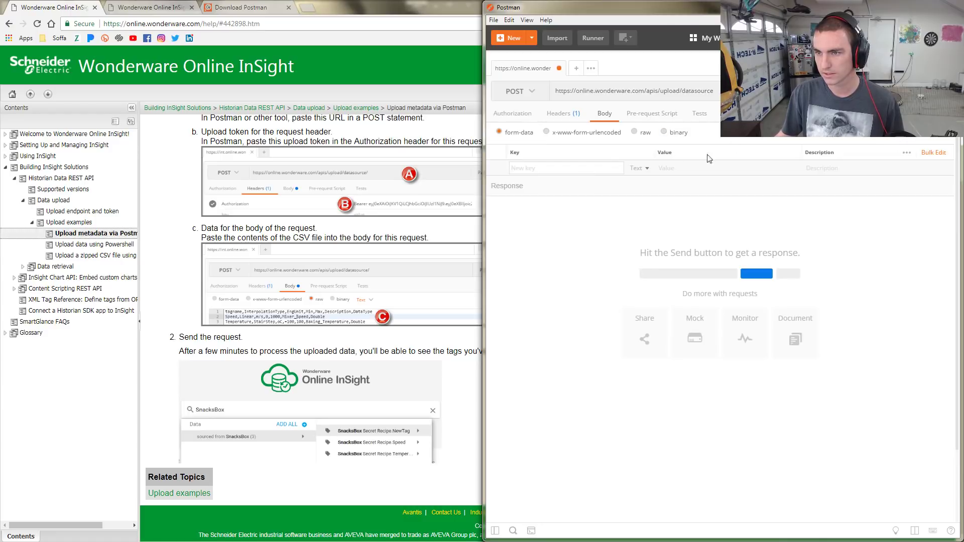
pyautogui.click(636, 132)
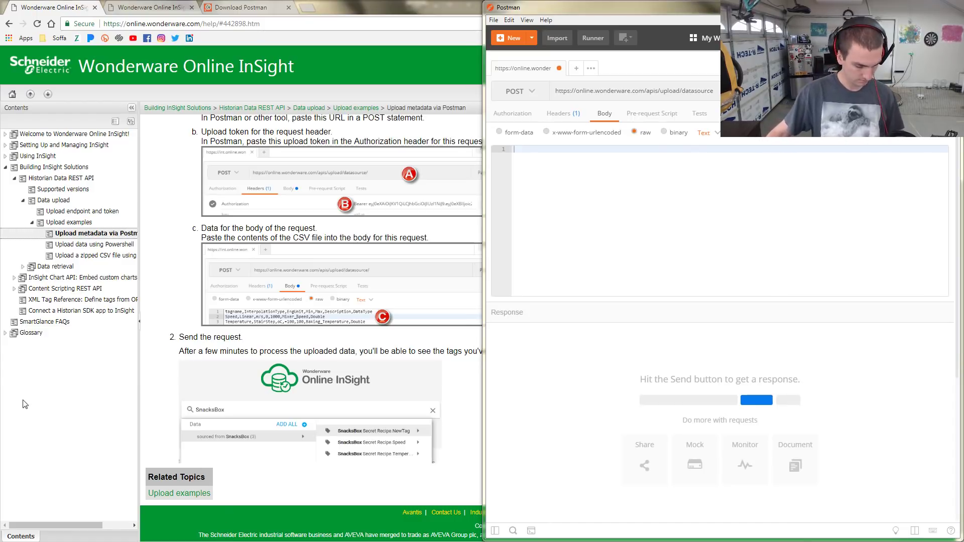
pyautogui.click(217, 35)
pyautogui.hotkey('ctrl', 'j')
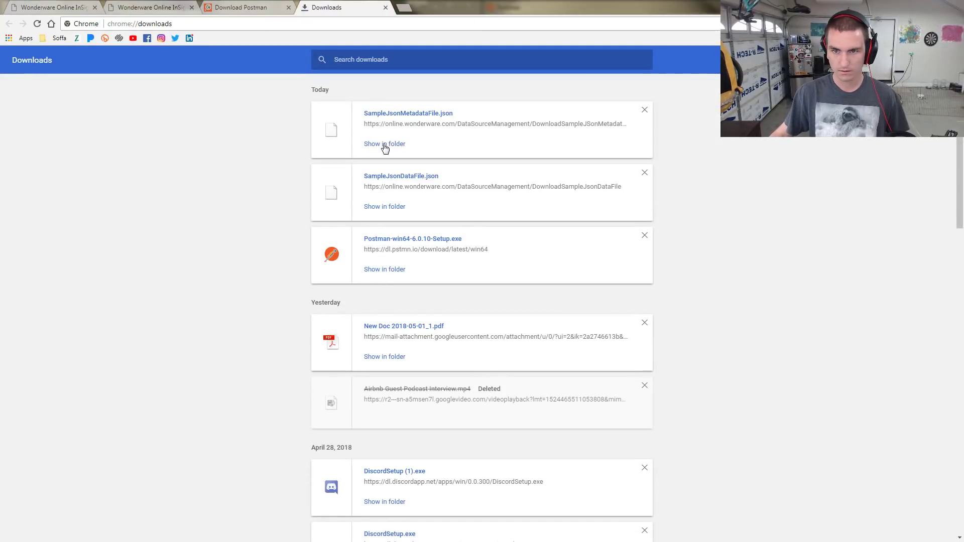
# Open SampleJsonMetadataFile.json in Notepad++ and copy all 95 lines of Reactor3 tag metadata
pyautogui.click(385, 144)
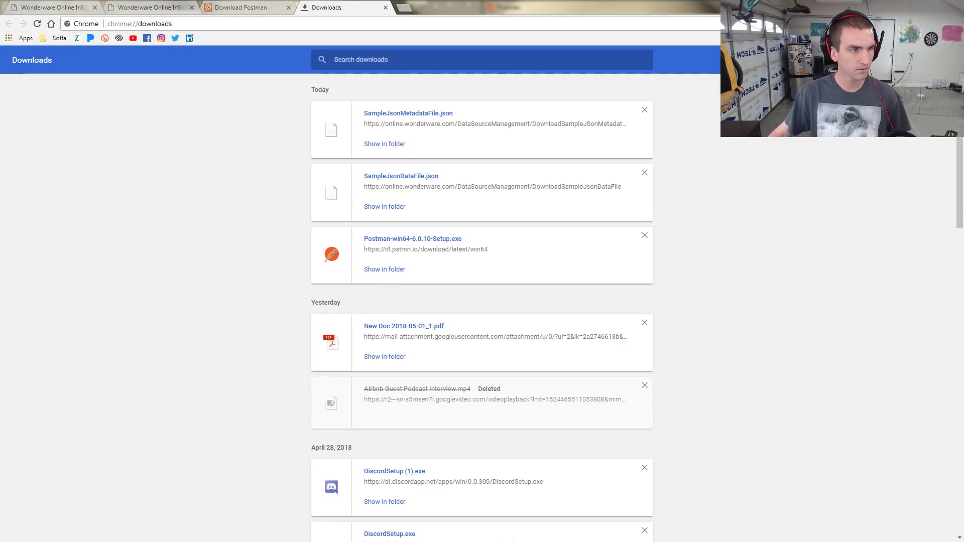
pyautogui.moveTo(0, 105); pyautogui.dragTo(566, 104)
pyautogui.scroll(-3, 517, 250)
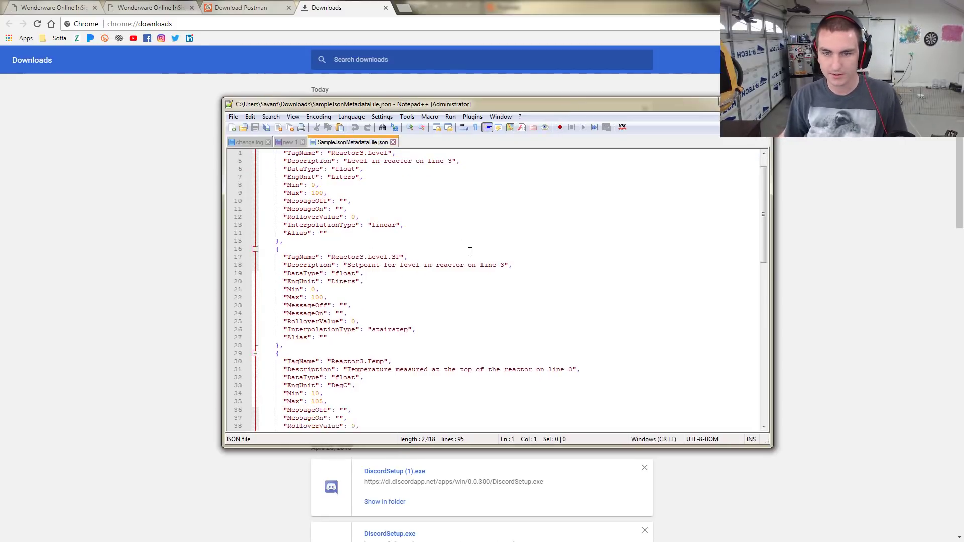
pyautogui.scroll(-6, 516, 250)
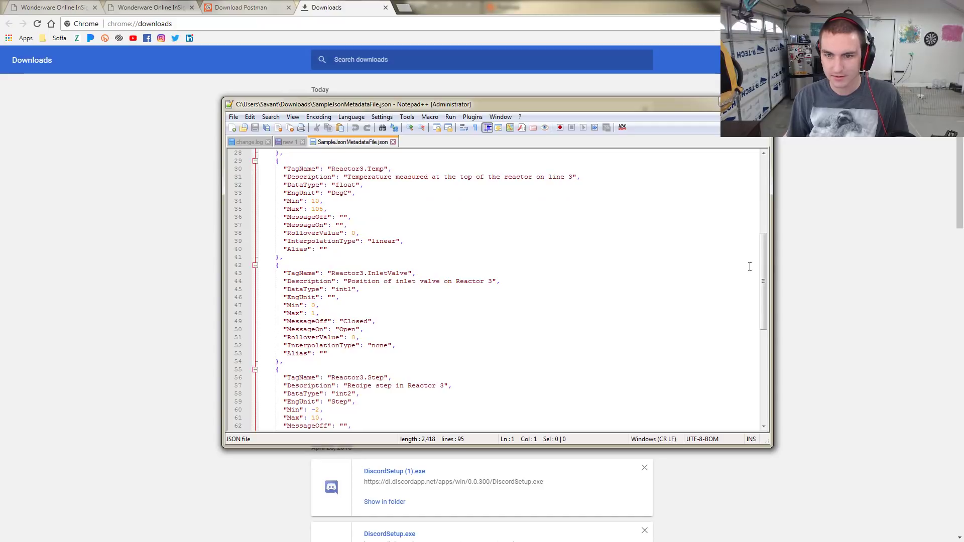
pyautogui.scroll(-10, 769, 275)
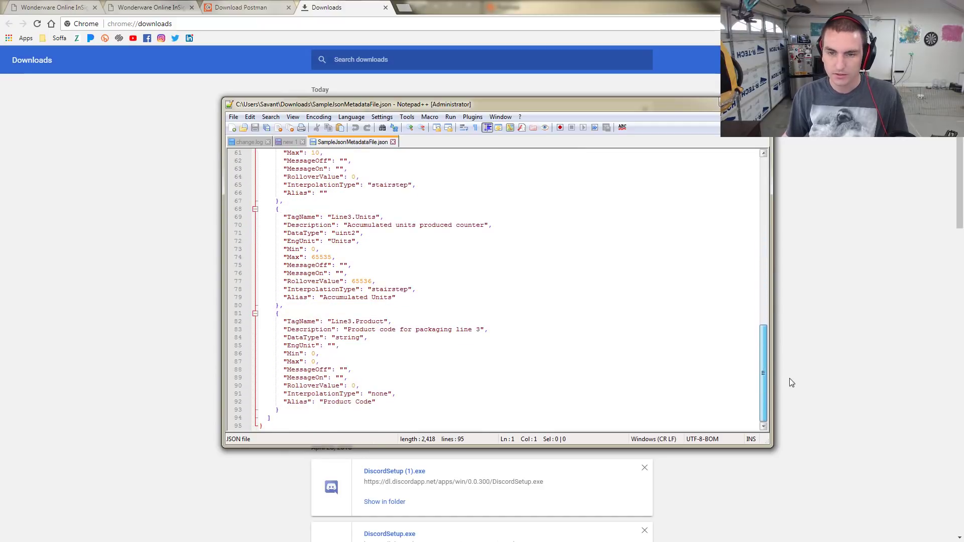
pyautogui.scroll(20, 740, 213)
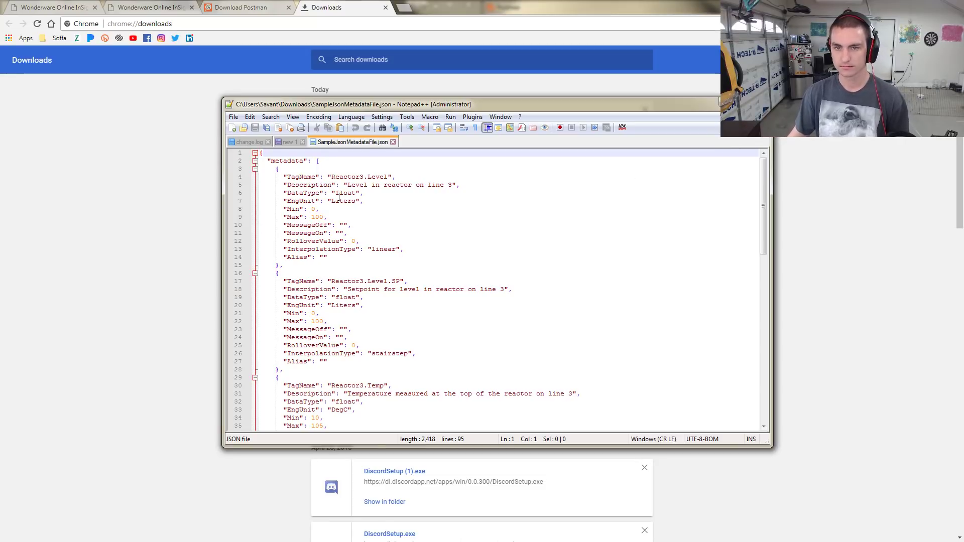
pyautogui.click(377, 194)
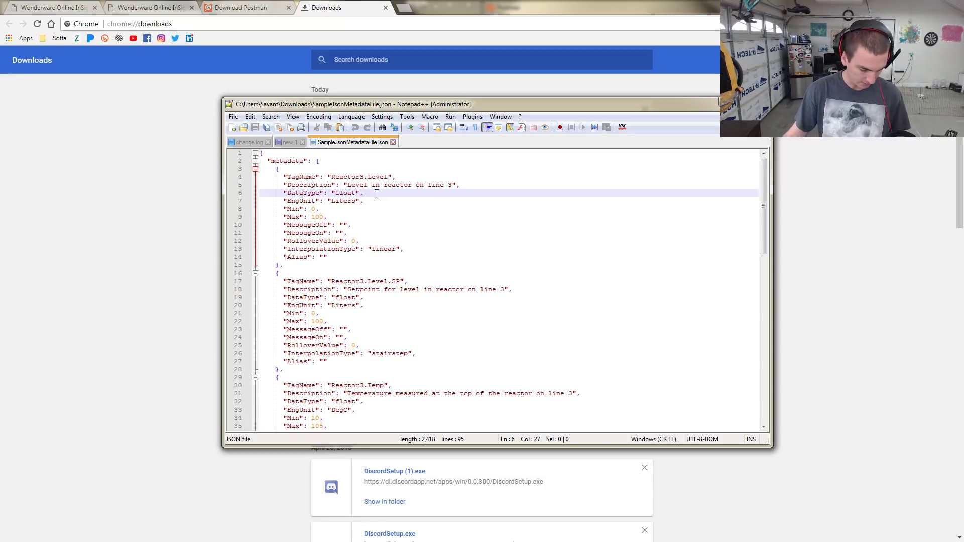
pyautogui.hotkey('ctrl', 'a')
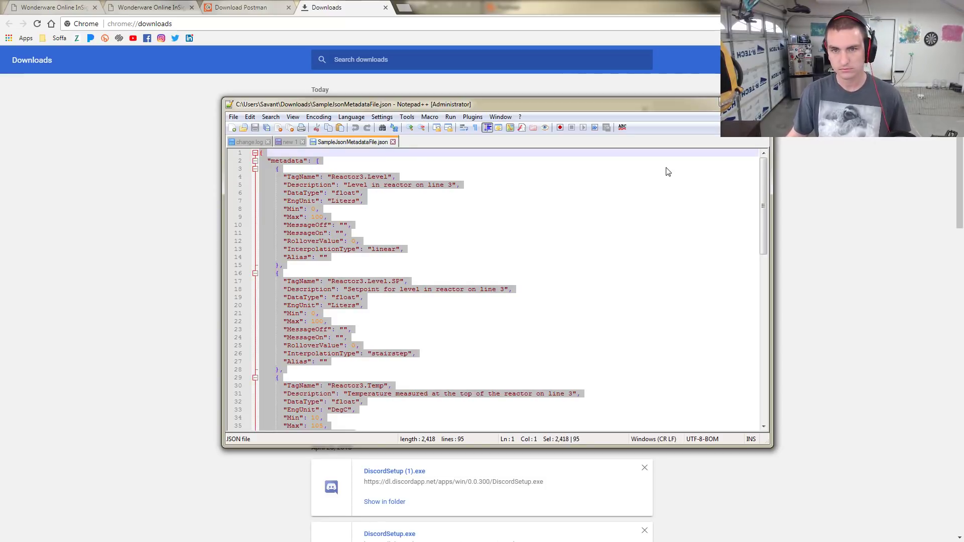
pyautogui.hotkey('alt', 'Tab')
pyautogui.click(251, 5)
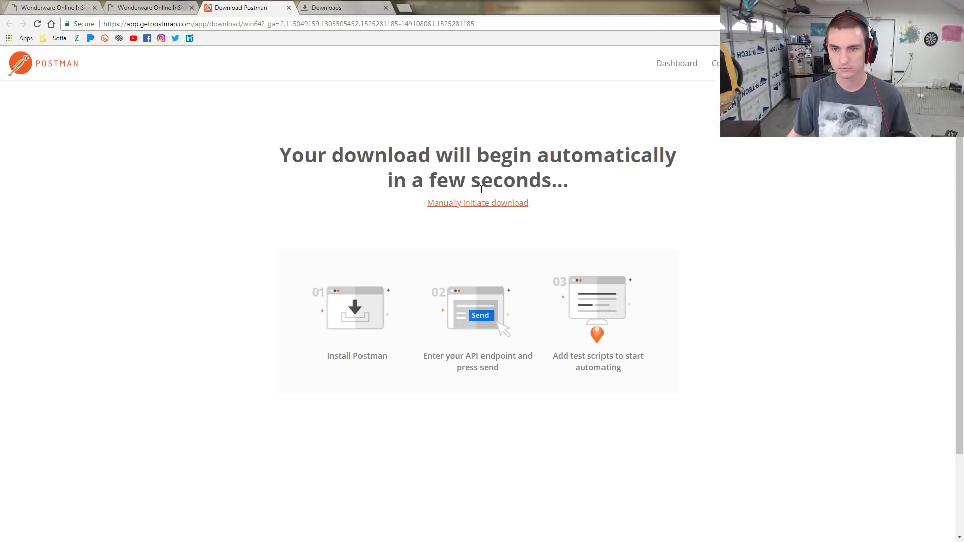
# Close the browser's Downloads and Download Postman tabs
pyautogui.click(151, 7)
pyautogui.click(37, 6)
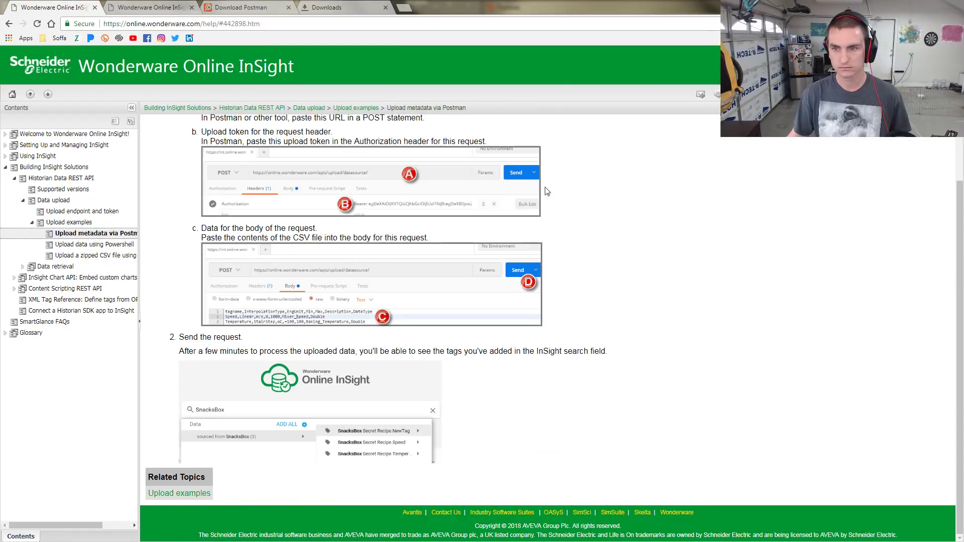
pyautogui.hotkey('alt', 'Tab')
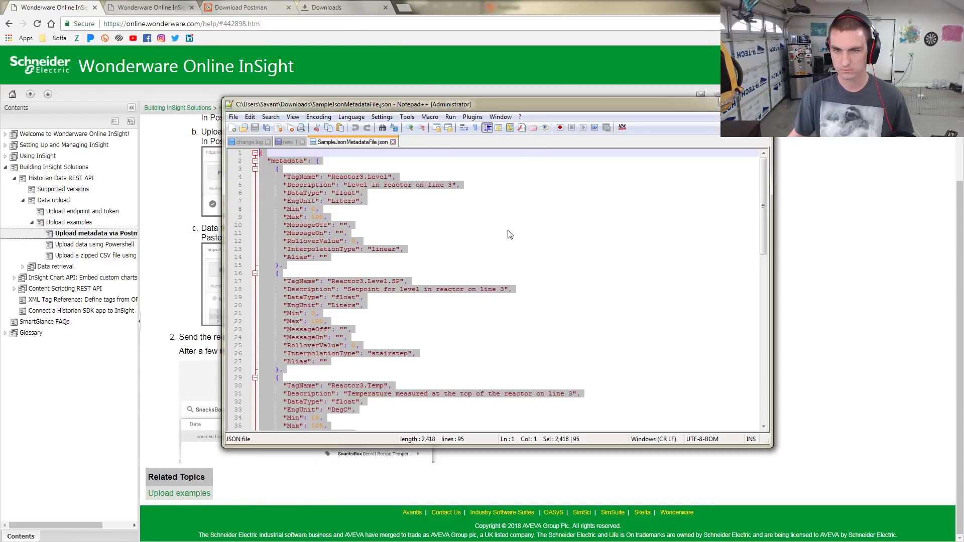
pyautogui.hotkey('alt', 'Tab')
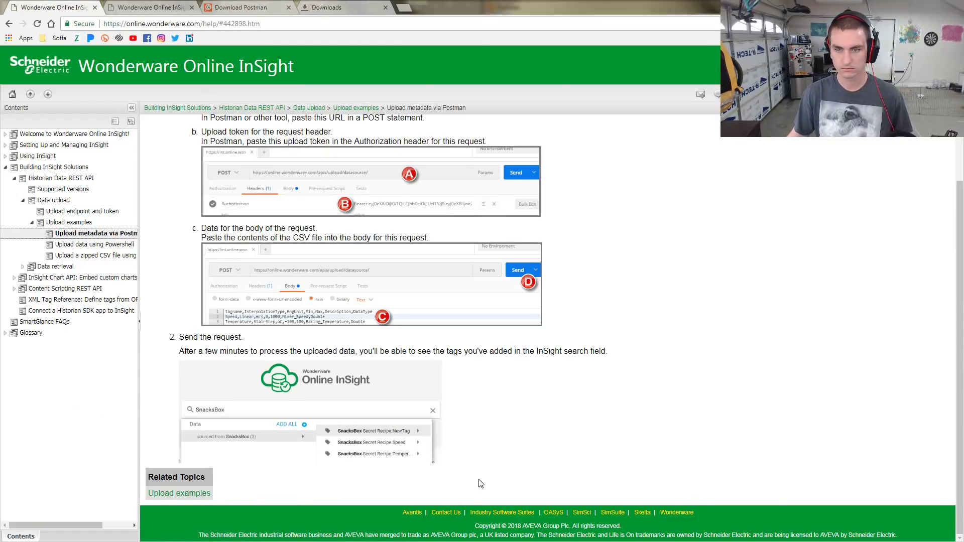
pyautogui.click(355, 6)
pyautogui.click(386, 7)
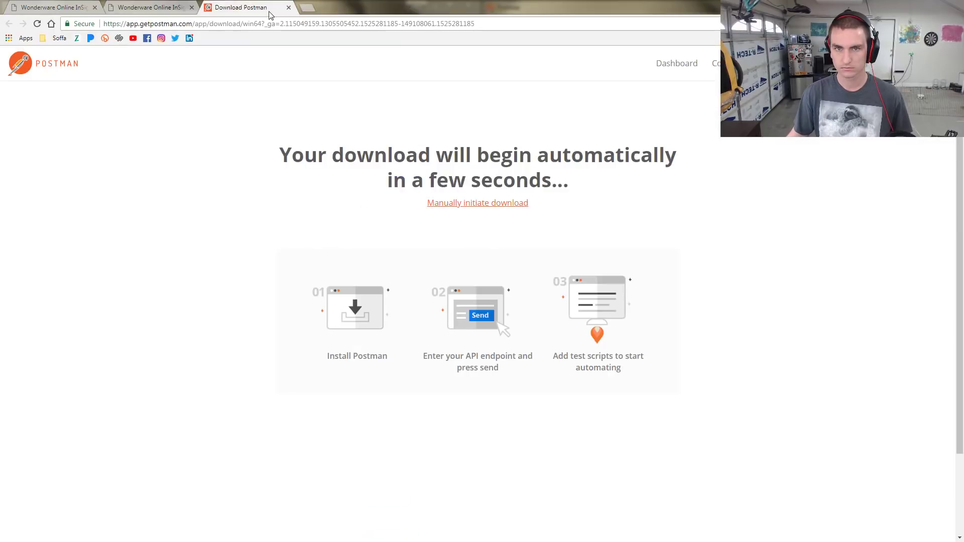
pyautogui.click(288, 7)
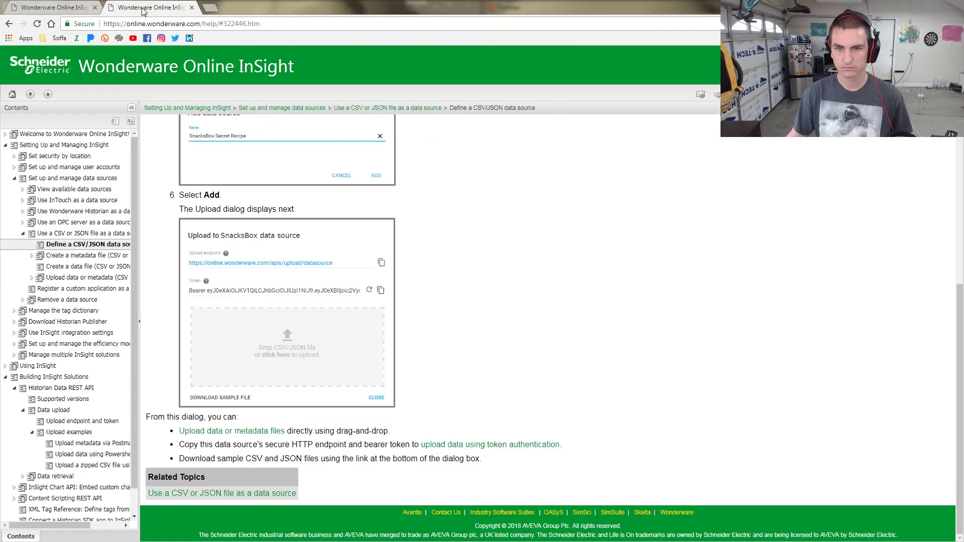
pyautogui.hotkey('alt', 'Tab')
pyautogui.click(421, 91)
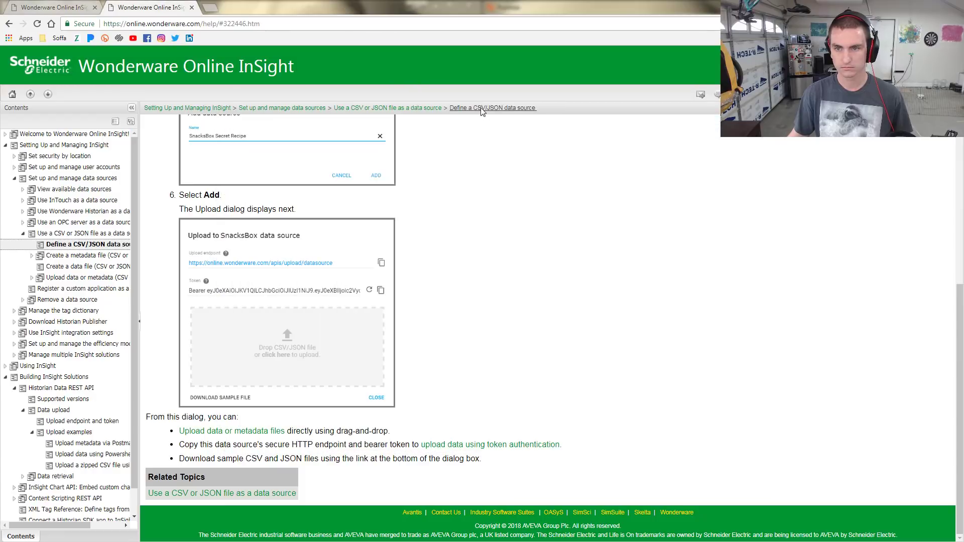
# Paste the copied JSON tag metadata into Postman's raw request body
pyautogui.hotkey('alt', 'Tab')
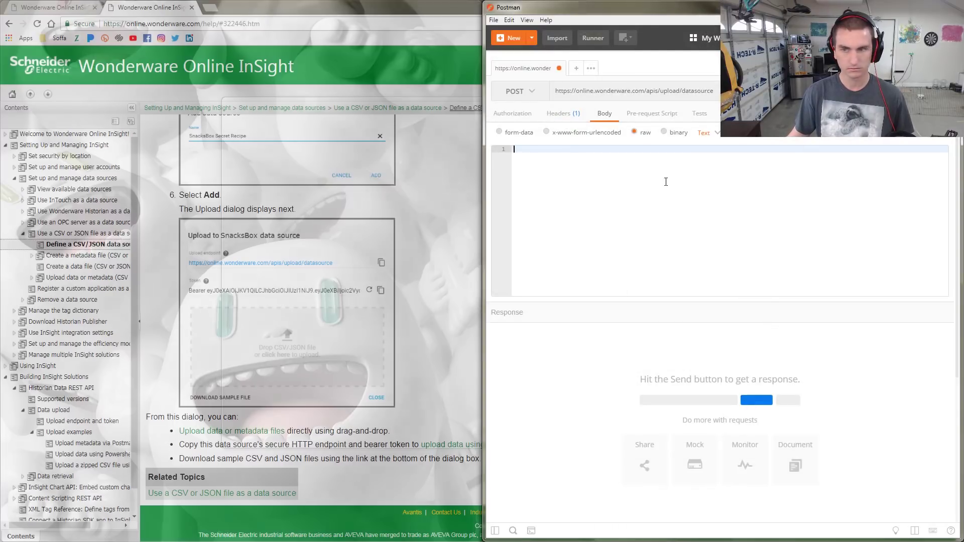
pyautogui.hotkey('ctrl', 'v')
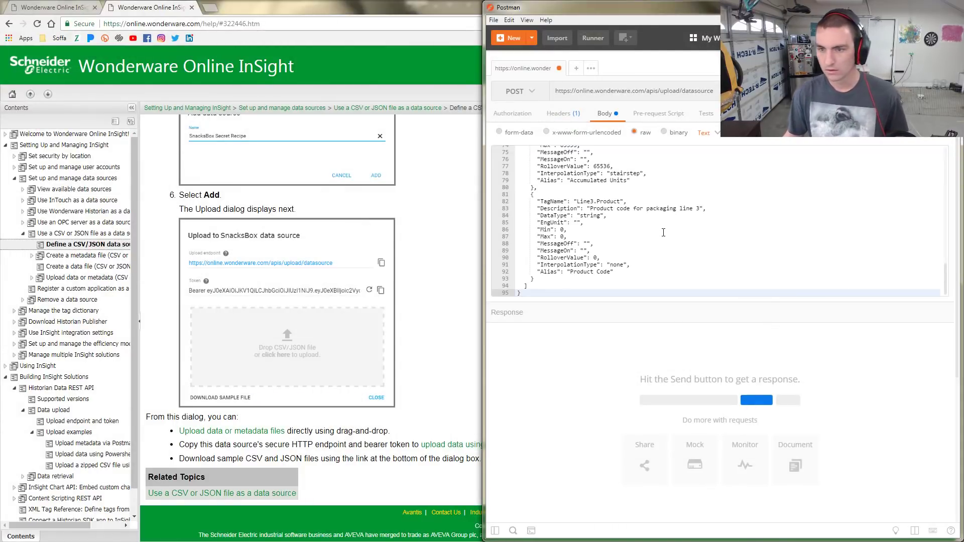
pyautogui.scroll(15, 663, 233)
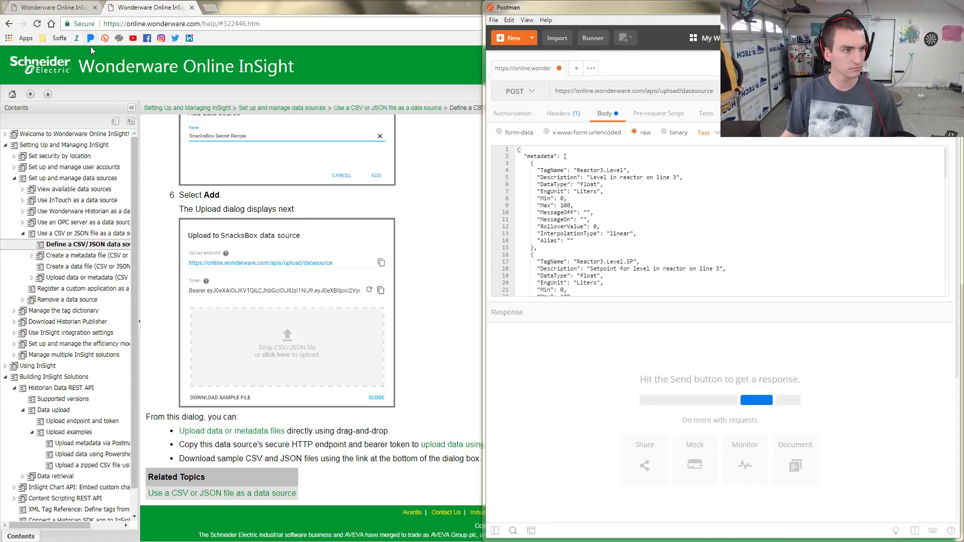
pyautogui.hotkey('alt', 'Tab')
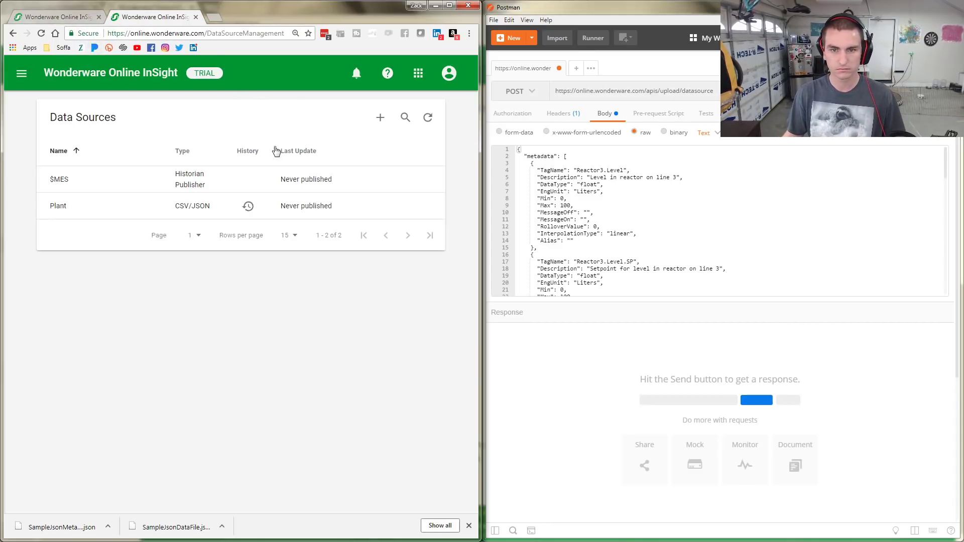
# Send the Postman POST with the tag metadata, receiving 200 OK
pyautogui.moveTo(309, 205)
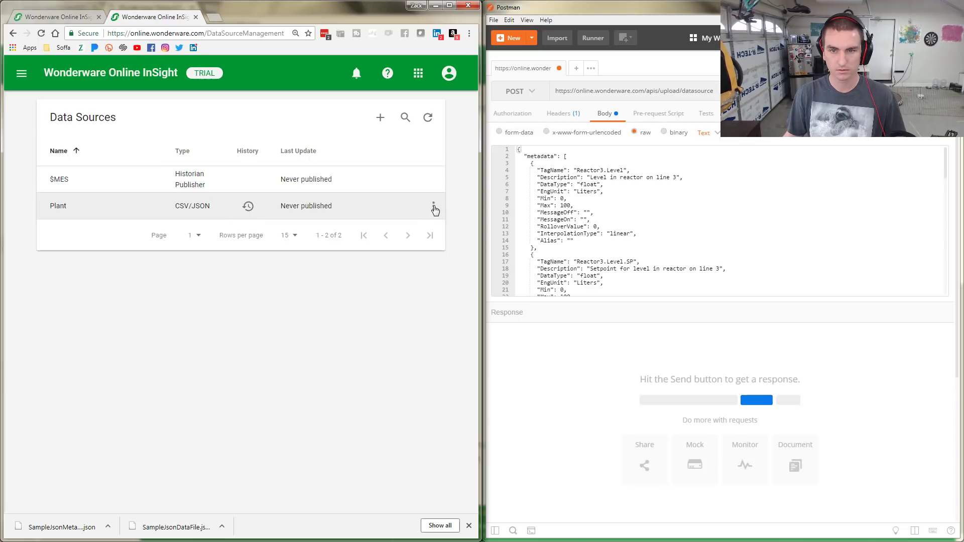
pyautogui.click(434, 207)
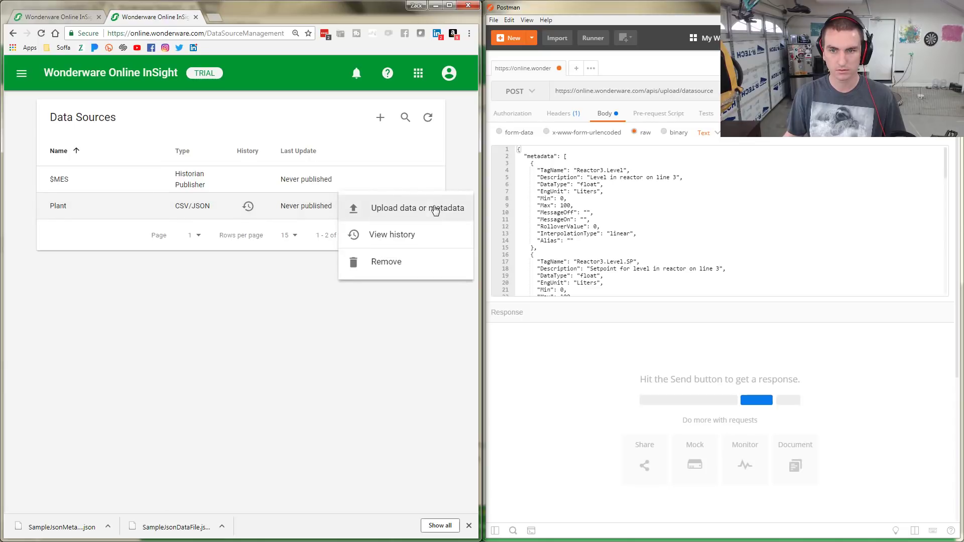
pyautogui.click(259, 329)
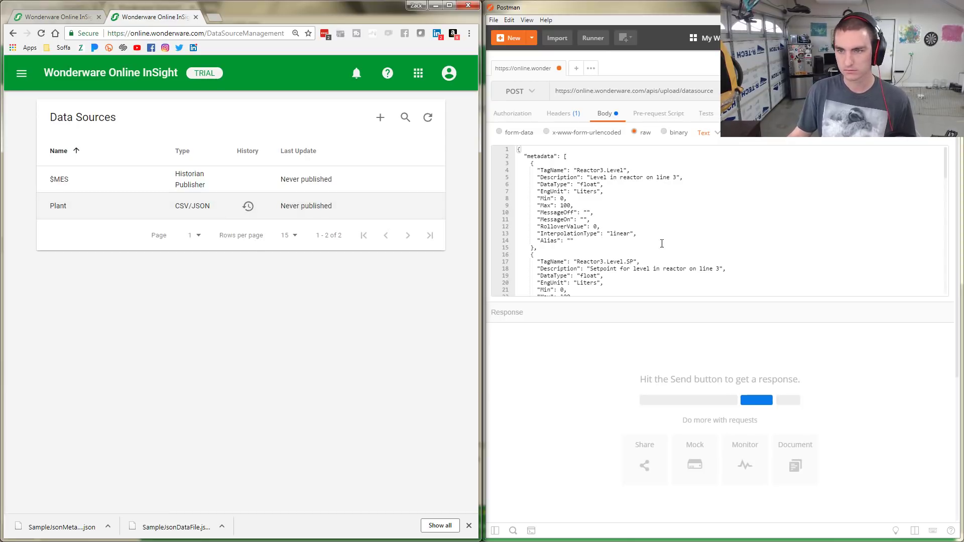
pyautogui.click(859, 91)
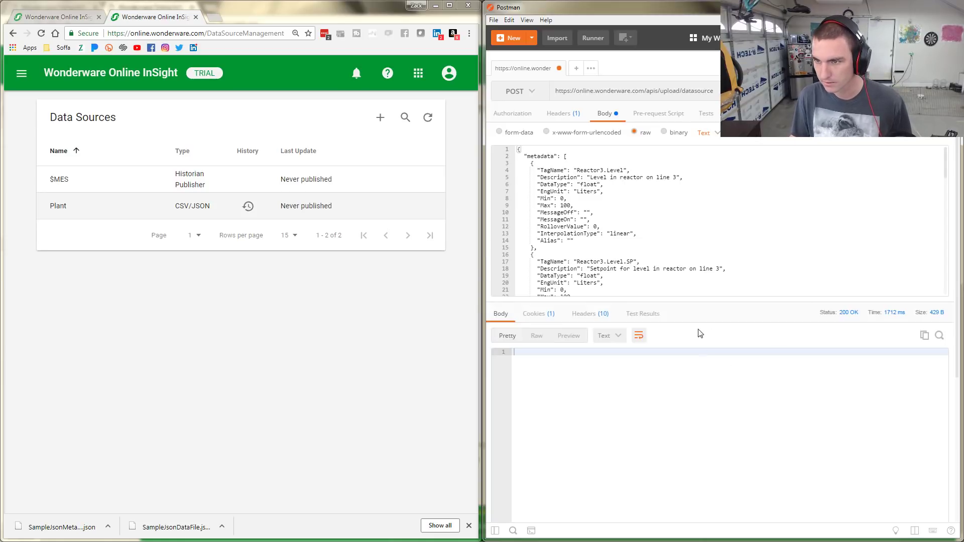
pyautogui.scroll(-4, 675, 390)
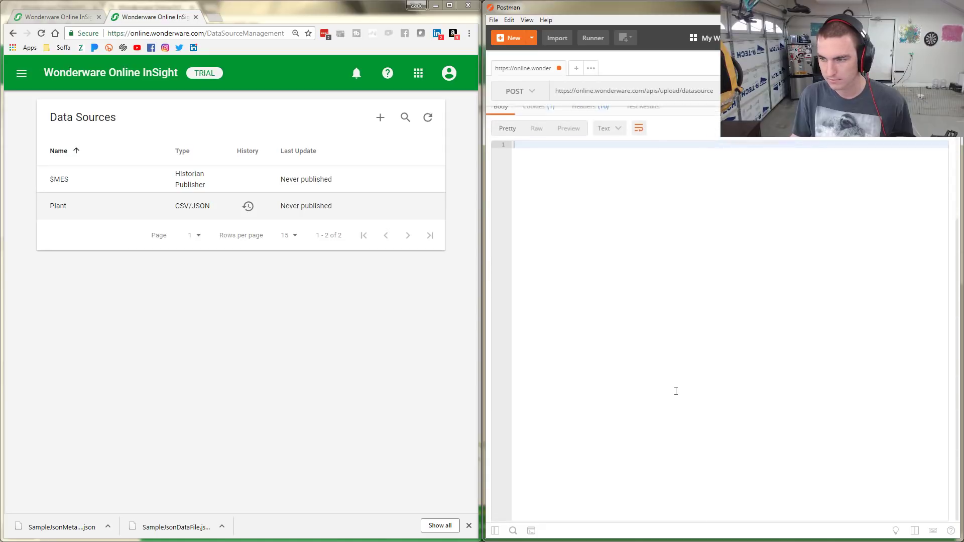
pyautogui.scroll(4, 676, 391)
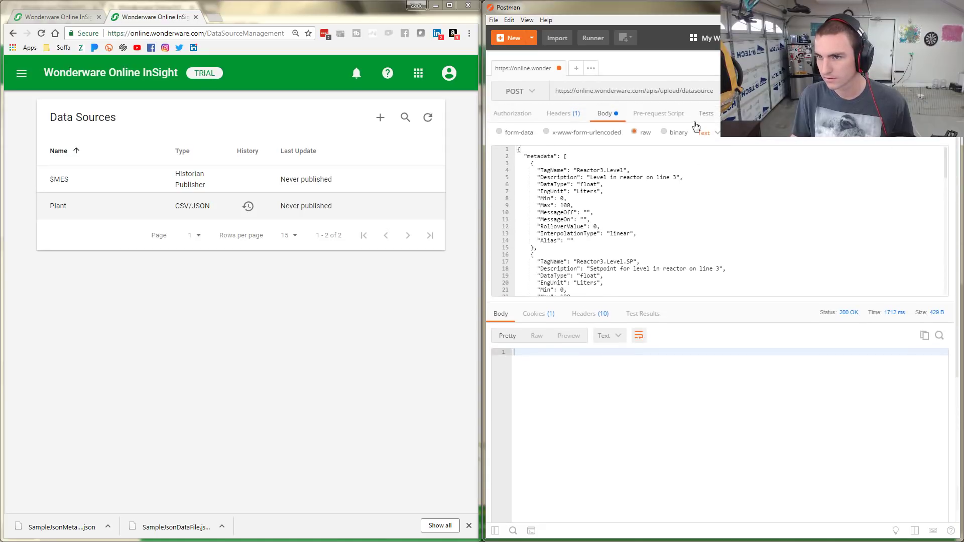
# Review the request's headers, authorization and body, then open Plant's upload history
pyautogui.click(566, 121)
pyautogui.click(531, 119)
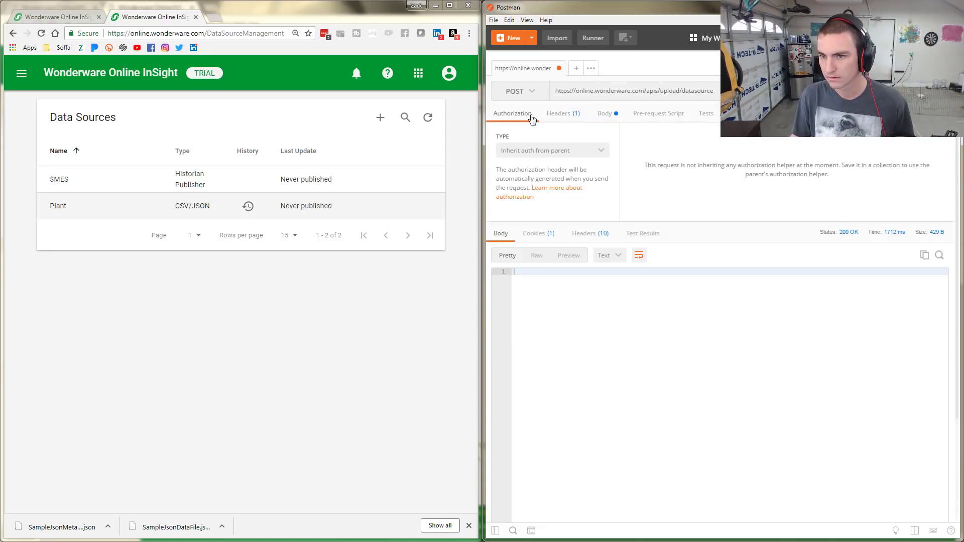
pyautogui.click(570, 115)
pyautogui.click(608, 115)
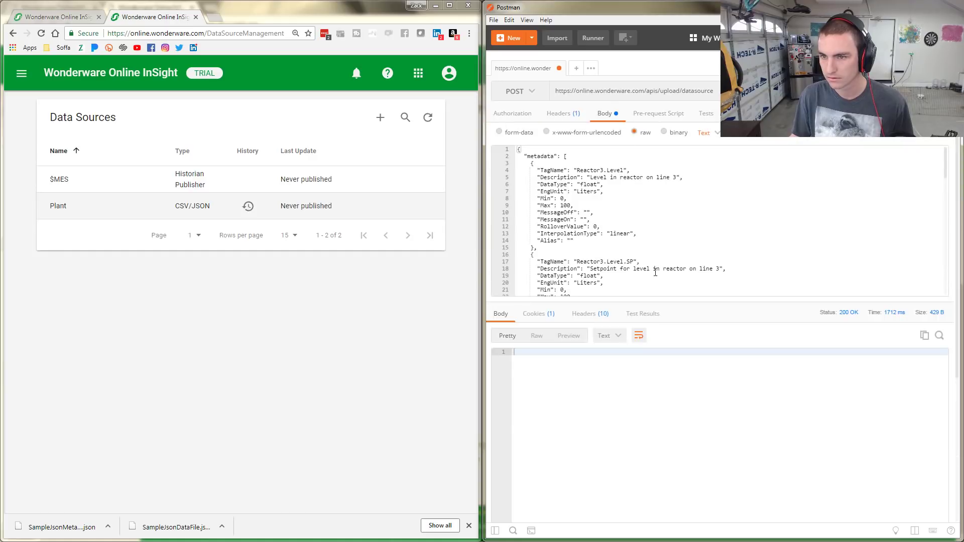
pyautogui.scroll(-15, 650, 274)
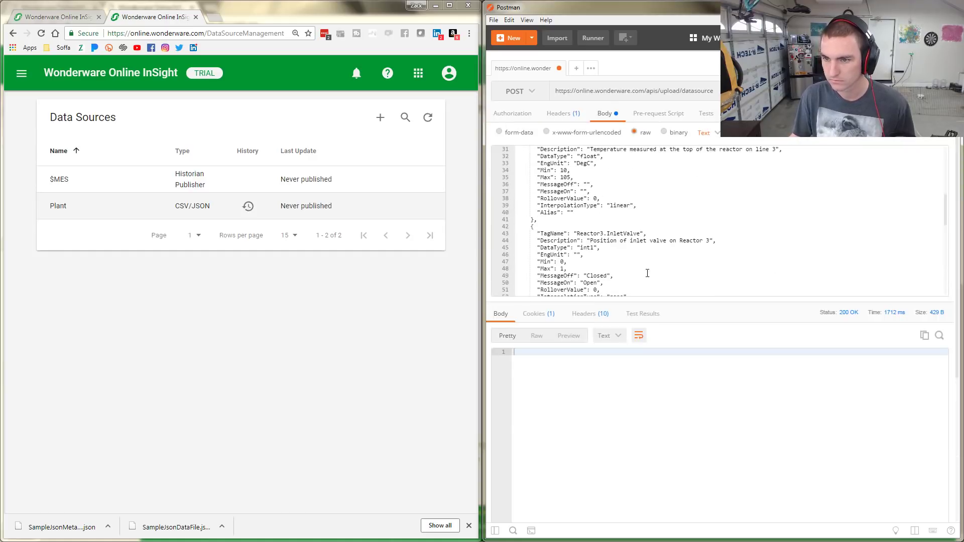
pyautogui.scroll(15, 647, 274)
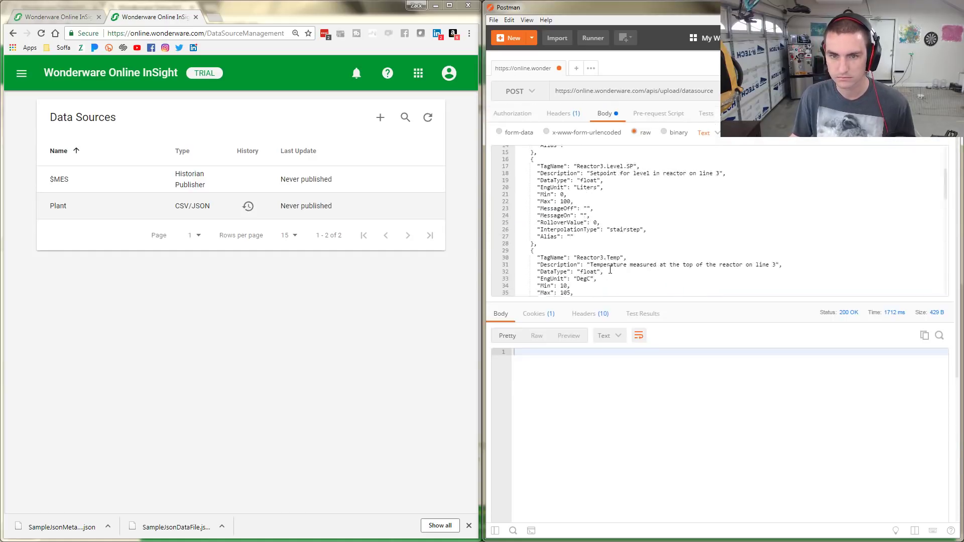
pyautogui.click(249, 208)
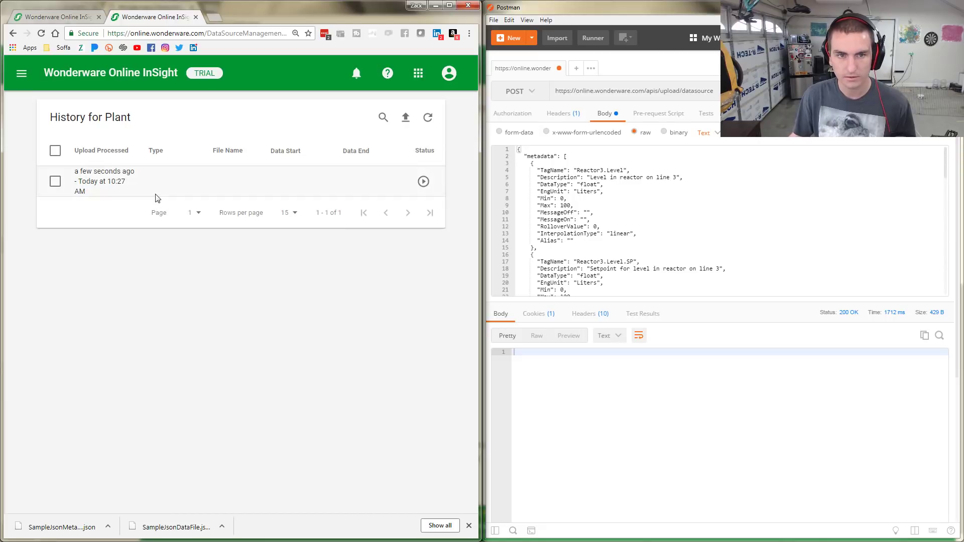
# Refresh Plant's history and read the upload's no-tags failure error, then dismiss it
pyautogui.click(421, 181)
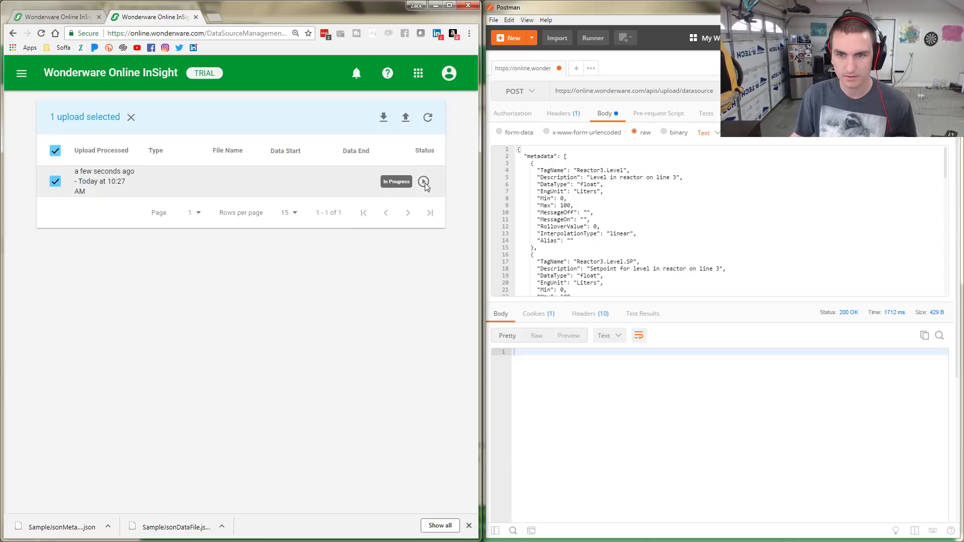
pyautogui.click(130, 118)
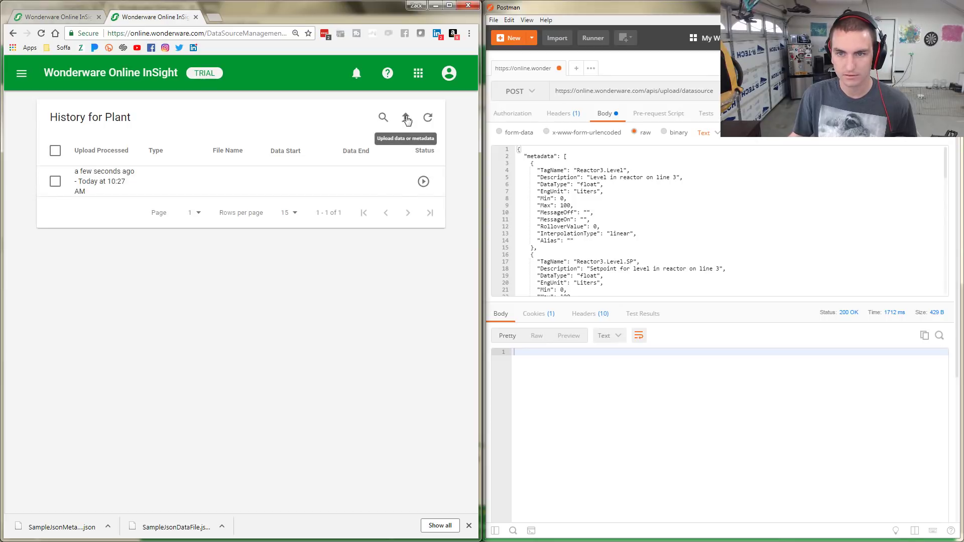
pyautogui.click(428, 118)
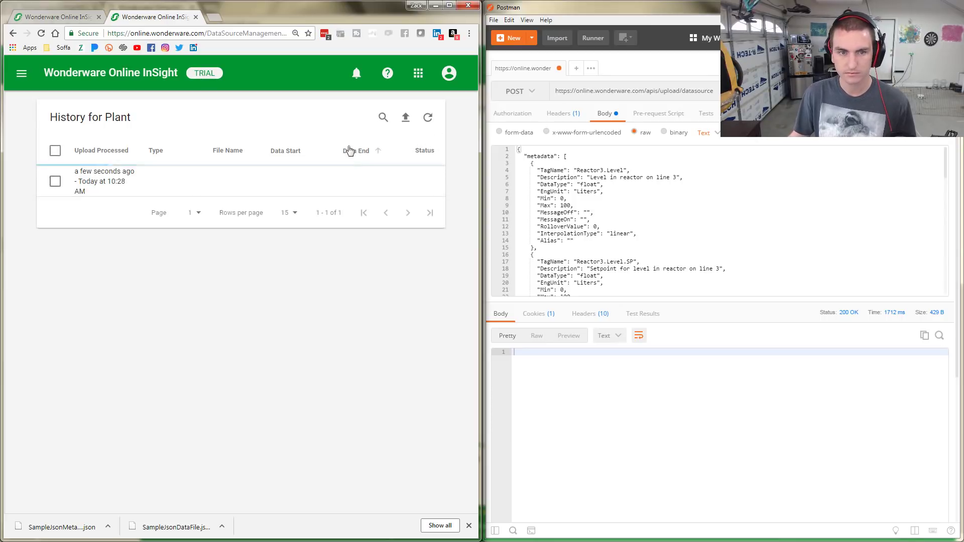
pyautogui.click(423, 182)
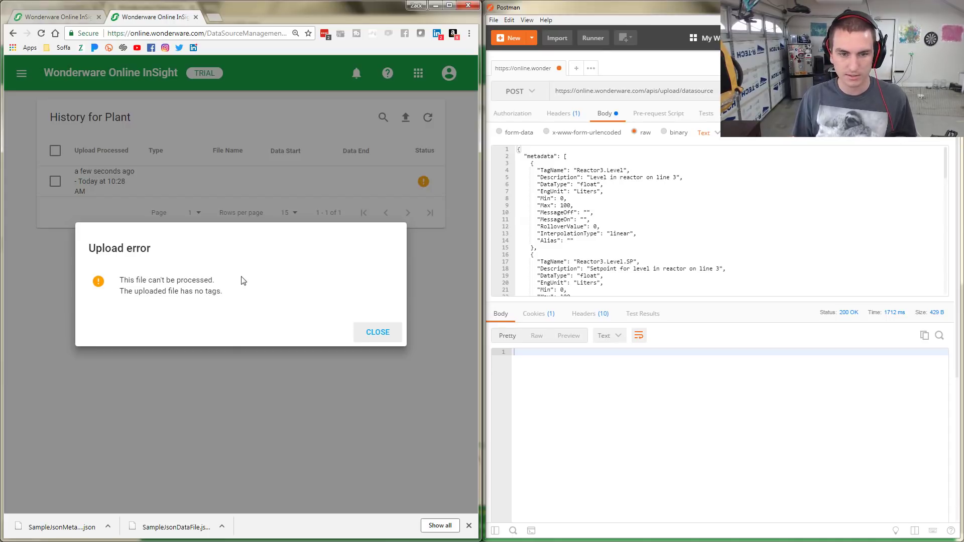
pyautogui.click(384, 336)
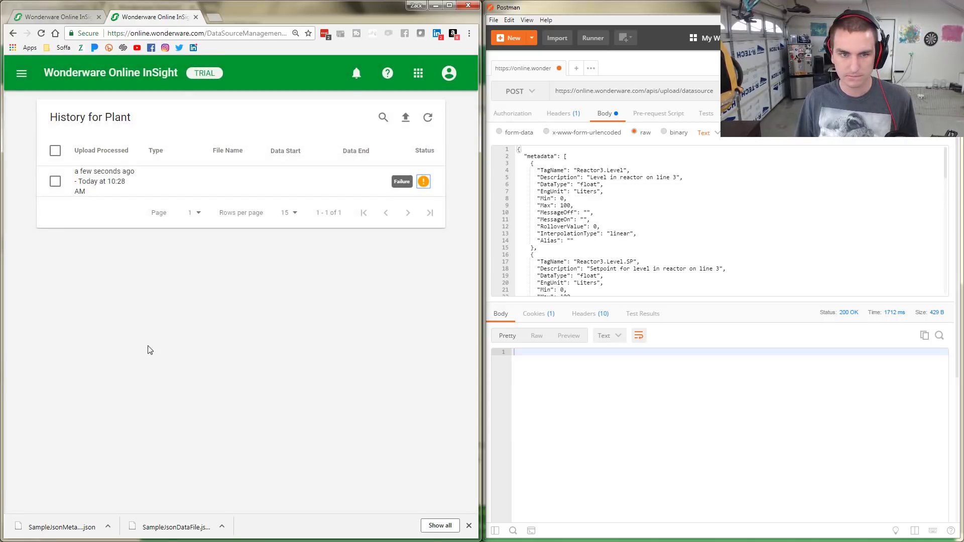
# Hide the downloads bar and bring up the 'Define a CSV/JSON data source' help page
pyautogui.click(52, 17)
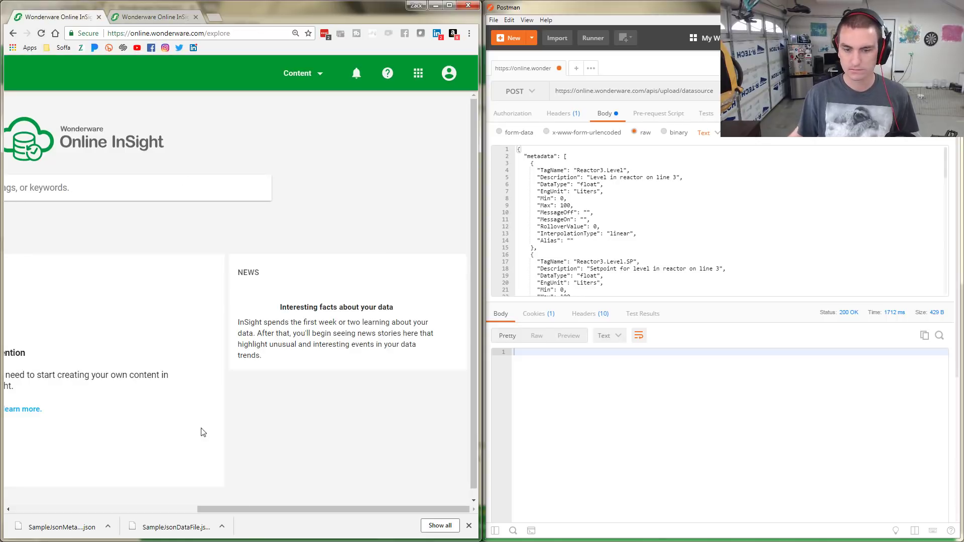
pyautogui.click(468, 526)
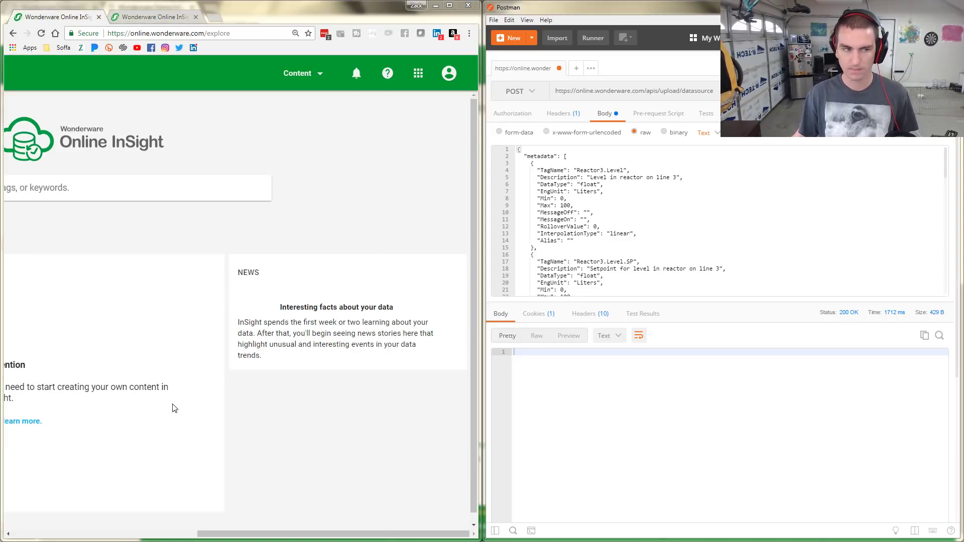
pyautogui.hotkey('alt', 'Tab')
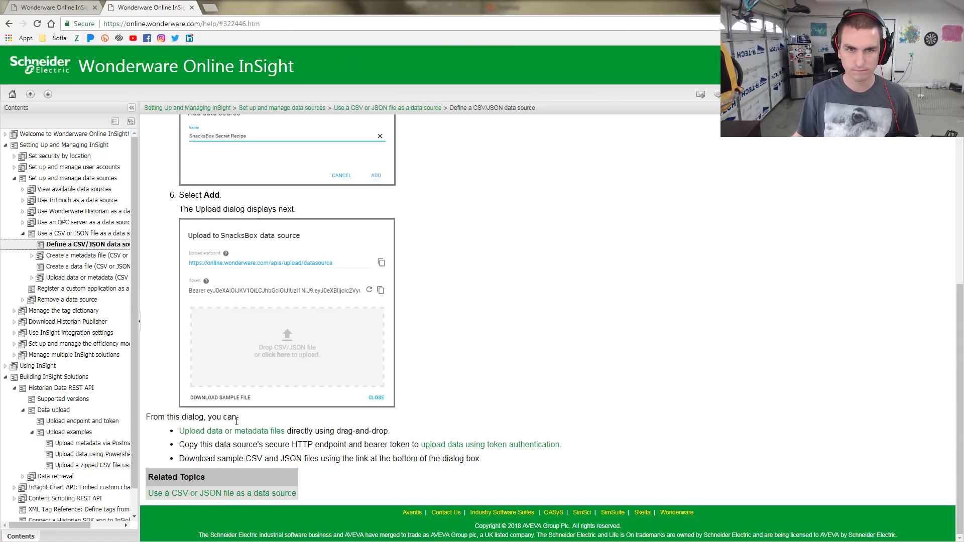
# Download the Sample JSON data and metadata files from the 'Use a CSV or JSON file as a data source' help page
pyautogui.click(200, 494)
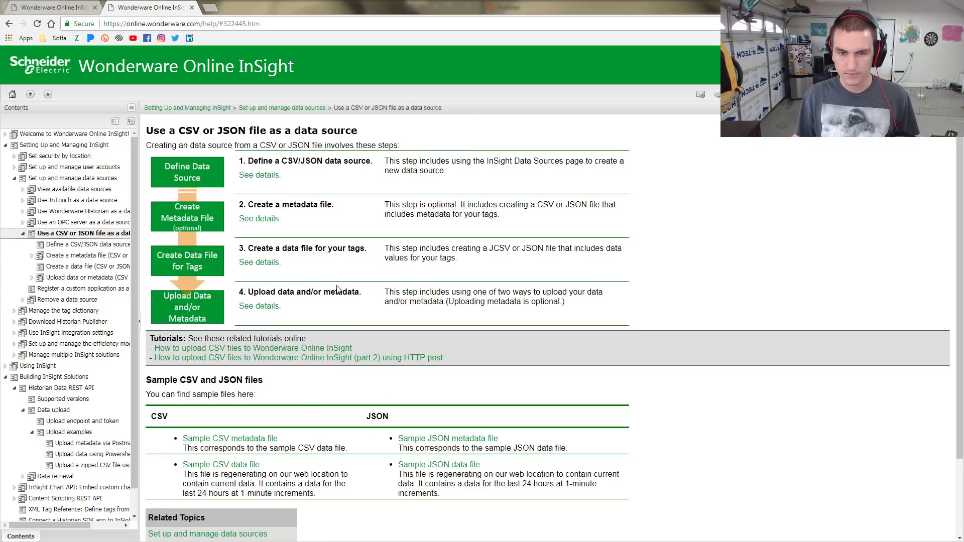
pyautogui.scroll(-2, 339, 348)
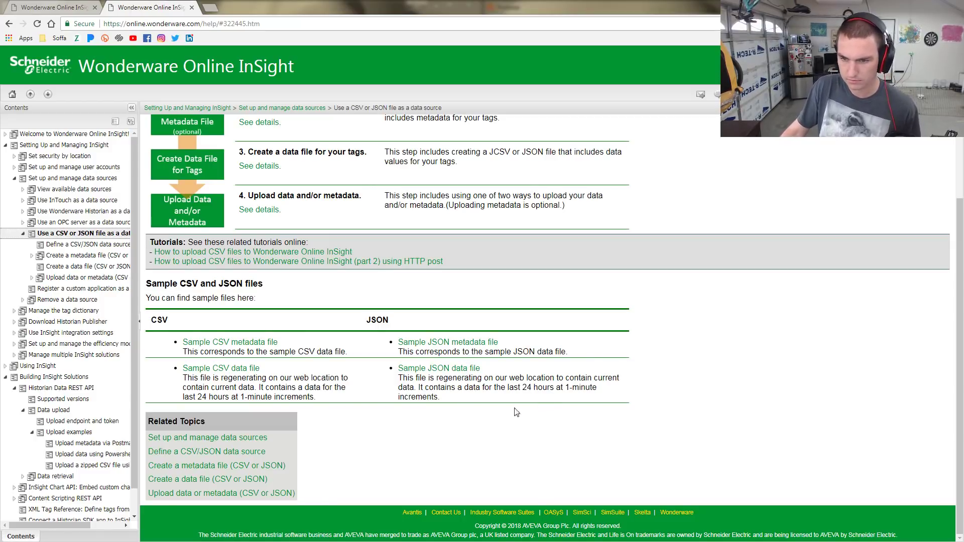
pyautogui.click(463, 371)
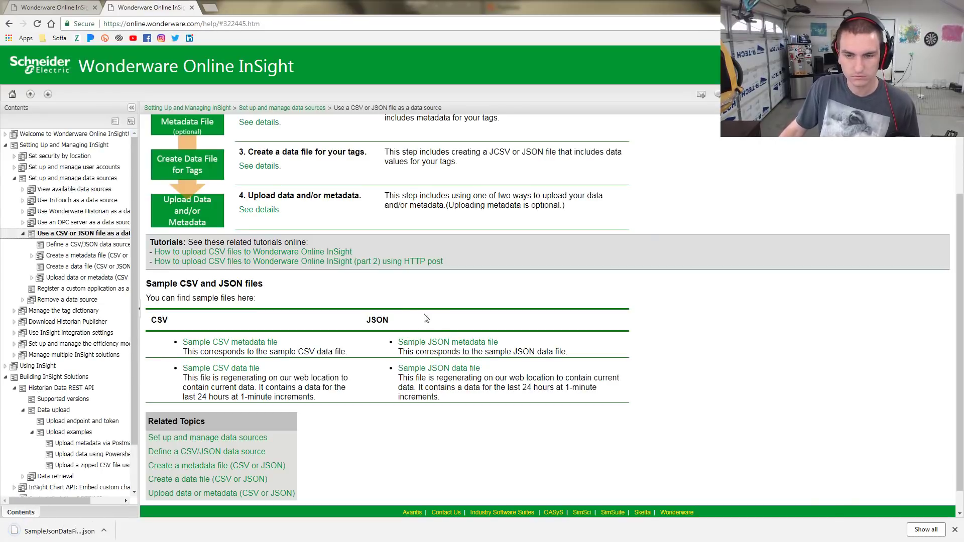
pyautogui.click(455, 343)
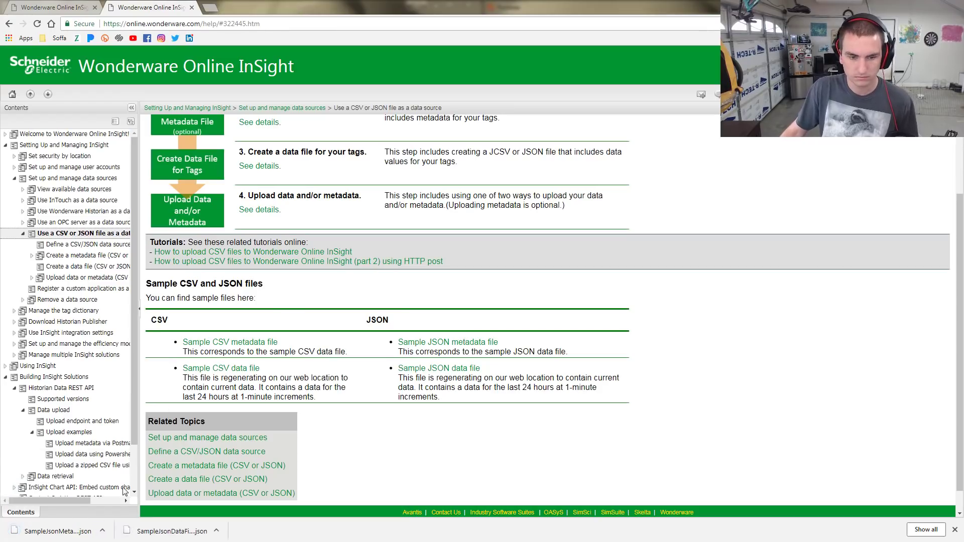
# Open the downloaded sample JSON metadata and data files in Notepad++
pyautogui.click(103, 530)
pyautogui.click(129, 497)
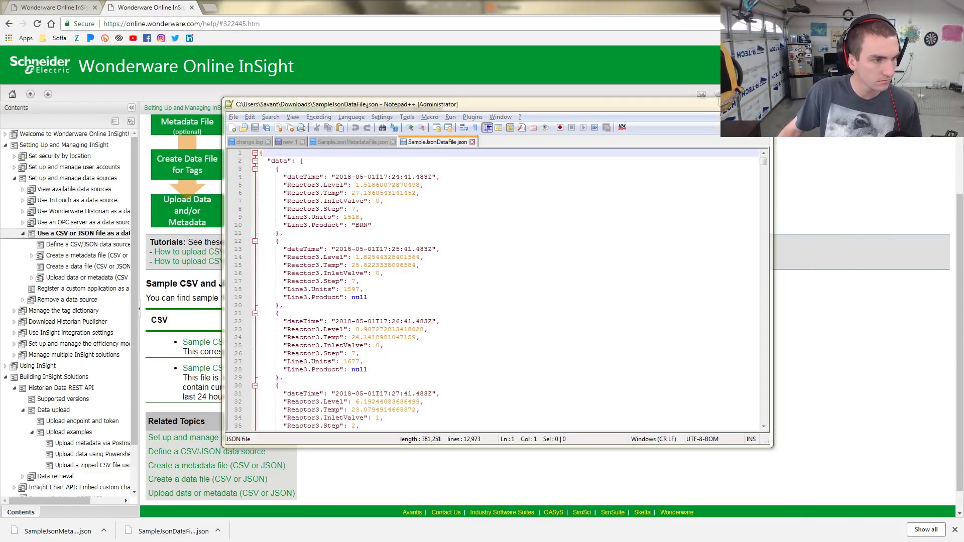
pyautogui.click(352, 142)
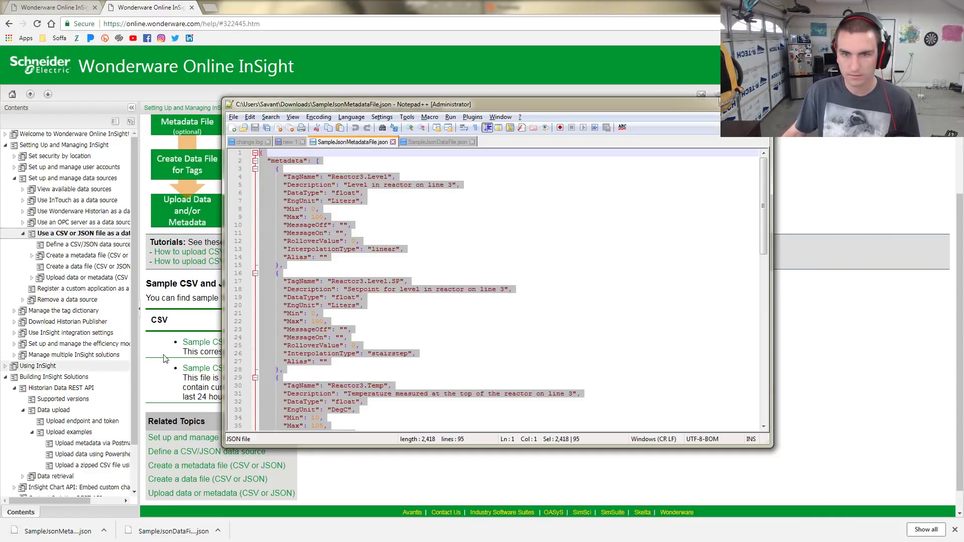
pyautogui.click(429, 142)
pyautogui.click(362, 141)
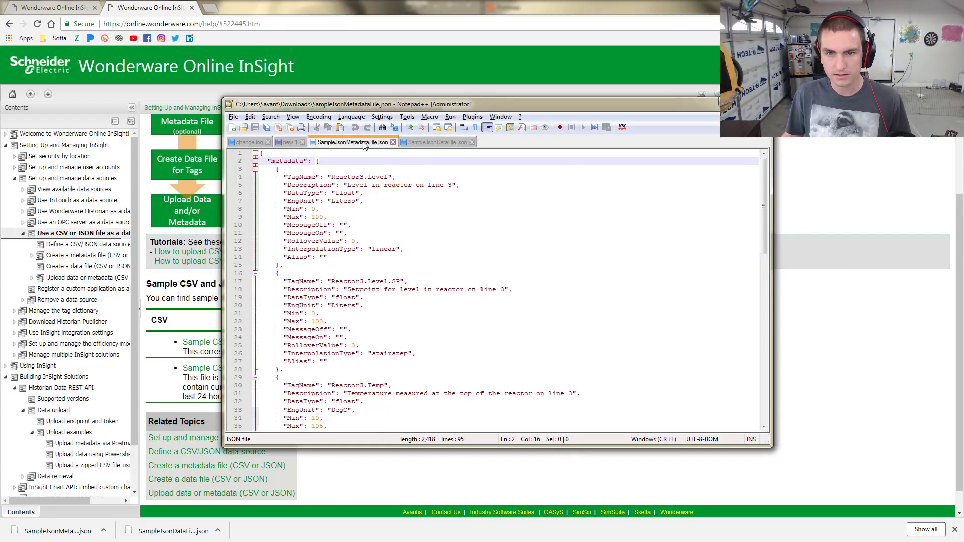
pyautogui.click(428, 143)
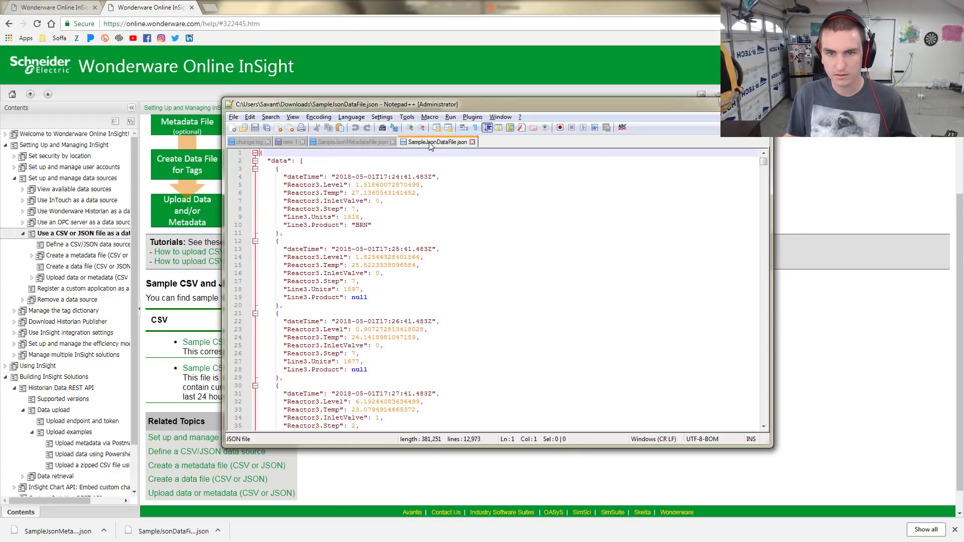
# Compare SampleJsonDataFile.json's Reactor3 readings with the metadata file, then return to Postman
pyautogui.click(357, 142)
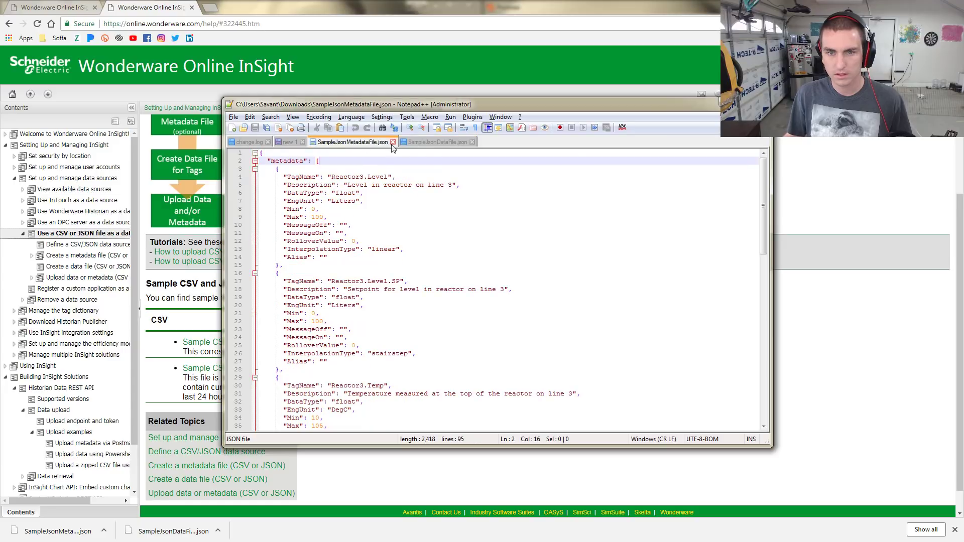
pyautogui.click(442, 143)
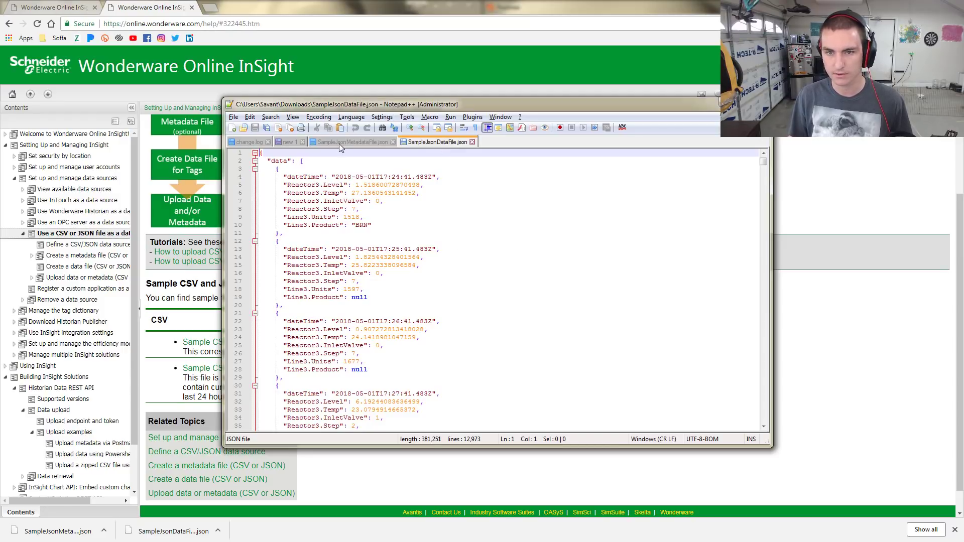
pyautogui.click(358, 143)
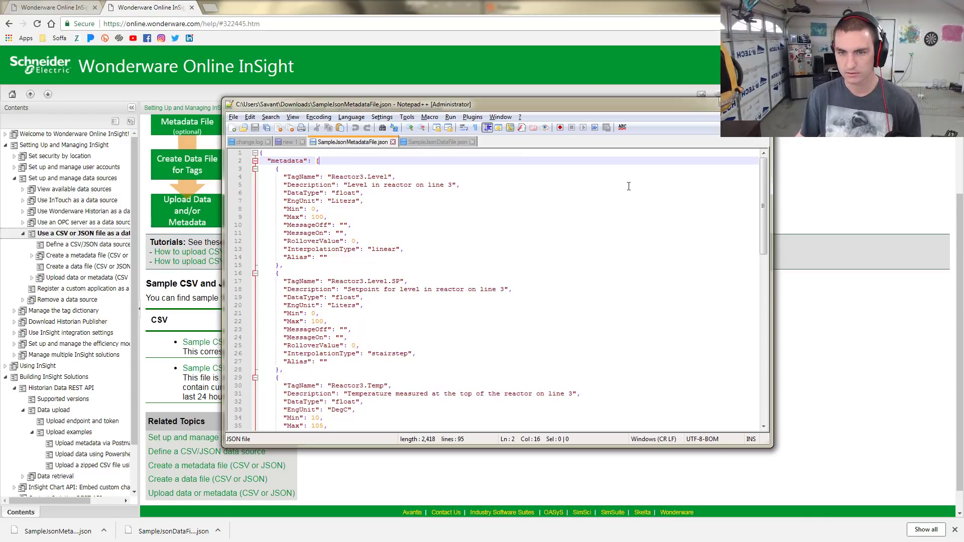
pyautogui.click(424, 143)
pyautogui.click(352, 144)
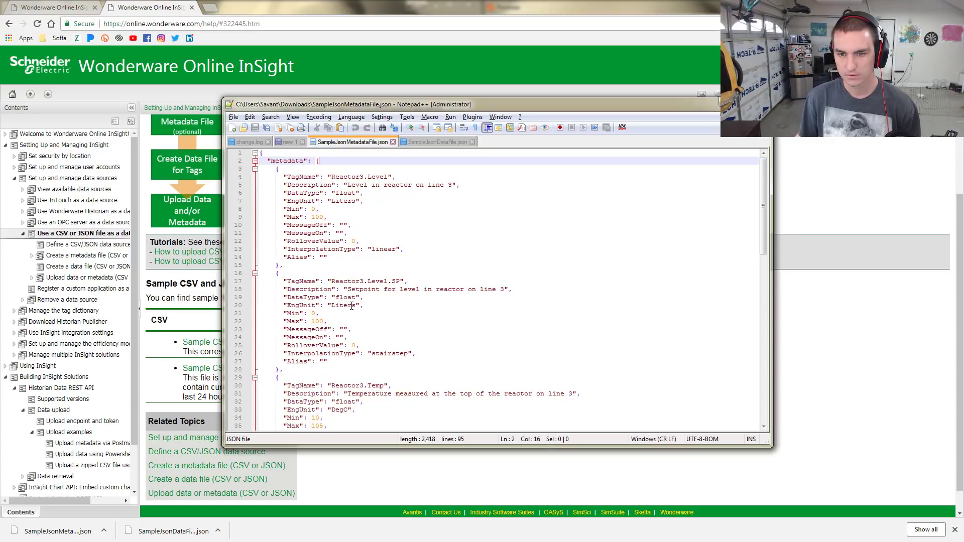
pyautogui.click(433, 142)
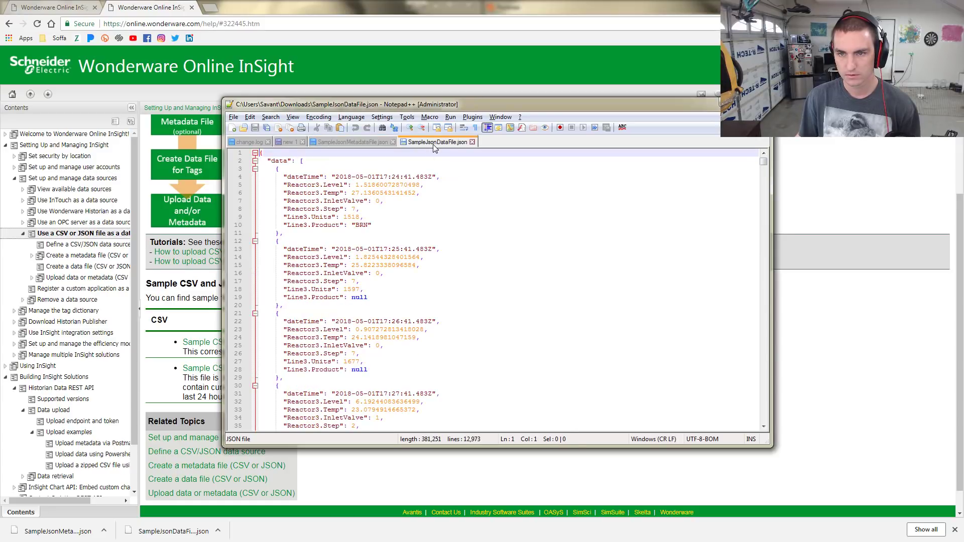
pyautogui.click(344, 142)
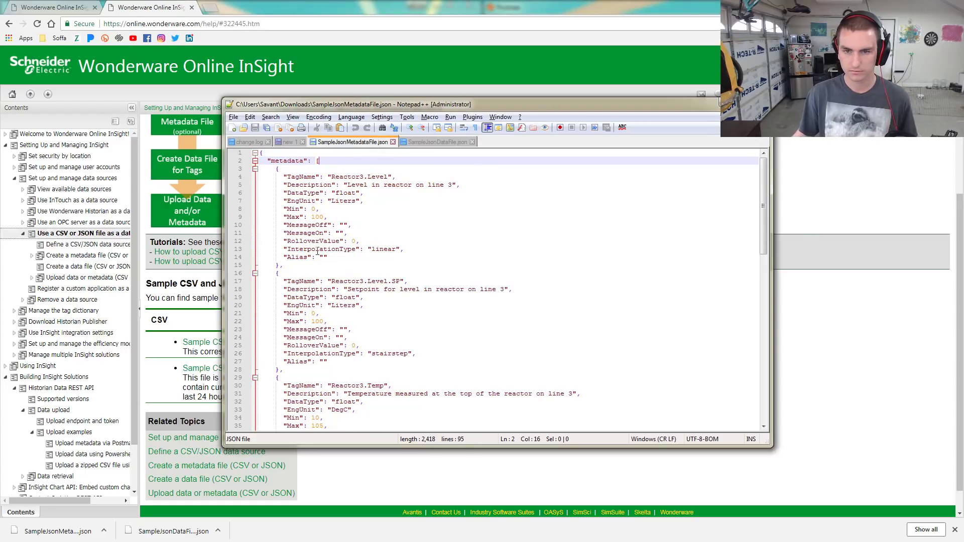
pyautogui.scroll(-8, 396, 284)
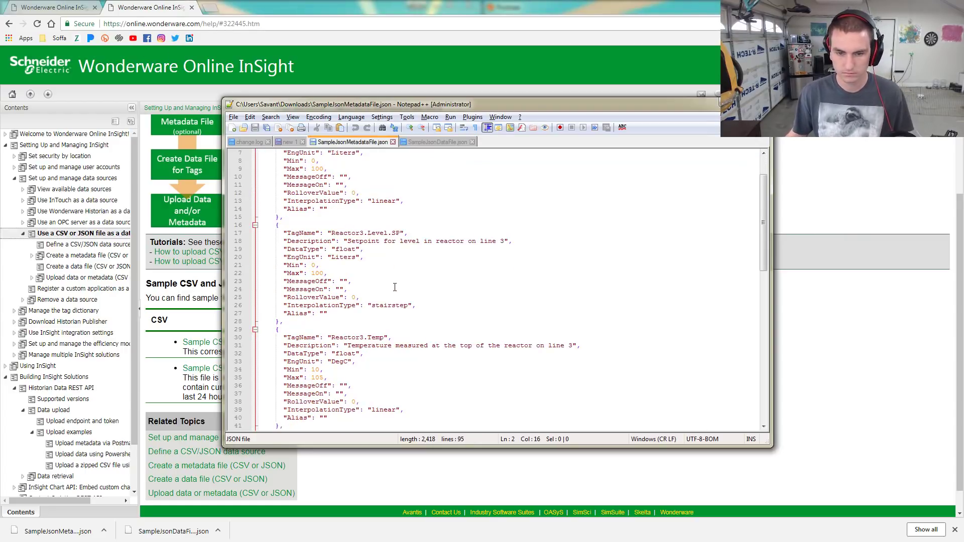
pyautogui.scroll(7, 400, 282)
pyautogui.scroll(1, 399, 282)
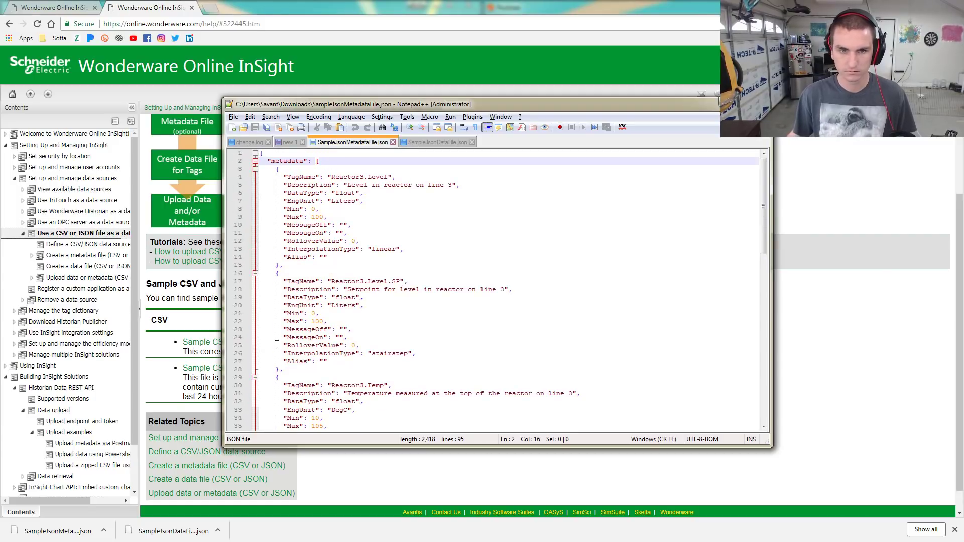
pyautogui.hotkey('alt', 'Tab')
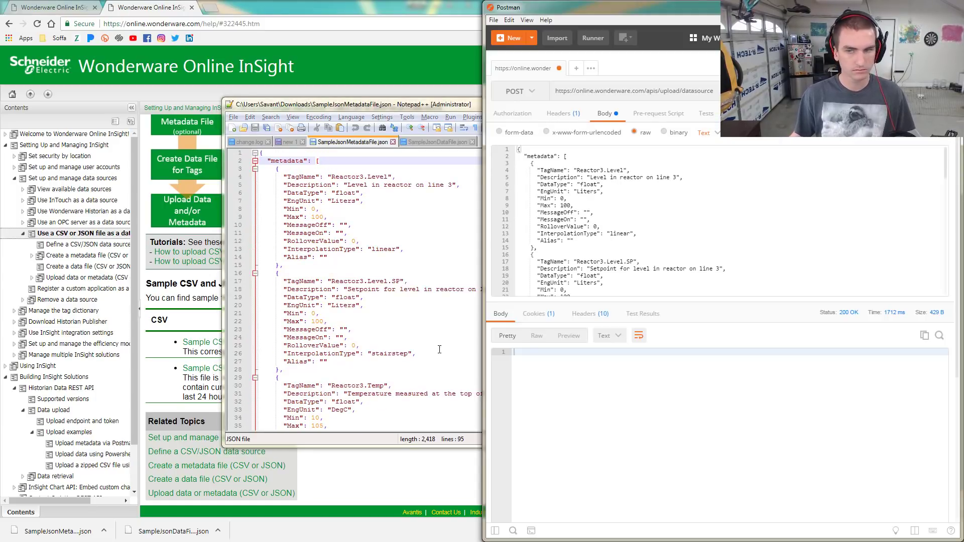
# Move Notepad++ aside and bring Chrome forward with its download bar closed
pyautogui.click(673, 225)
pyautogui.scroll(-10, 664, 265)
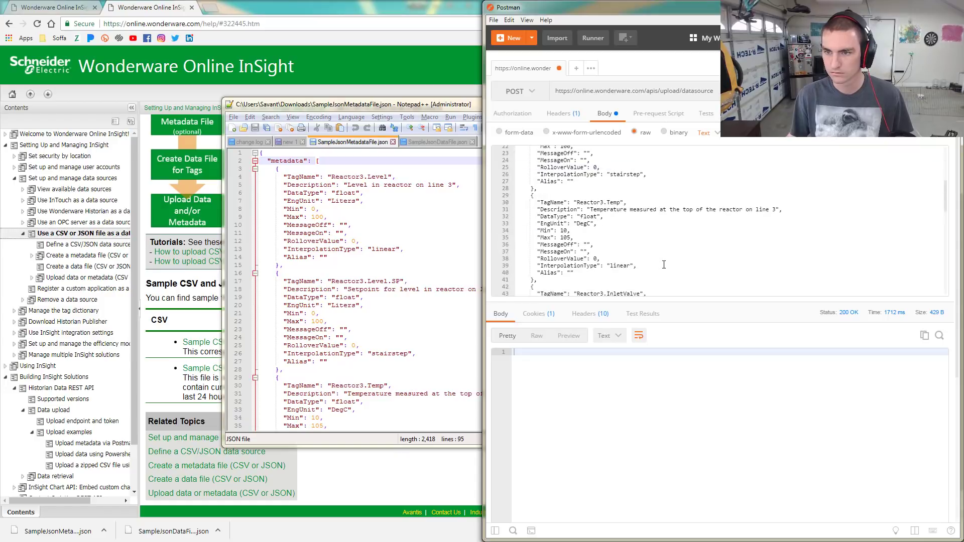
pyautogui.click(446, 104)
pyautogui.click(726, 102)
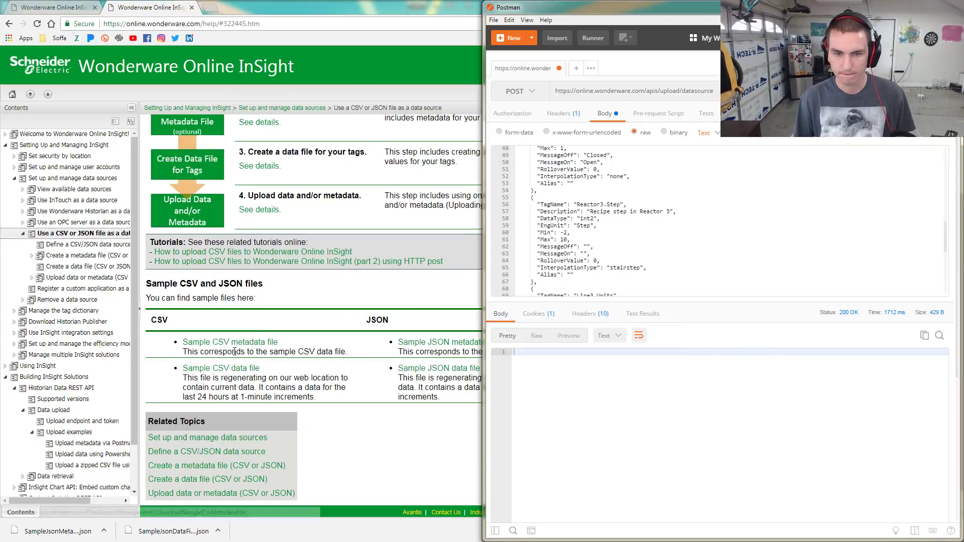
pyautogui.click(438, 529)
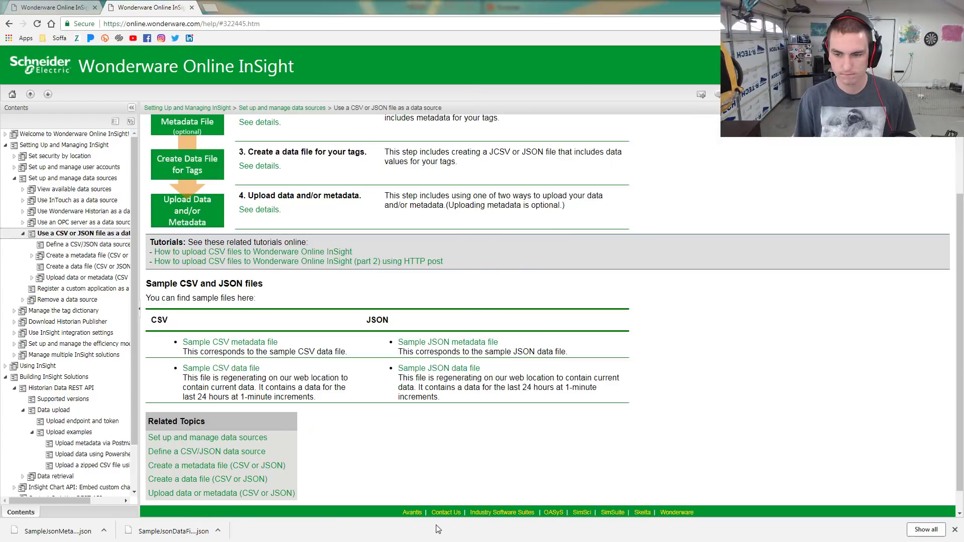
pyautogui.click(955, 530)
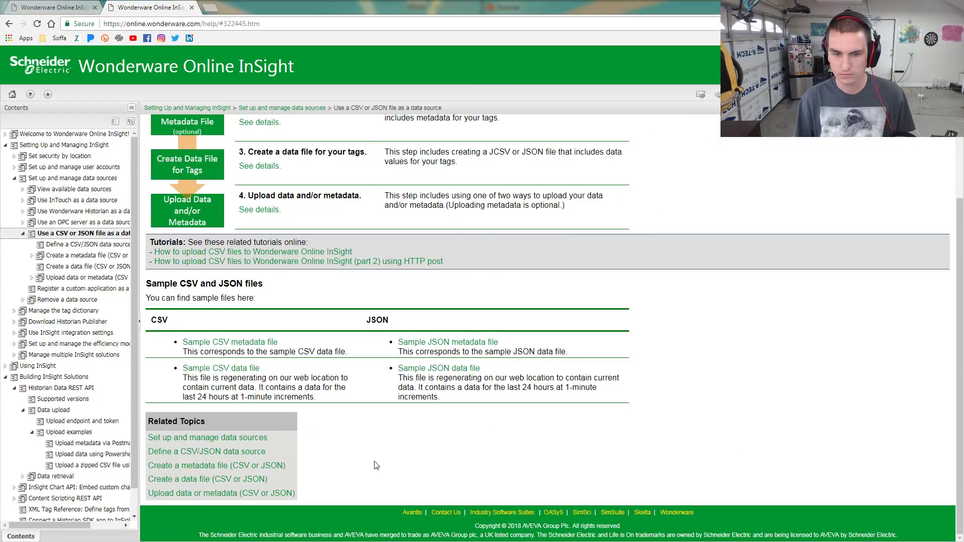
# Show the 'Upload metadata via Postman' help page with a wider contents pane, then return to Postman
pyautogui.click(70, 7)
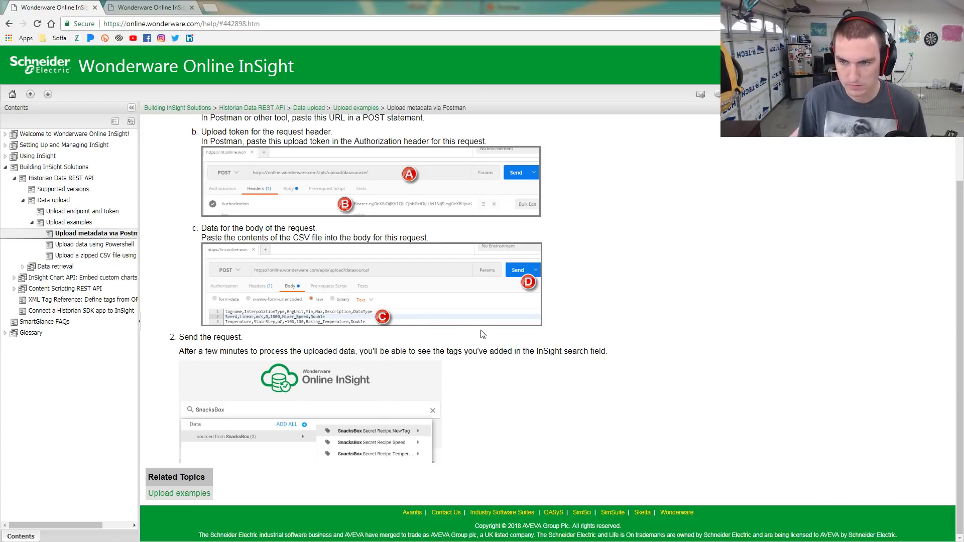
pyautogui.scroll(2, 481, 332)
pyautogui.hotkey('alt', 'Tab')
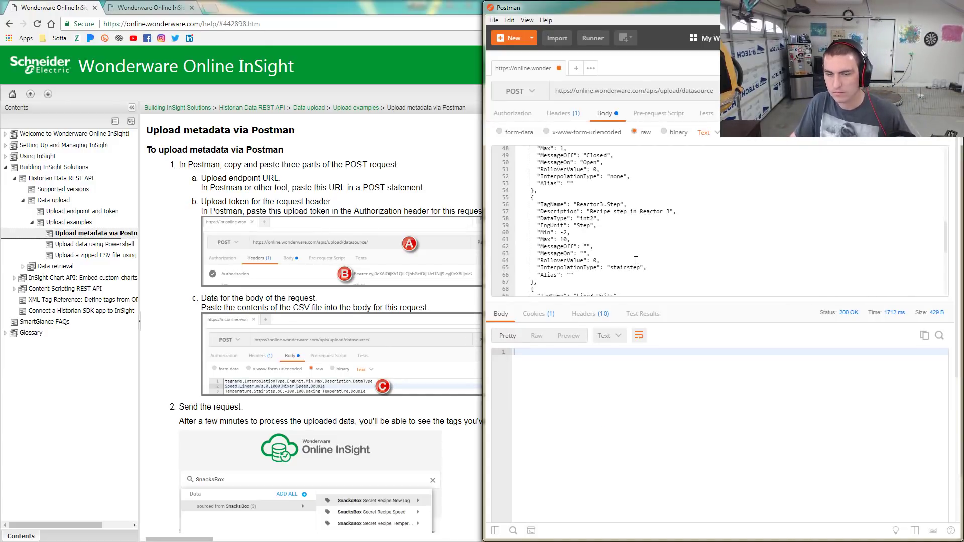
pyautogui.click(332, 188)
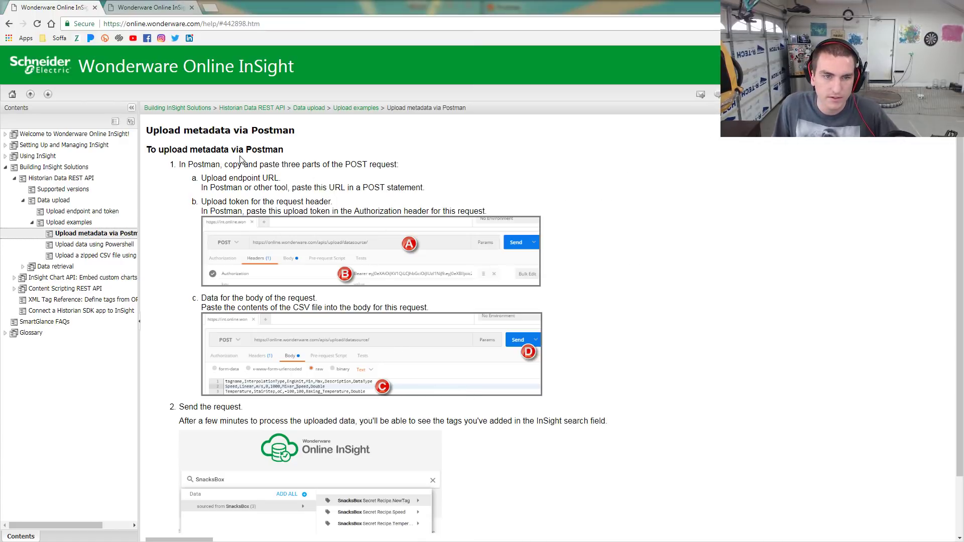
pyautogui.moveTo(139, 187); pyautogui.dragTo(184, 222)
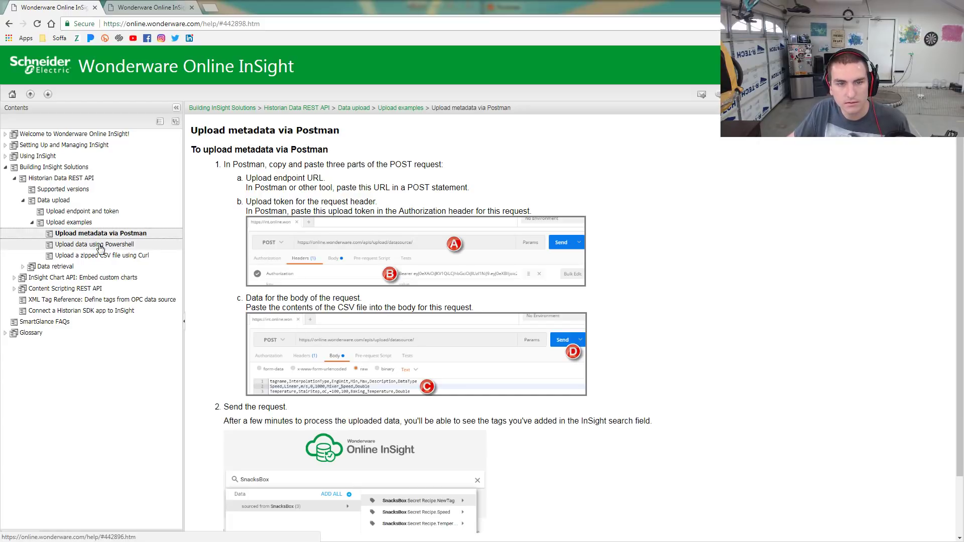
pyautogui.scroll(-3, 363, 382)
pyautogui.scroll(3, 363, 381)
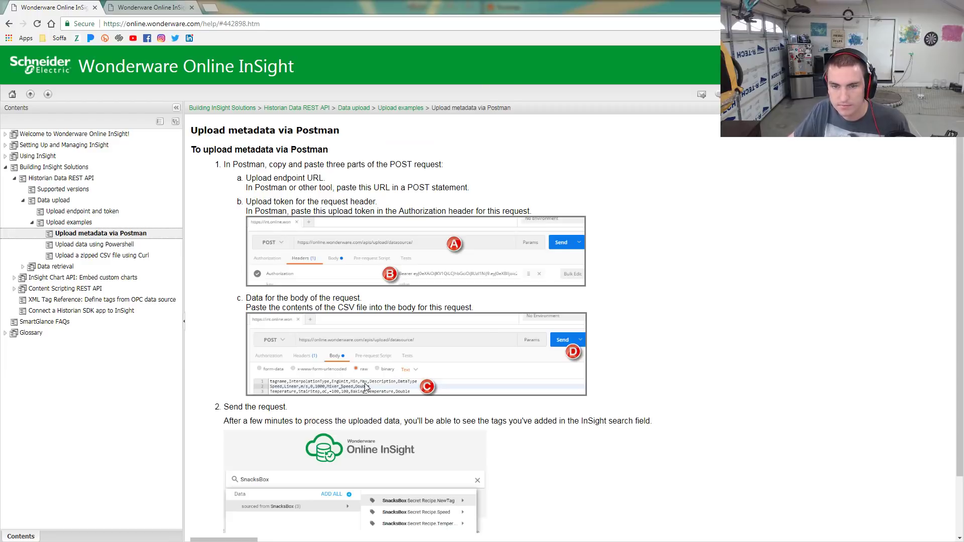
pyautogui.hotkey('alt', 'Tab')
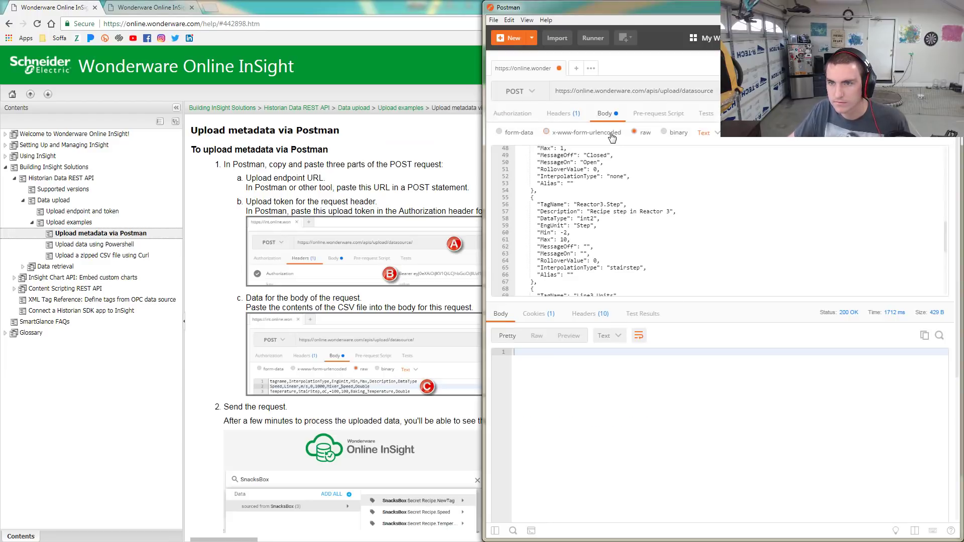
# Switch the raw body type from Text to JSON (application/json) and resend the metadata upload
pyautogui.click(714, 133)
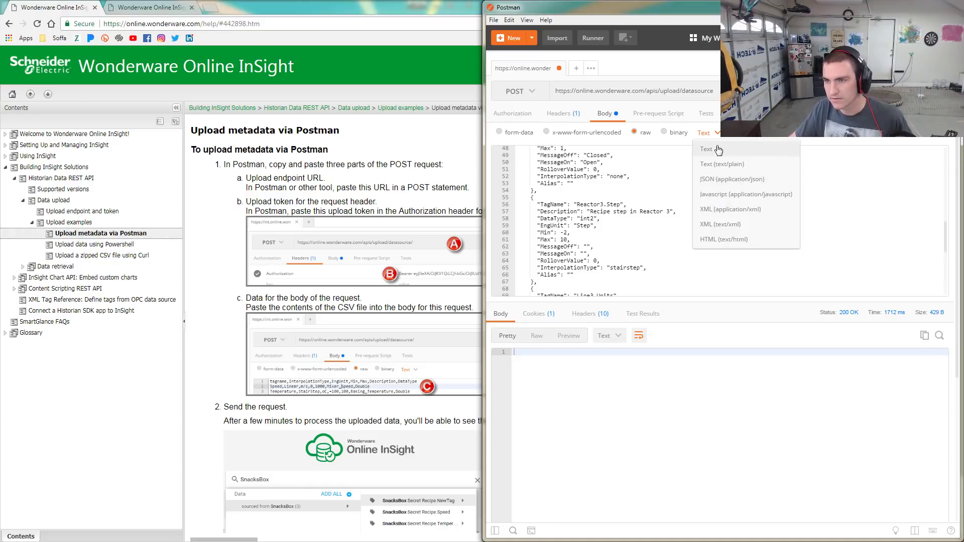
pyautogui.click(723, 181)
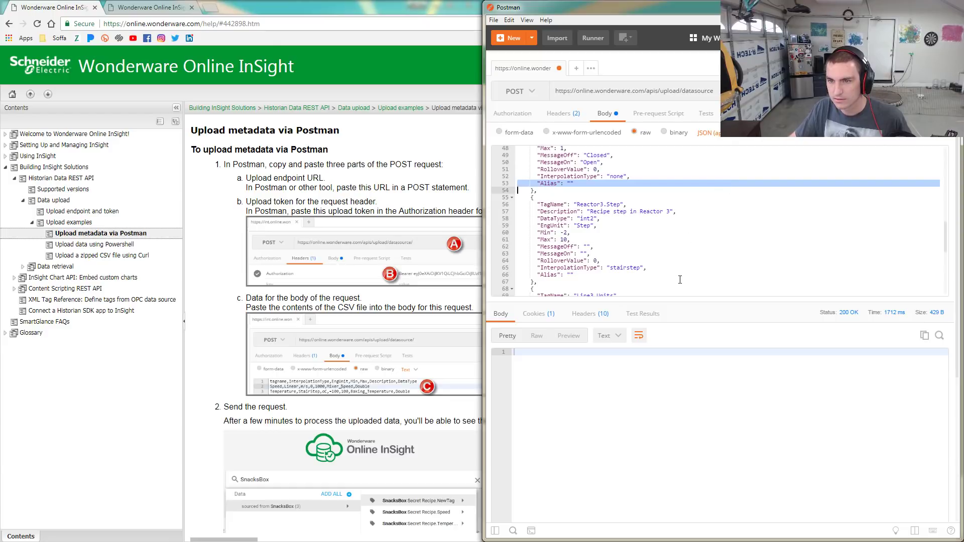
pyautogui.hotkey('ctrl', 'Return')
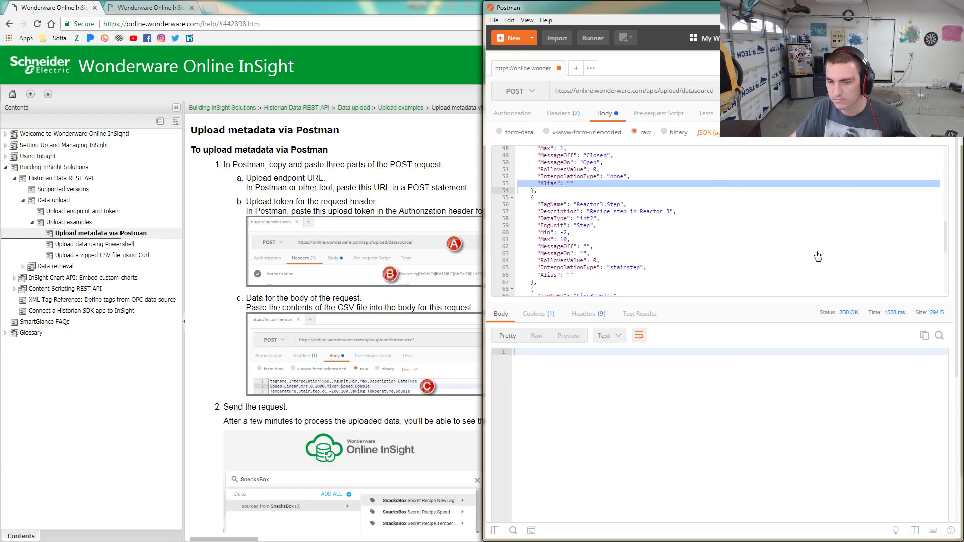
pyautogui.click(262, 38)
pyautogui.click(153, 9)
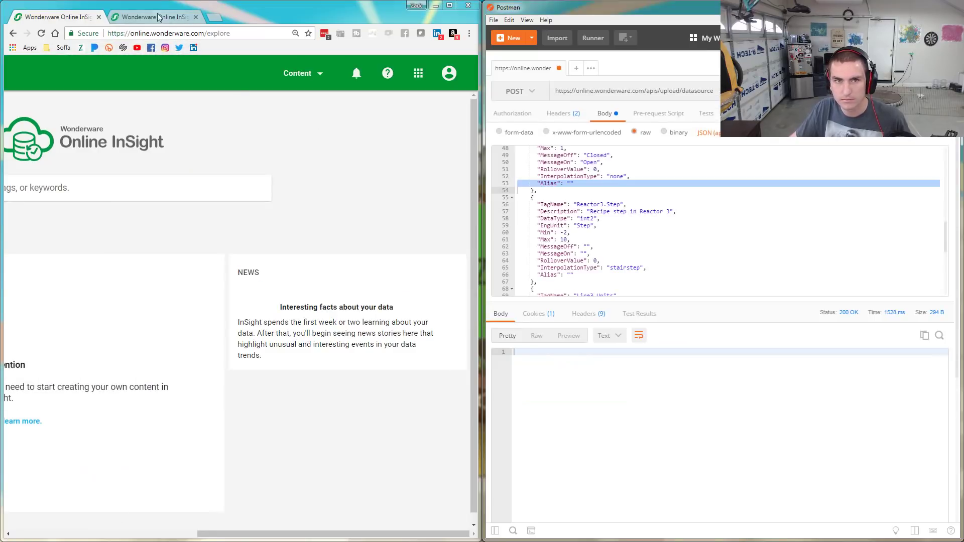
# Refresh the History for Plant and check the newest upload's status
pyautogui.click(153, 17)
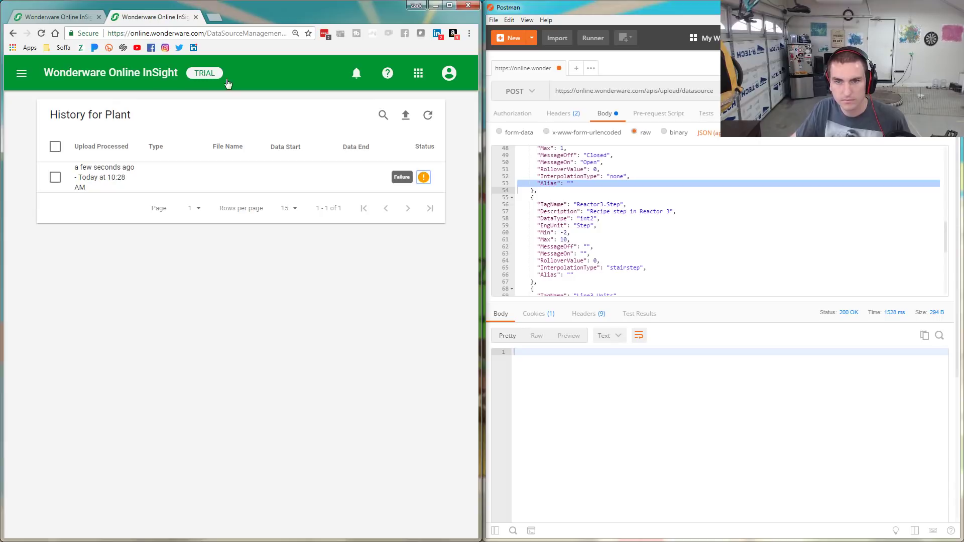
pyautogui.click(427, 117)
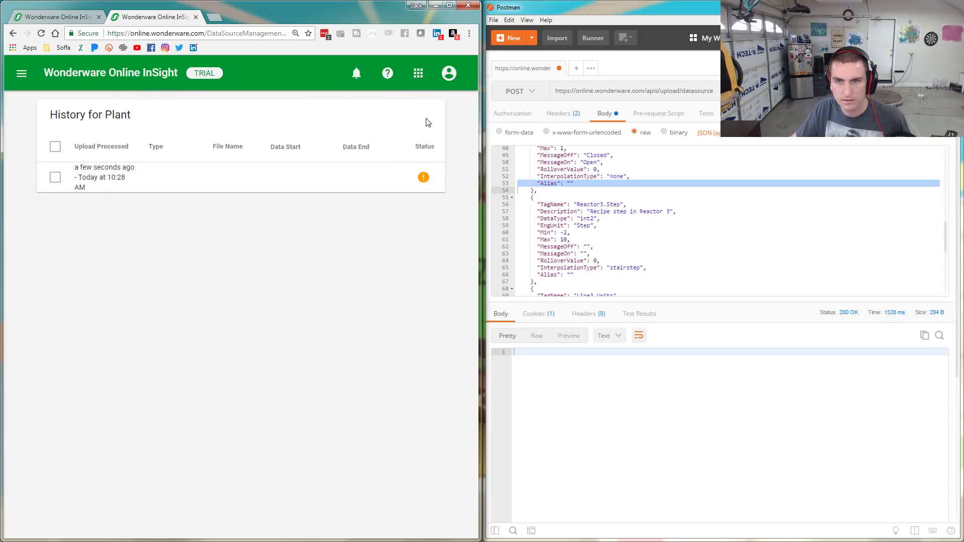
pyautogui.click(415, 177)
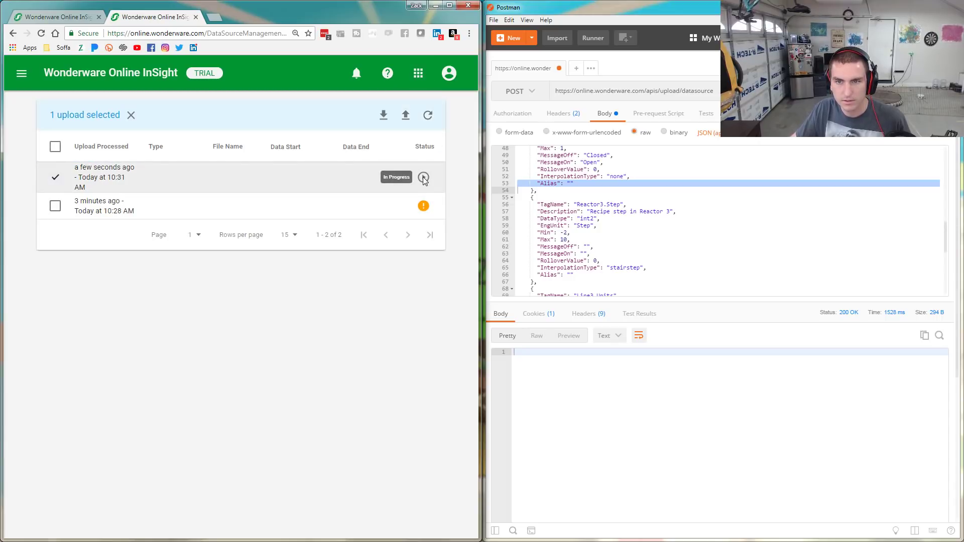
pyautogui.click(55, 177)
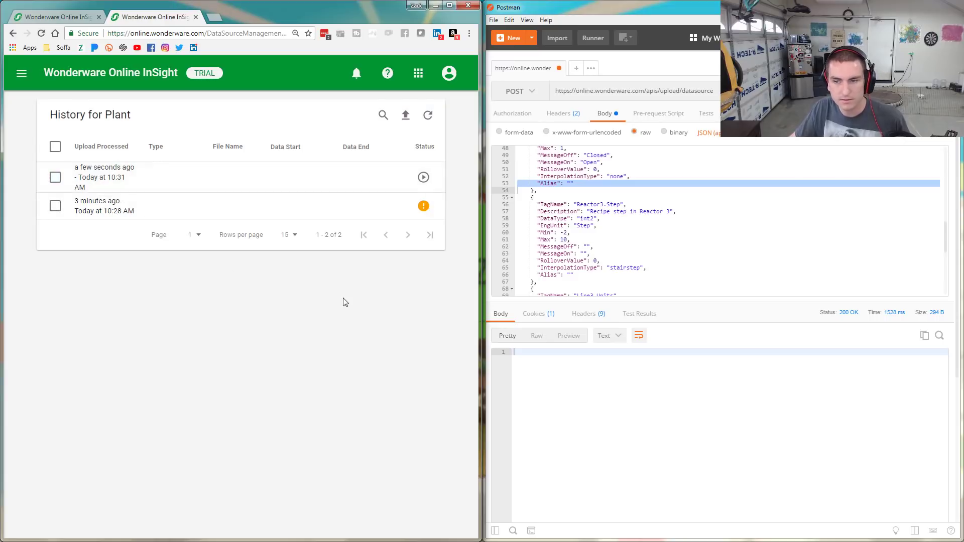
# Review the tag entries in Postman's JSON body, then refresh the Plant history again
pyautogui.click(681, 275)
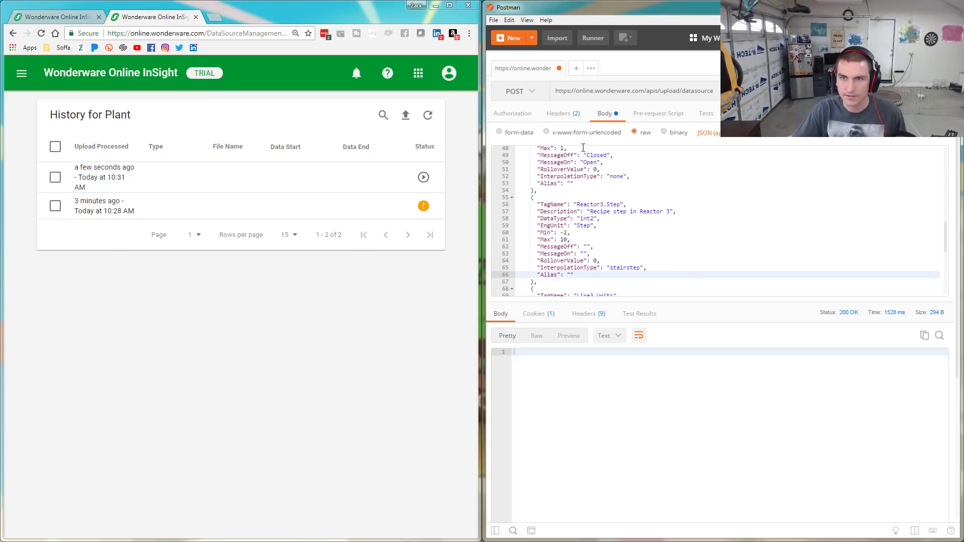
pyautogui.click(649, 222)
pyautogui.scroll(-2, 644, 231)
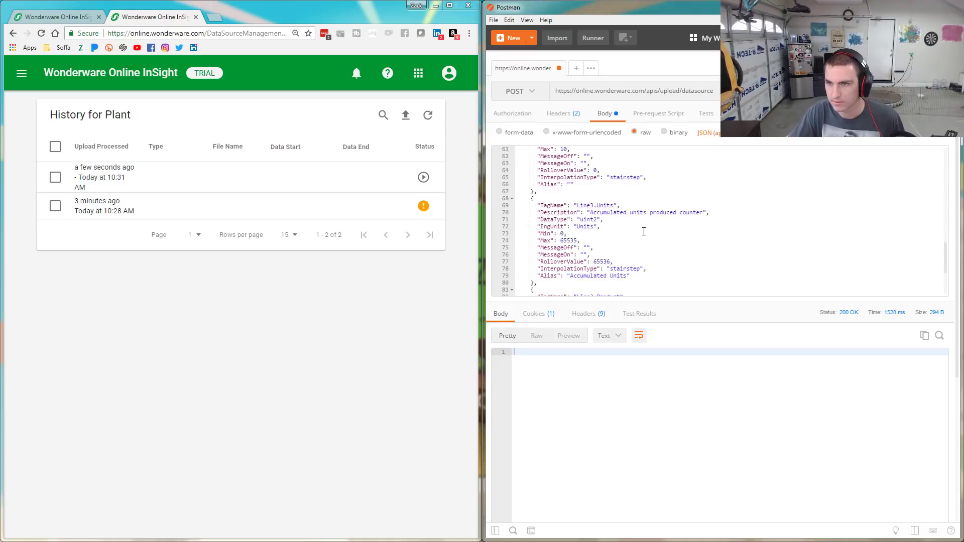
pyautogui.scroll(10, 647, 228)
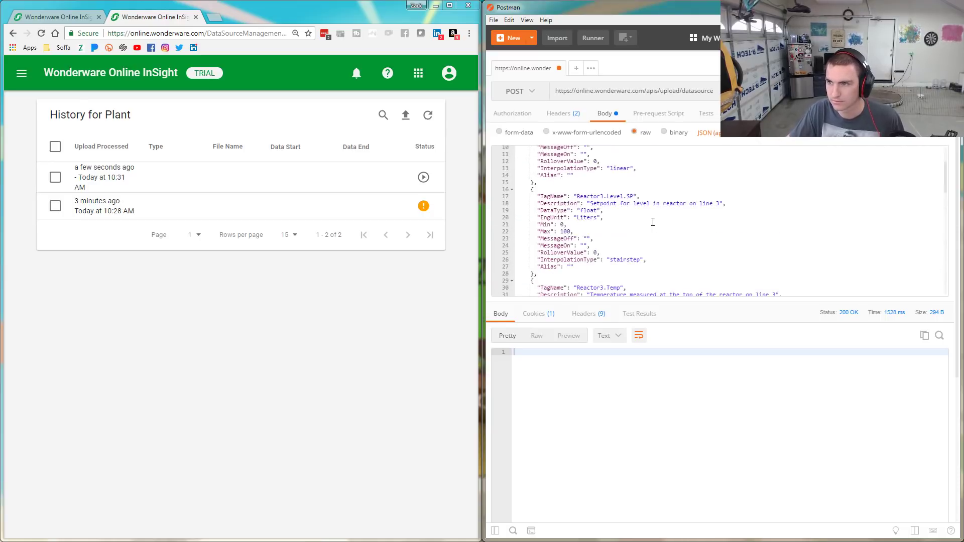
pyautogui.click(425, 179)
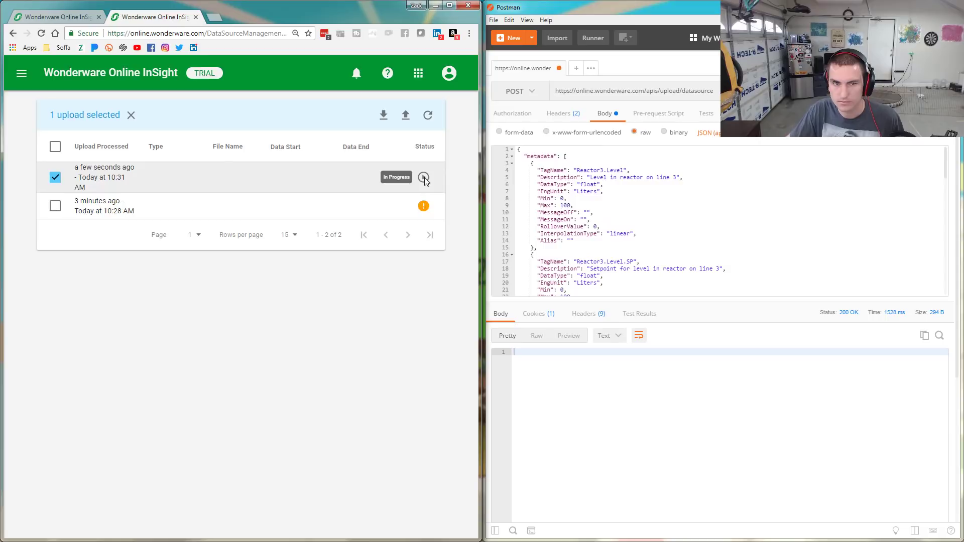
pyautogui.click(57, 184)
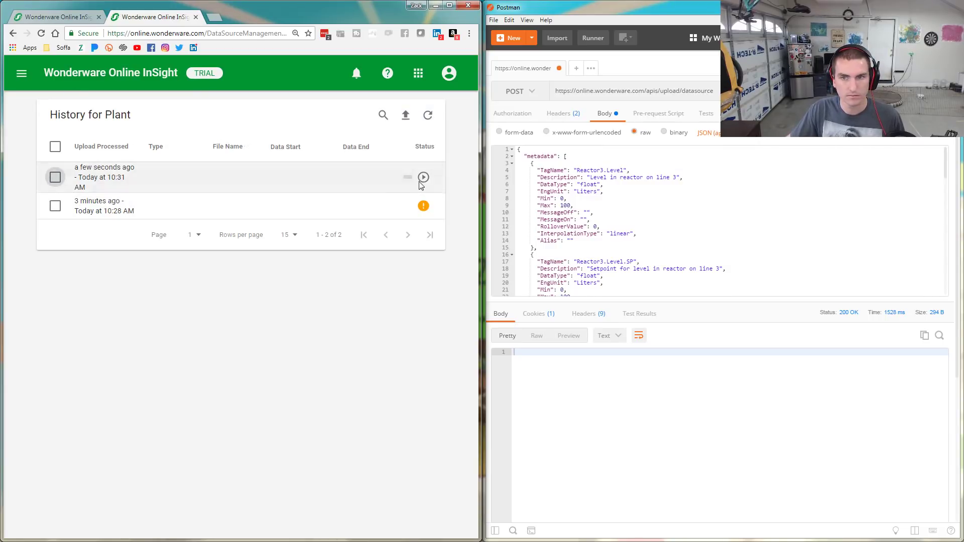
pyautogui.click(428, 115)
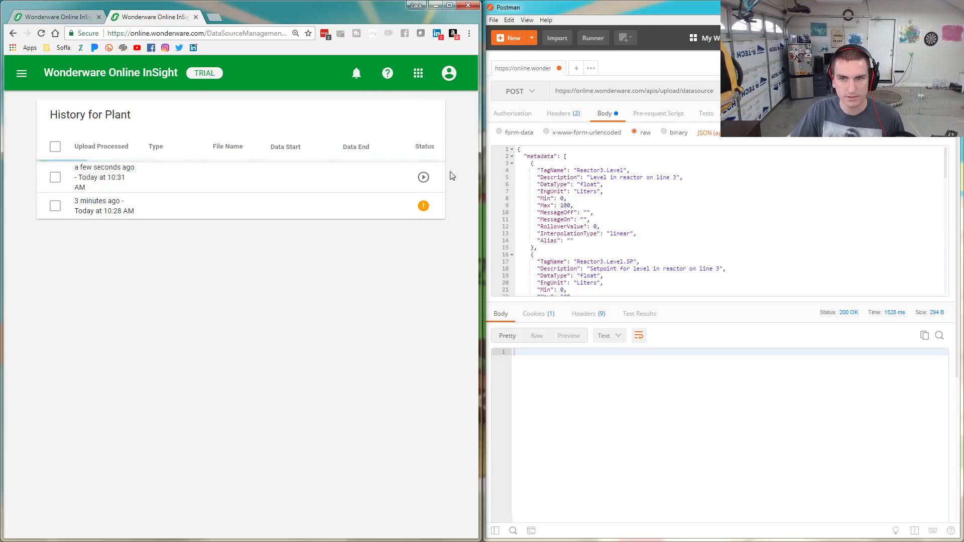
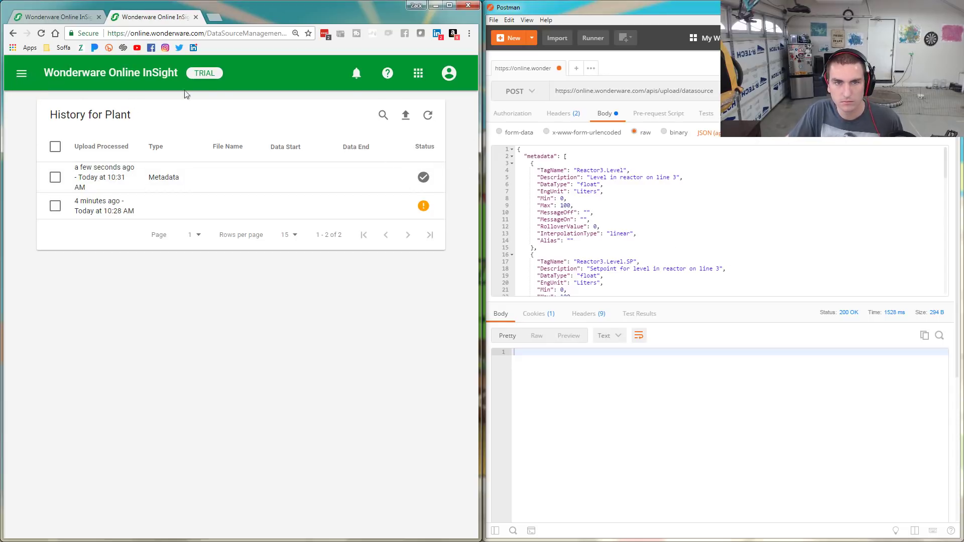
# Leave the Plant upload history and go to the InSight Home page from the navigation menu
pyautogui.click(23, 75)
pyautogui.click(64, 122)
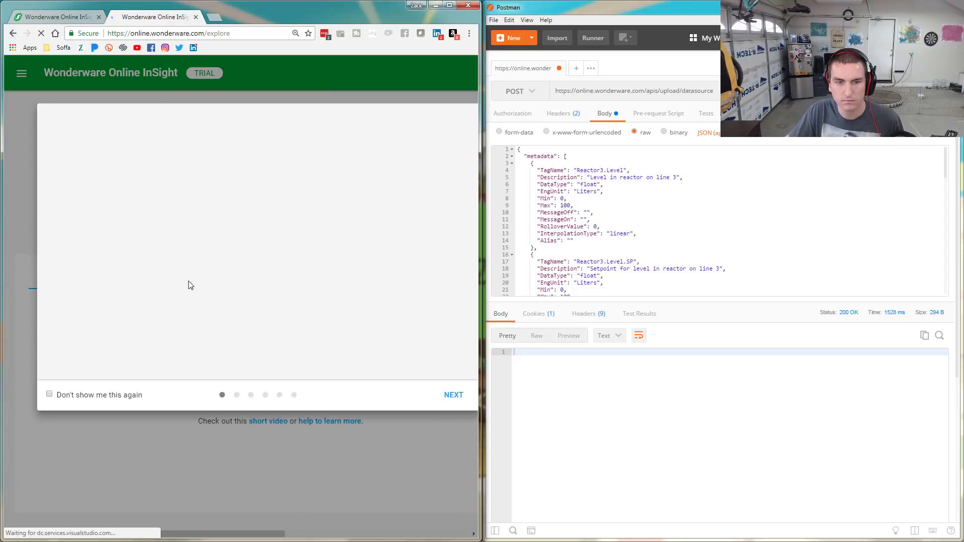
# Page through the welcome tour, tick 'Don't show me this again', and close it
pyautogui.click(453, 395)
pyautogui.click(453, 394)
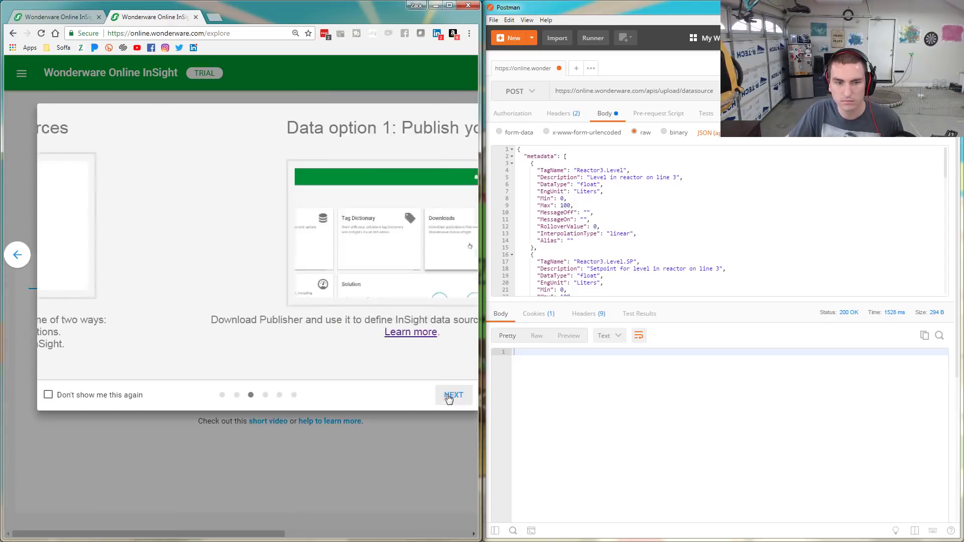
pyautogui.click(96, 396)
pyautogui.click(450, 5)
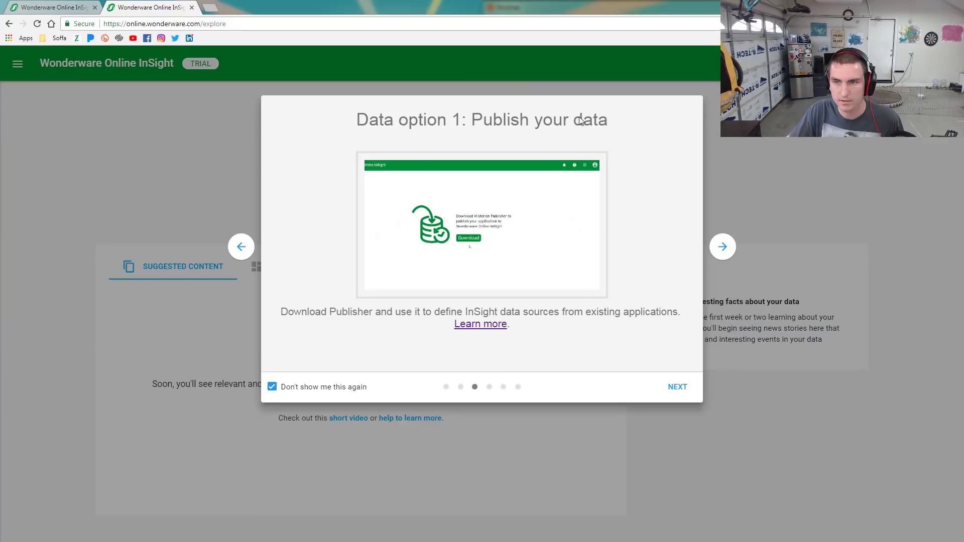
pyautogui.click(678, 389)
pyautogui.click(678, 388)
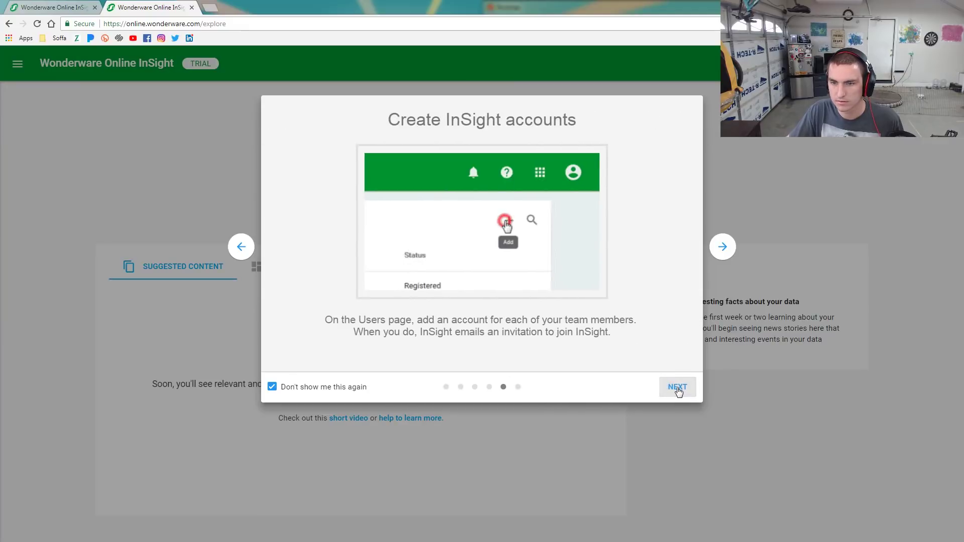
pyautogui.click(678, 389)
pyautogui.click(676, 387)
# Show the Dashboard section, try the content search, then switch to Suggested Content
pyautogui.click(292, 268)
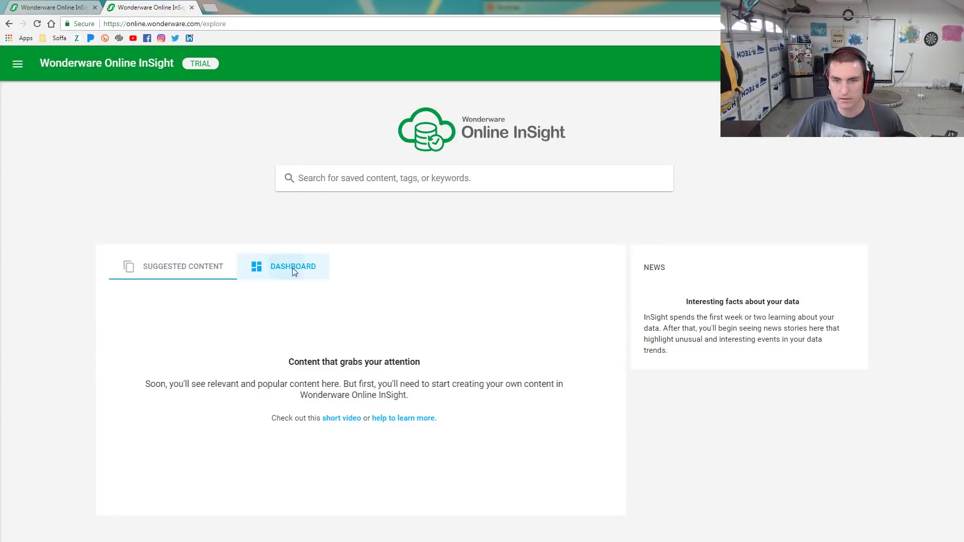
pyautogui.click(349, 181)
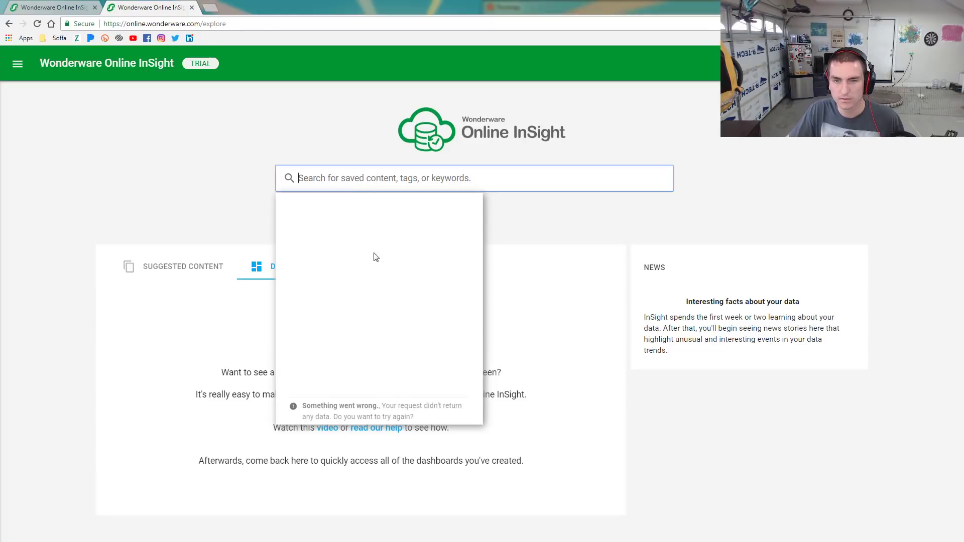
pyautogui.click(515, 263)
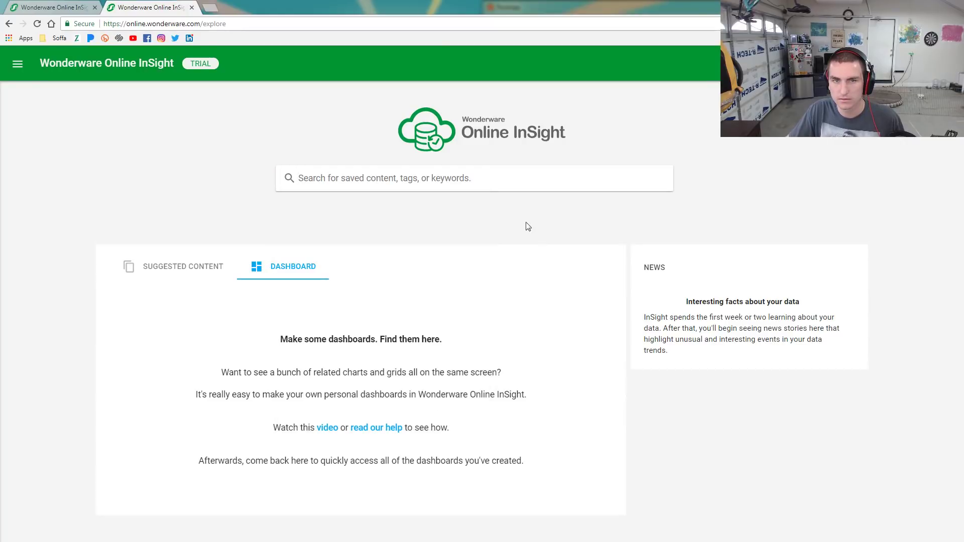
pyautogui.click(186, 268)
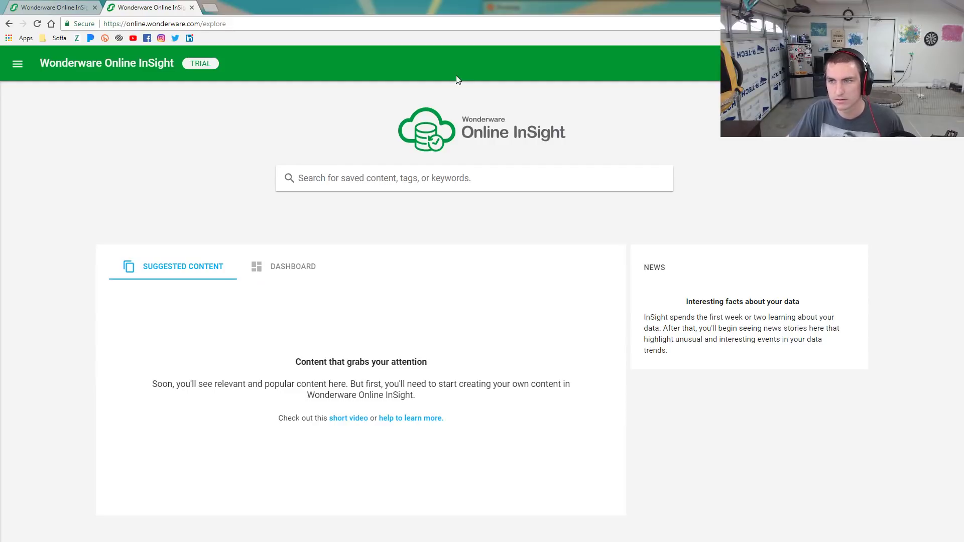
# Try a content search for 'rea' then 's', abandon it, and return to the Dashboard section
pyautogui.click(18, 63)
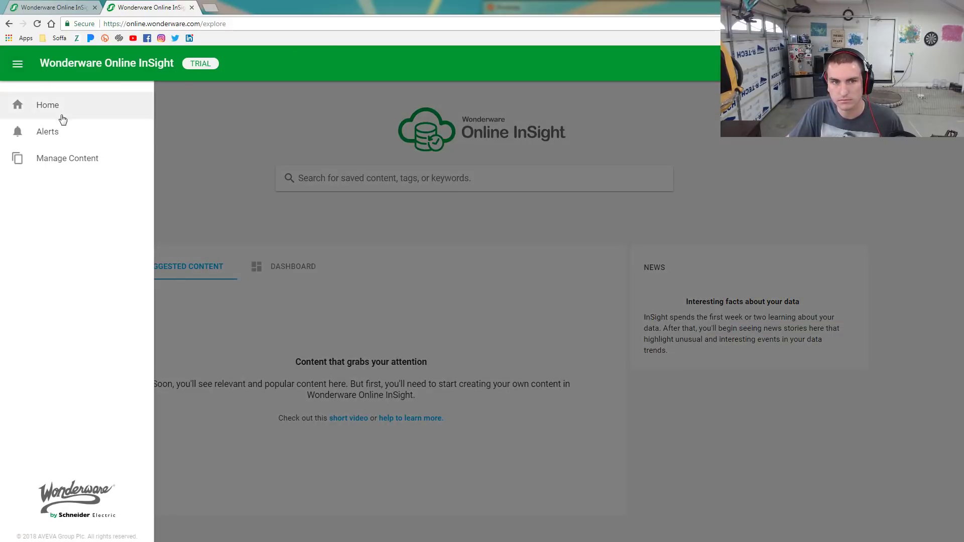
pyautogui.click(331, 180)
pyautogui.click(331, 180)
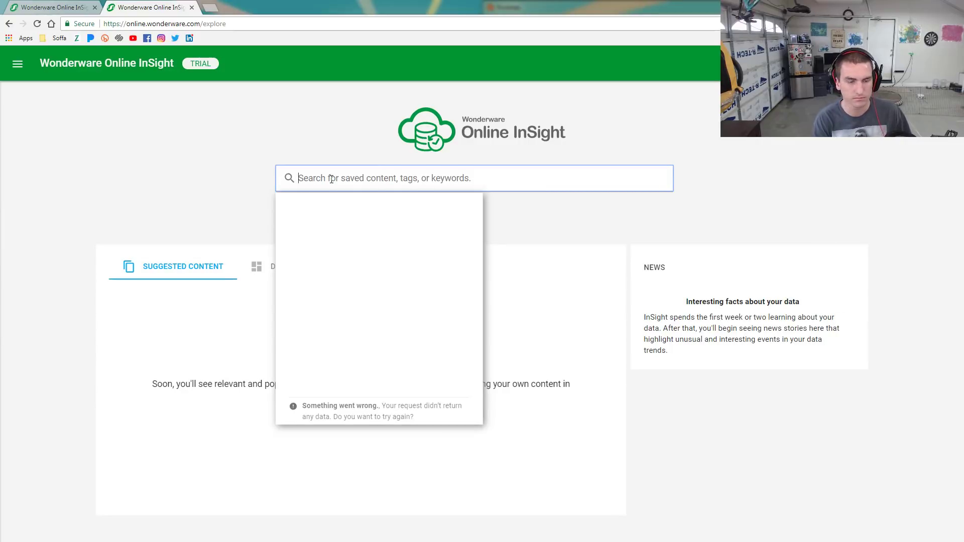
pyautogui.write('rea')
pyautogui.press('BackSpace')
pyautogui.press('BackSpace')
pyautogui.press('BackSpace')
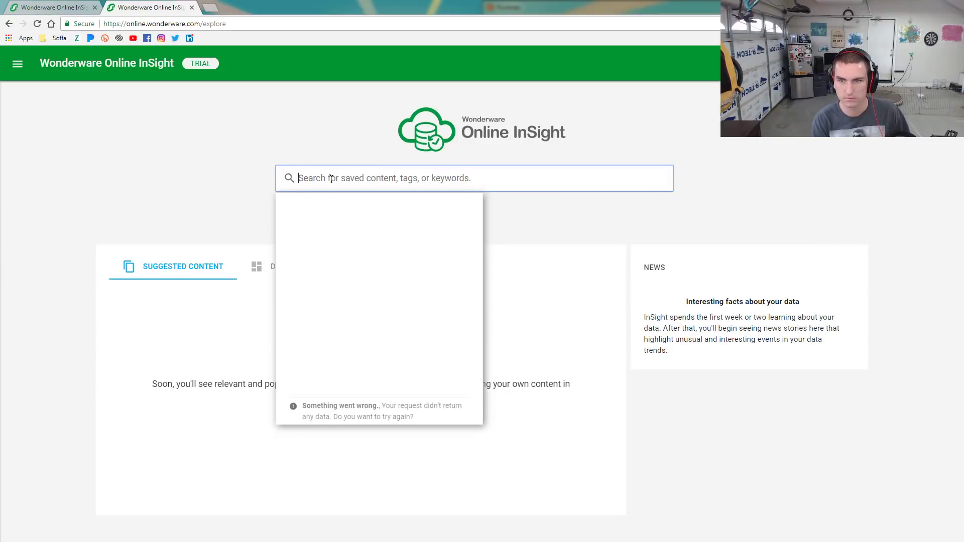
pyautogui.write('s')
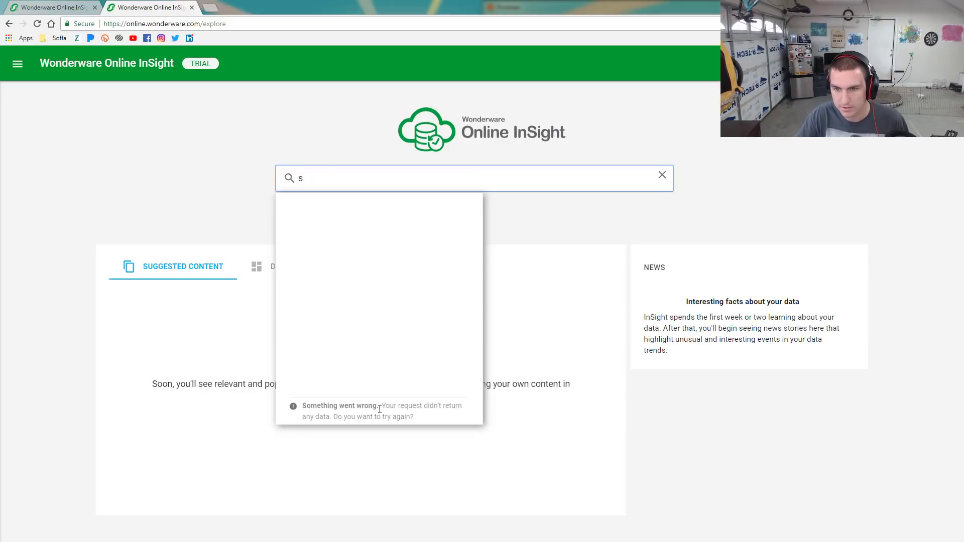
pyautogui.click(299, 414)
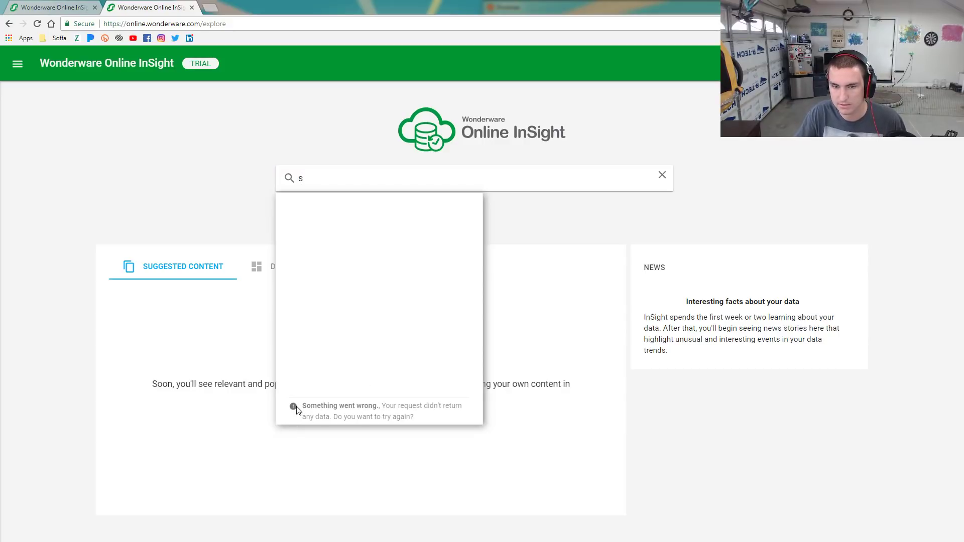
pyautogui.click(284, 265)
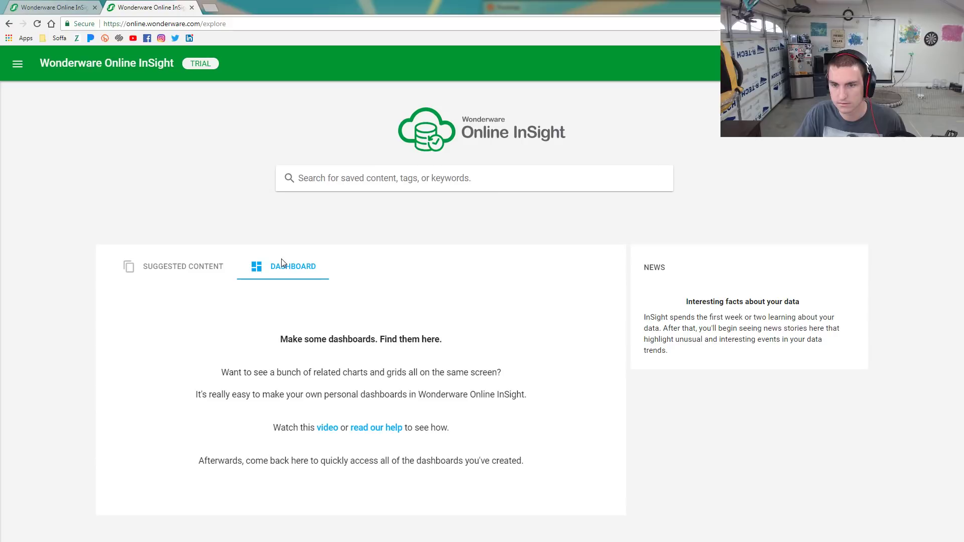
# Check the account menu and app switcher, glance at Postman, then return to InSight
pyautogui.click(938, 63)
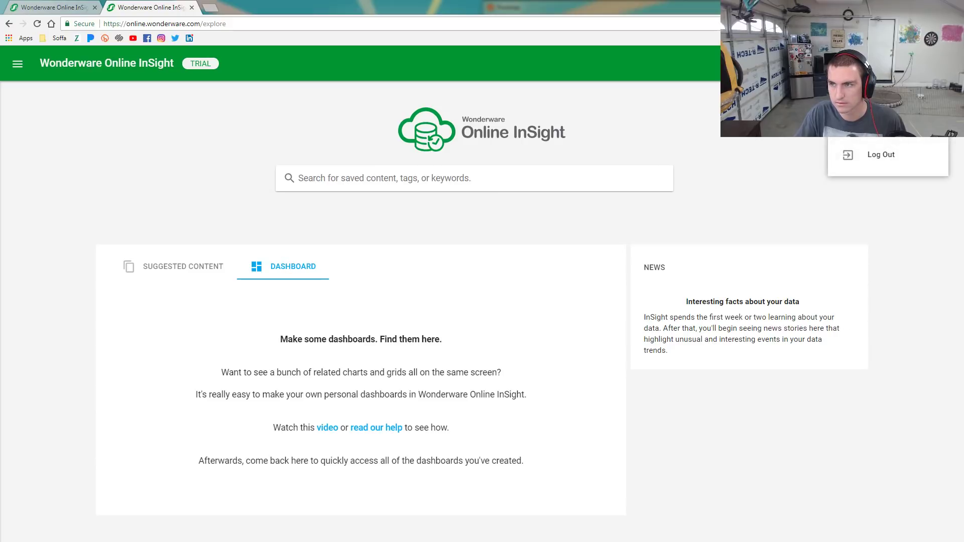
pyautogui.click(907, 63)
pyautogui.click(907, 63)
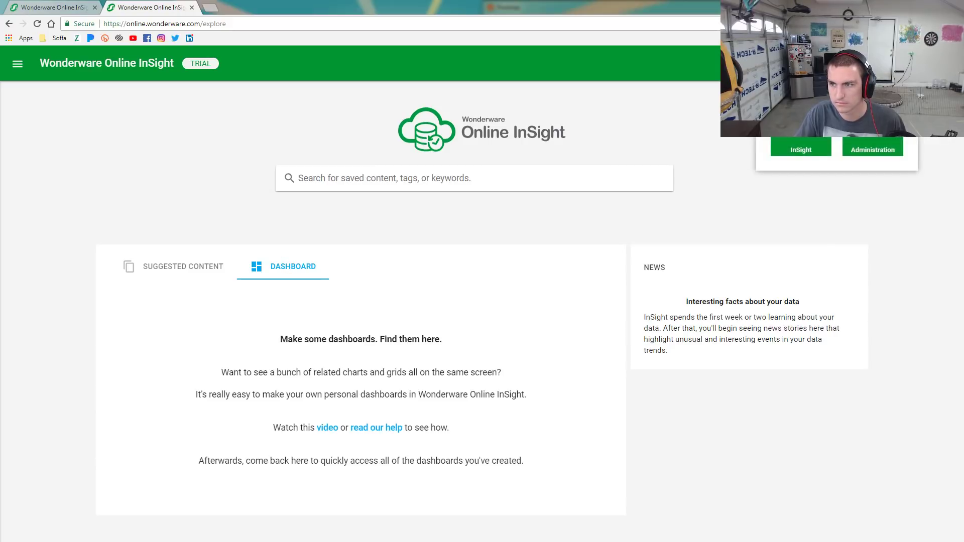
pyautogui.click(787, 205)
pyautogui.hotkey('alt', 'Tab')
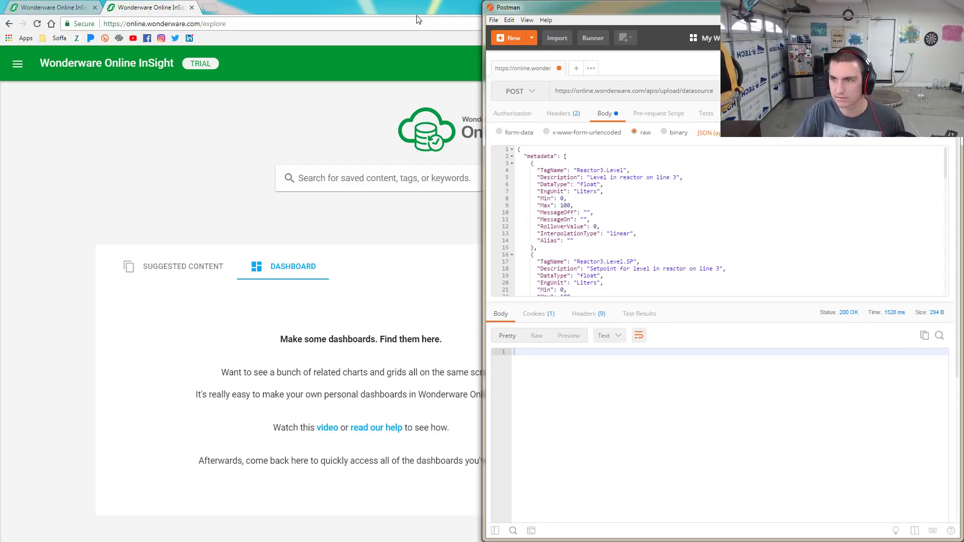
pyautogui.click(374, 17)
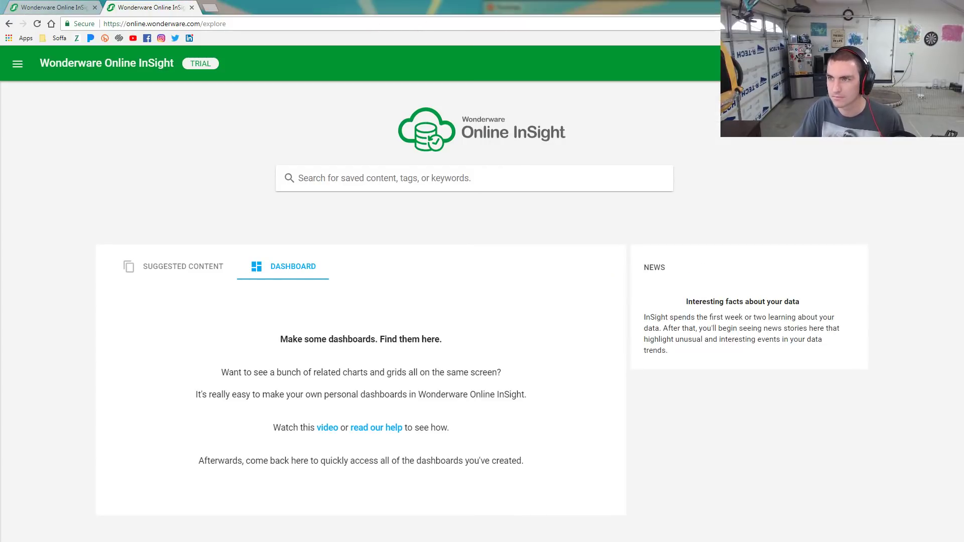
# Replace the Postman request body with the sample JSON tag data file
pyautogui.click(918, 5)
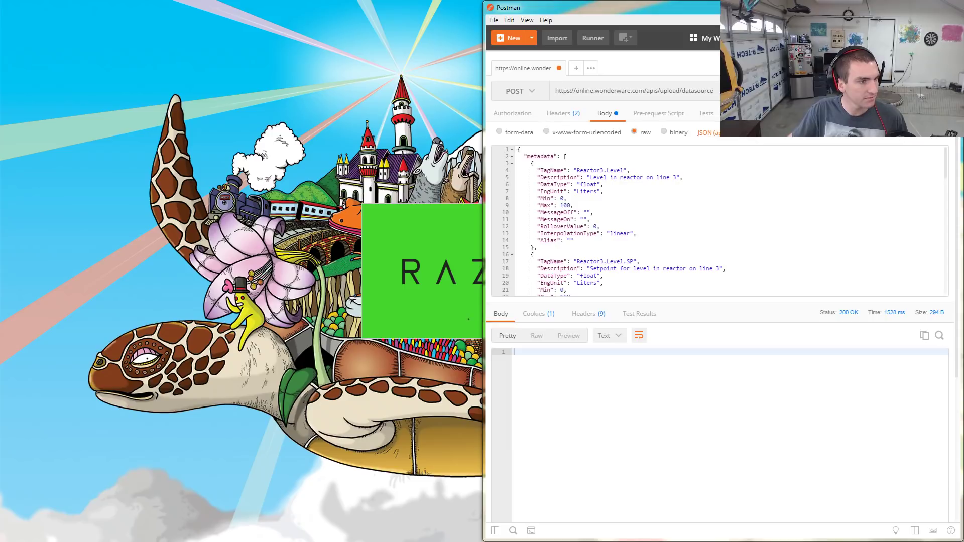
pyautogui.hotkey('alt', 'Tab')
pyautogui.scroll(-12, 451, 290)
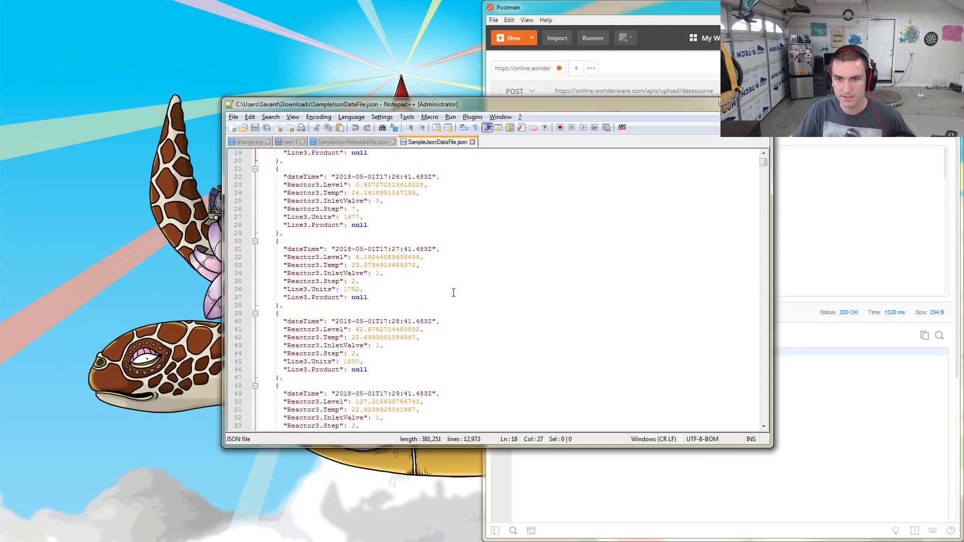
pyautogui.hotkey('ctrl', 'a')
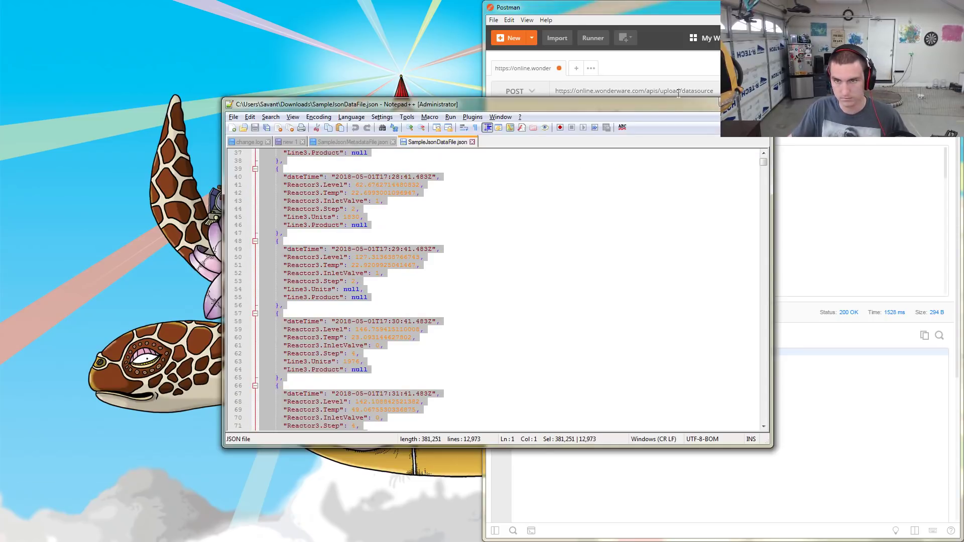
pyautogui.click(734, 104)
pyautogui.click(667, 230)
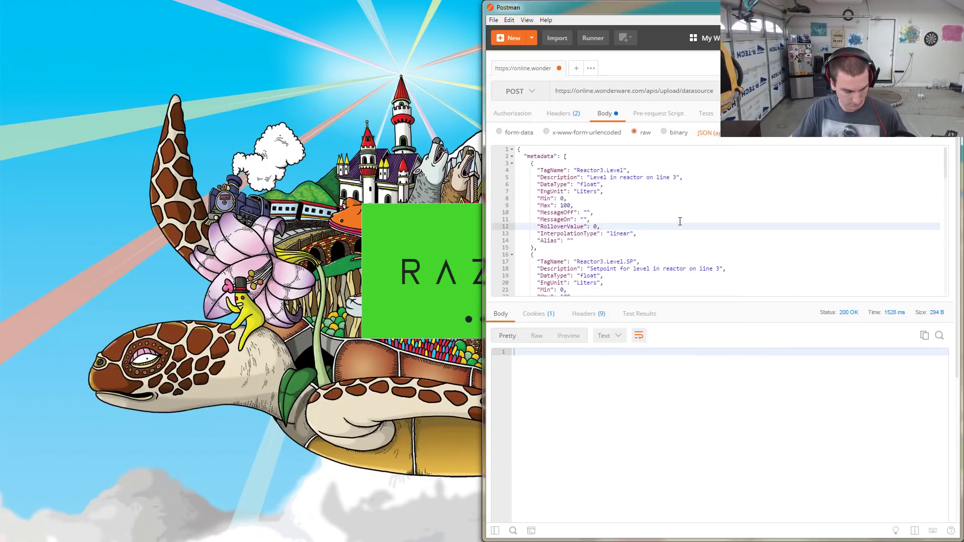
pyautogui.hotkey('ctrl', 'a')
pyautogui.hotkey('ctrl', 'v')
# Check the request headers, then send the POST to apis/upload/datasource, getting 200 OK
pyautogui.scroll(3, 865, 217)
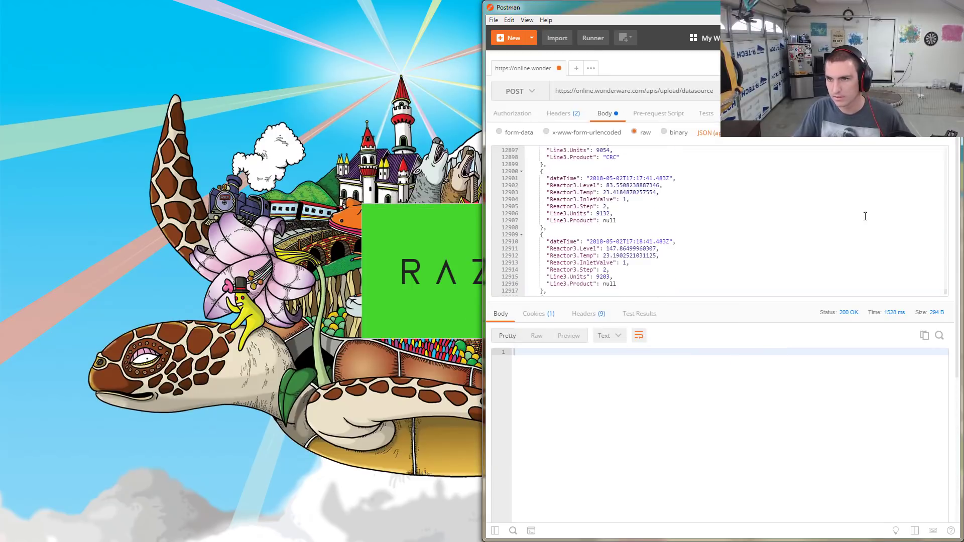
pyautogui.click(564, 115)
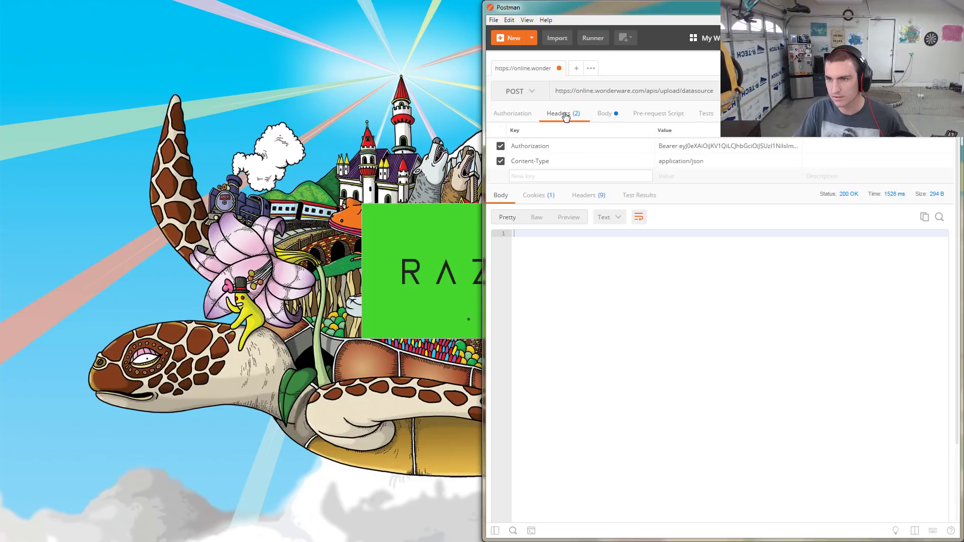
pyautogui.click(611, 172)
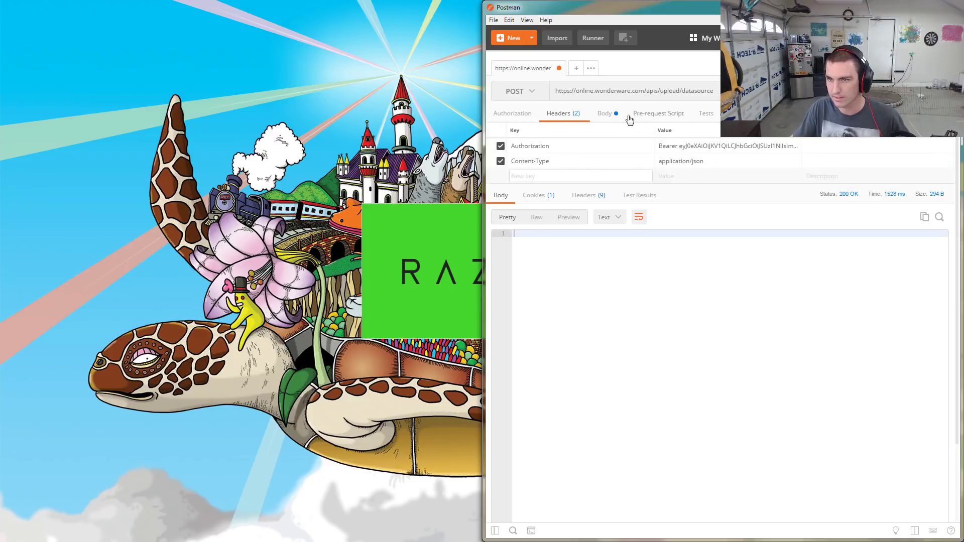
pyautogui.click(607, 116)
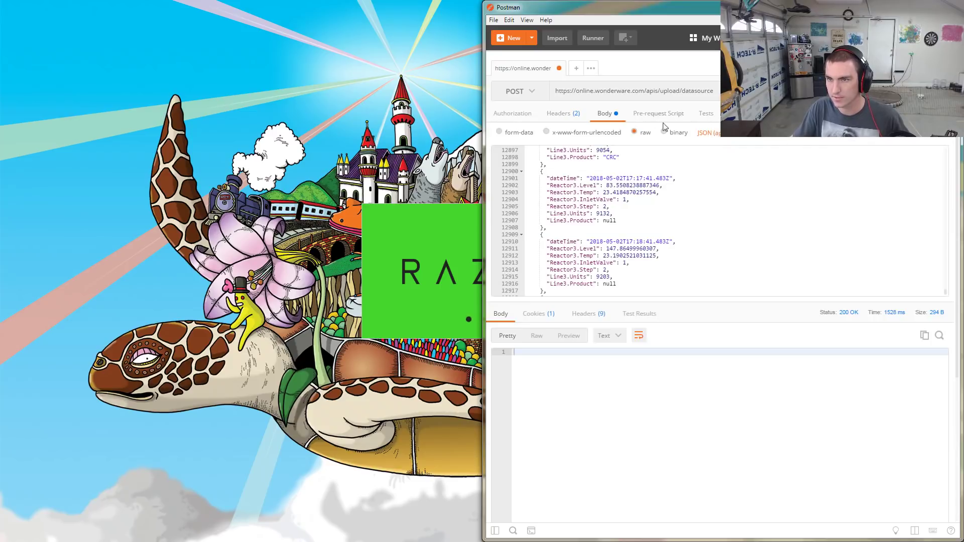
pyautogui.click(675, 275)
pyautogui.scroll(10, 693, 272)
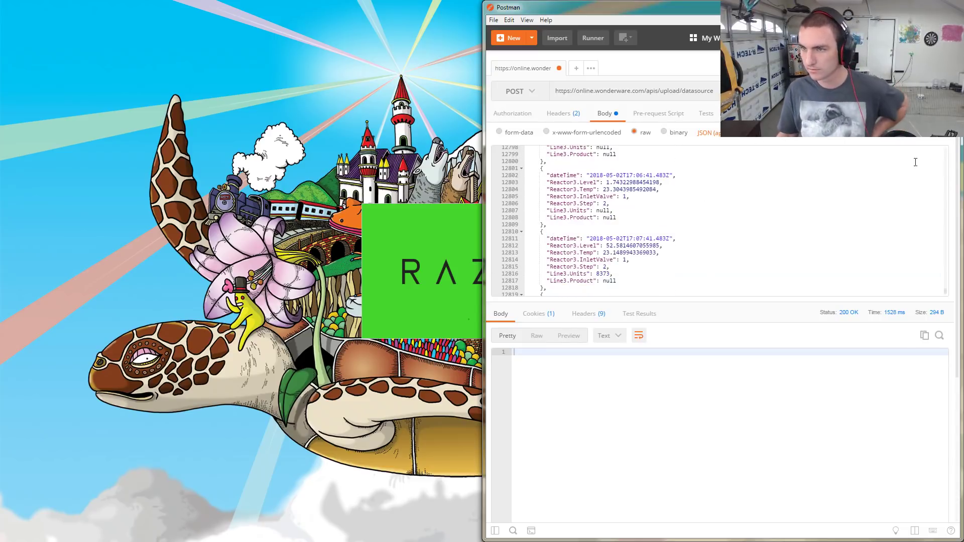
pyautogui.click(871, 91)
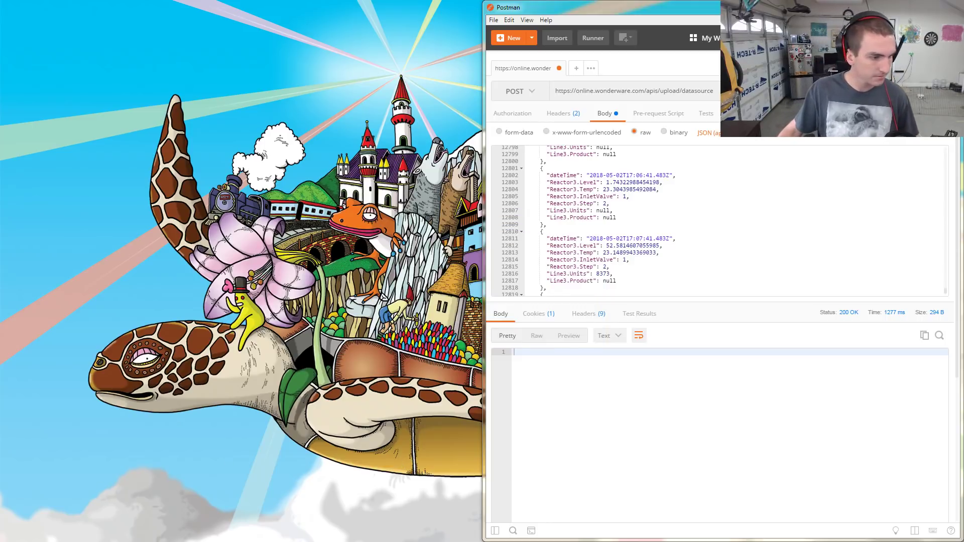
# Snap the first InSight tab beside Postman and toggle between Dashboard and Suggested Content
pyautogui.hotkey('alt', 'Tab')
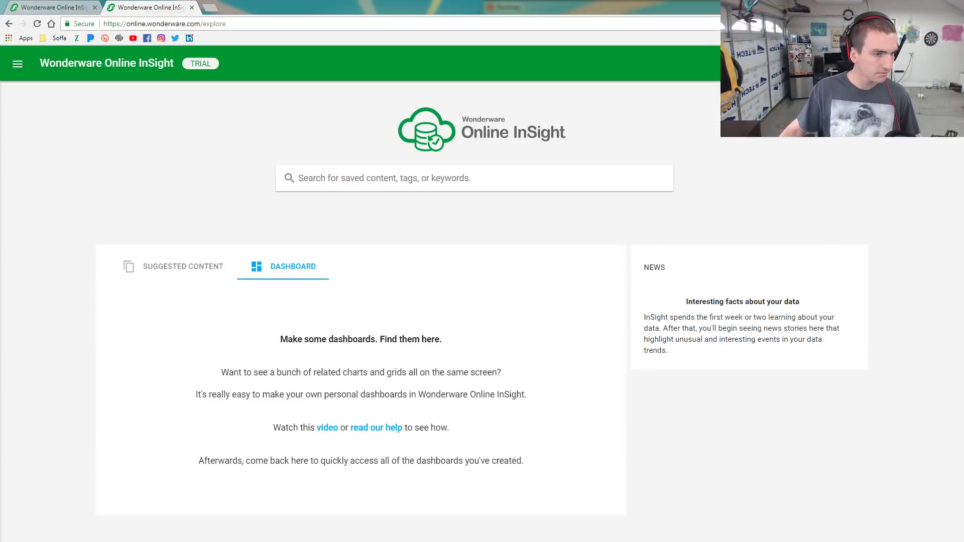
pyautogui.click(70, 7)
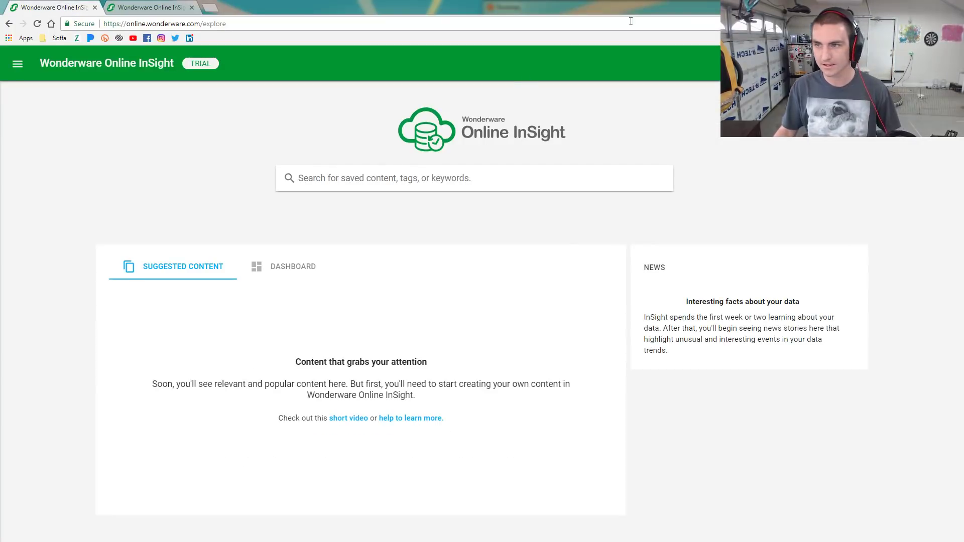
pyautogui.press('super+Left')
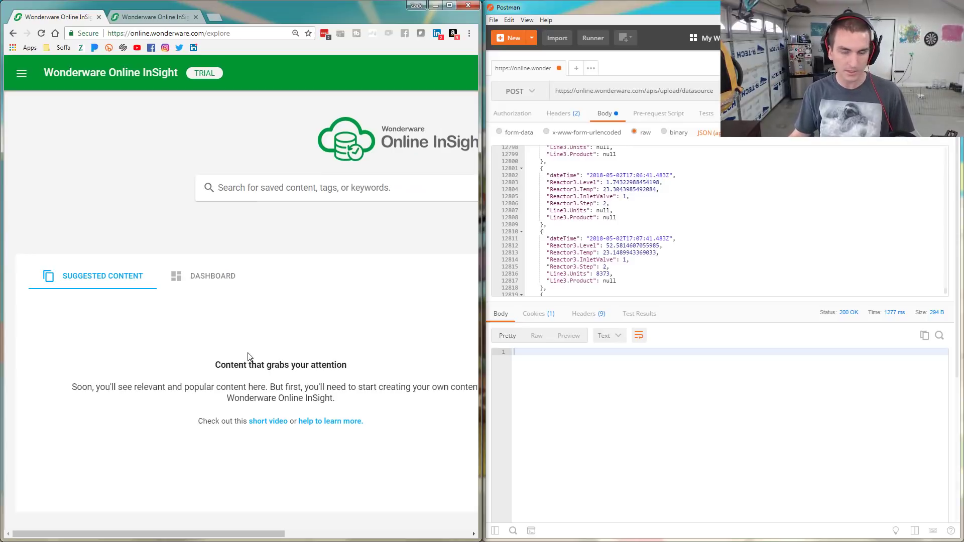
pyautogui.moveTo(280, 534); pyautogui.dragTo(193, 525)
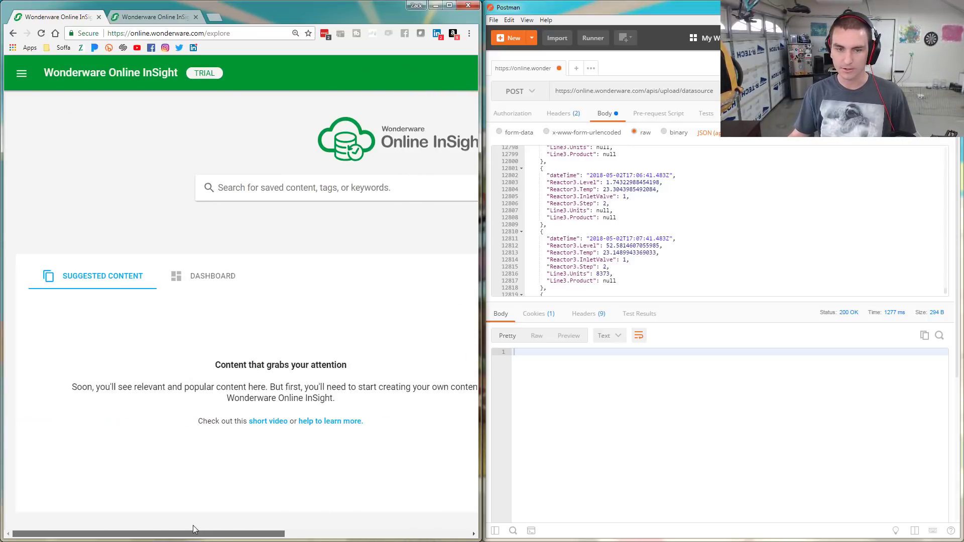
pyautogui.click(199, 280)
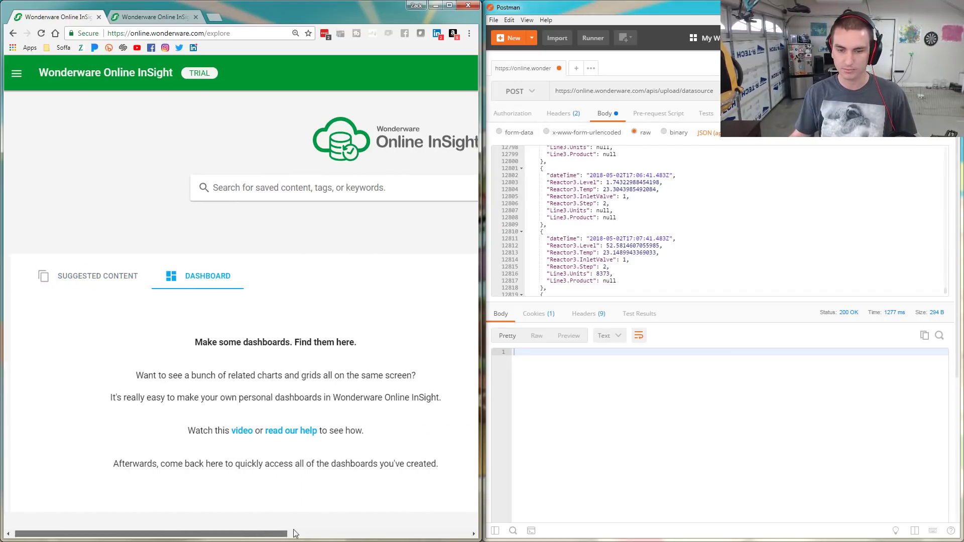
pyautogui.moveTo(261, 534); pyautogui.dragTo(259, 474)
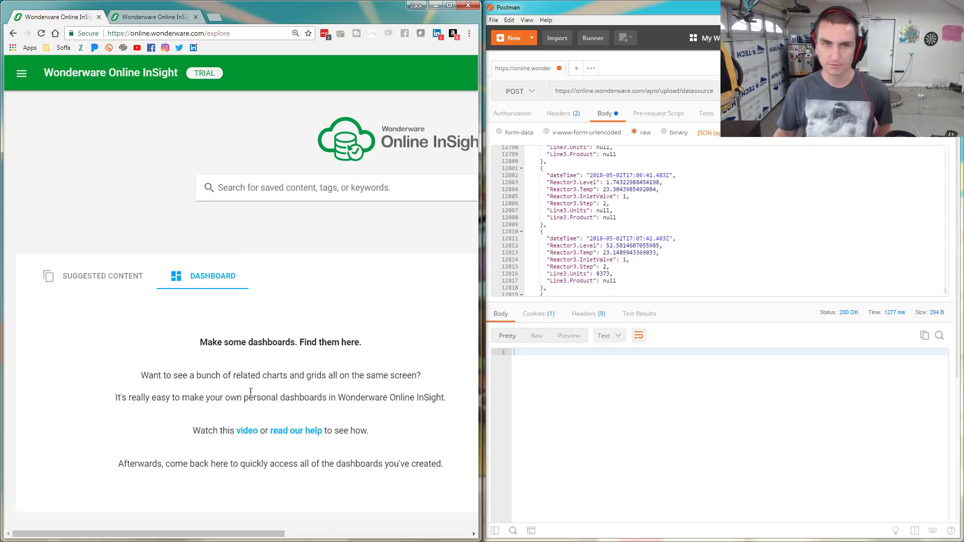
pyautogui.click(95, 278)
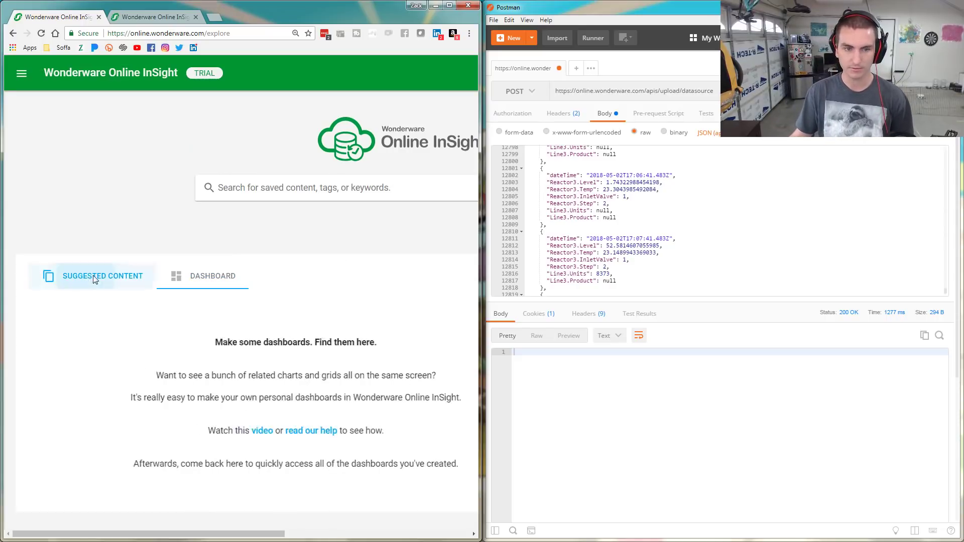
pyautogui.click(197, 277)
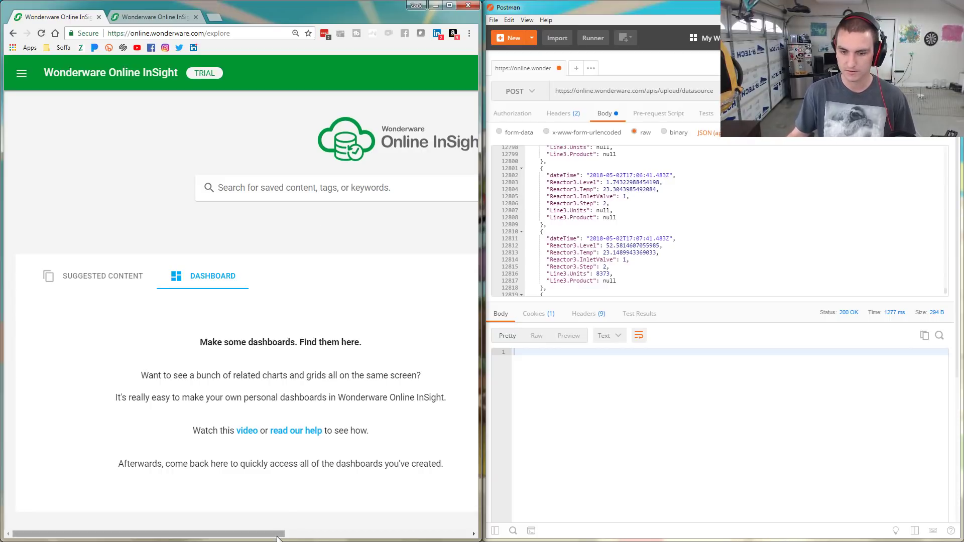
pyautogui.moveTo(276, 534); pyautogui.dragTo(166, 530)
pyautogui.moveTo(334, 541); pyautogui.dragTo(224, 524)
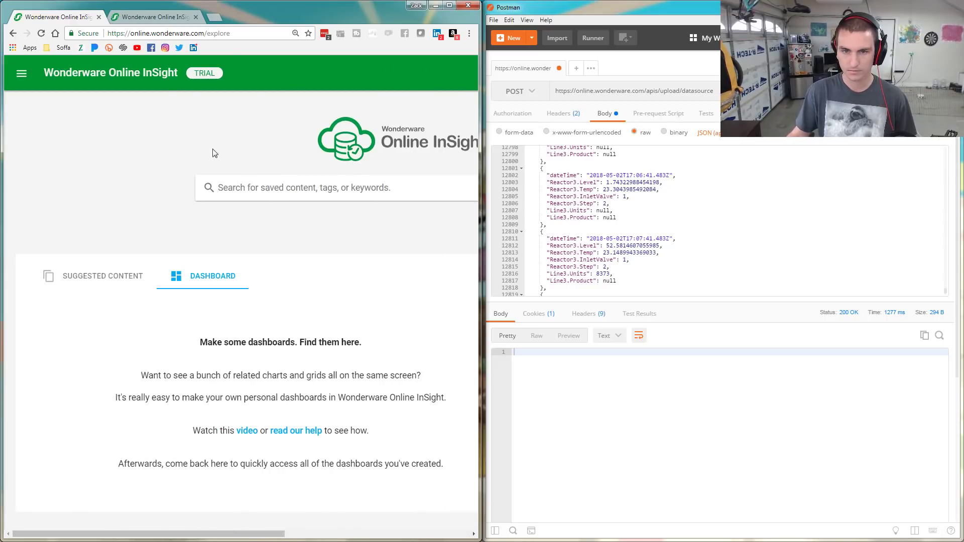
# From Home, open the search suggestions and expand 'name includes (7)' to list the uploaded tags
pyautogui.click(22, 74)
pyautogui.click(49, 115)
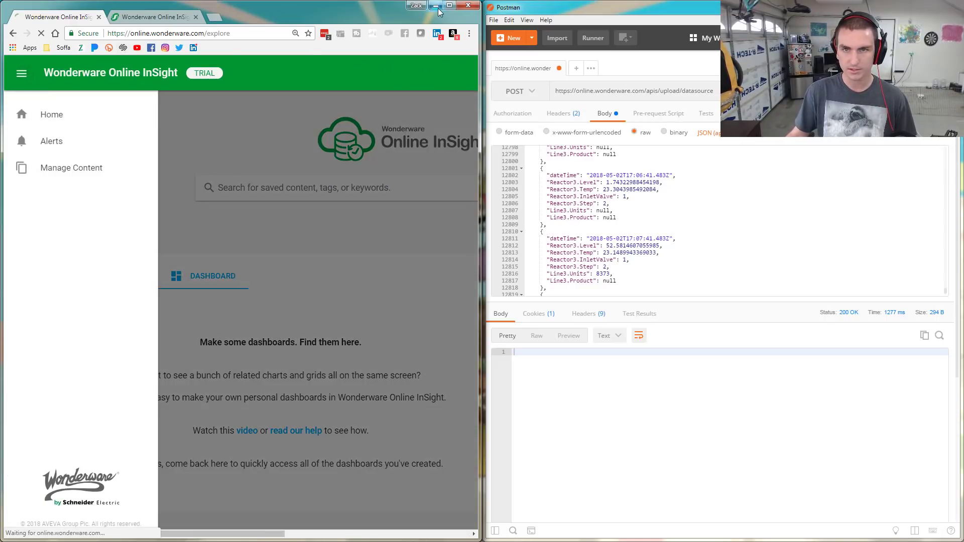
pyautogui.click(451, 6)
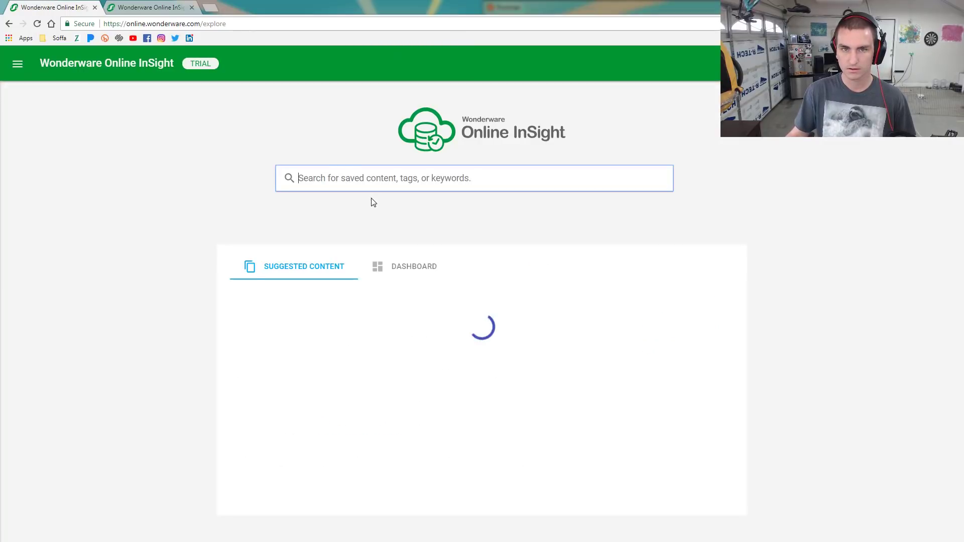
pyautogui.click(340, 180)
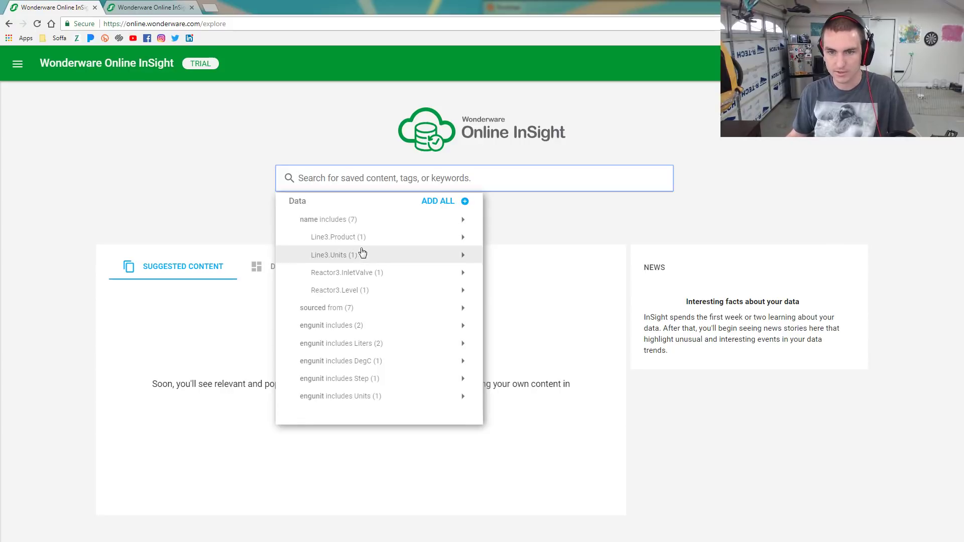
pyautogui.click(466, 201)
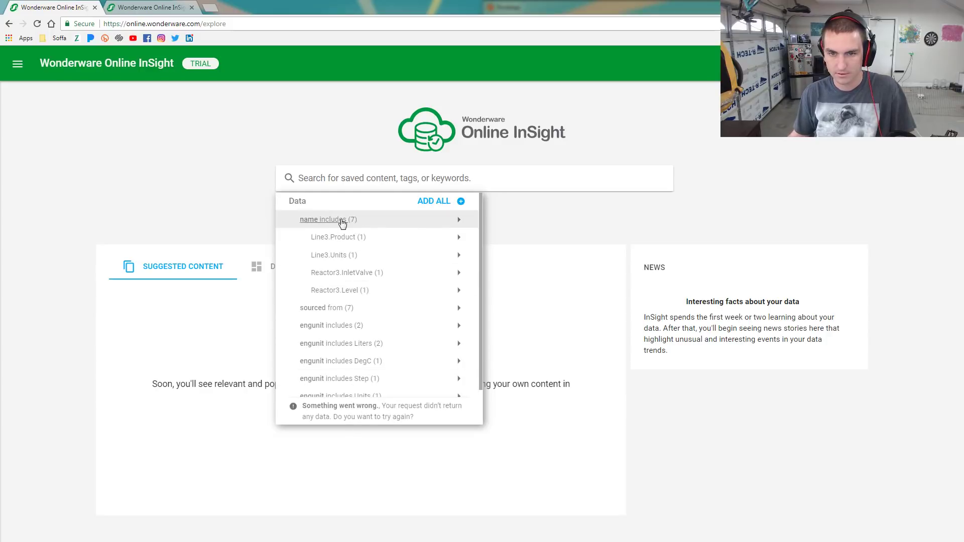
pyautogui.click(459, 220)
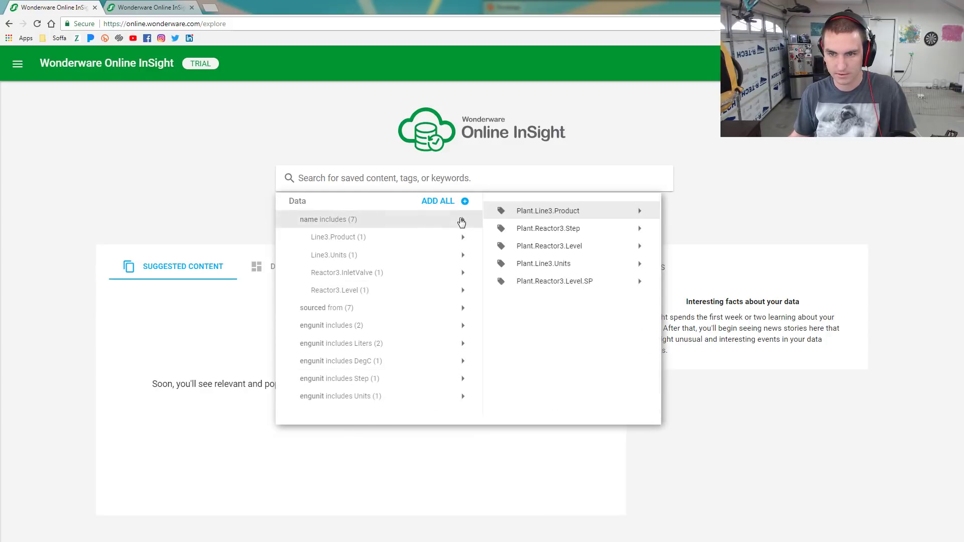
# Open Plant.Line3.Product as String data: current value CRC, 44 transitions across five codes
pyautogui.click(576, 212)
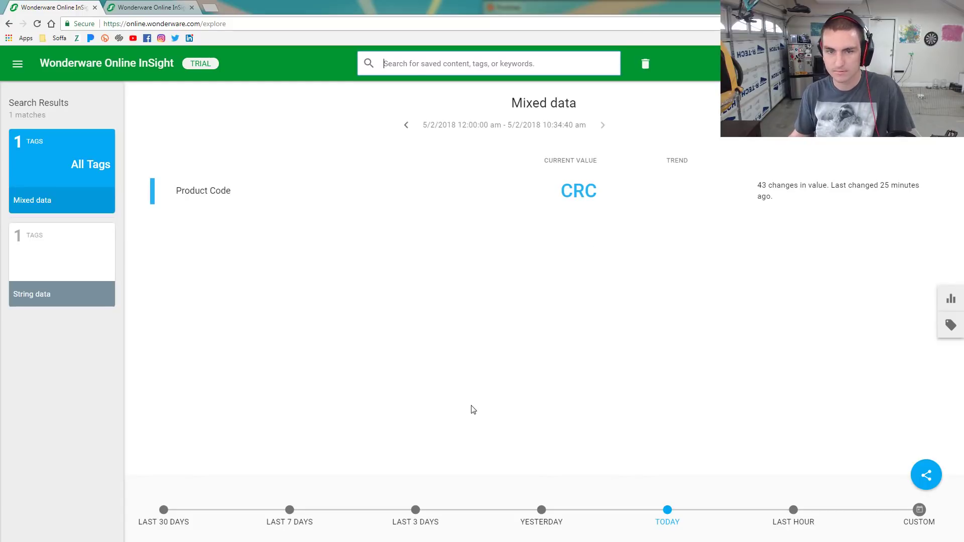
pyautogui.click(52, 246)
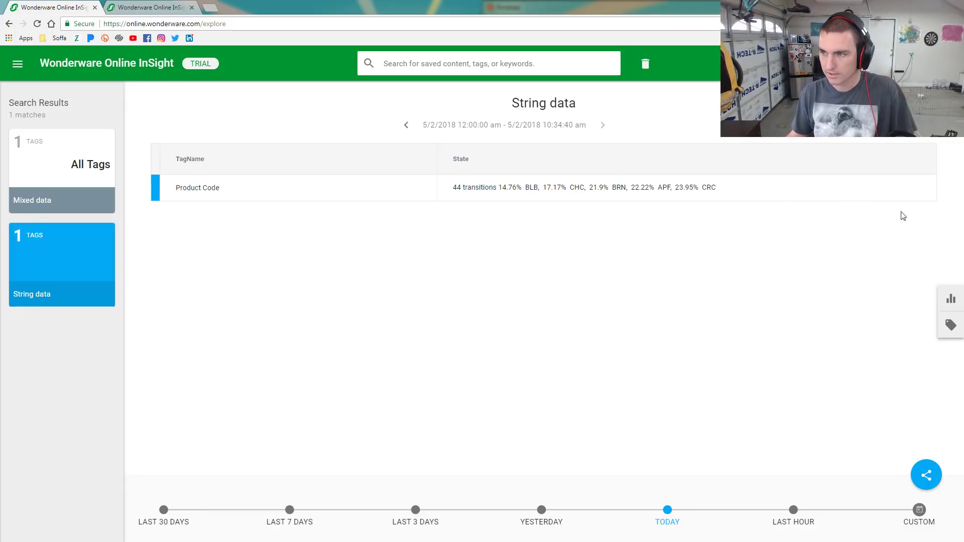
pyautogui.click(951, 302)
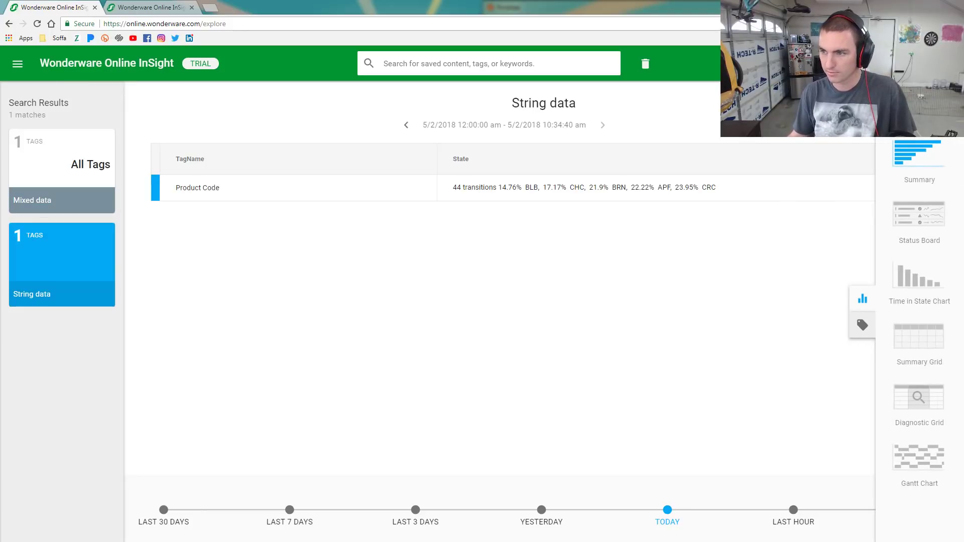
pyautogui.click(511, 219)
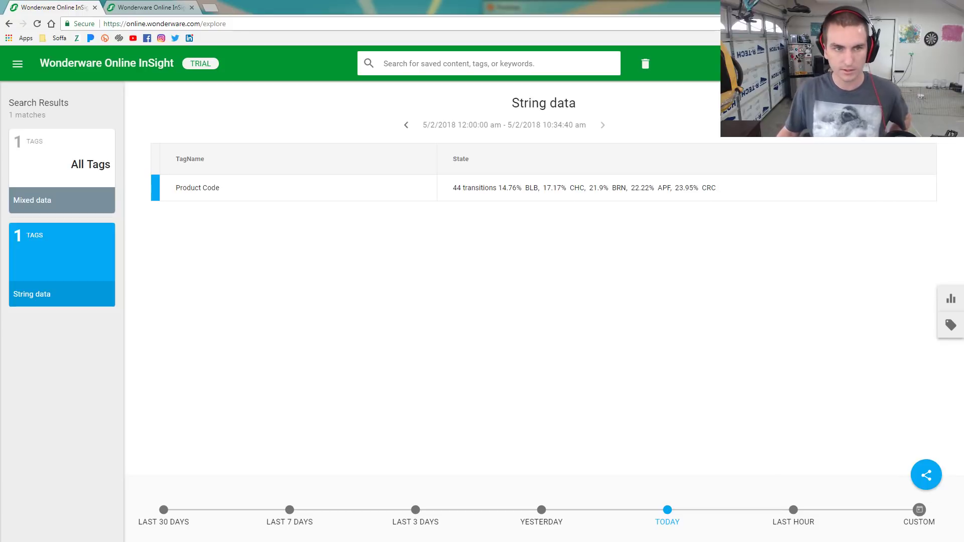
pyautogui.click(18, 60)
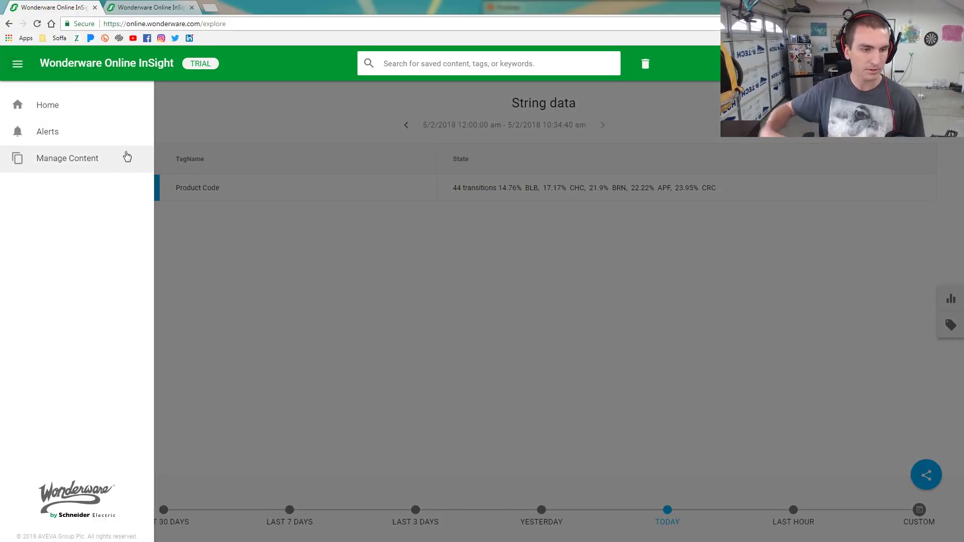
# Return to the InSight home page, toggle Dashboard and Suggested Content, and open search suggestions
pyautogui.click(67, 113)
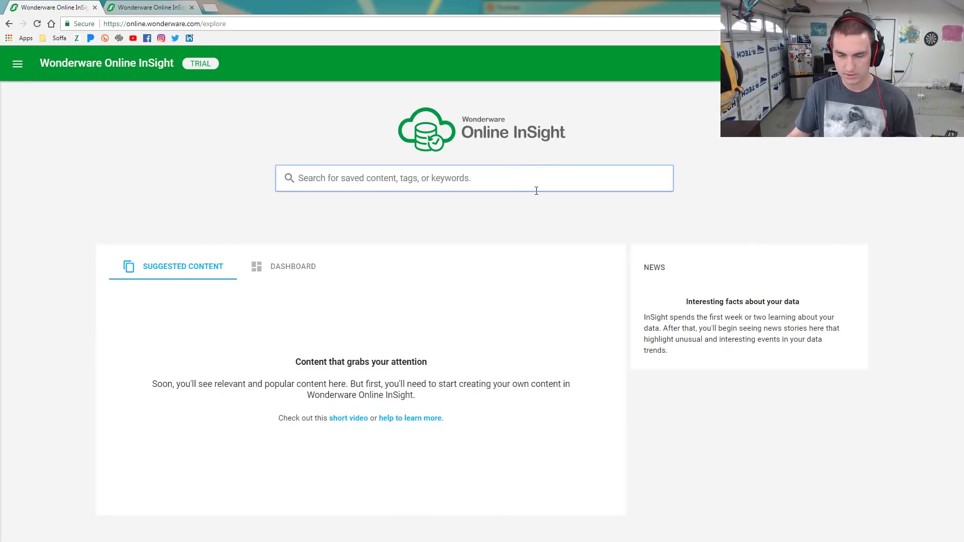
pyautogui.click(287, 277)
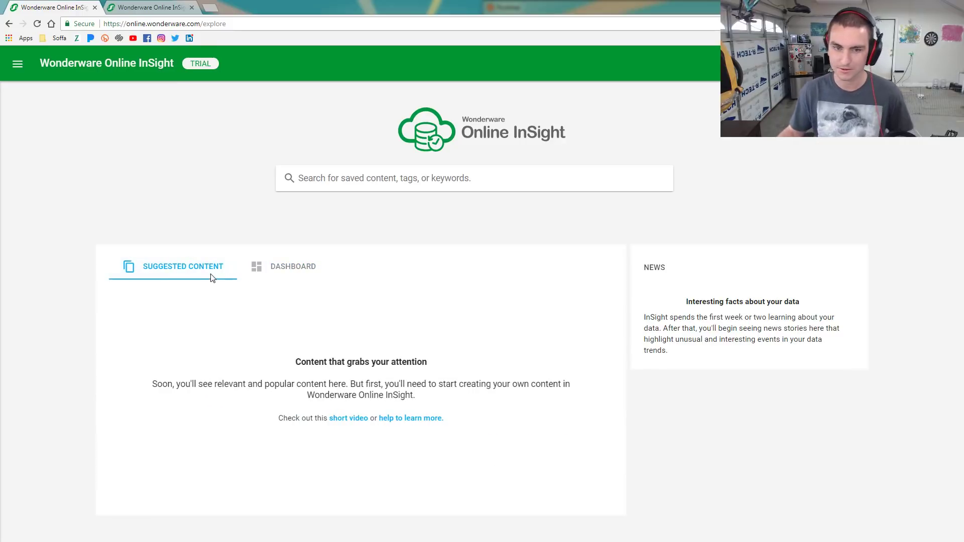
pyautogui.click(299, 280)
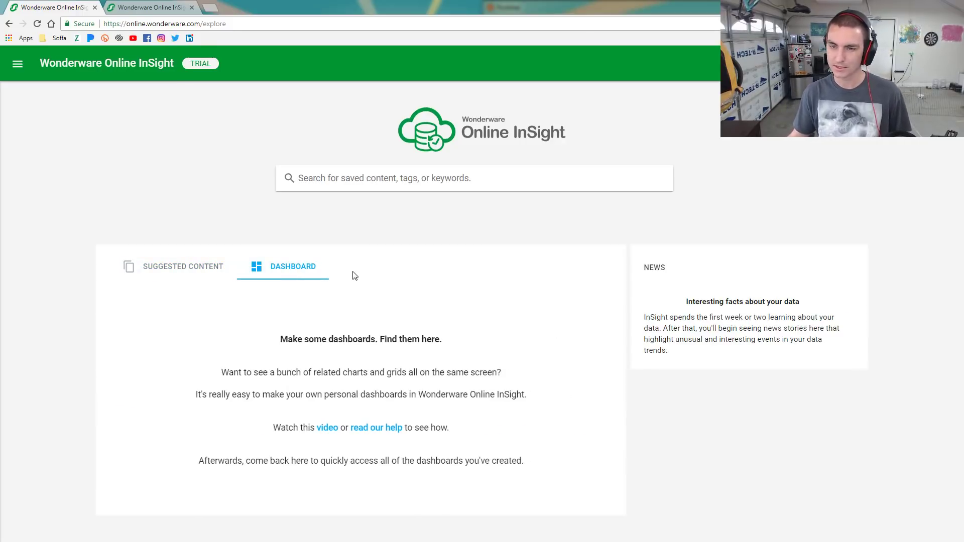
pyautogui.click(166, 275)
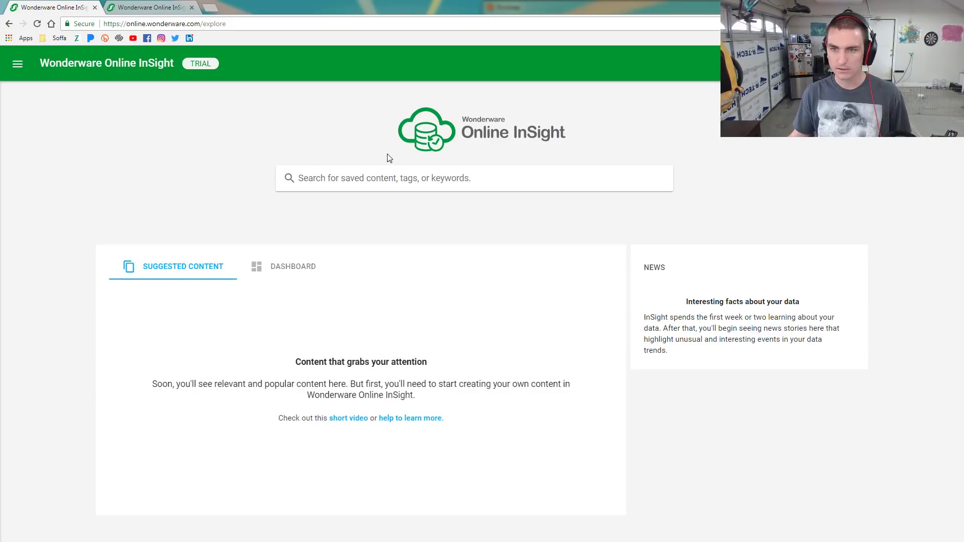
pyautogui.click(386, 179)
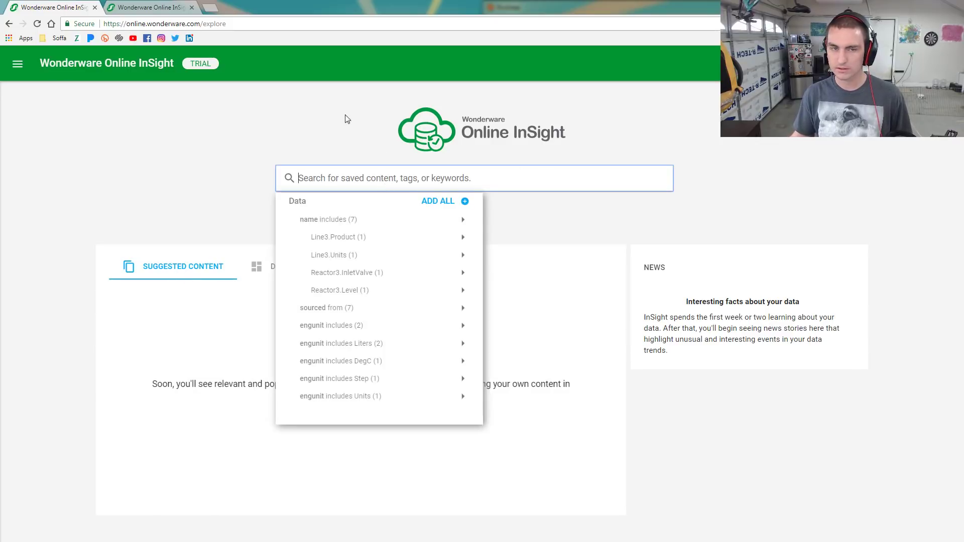
# Switch between the two InSight tabs and snap the explore page to the left half beside Postman
pyautogui.hotkey('ctrl', 'Tab')
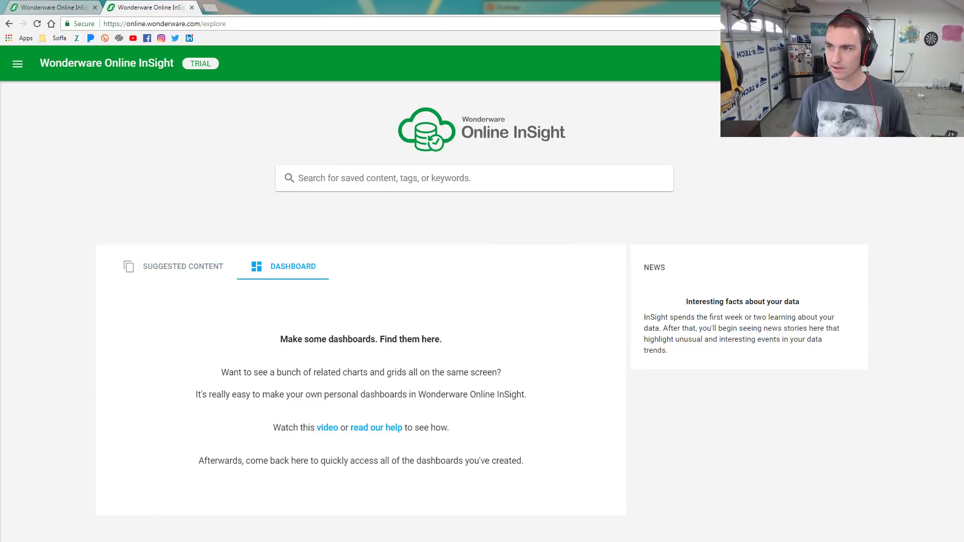
pyautogui.click(38, 10)
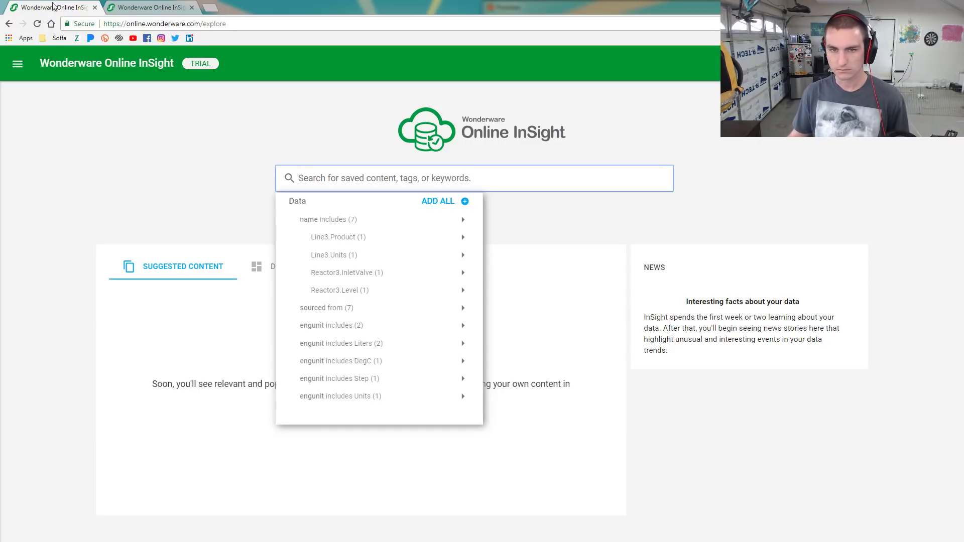
pyautogui.click(217, 108)
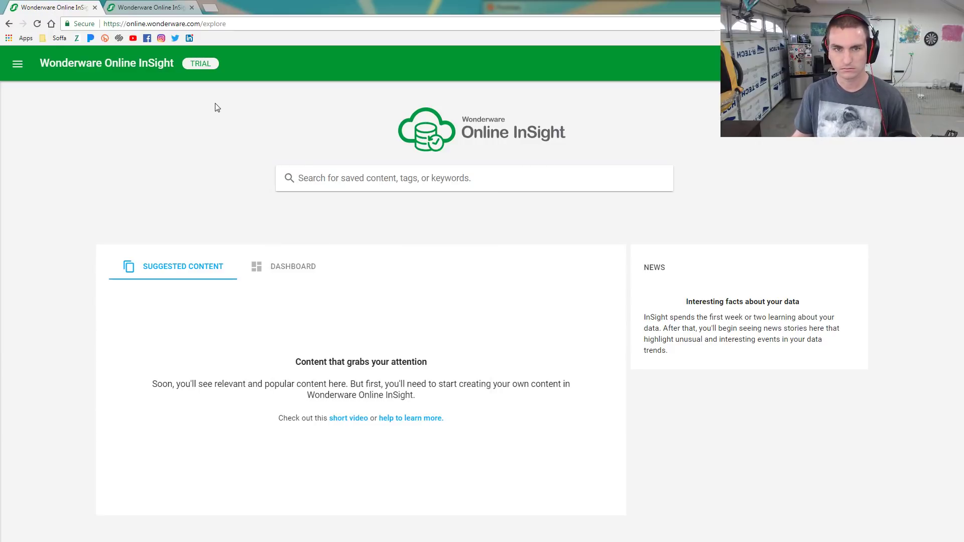
pyautogui.click(152, 7)
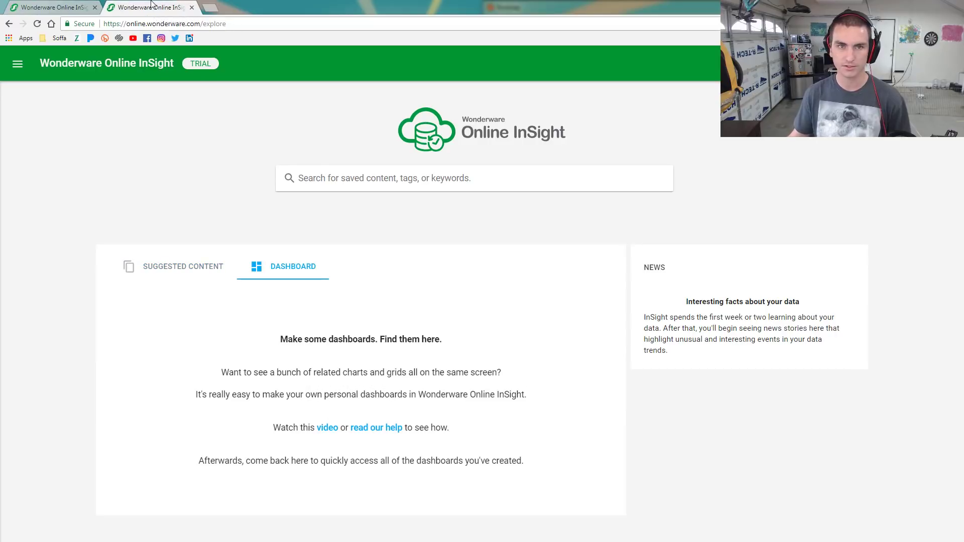
pyautogui.click(210, 271)
pyautogui.click(307, 266)
pyautogui.click(52, 9)
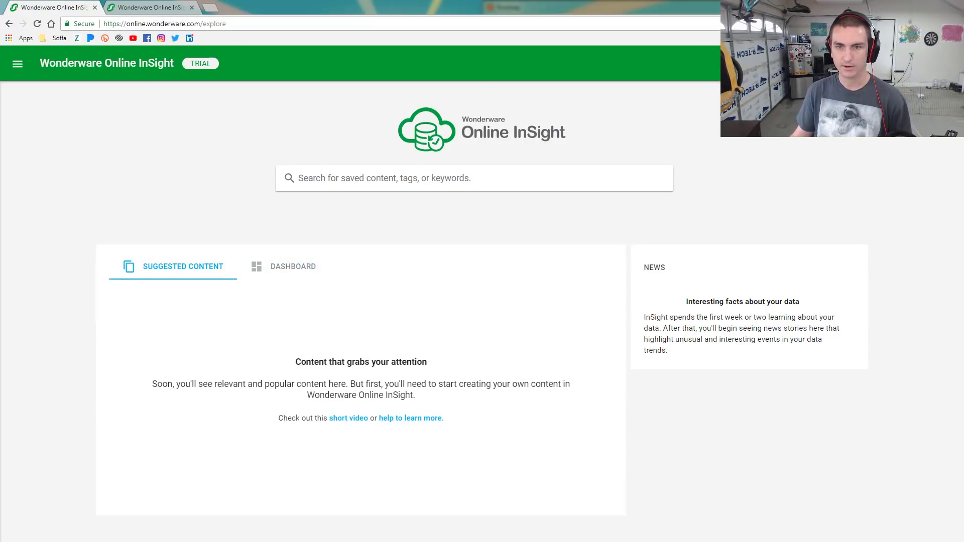
pyautogui.press('super+Left')
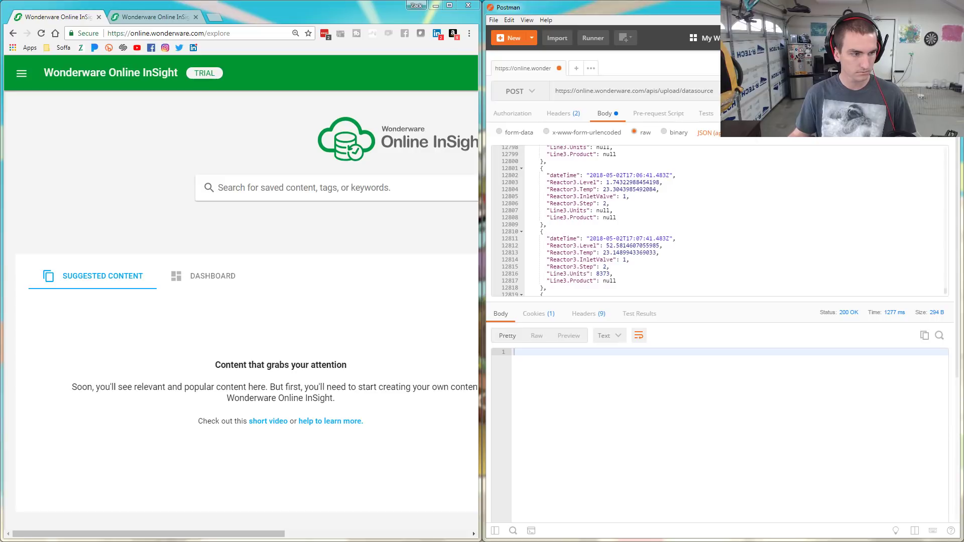
pyautogui.hotkey('alt', 'Tab')
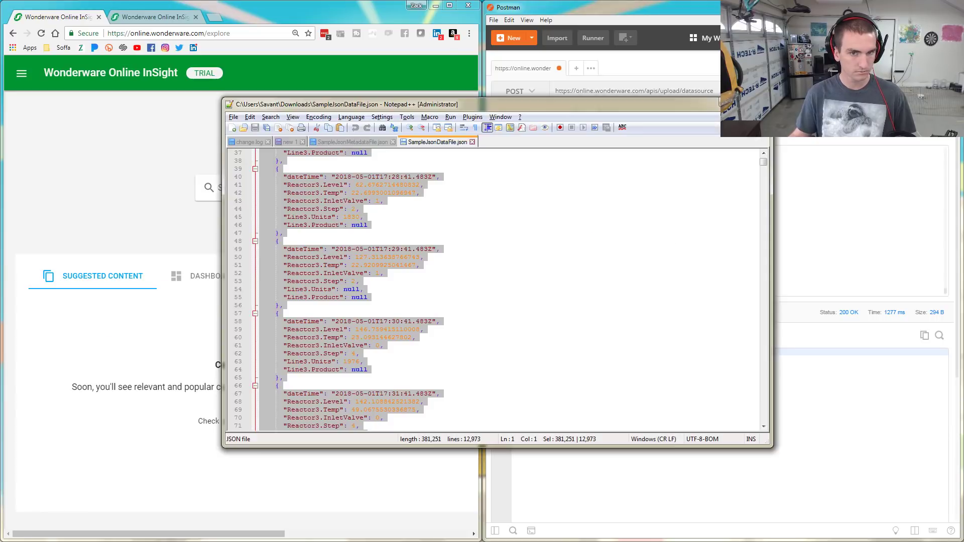
pyautogui.click(352, 143)
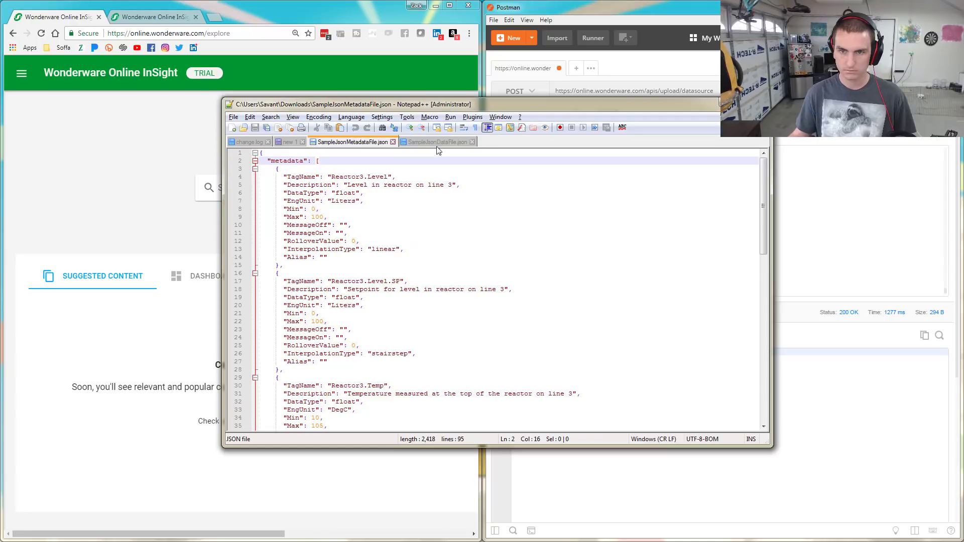
pyautogui.click(448, 143)
pyautogui.click(375, 141)
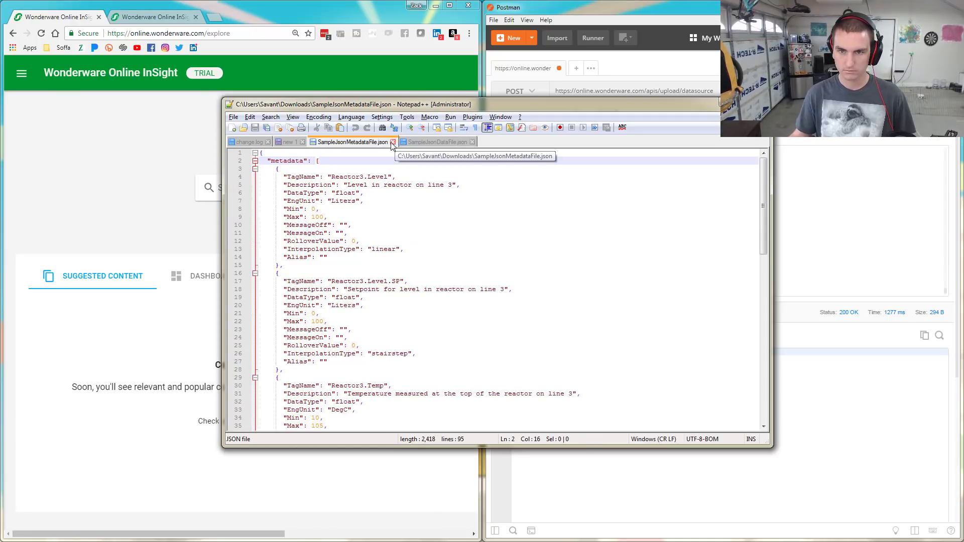
pyautogui.click(305, 144)
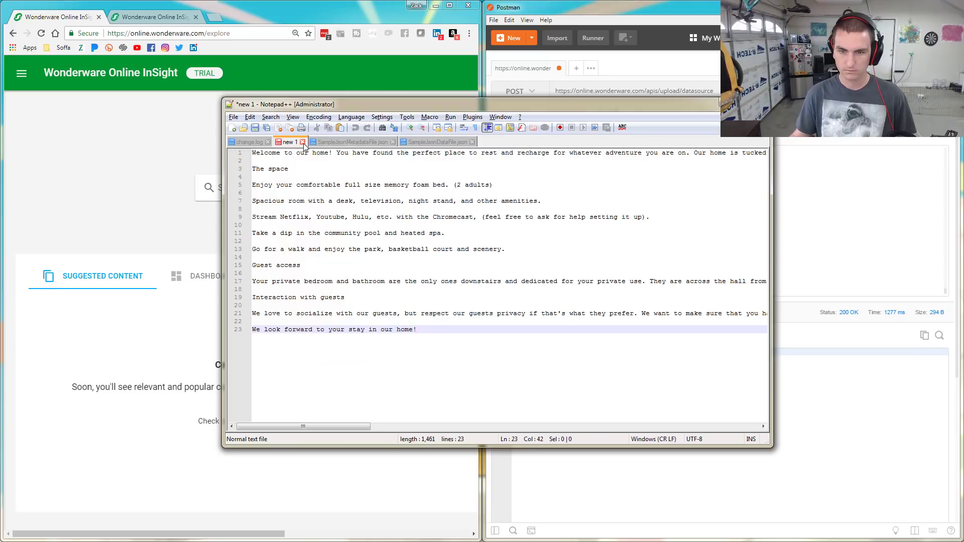
pyautogui.click(249, 143)
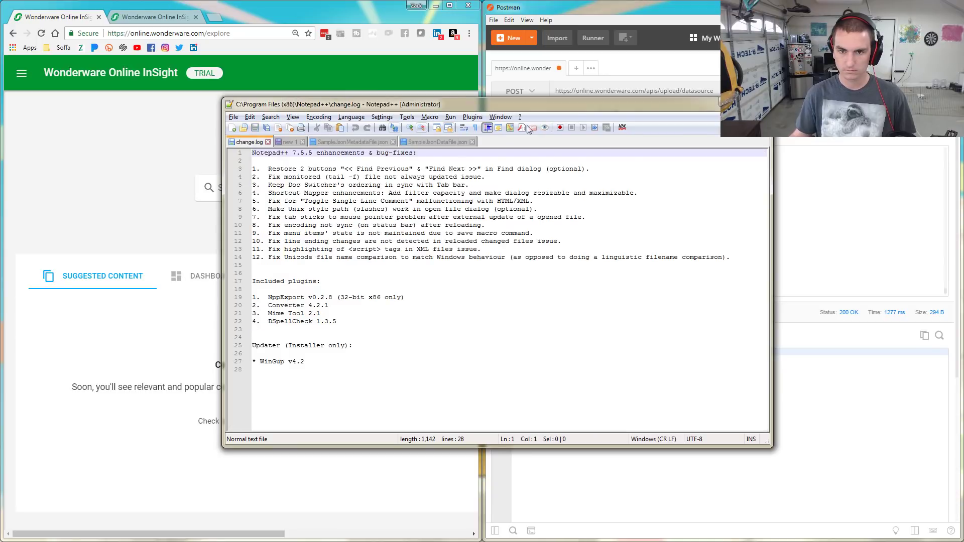
pyautogui.click(759, 103)
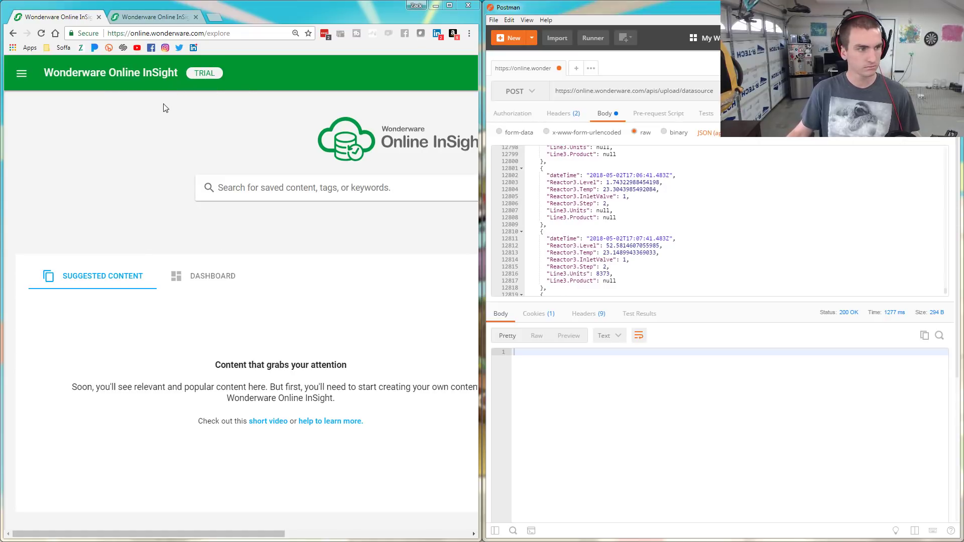
# Merge the help window into the main browser and open 'Set up and manage the efficiency model' full screen
pyautogui.hotkey('alt', 'Tab')
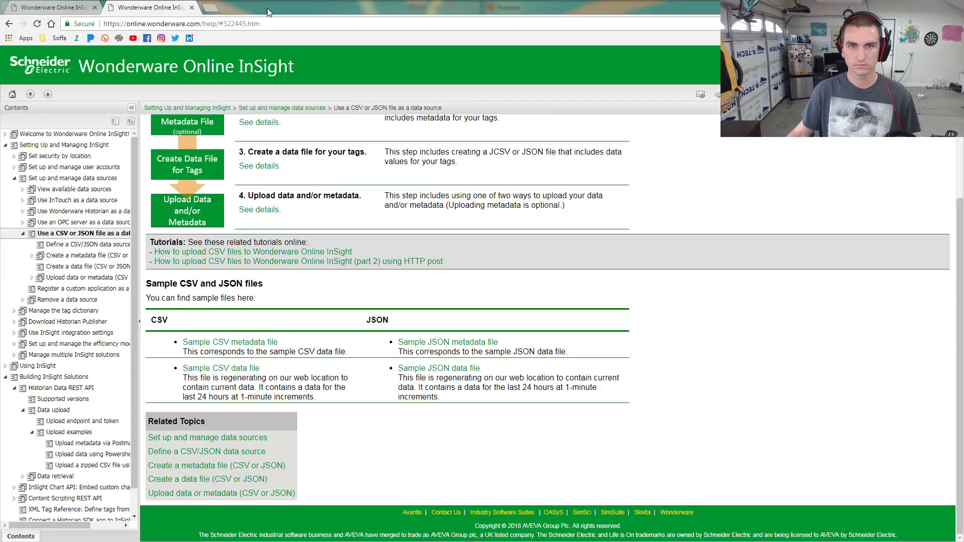
pyautogui.moveTo(267, 8)
pyautogui.mouseDown()
pyautogui.moveTo(304, 78)
pyautogui.moveTo(243, 14)
pyautogui.moveTo(252, 17)
pyautogui.mouseUp()
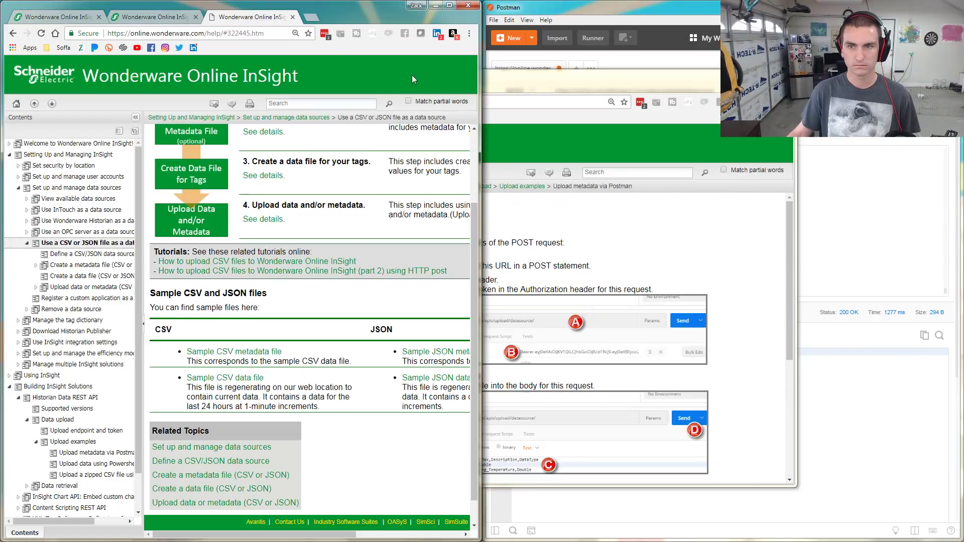
pyautogui.moveTo(209, 89); pyautogui.dragTo(346, 17)
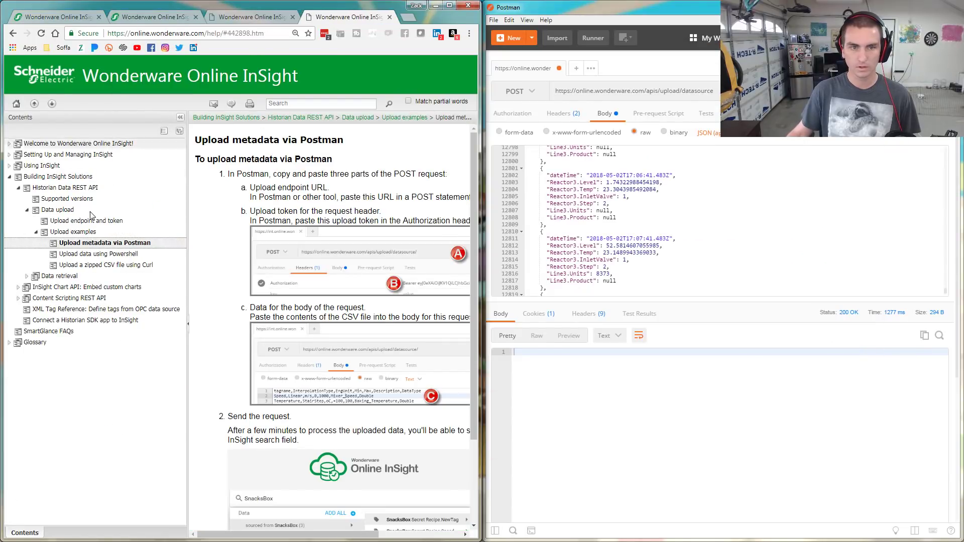
pyautogui.click(15, 156)
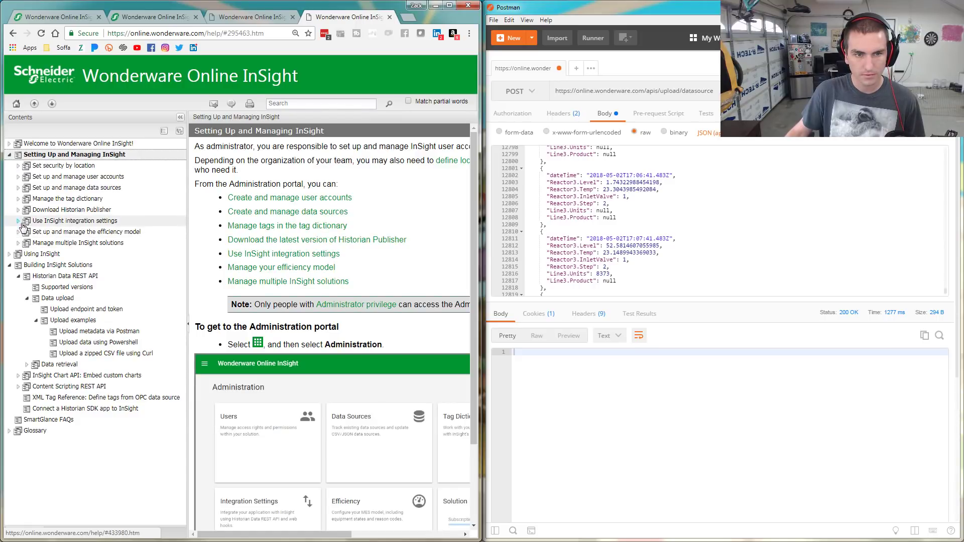
pyautogui.click(15, 278)
pyautogui.click(17, 277)
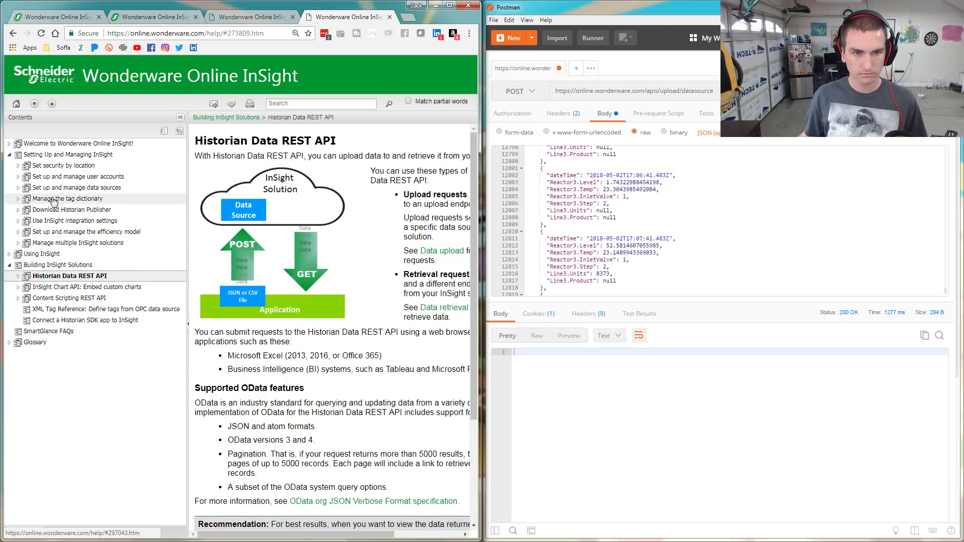
pyautogui.click(28, 232)
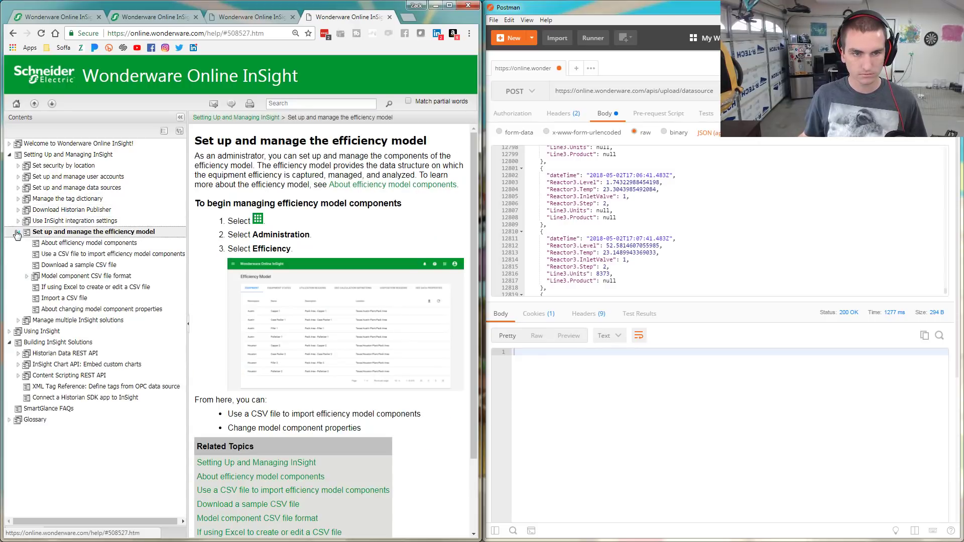
pyautogui.click(448, 5)
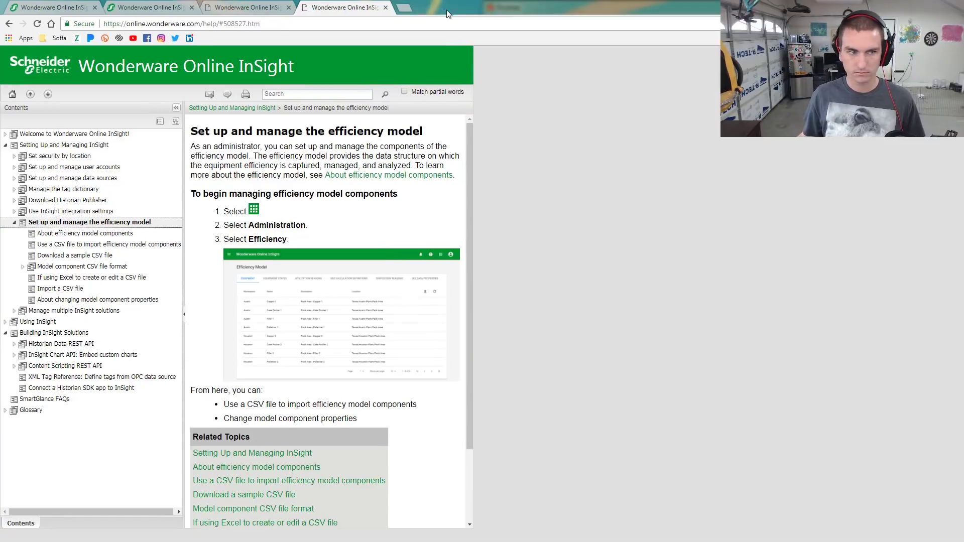
# Zoom in the help page, revisit the other tabs, then drag the contents-pane divider left
pyautogui.hotkey('ctrl', '+')
pyautogui.hotkey('ctrl', '+')
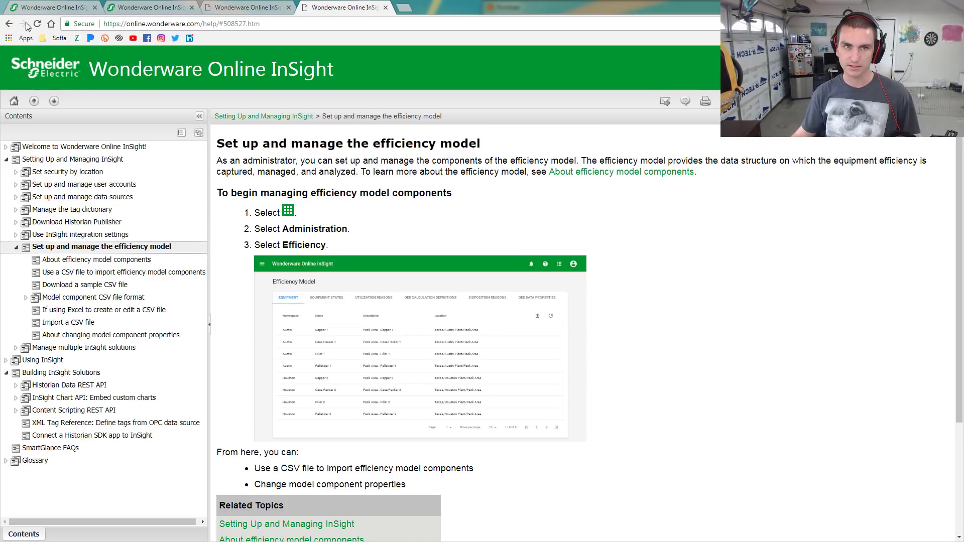
pyautogui.click(36, 8)
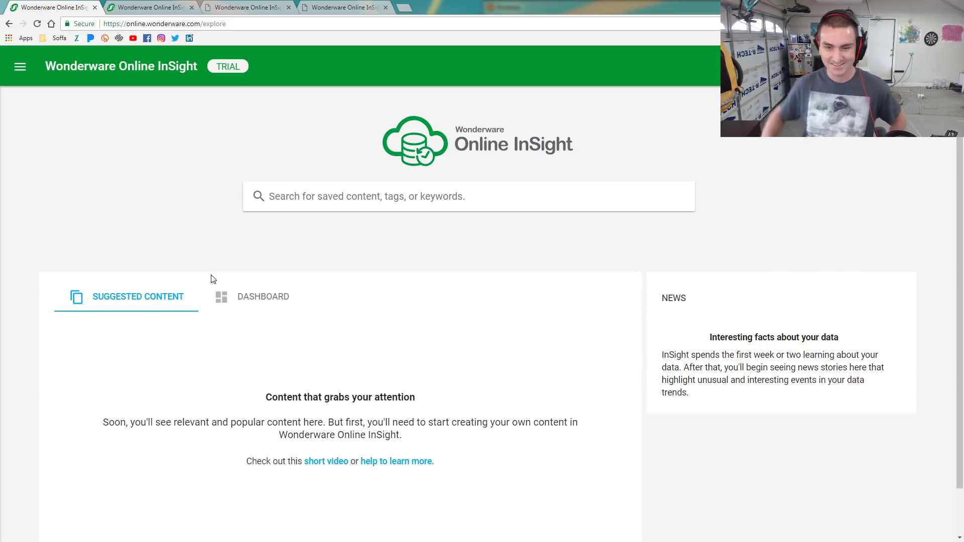
pyautogui.click(271, 310)
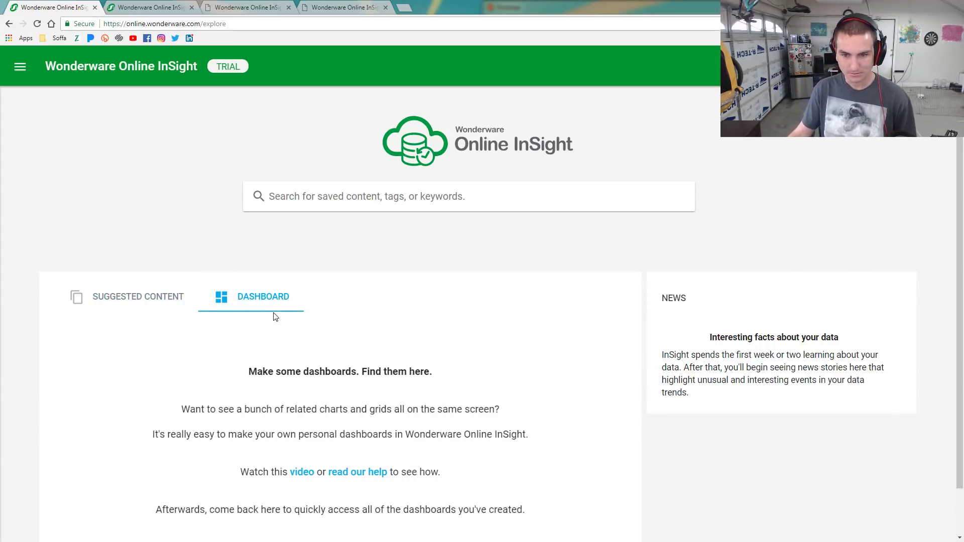
pyautogui.click(109, 286)
pyautogui.click(246, 6)
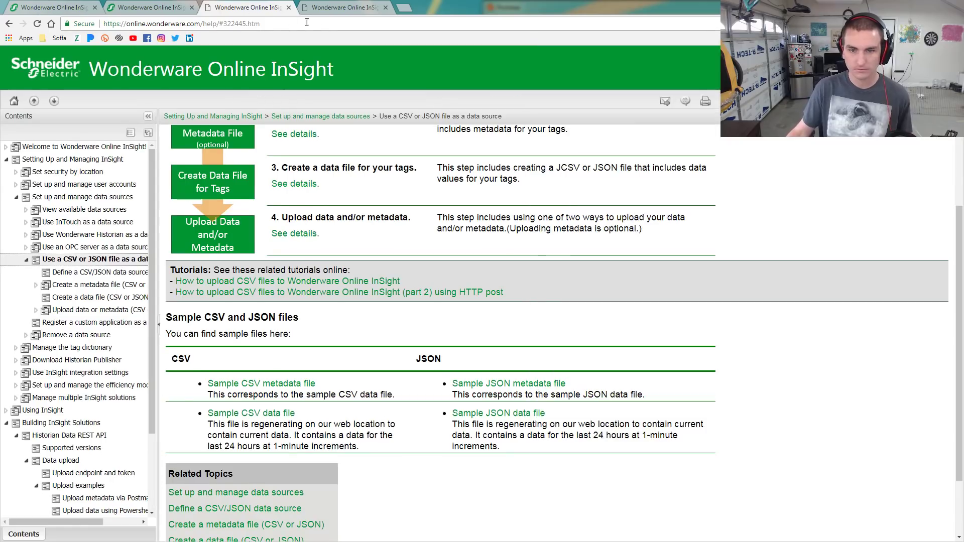
pyautogui.click(341, 7)
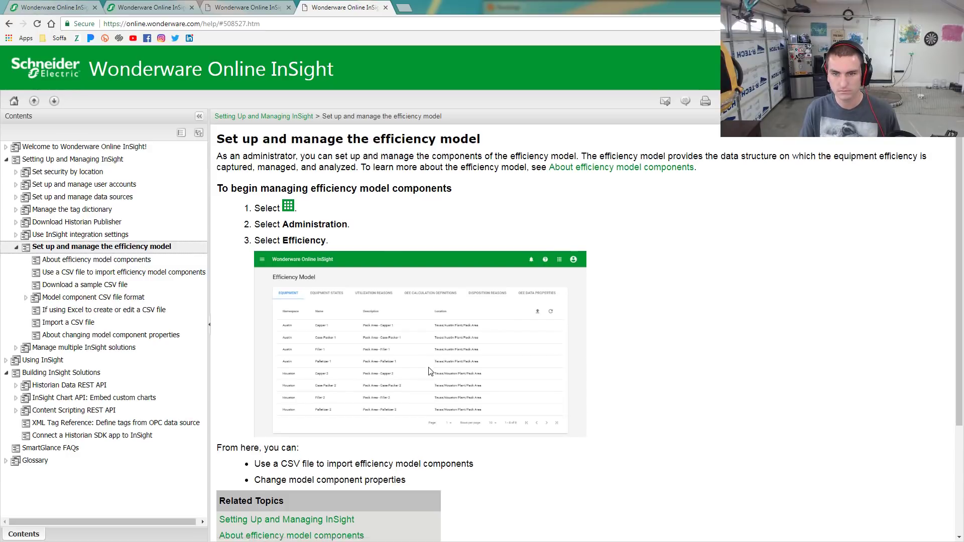
pyautogui.scroll(-3, 431, 371)
pyautogui.scroll(3, 431, 372)
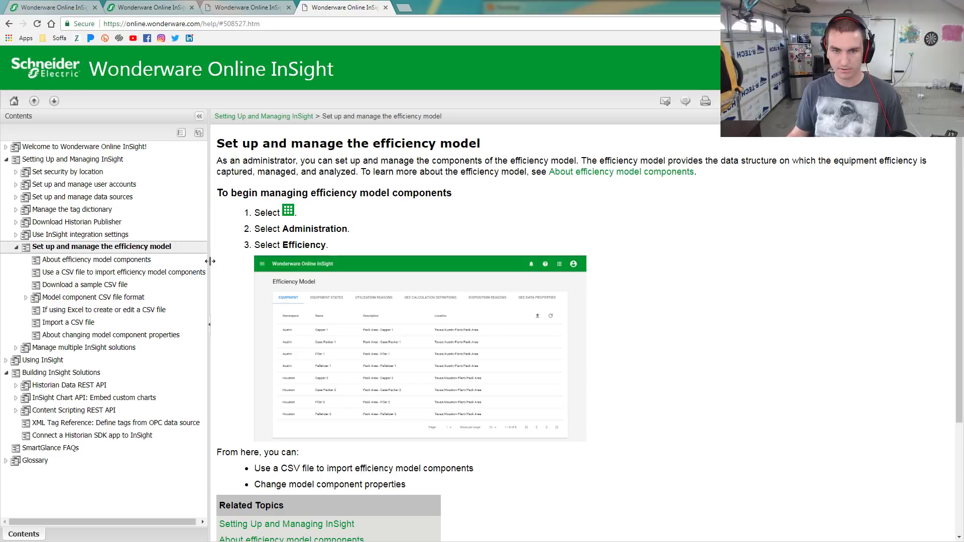
pyautogui.moveTo(208, 262); pyautogui.dragTo(182, 264)
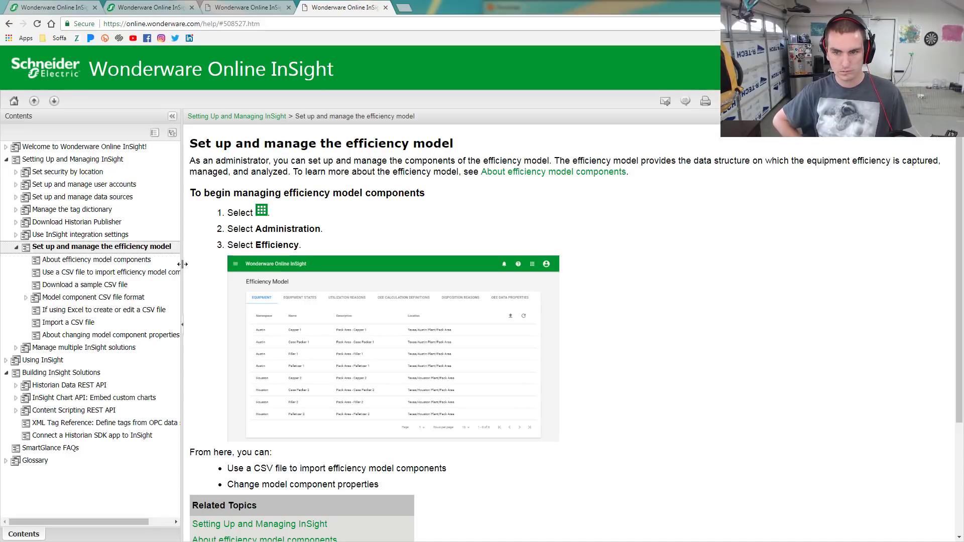
# Switch through the InSight tabs, return Home, and choose Log Out from the account menu
pyautogui.click(143, 6)
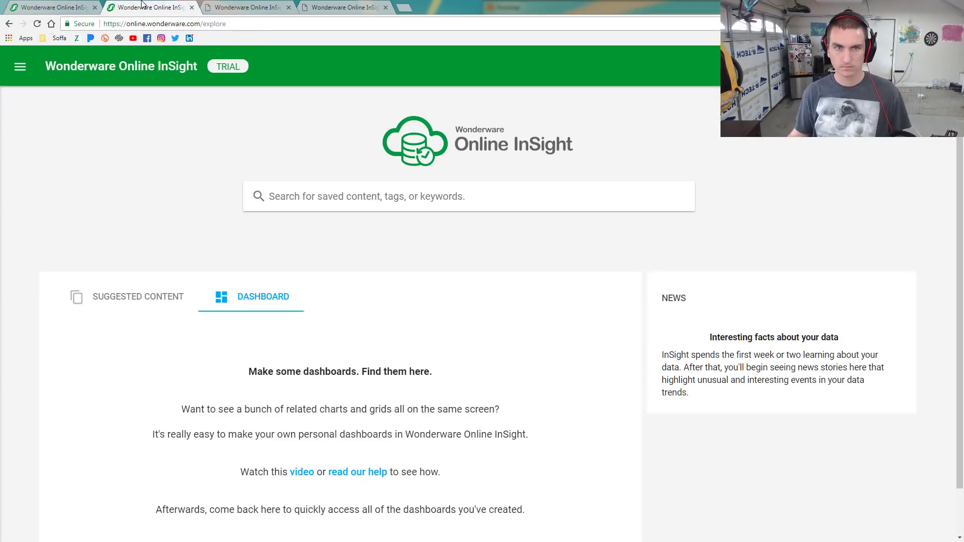
pyautogui.click(71, 10)
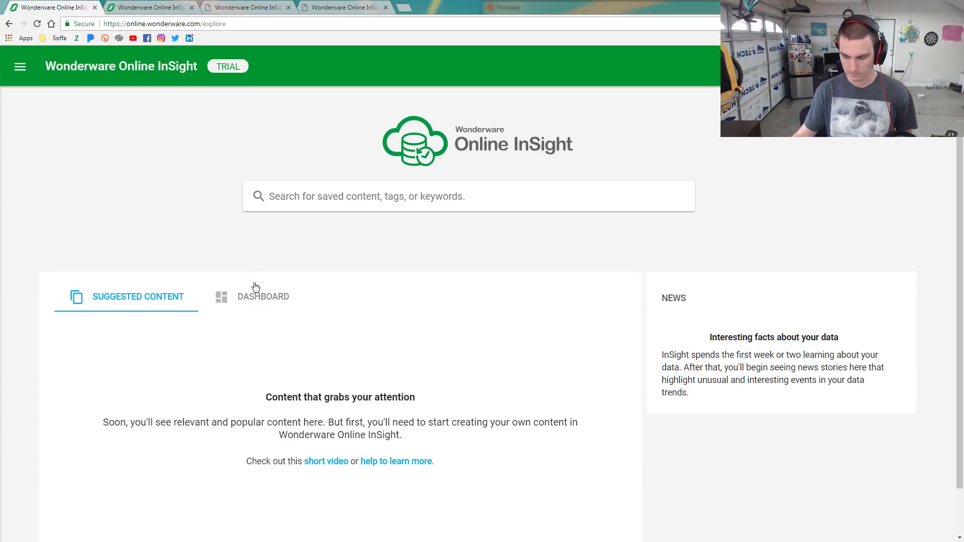
pyautogui.click(170, 7)
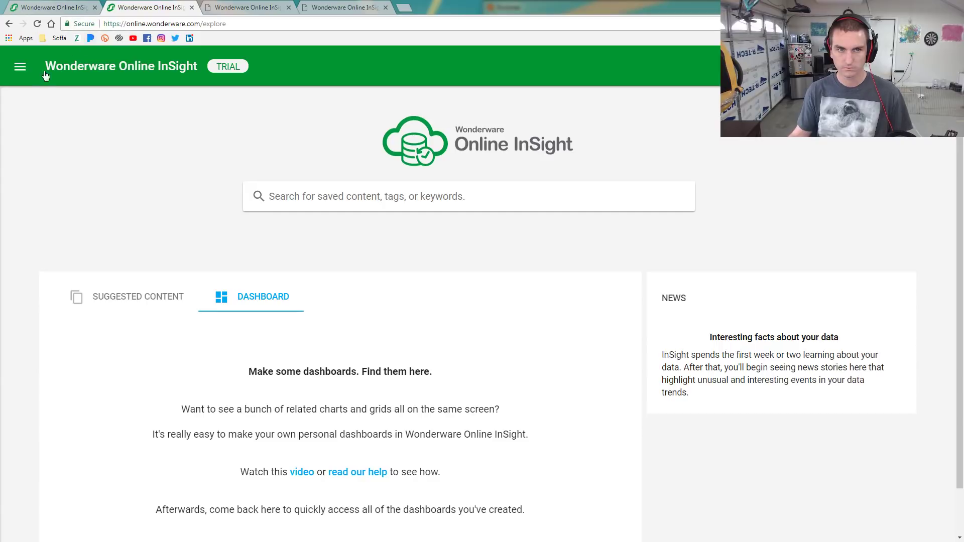
pyautogui.click(22, 75)
pyautogui.click(50, 109)
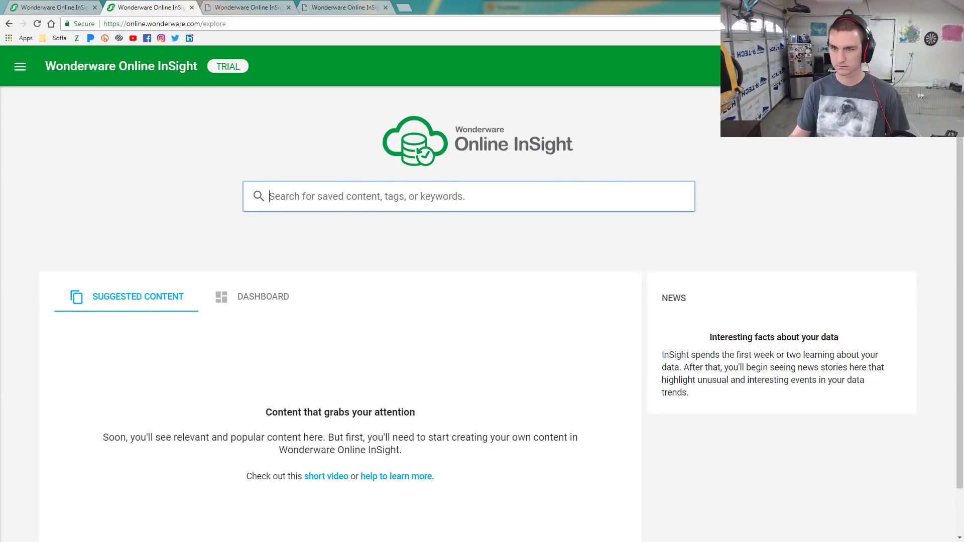
pyautogui.click(934, 66)
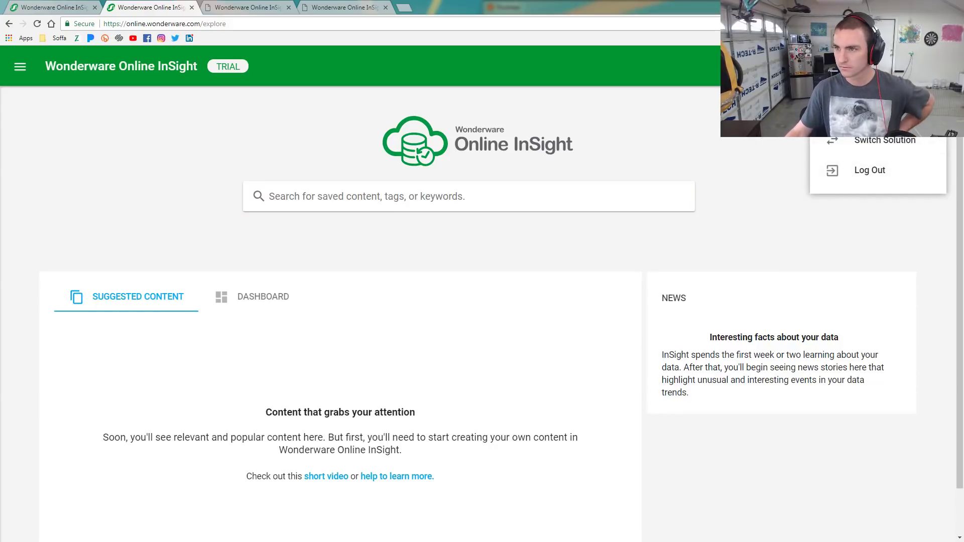
pyautogui.click(891, 171)
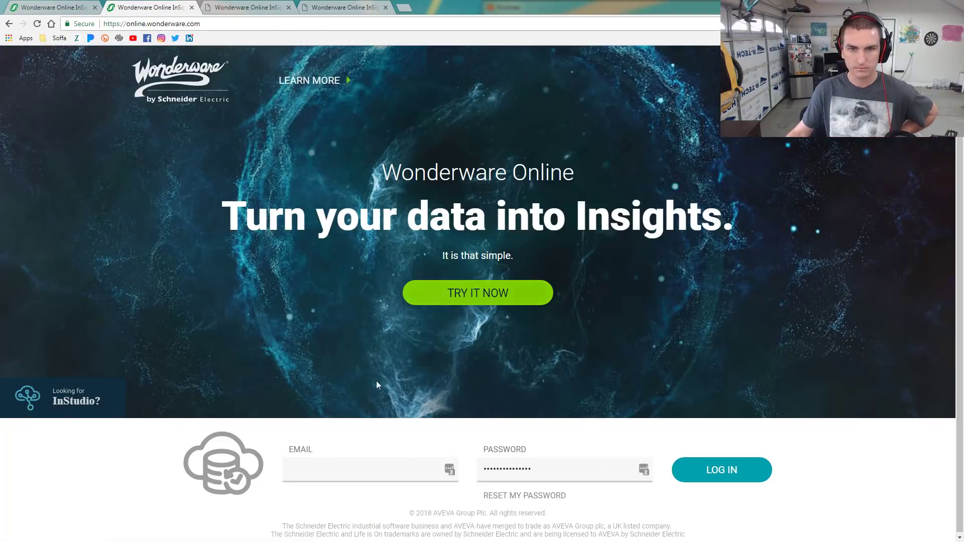
# Enter the demo via TRY IT NOW, scroll the Mountain Clearwell and Valley content, and open the navigation drawer
pyautogui.click(475, 296)
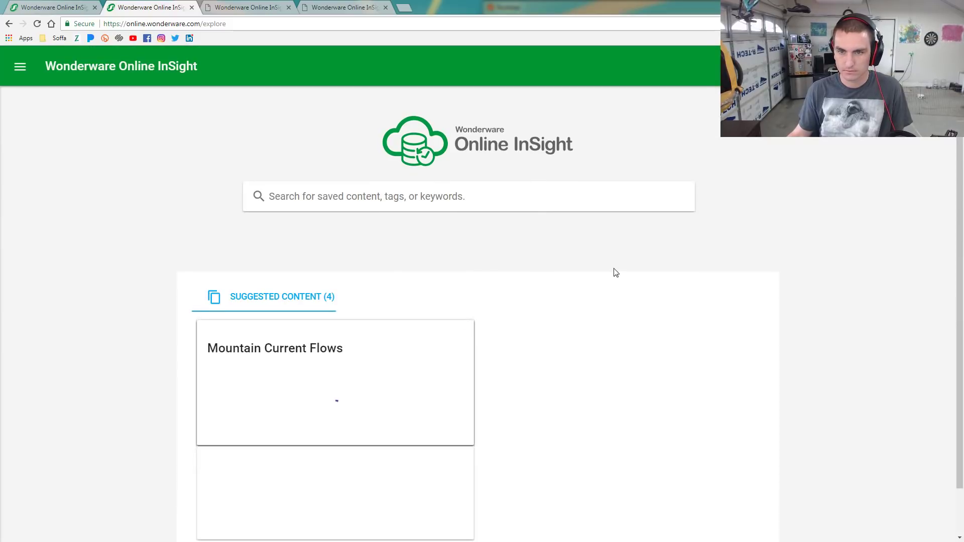
pyautogui.scroll(-1, 460, 314)
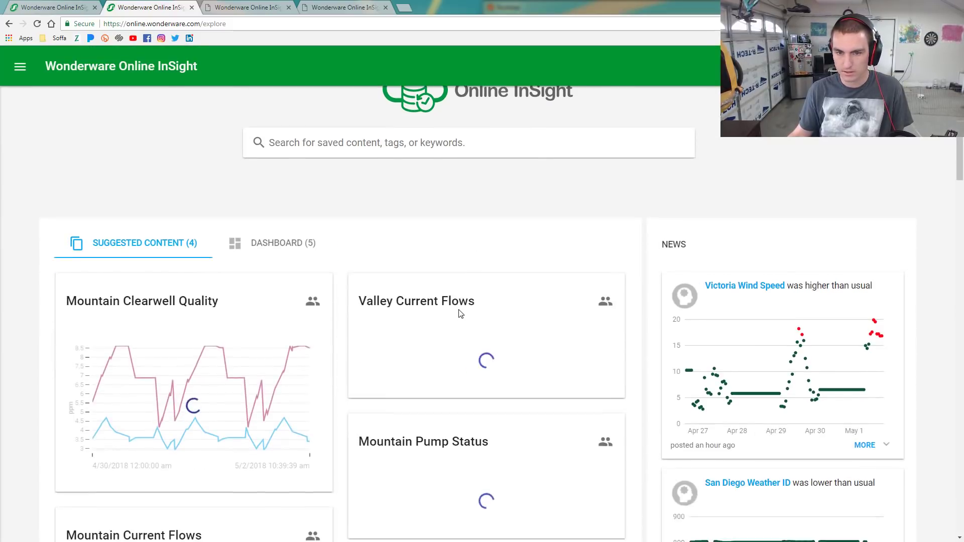
pyautogui.scroll(-1, 282, 280)
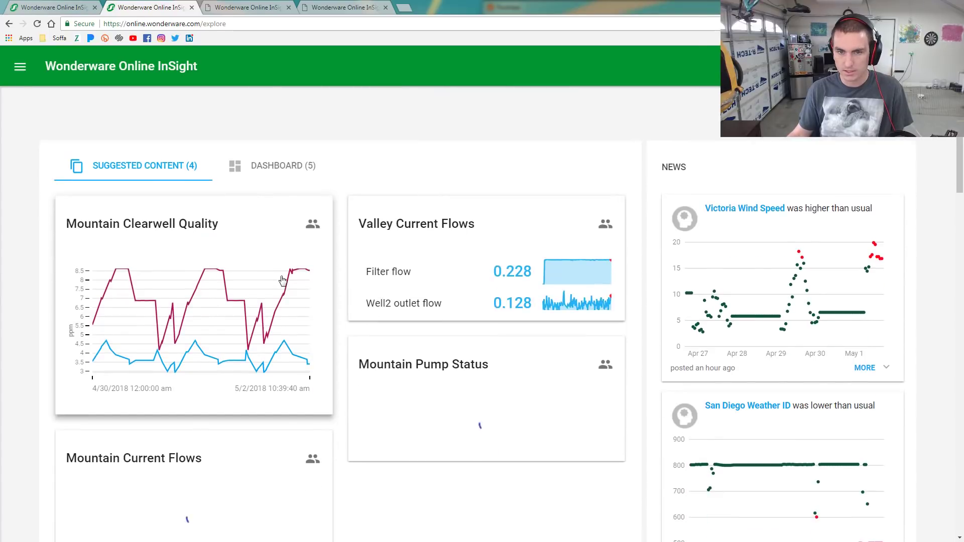
pyautogui.scroll(-2, 283, 280)
pyautogui.scroll(-2, 282, 281)
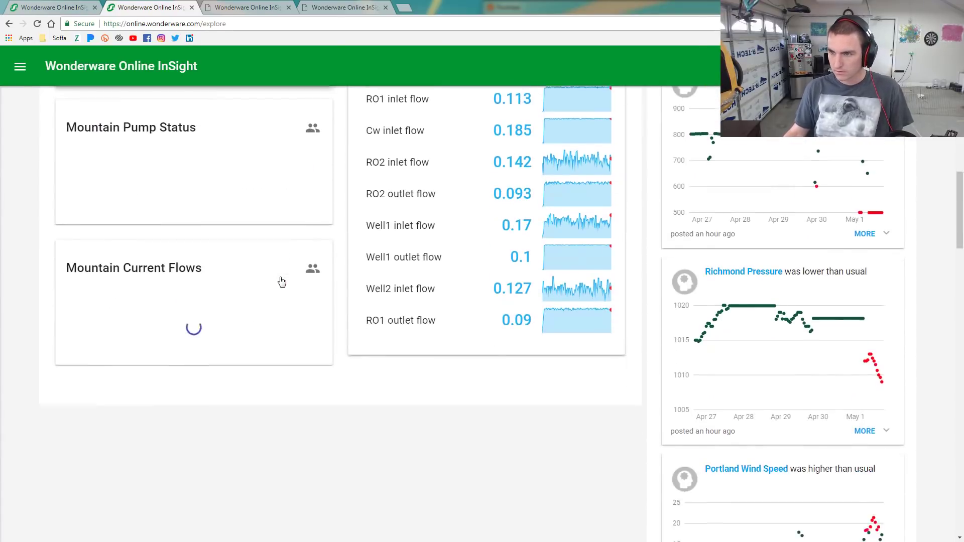
pyautogui.scroll(10, 283, 281)
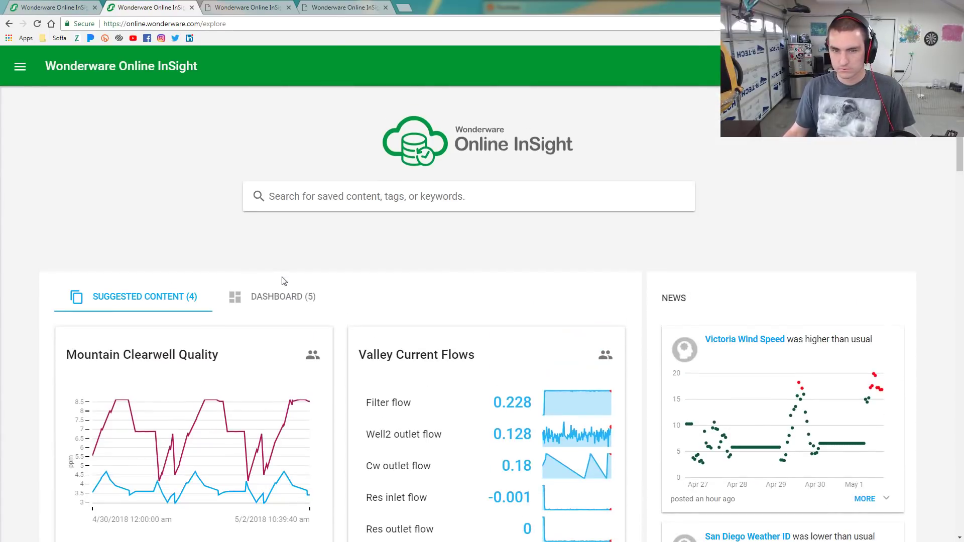
pyautogui.click(20, 66)
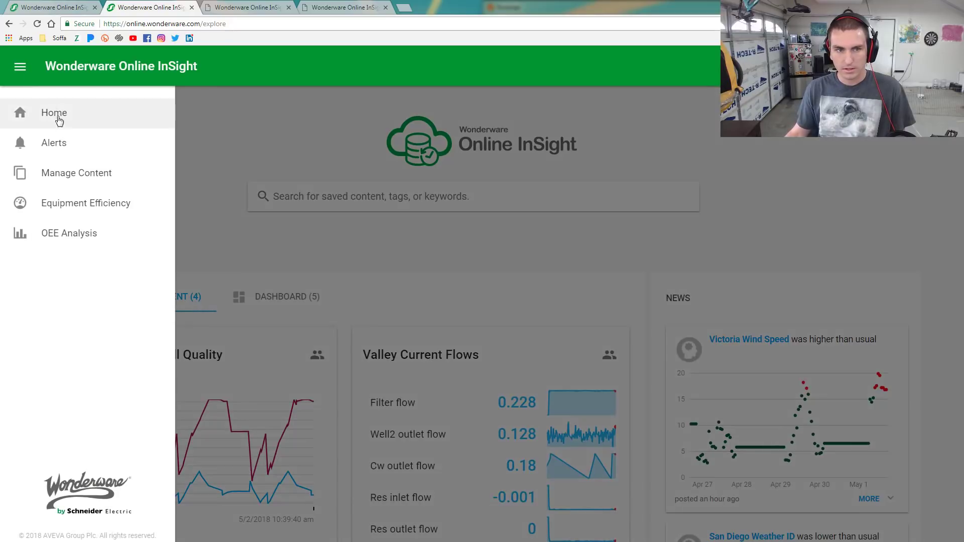
# Open Equipment Efficiency in full screen and review Case Packer 1's 56.2% OEE, stoppages and downtime
pyautogui.click(68, 206)
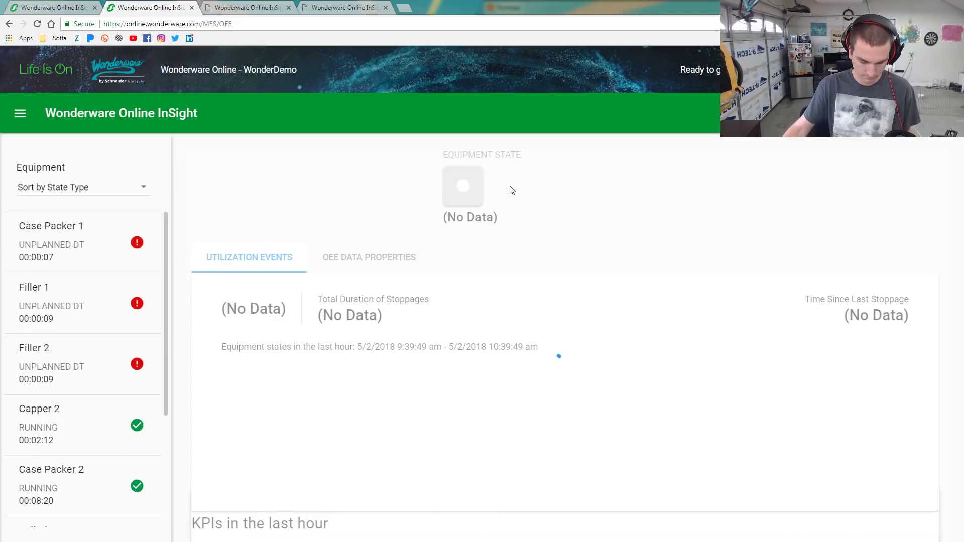
pyautogui.press('F11')
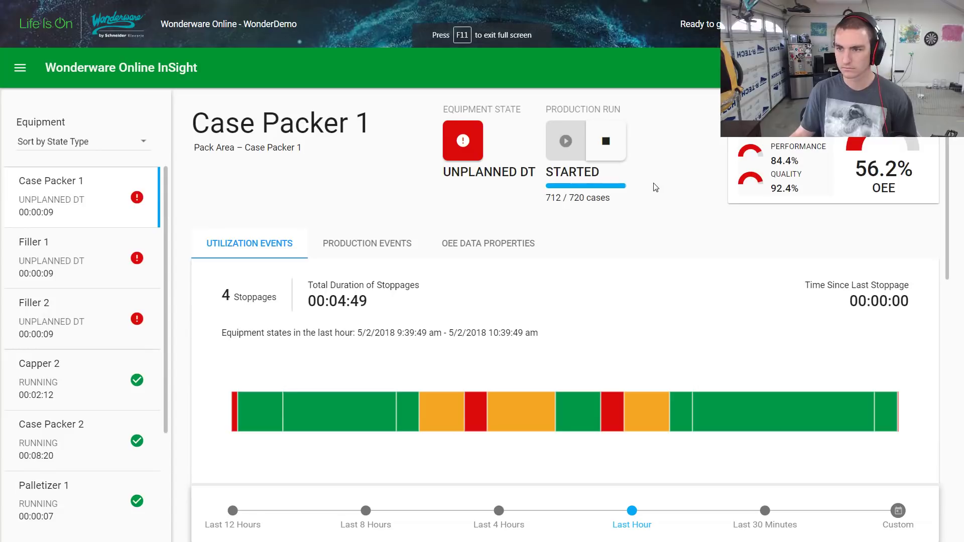
pyautogui.scroll(-1, 951, 250)
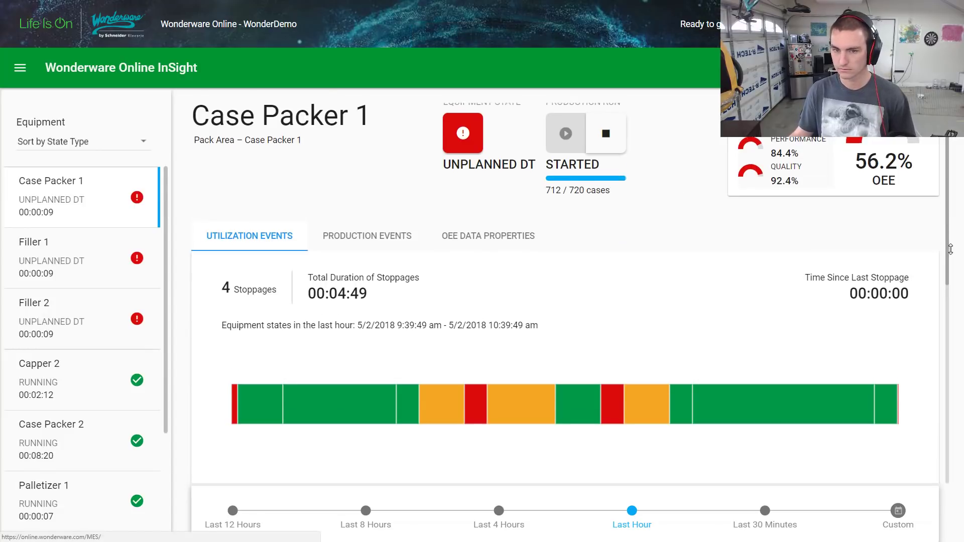
pyautogui.scroll(-3, 951, 250)
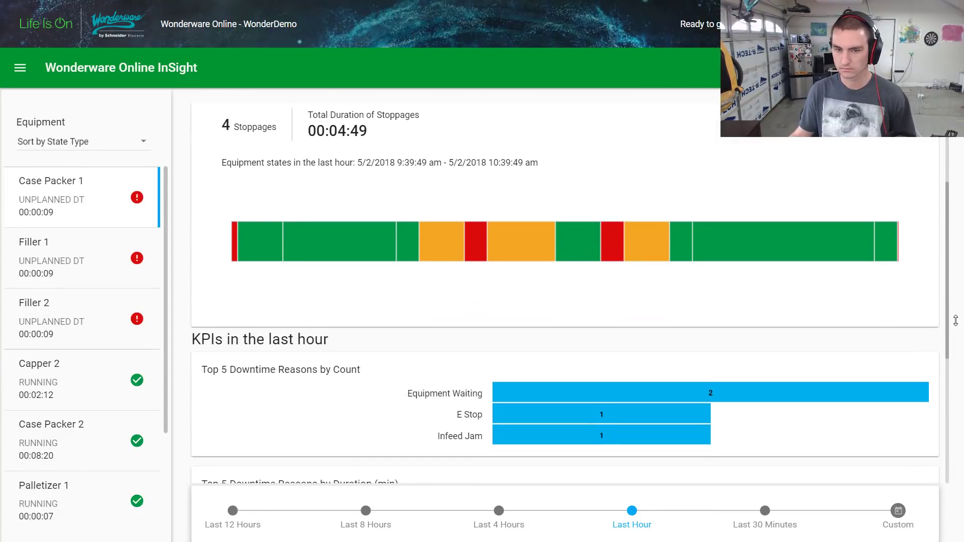
pyautogui.scroll(4, 952, 226)
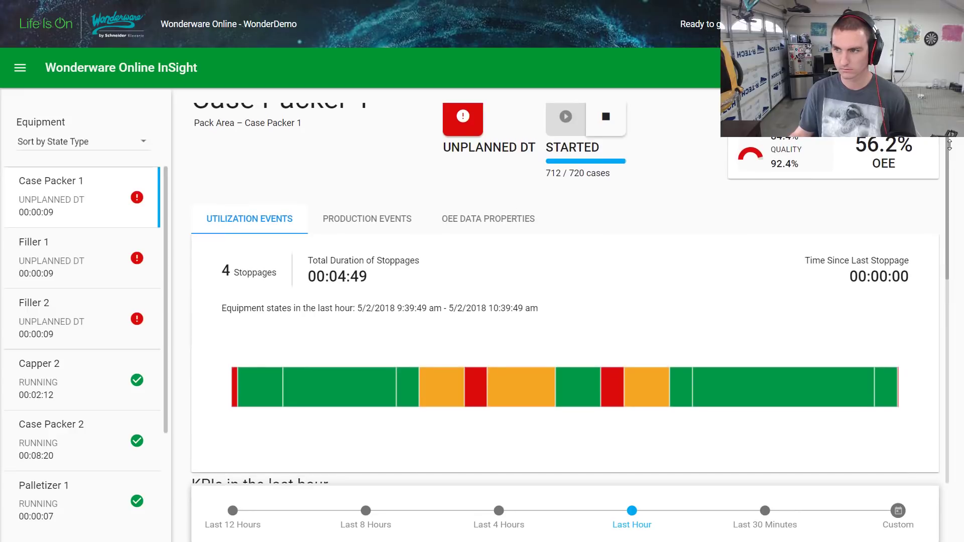
pyautogui.scroll(1, 949, 145)
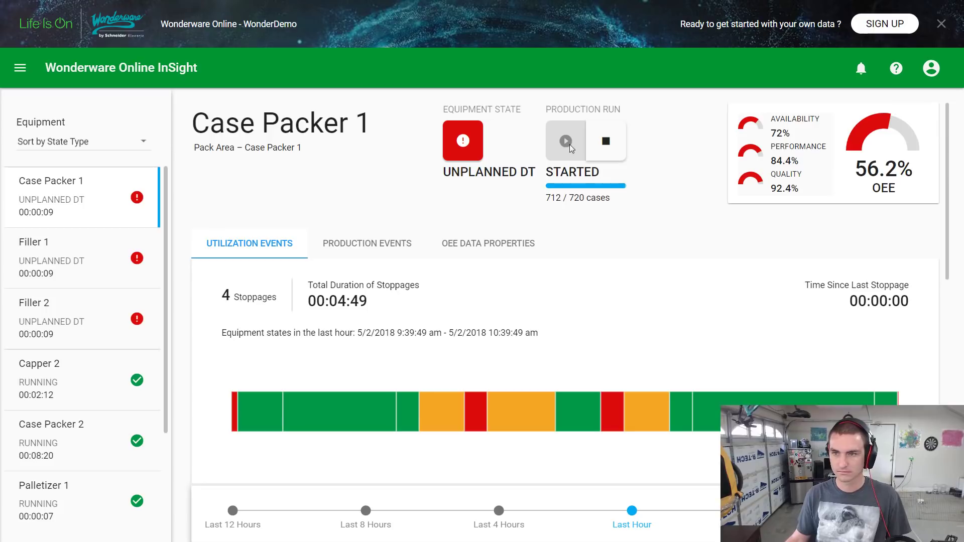
# Inspect the planned downtime, running and Speed Loss periods on Case Packer 1's state timeline
pyautogui.moveTo(364, 407)
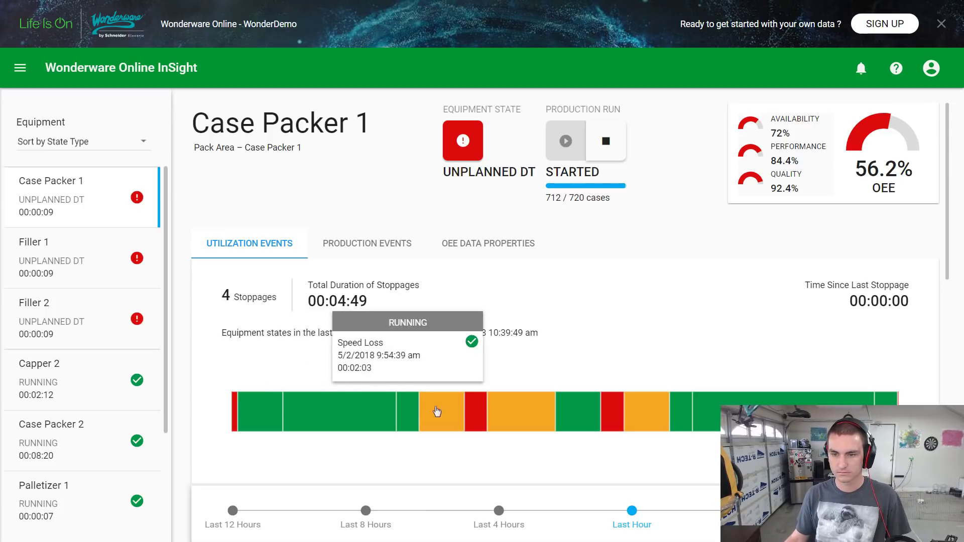
pyautogui.click(532, 422)
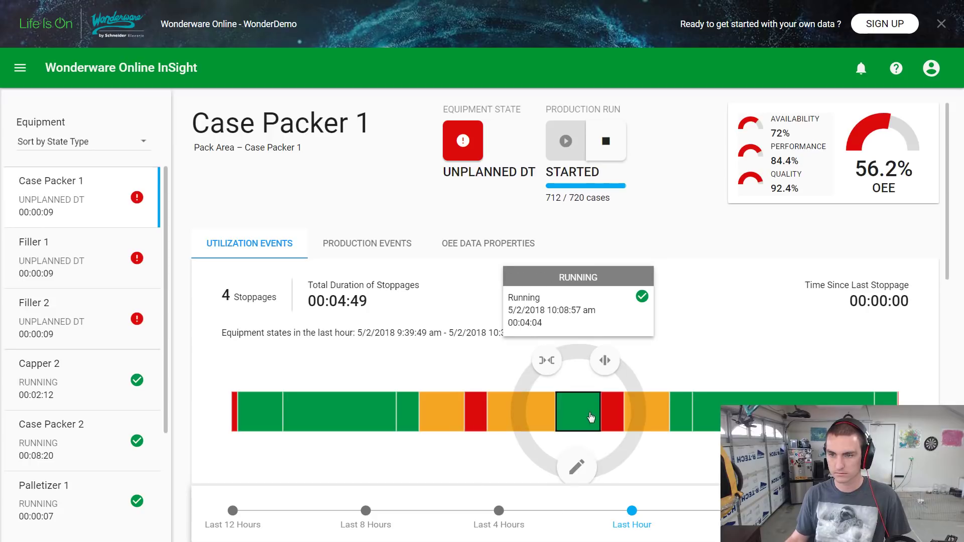
pyautogui.click(640, 418)
pyautogui.click(698, 419)
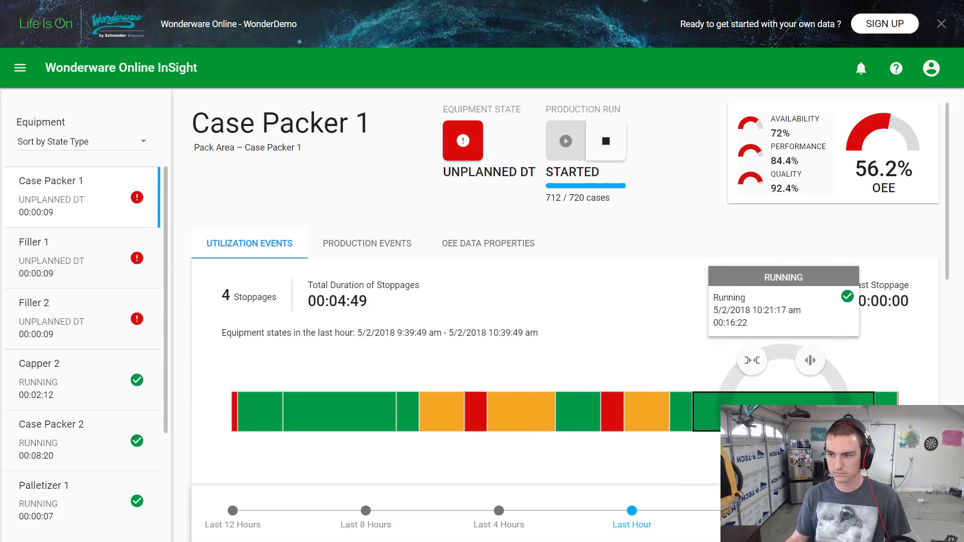
pyautogui.click(886, 418)
pyautogui.click(686, 418)
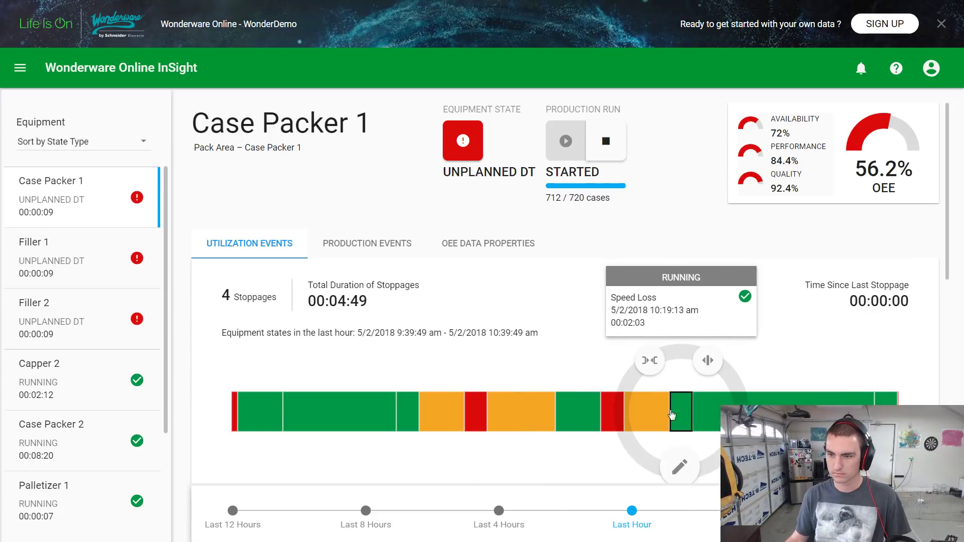
pyautogui.click(245, 427)
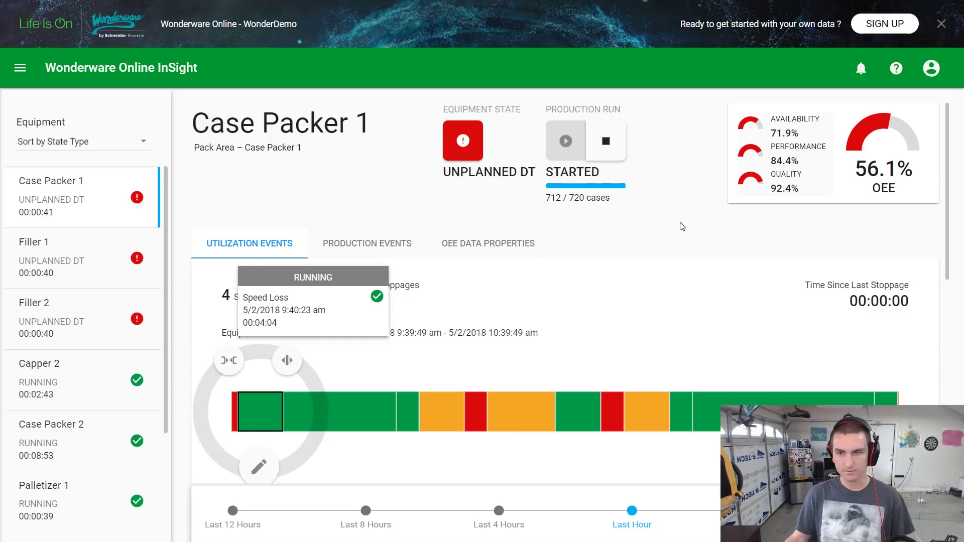
pyautogui.click(337, 410)
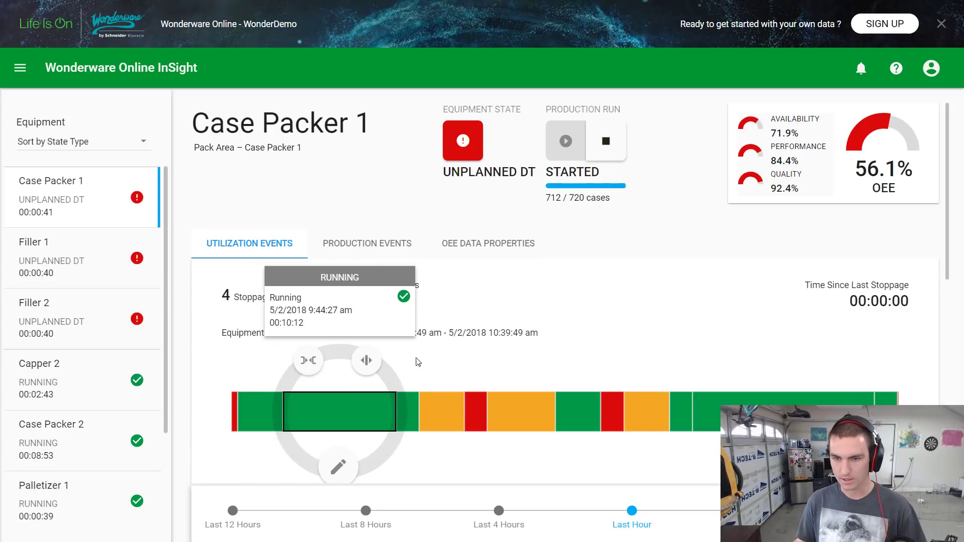
# Show the production events: 712 of 720 planned cases against an 843.93 ideal target
pyautogui.scroll(-10, 482, 352)
pyautogui.scroll(10, 482, 352)
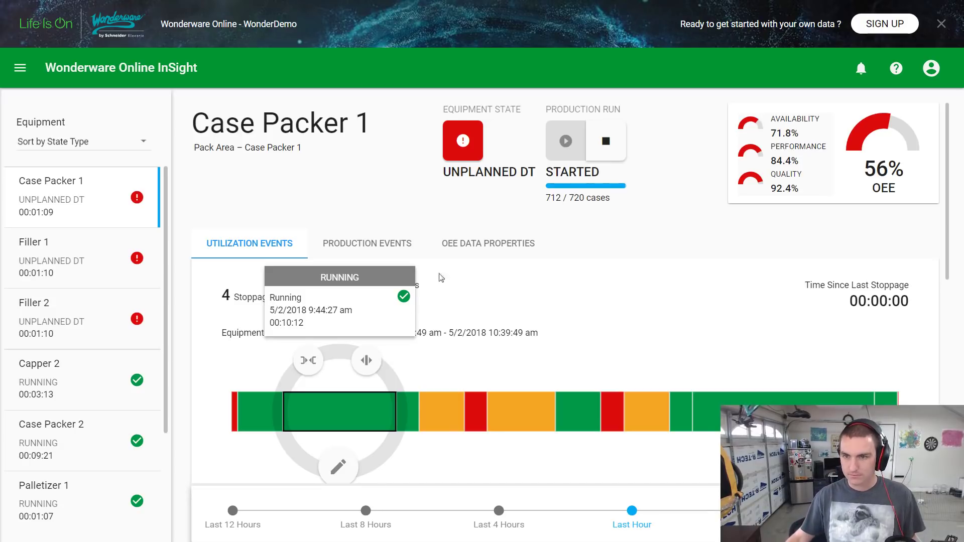
pyautogui.click(377, 243)
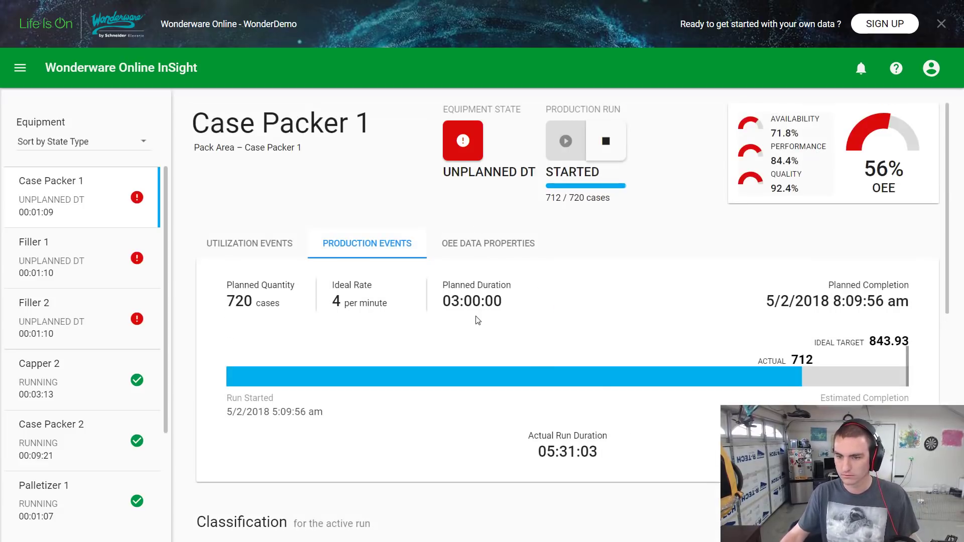
# Compare Case Packer 1's OEE data properties and production run details, then return to the state timeline
pyautogui.scroll(-10, 477, 320)
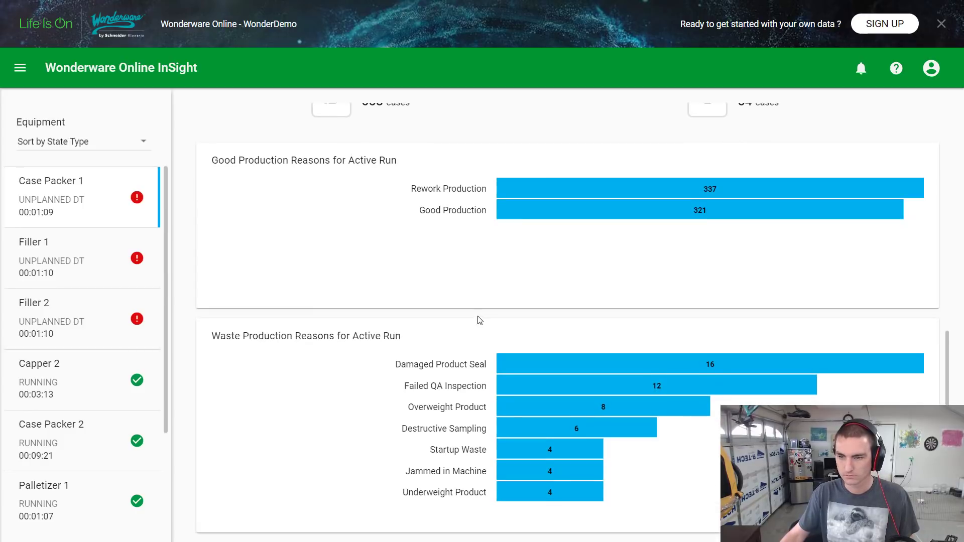
pyautogui.scroll(10, 480, 320)
pyautogui.scroll(-5, 480, 320)
pyautogui.scroll(5, 480, 320)
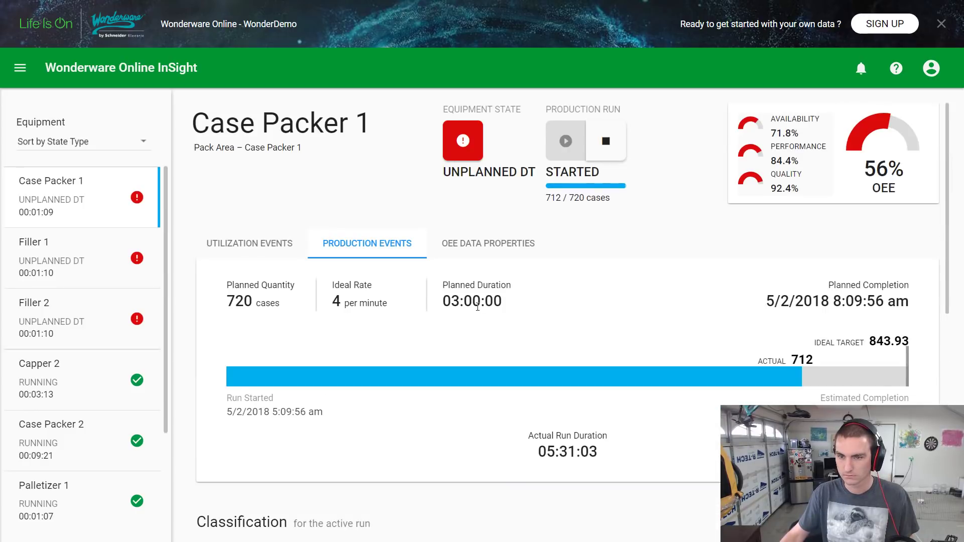
pyautogui.click(481, 249)
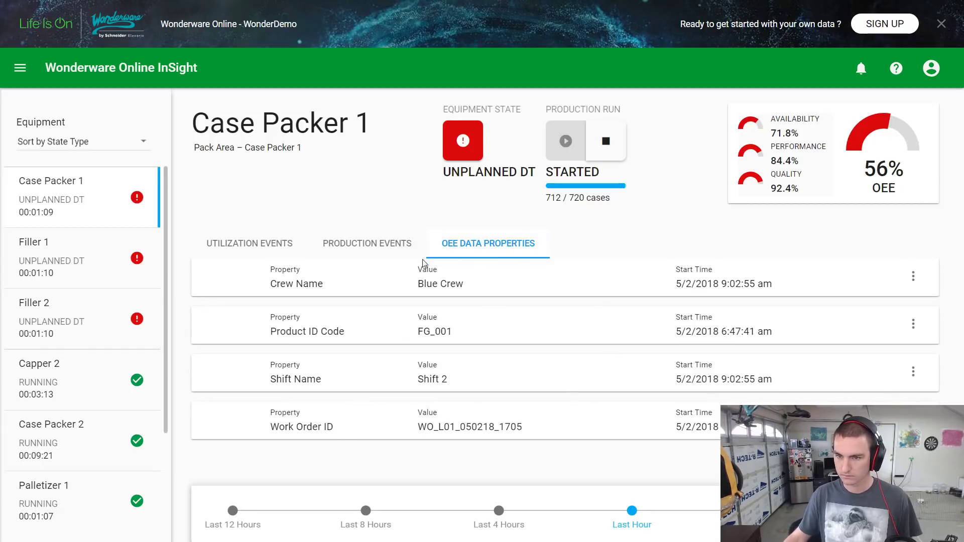
pyautogui.click(360, 244)
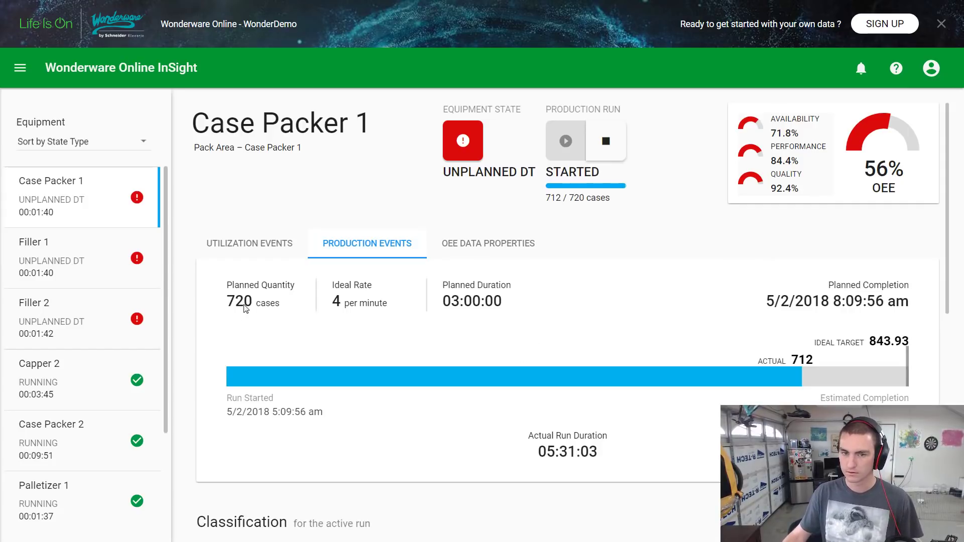
pyautogui.click(270, 245)
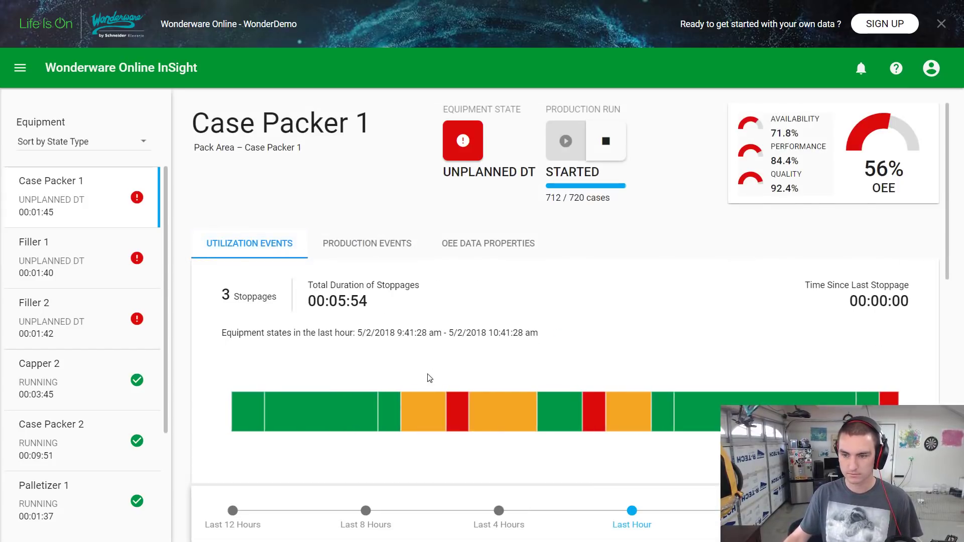
# Open and close the main navigation drawer twice while scrolling the Case Packer 1 page
pyautogui.scroll(-5, 429, 378)
pyautogui.scroll(-2, 429, 378)
pyautogui.scroll(8, 431, 374)
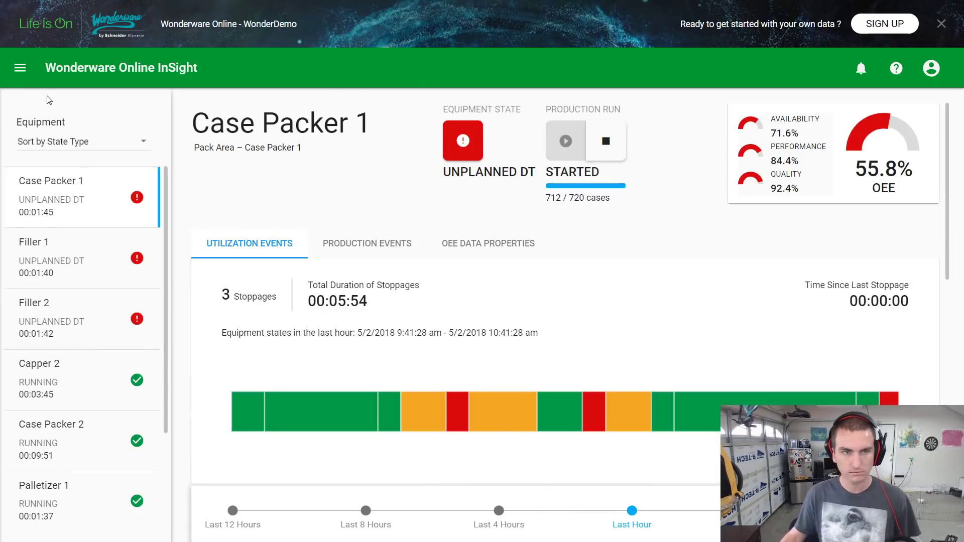
pyautogui.click(19, 67)
pyautogui.click(20, 68)
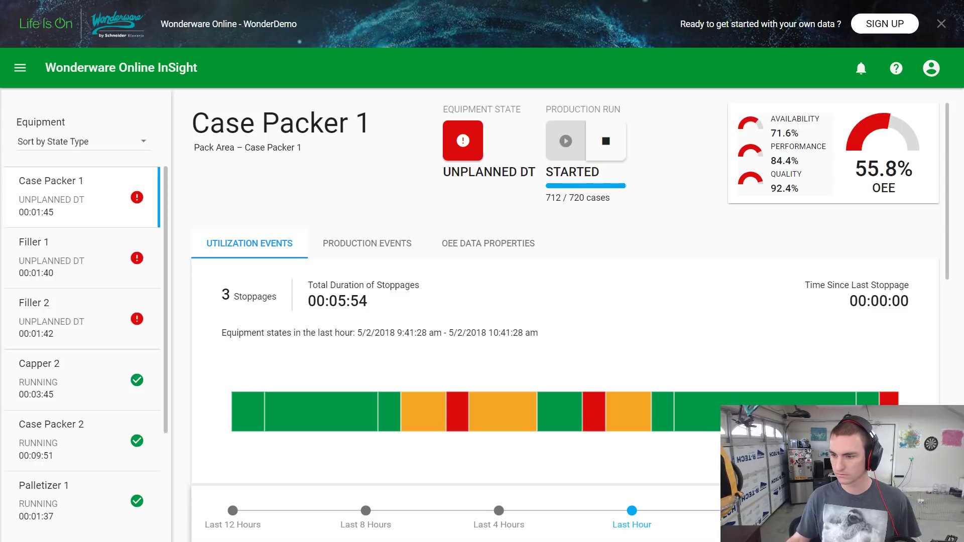
pyautogui.scroll(-8, 767, 383)
pyautogui.scroll(8, 767, 383)
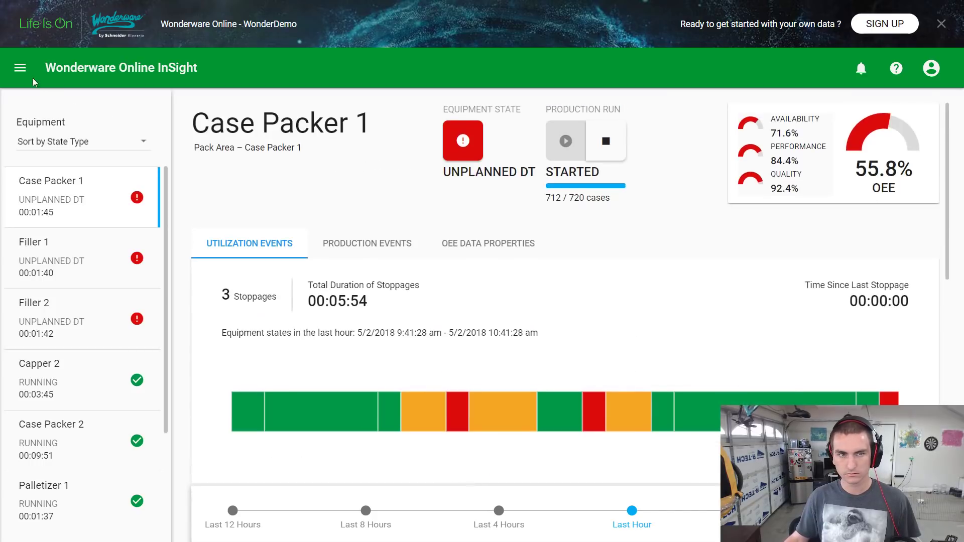
pyautogui.click(19, 72)
pyautogui.click(340, 216)
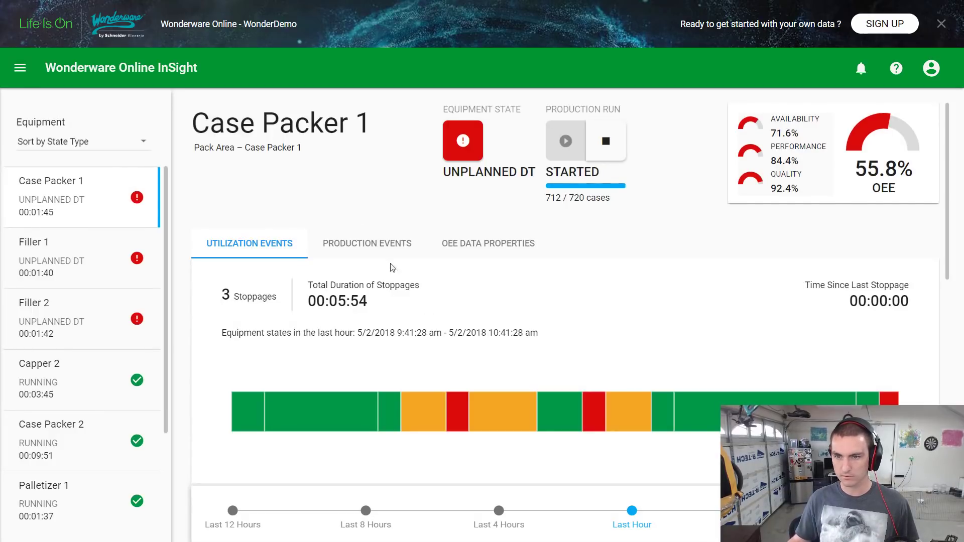
# Show Case Packer 1's OEE data properties: Blue Crew, product FG_001, Shift 2 and work order ID
pyautogui.click(473, 245)
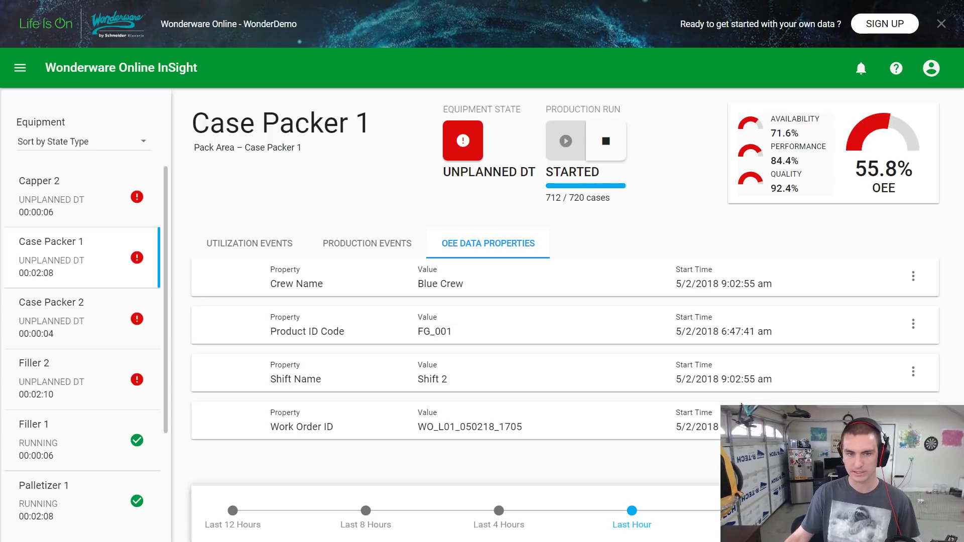
pyautogui.click(352, 244)
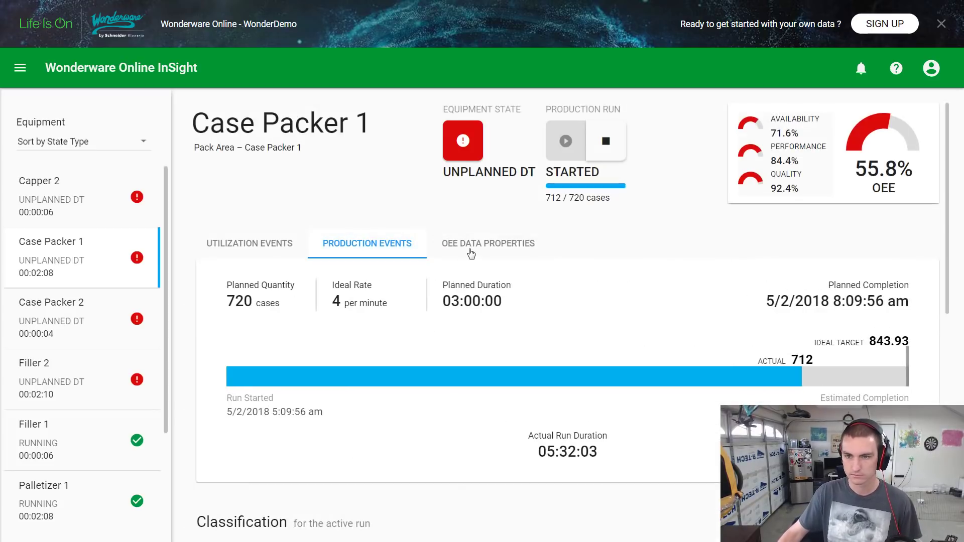
pyautogui.click(493, 246)
pyautogui.click(21, 68)
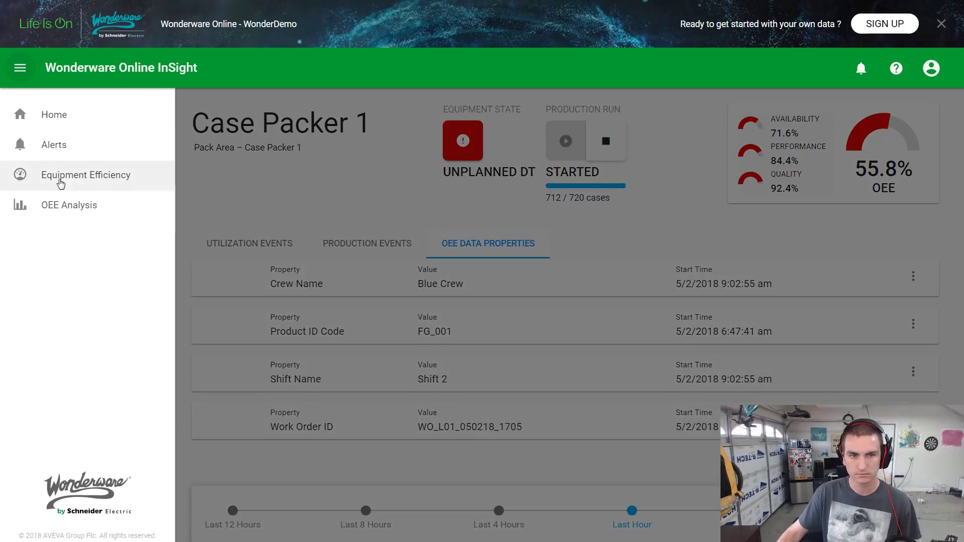
# Open the all-locations efficiency analysis and compare the OEE charts with the availability/downtime charts
pyautogui.click(148, 217)
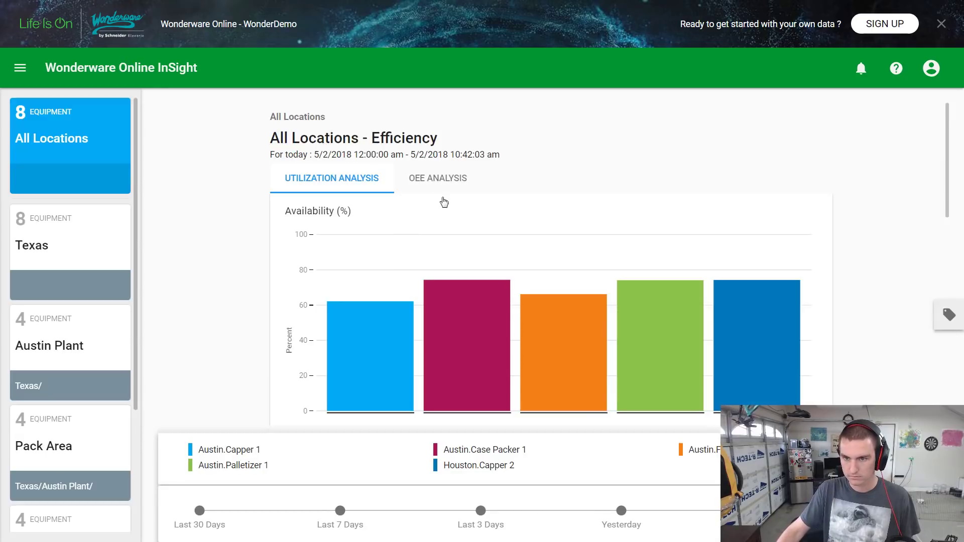
pyautogui.click(432, 179)
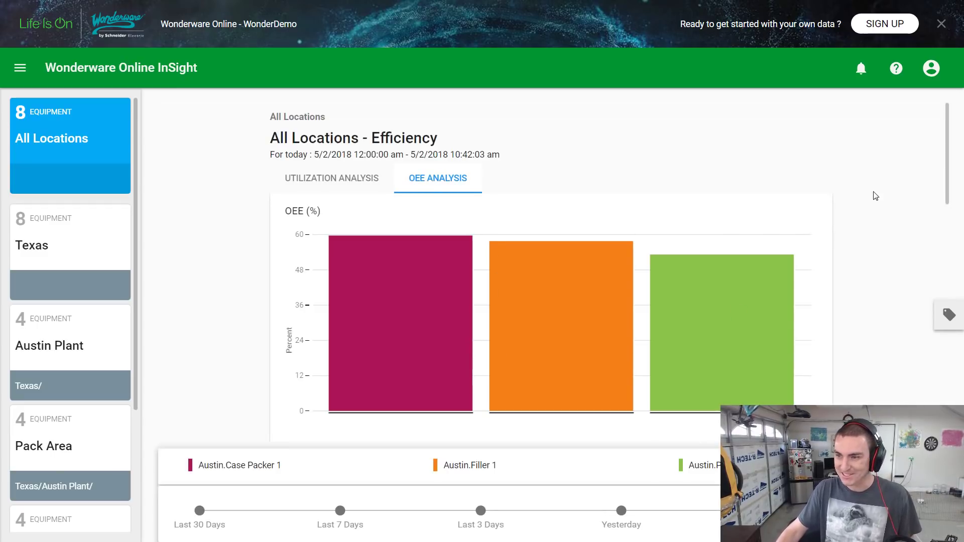
pyautogui.scroll(-5, 793, 316)
pyautogui.scroll(-9, 943, 211)
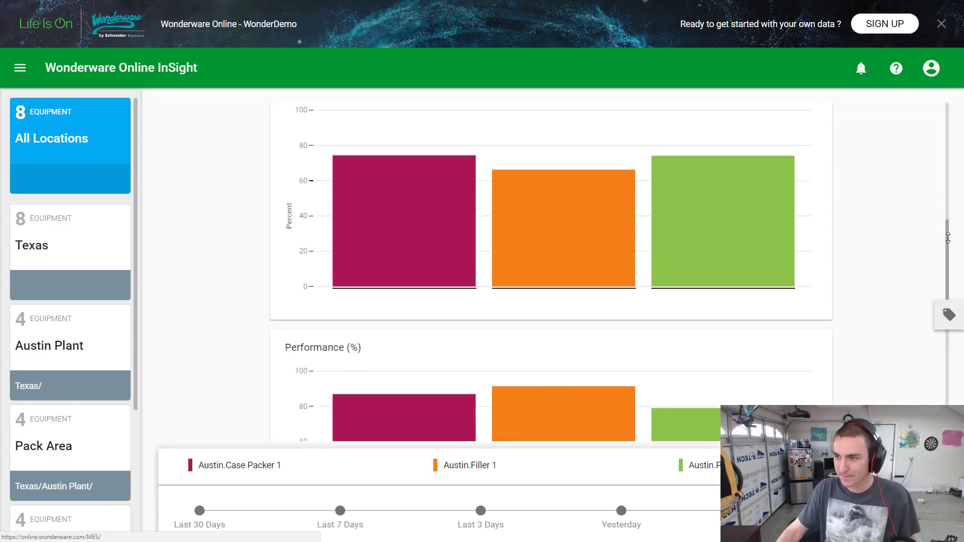
pyautogui.scroll(14, 583, 185)
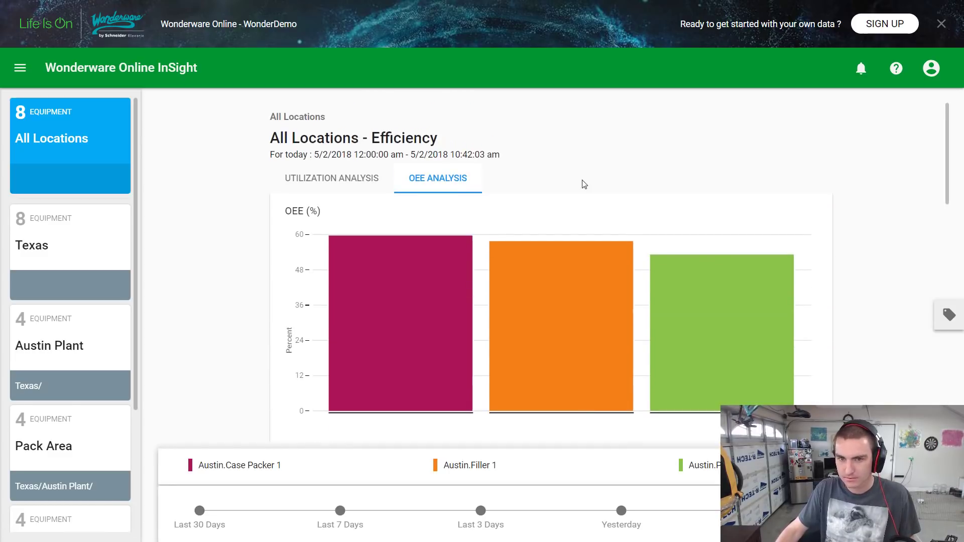
pyautogui.click(297, 182)
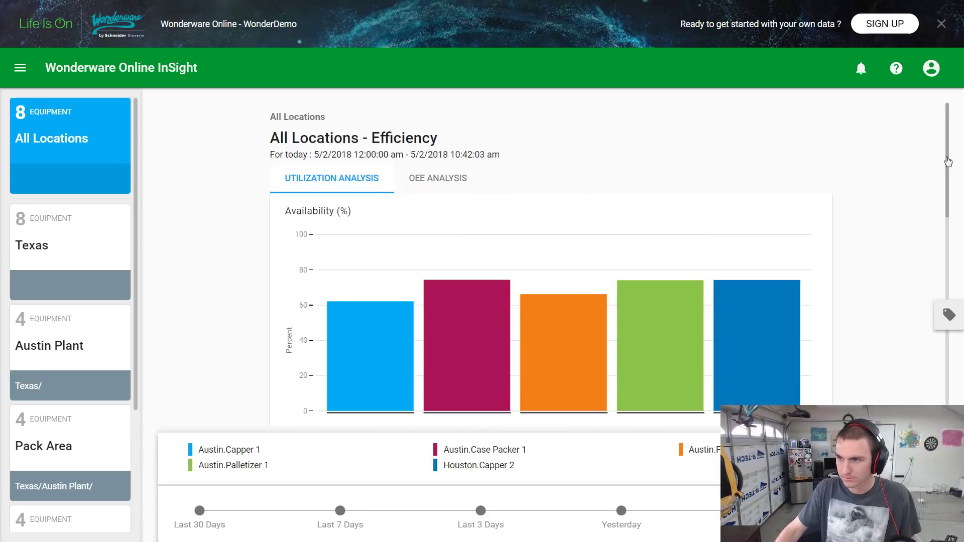
pyautogui.scroll(-8, 962, 332)
pyautogui.scroll(-3, 962, 331)
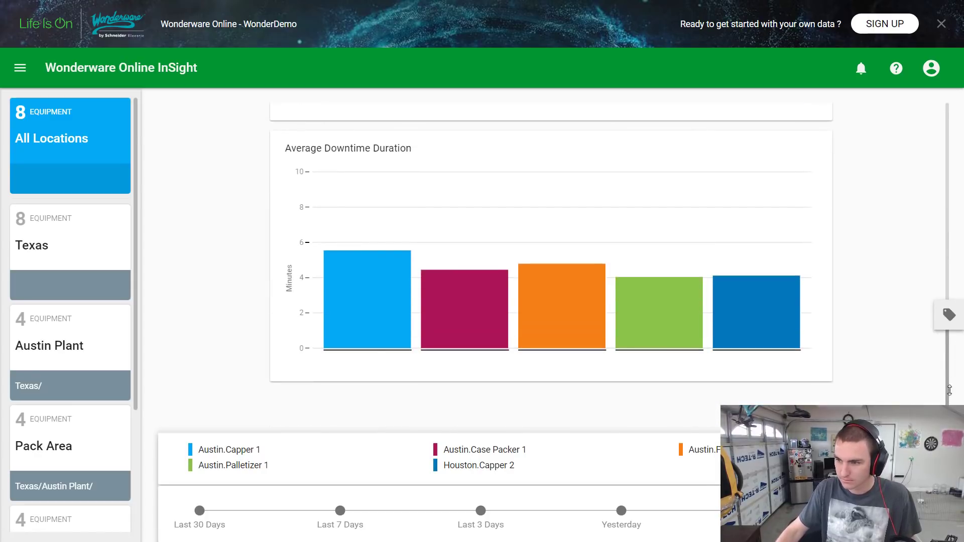
pyautogui.scroll(4, 953, 262)
pyautogui.scroll(6, 953, 262)
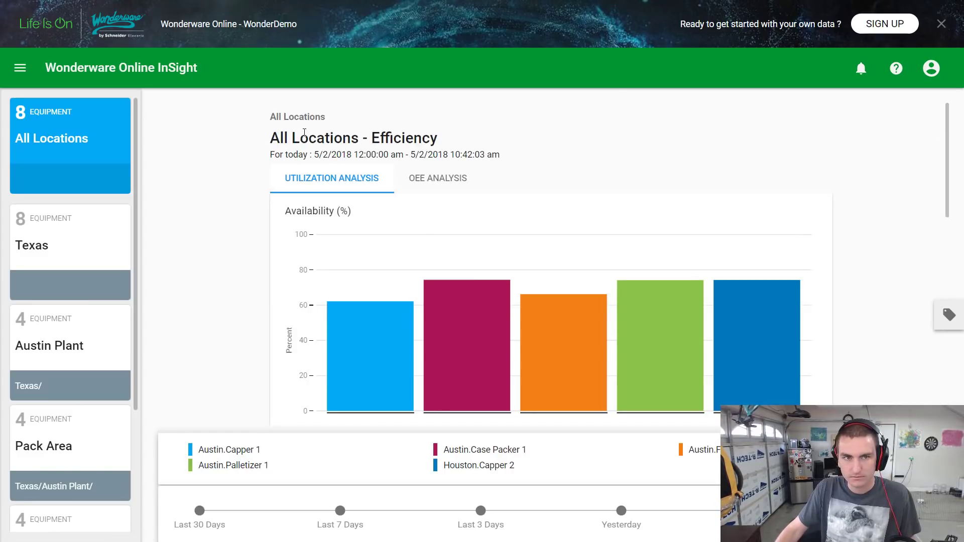
# Dismiss the sign-up banner, switch between Texas and all locations, and reload the analysis
pyautogui.click(941, 24)
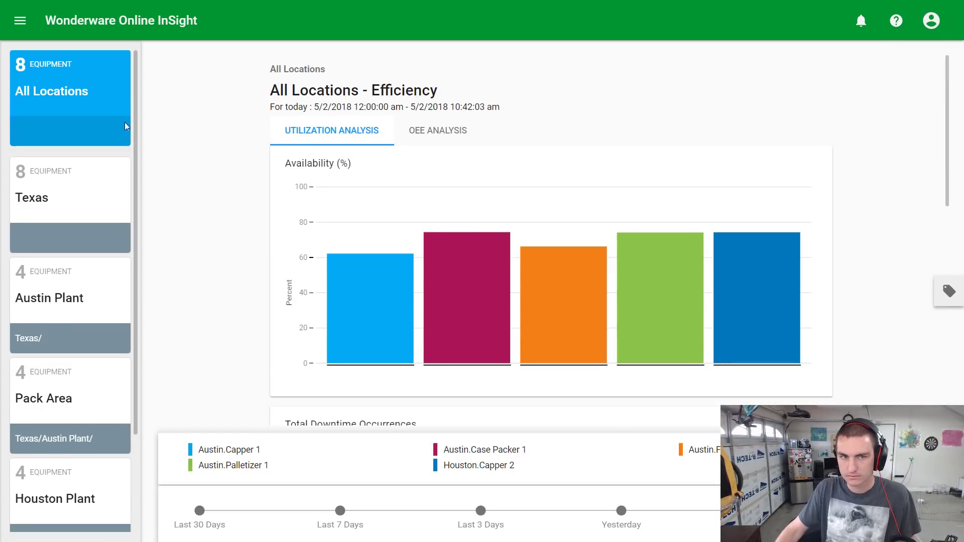
pyautogui.click(59, 207)
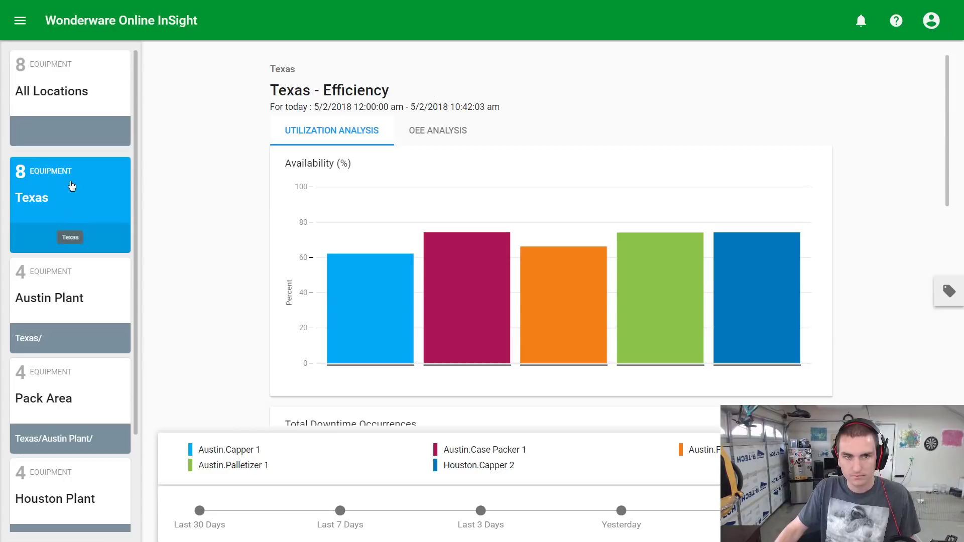
pyautogui.click(73, 137)
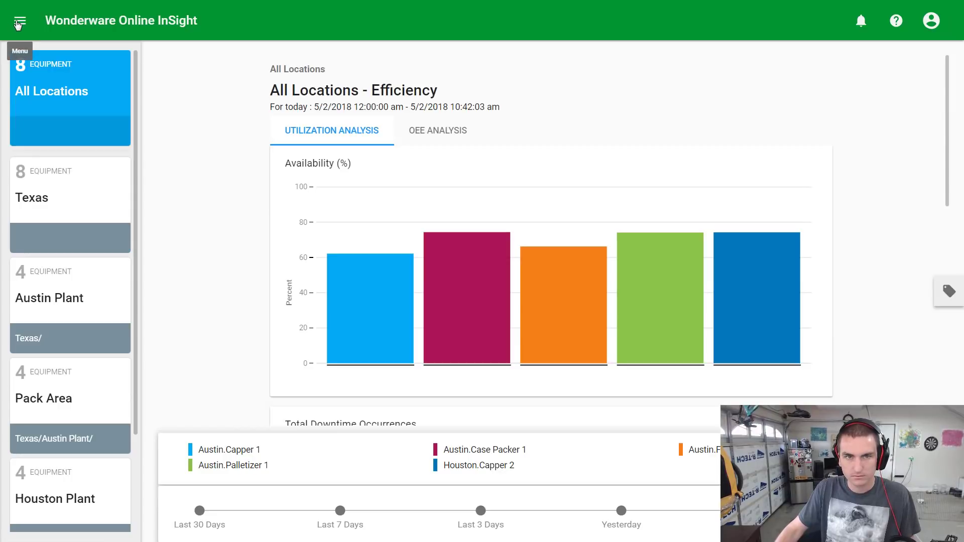
pyautogui.click(19, 22)
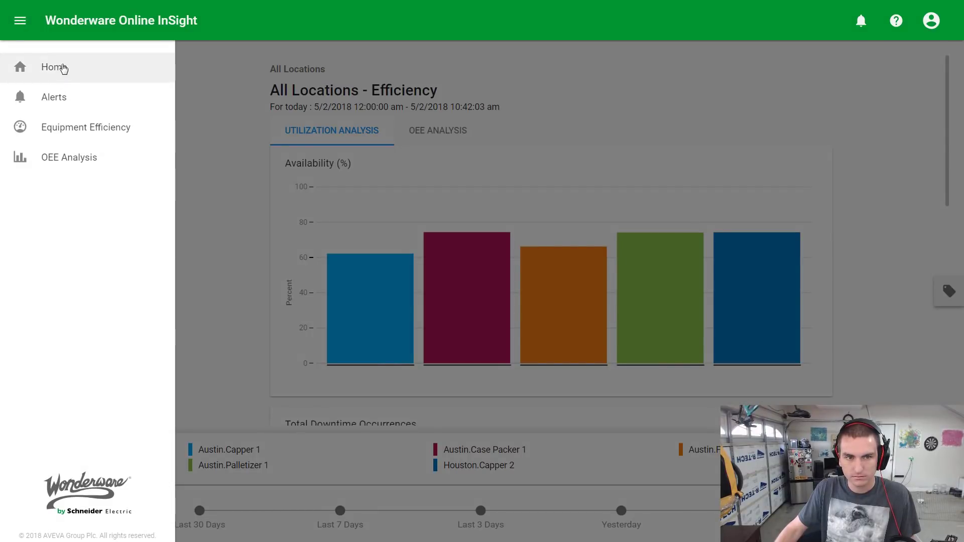
pyautogui.click(65, 162)
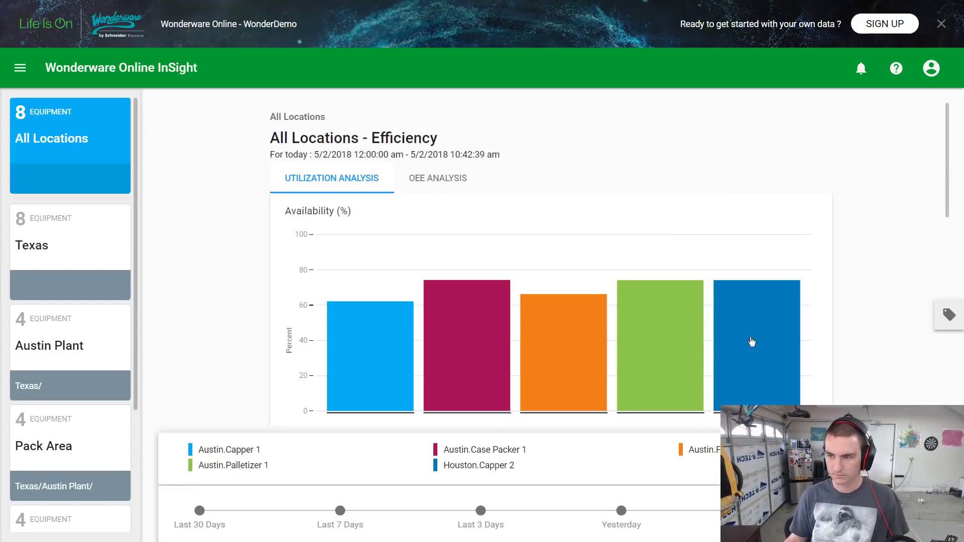
# Open, expand, collapse and close the charted equipment list panel
pyautogui.click(948, 314)
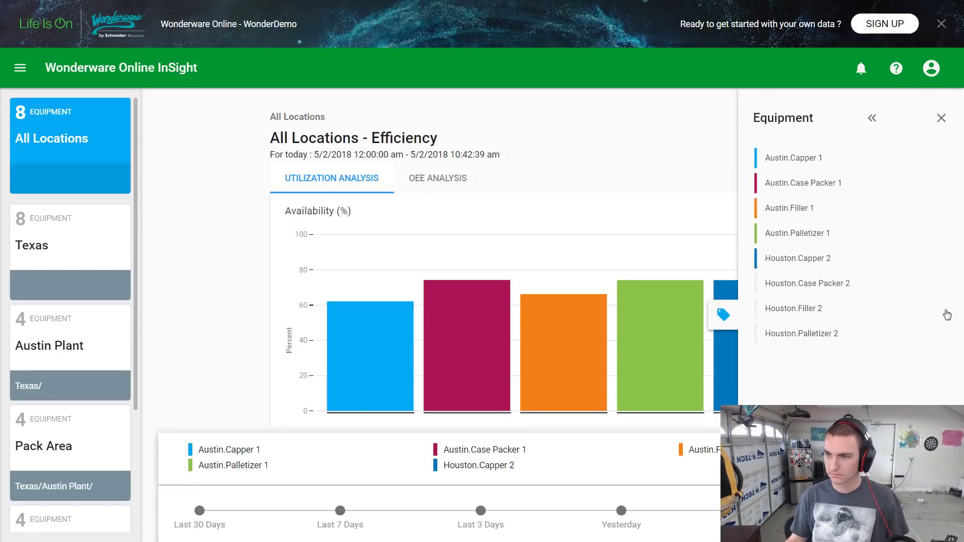
pyautogui.click(873, 119)
pyautogui.click(822, 119)
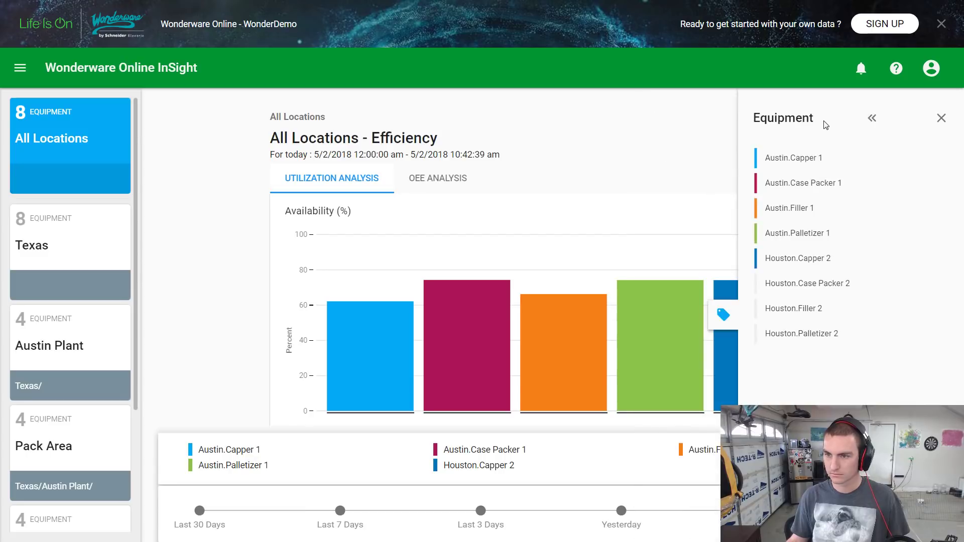
pyautogui.click(941, 119)
pyautogui.scroll(-5, 542, 420)
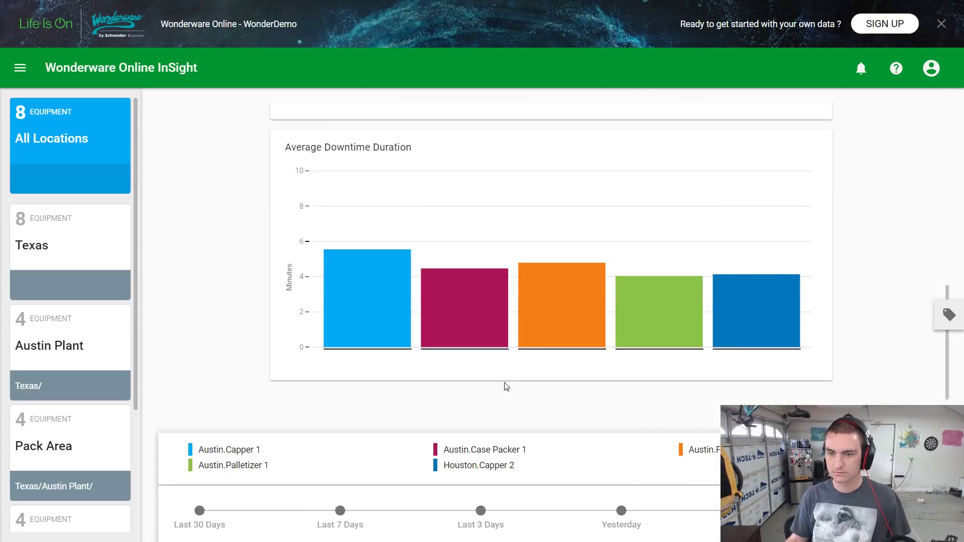
pyautogui.scroll(-4, 108, 447)
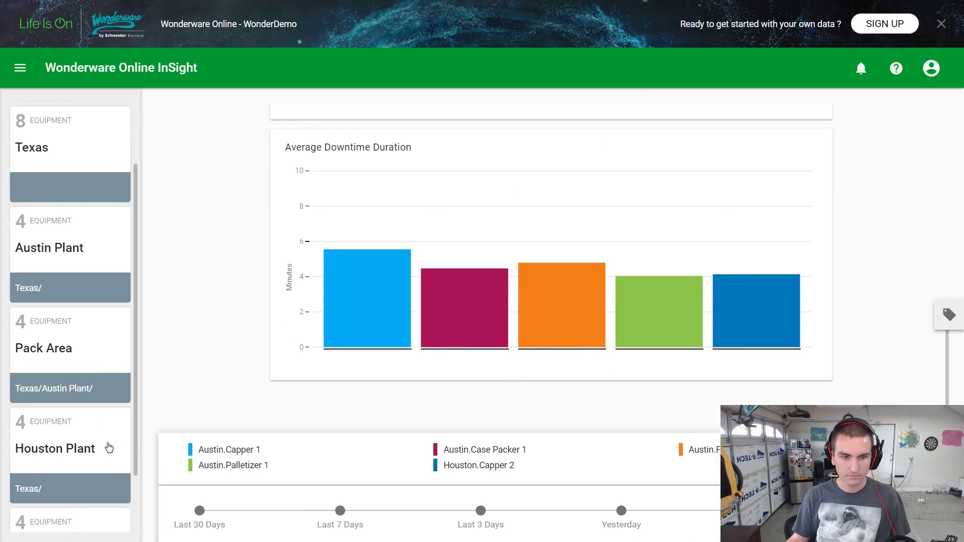
pyautogui.scroll(4, 124, 447)
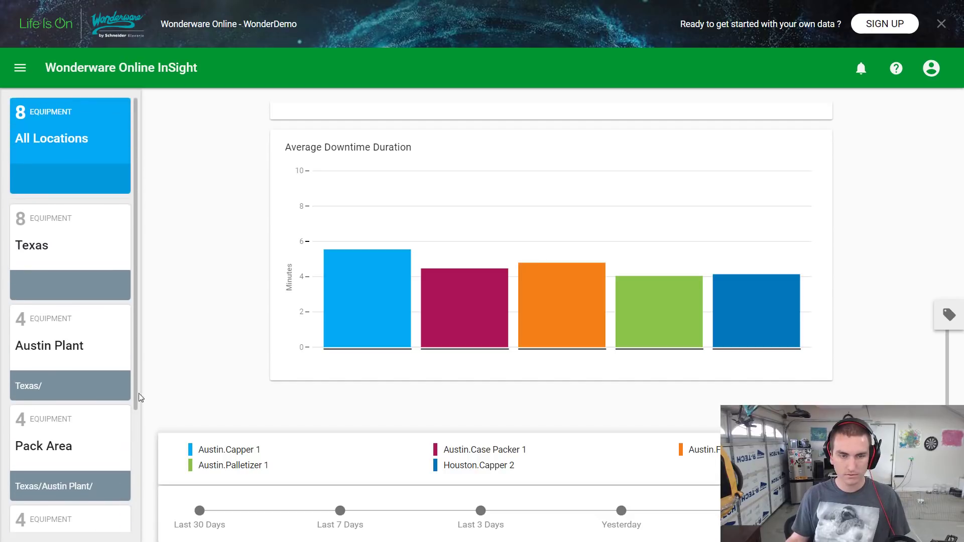
# Filter to Texas, then Austin Plant, charting availability and downtime for its four machines
pyautogui.click(47, 252)
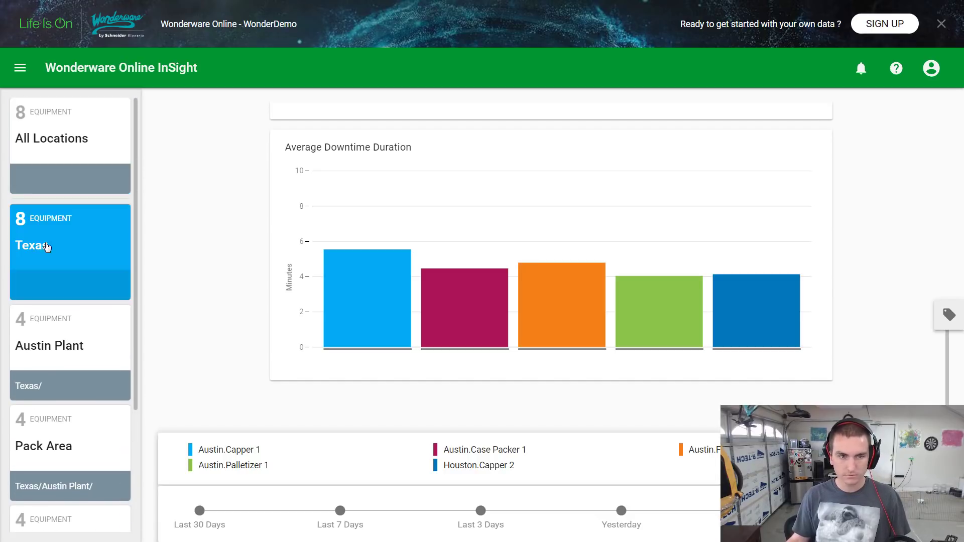
pyautogui.click(82, 339)
pyautogui.scroll(8, 381, 359)
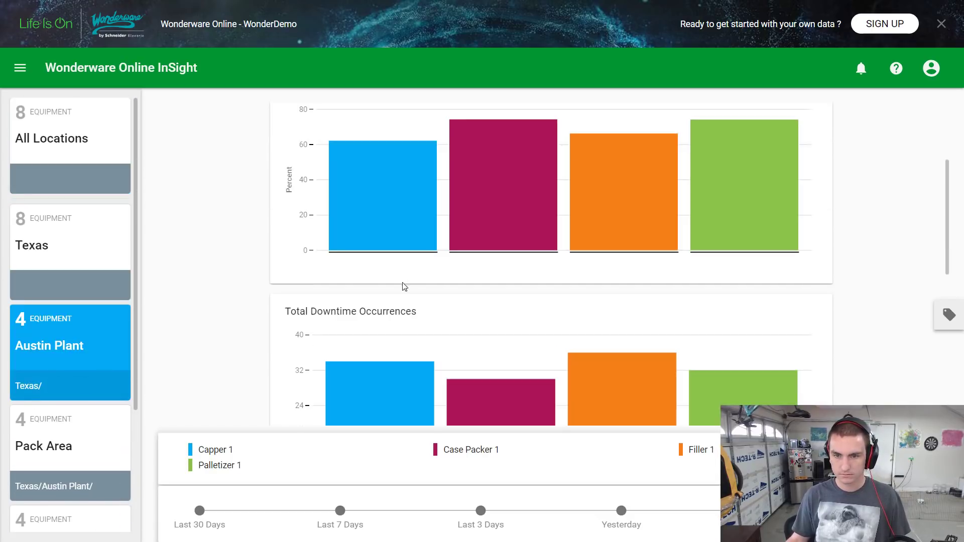
# Drill into Capper 1's downtime reasons, led by Process Failure at 6, then return to the summary
pyautogui.moveTo(387, 214)
pyautogui.click(463, 280)
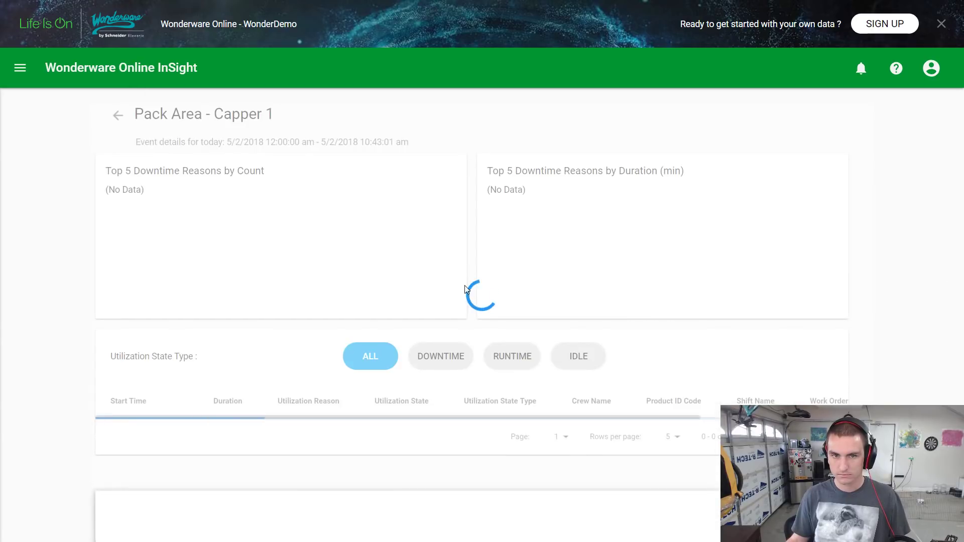
pyautogui.scroll(-3, 466, 329)
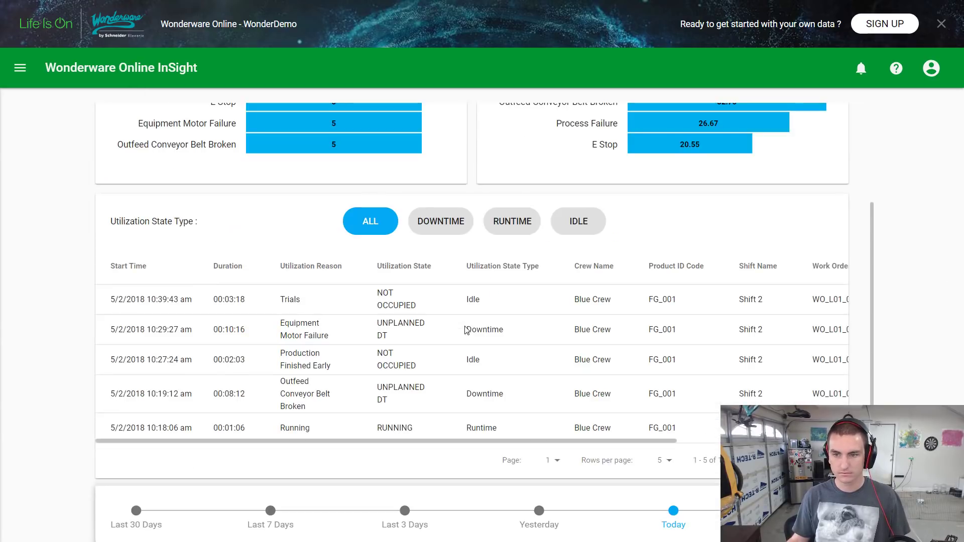
pyautogui.scroll(3, 465, 330)
pyautogui.scroll(-3, 466, 330)
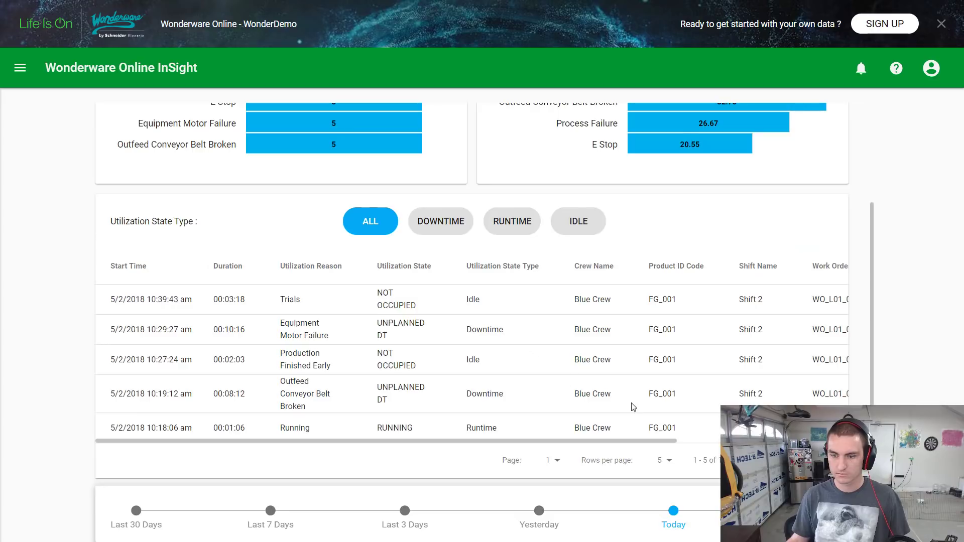
pyautogui.hscroll(2, 646, 442)
pyautogui.hscroll(1, 422, 372)
pyautogui.hscroll(-3, 422, 371)
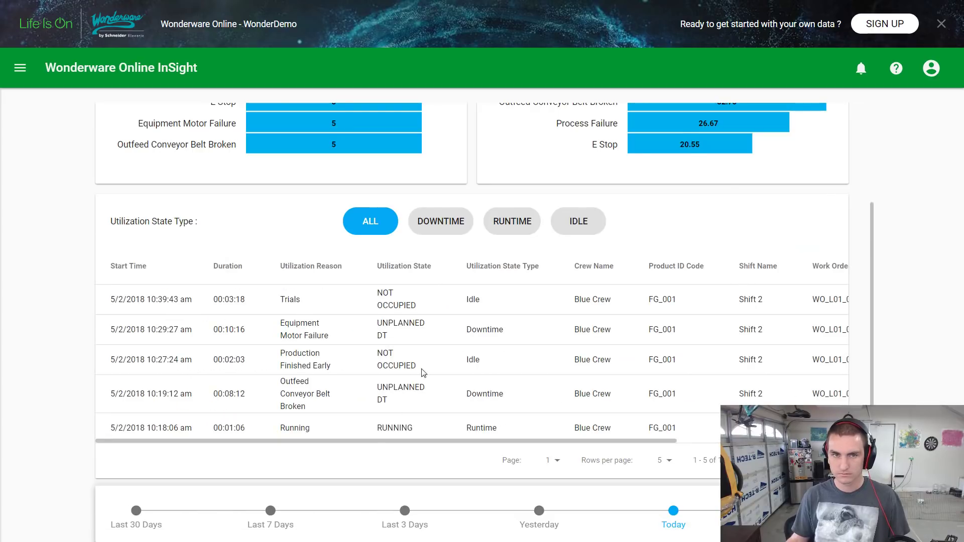
pyautogui.scroll(3, 362, 351)
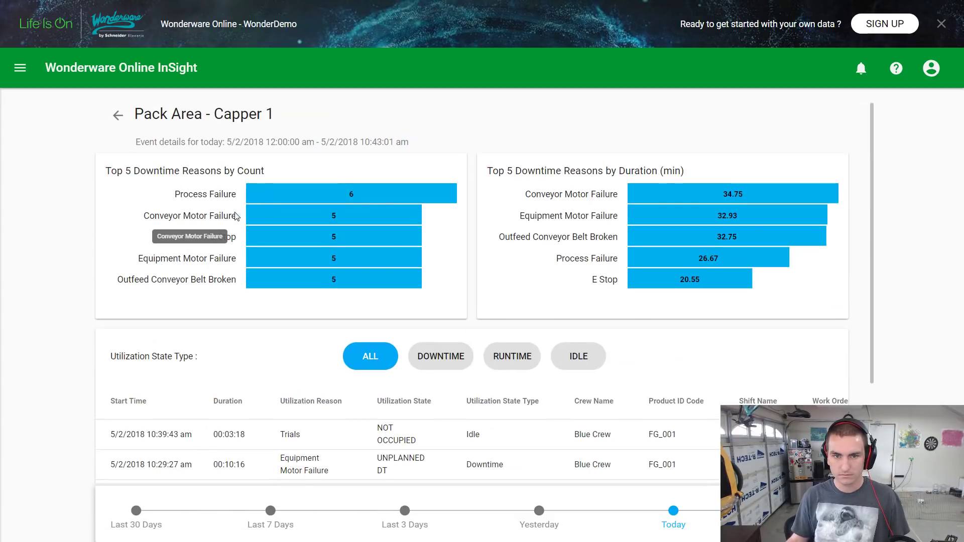
pyautogui.click(118, 115)
pyautogui.scroll(3, 413, 215)
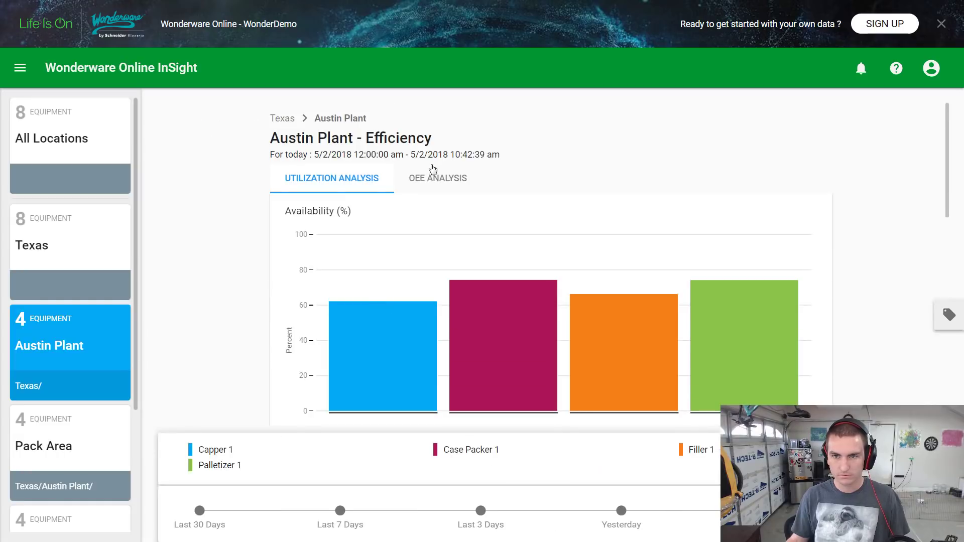
# Show OEE percentages for the Austin Plant machines and scroll down the page
pyautogui.click(448, 180)
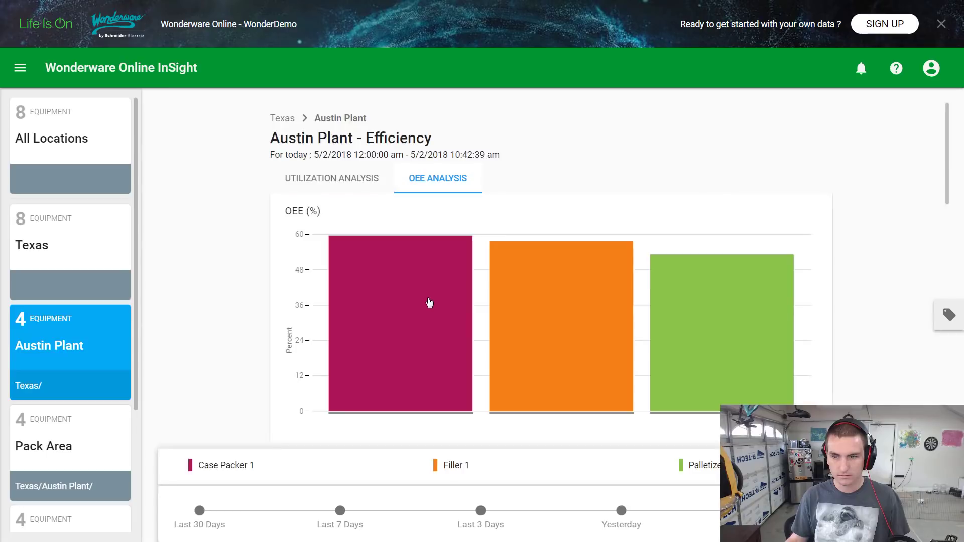
pyautogui.moveTo(435, 301)
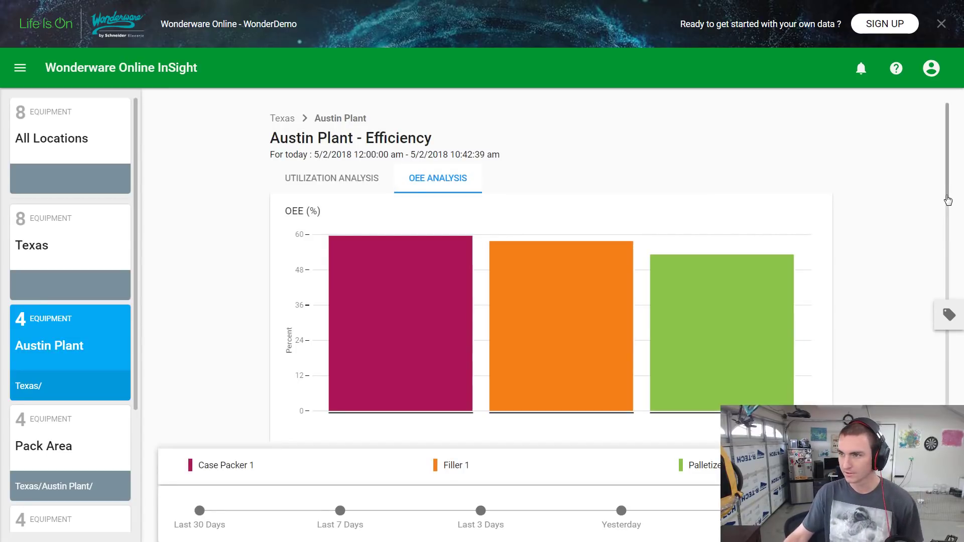
pyautogui.moveTo(945, 177); pyautogui.dragTo(936, 342)
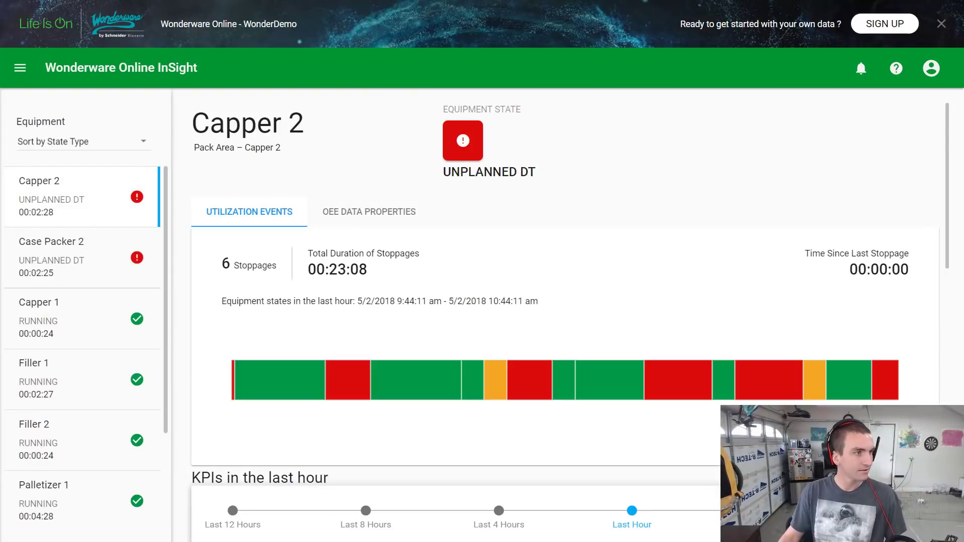
# Bring up the Add Event dialog from Capper 2's red UNPLANNED DT state button
pyautogui.click(474, 142)
pyautogui.click(717, 219)
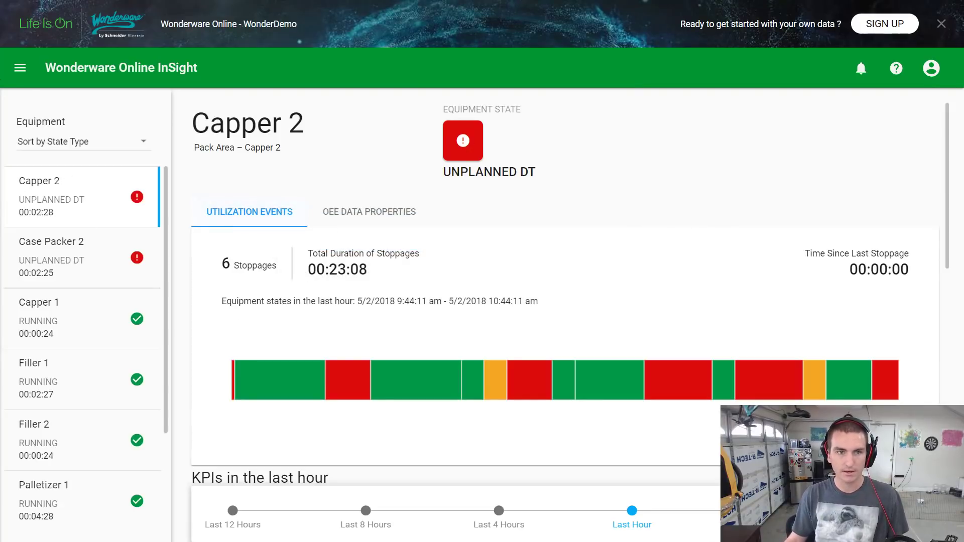
pyautogui.click(20, 68)
pyautogui.click(312, 146)
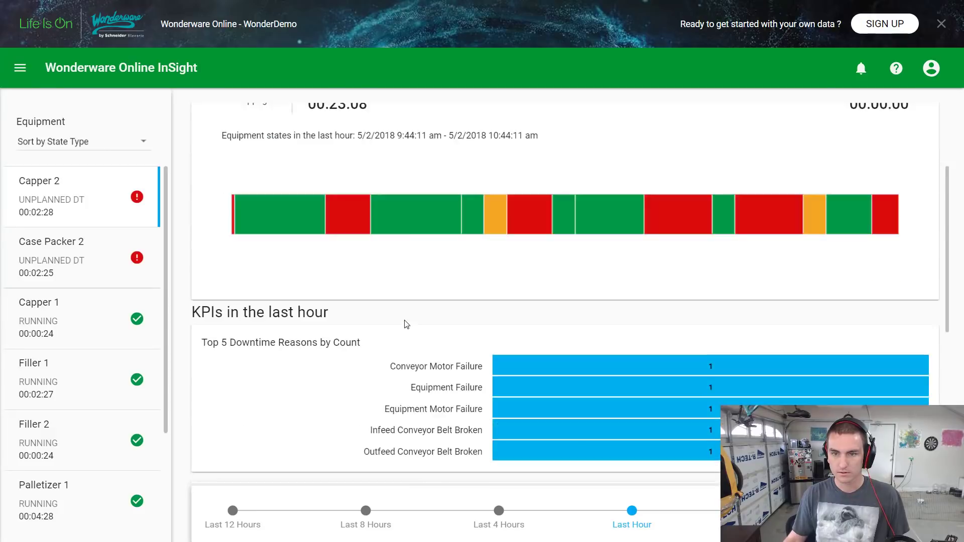
pyautogui.click(466, 143)
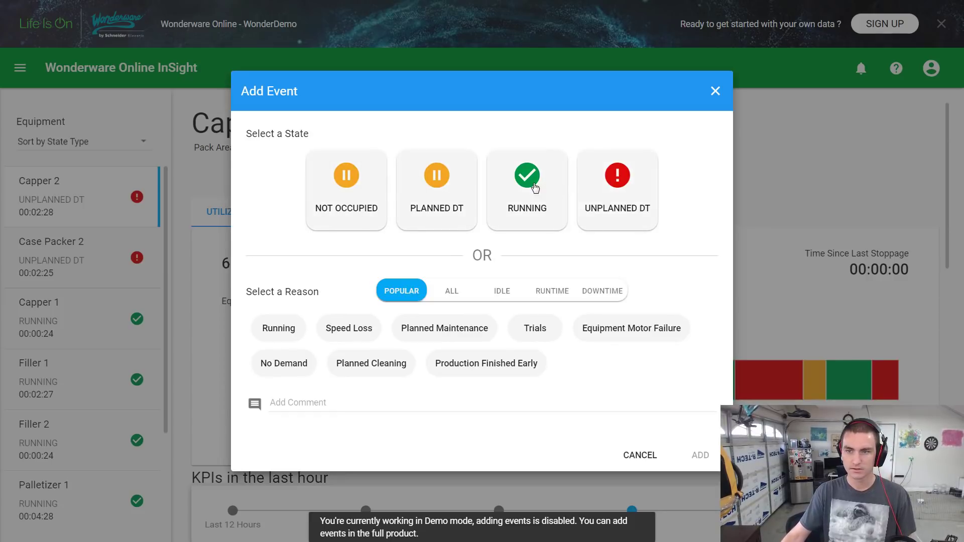
# Try Running, Planned DT and Not Occupied states, pick Speed Loss with comment 'qwer', then close
pyautogui.click(521, 192)
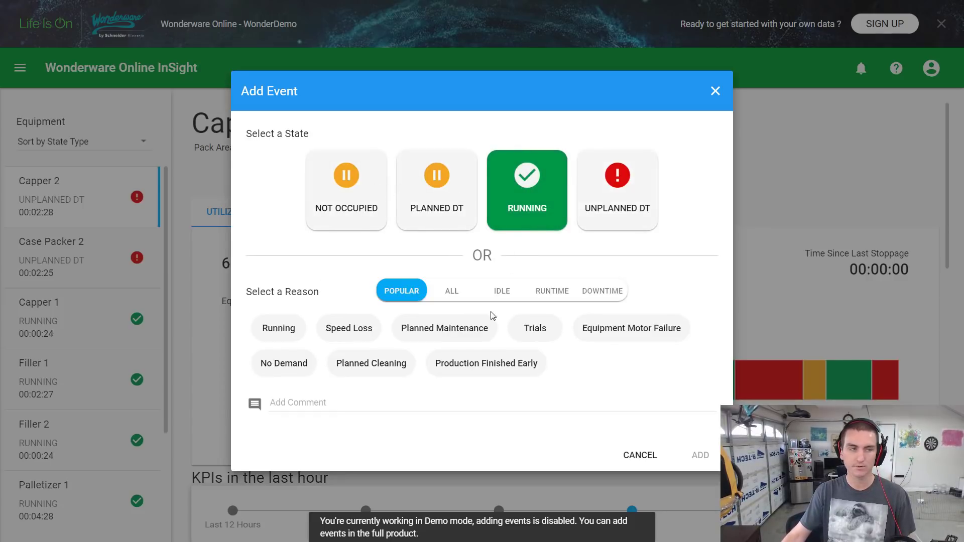
pyautogui.click(464, 197)
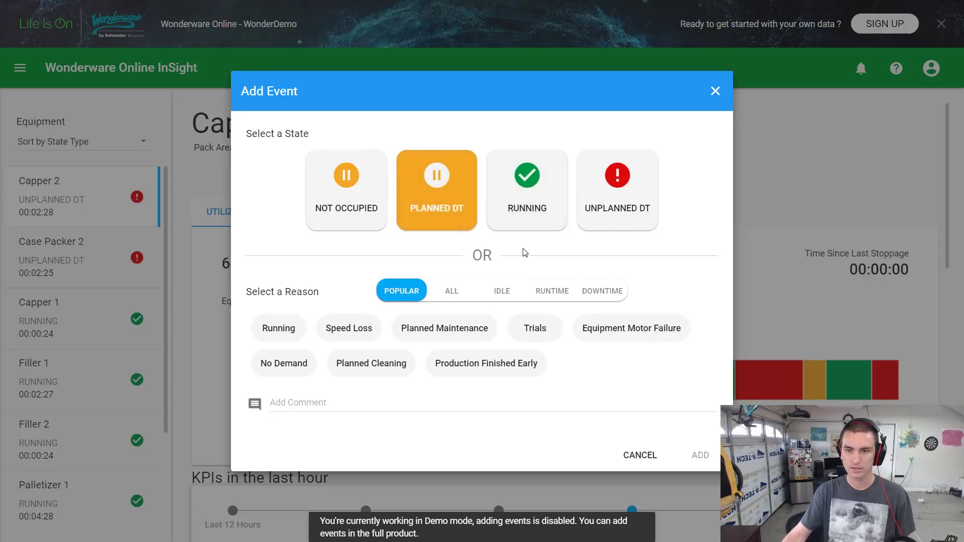
pyautogui.click(384, 196)
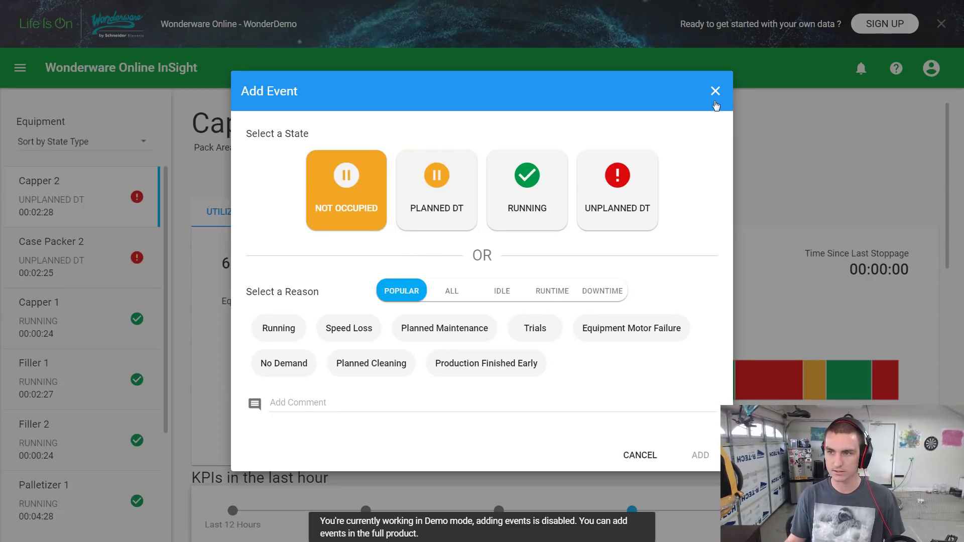
pyautogui.click(352, 328)
pyautogui.click(332, 405)
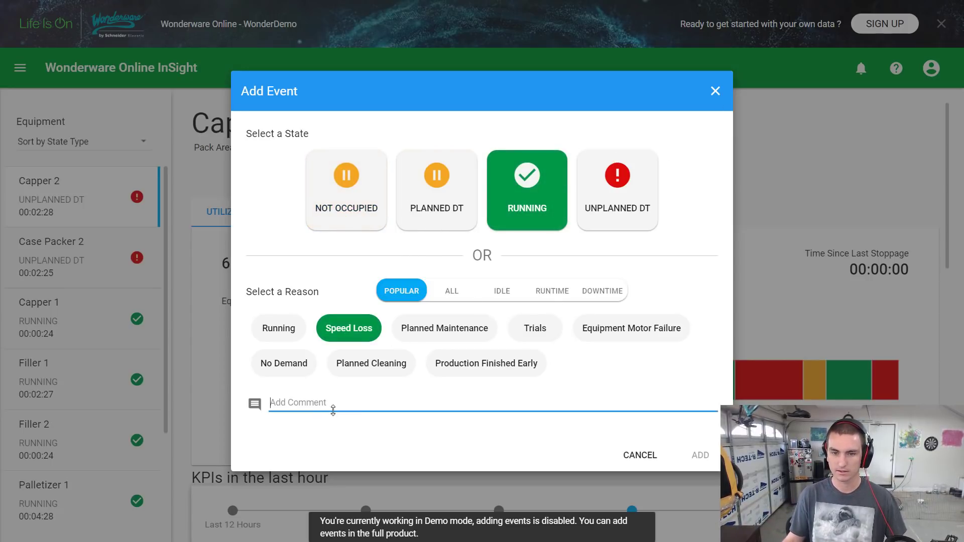
pyautogui.write('qwer')
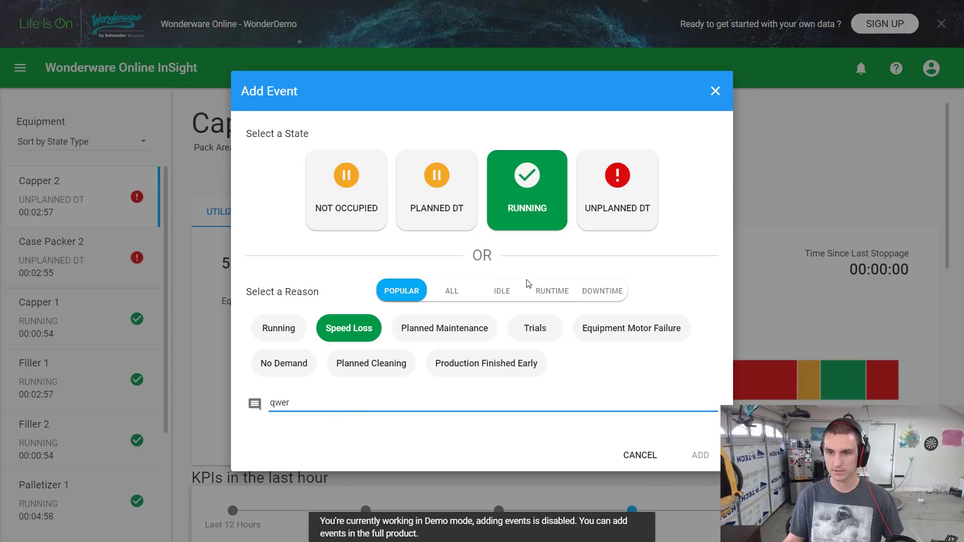
pyautogui.click(453, 289)
pyautogui.click(652, 203)
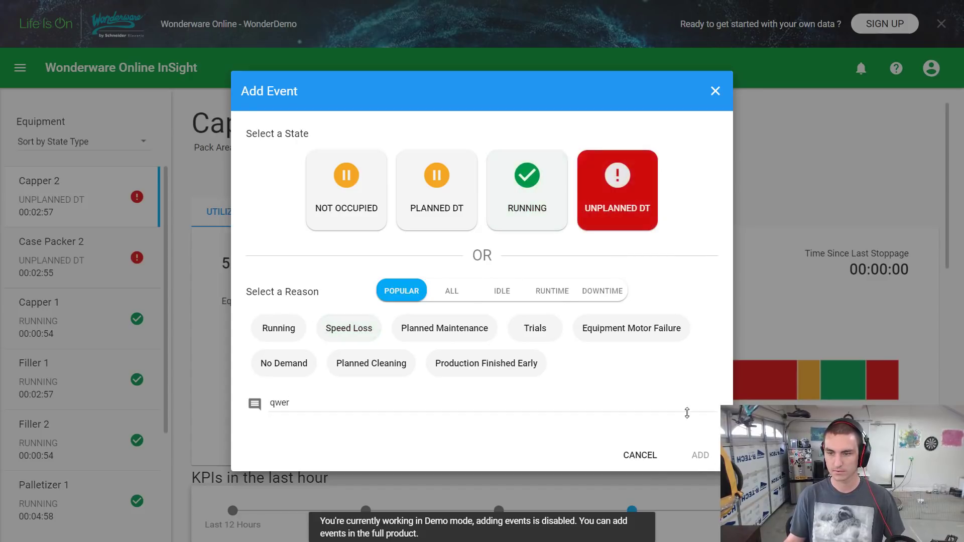
pyautogui.click(701, 455)
# Reopen Add Event, choose Running with Speed Loss, view the IDLE reasons, then cancel
pyautogui.click(467, 153)
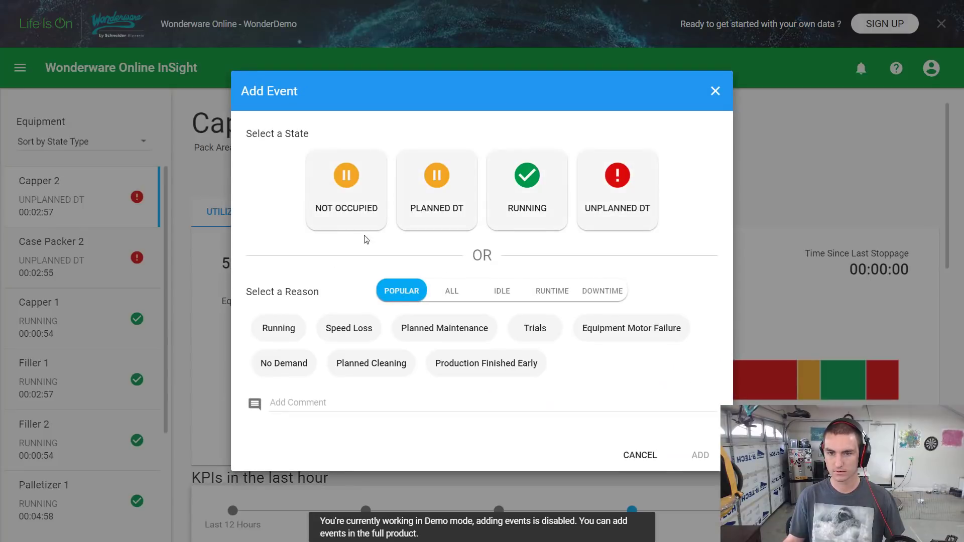
pyautogui.click(494, 213)
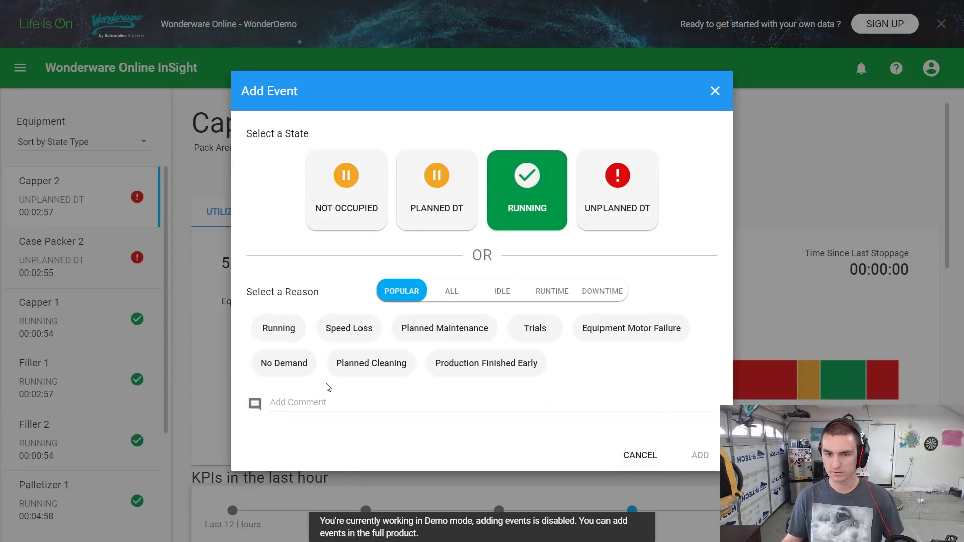
pyautogui.click(332, 402)
pyautogui.click(351, 327)
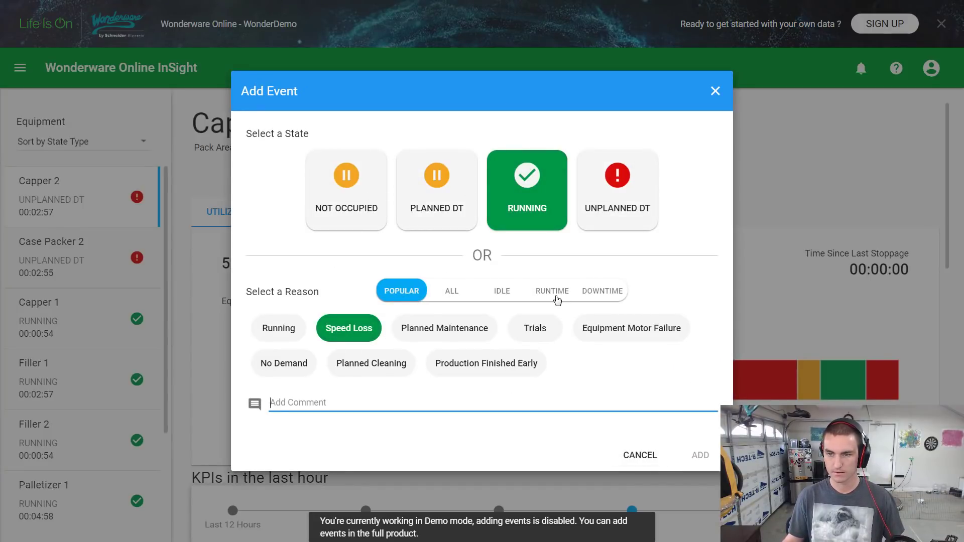
pyautogui.click(502, 296)
pyautogui.click(544, 209)
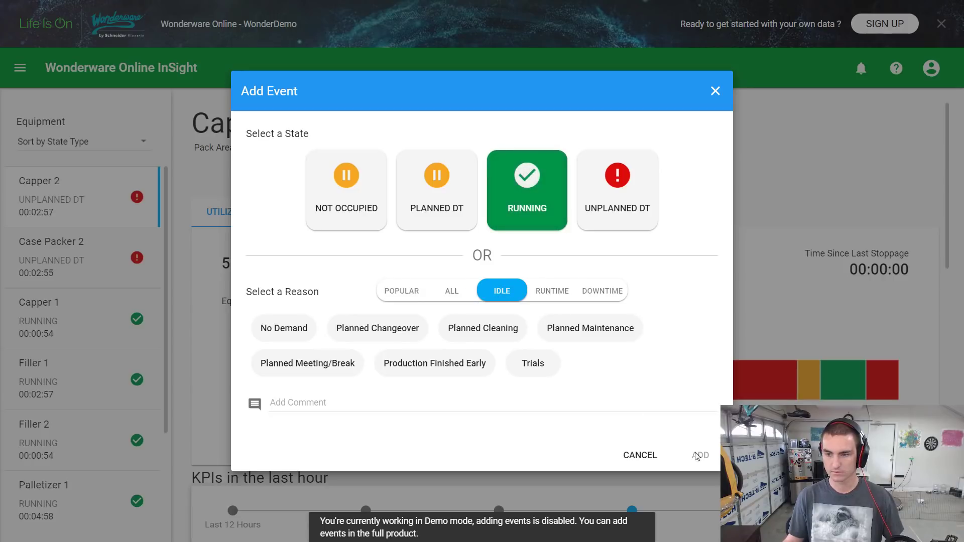
pyautogui.click(638, 455)
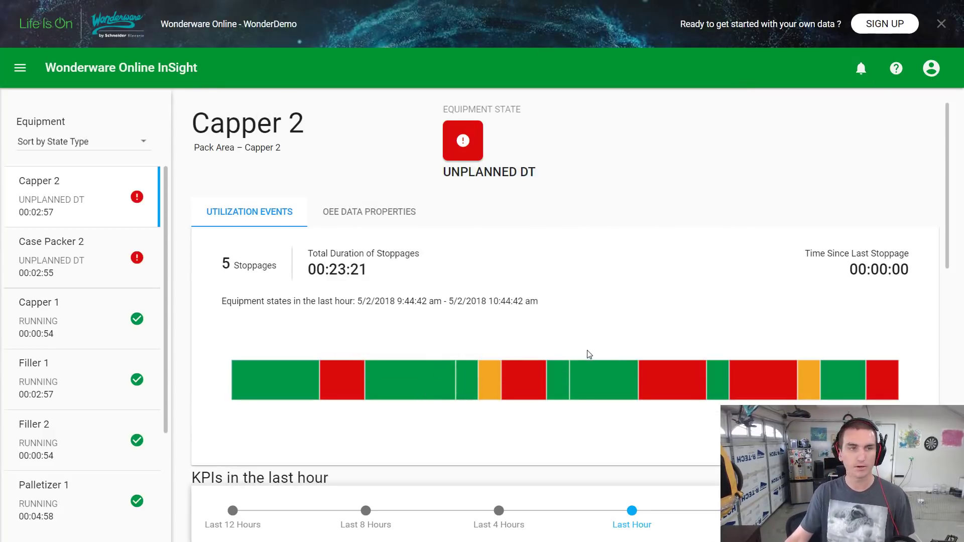
# Split Capper 2's first Running period at 9:46:29 as Planned Cleaning, then close without saving
pyautogui.click(361, 216)
pyautogui.click(241, 222)
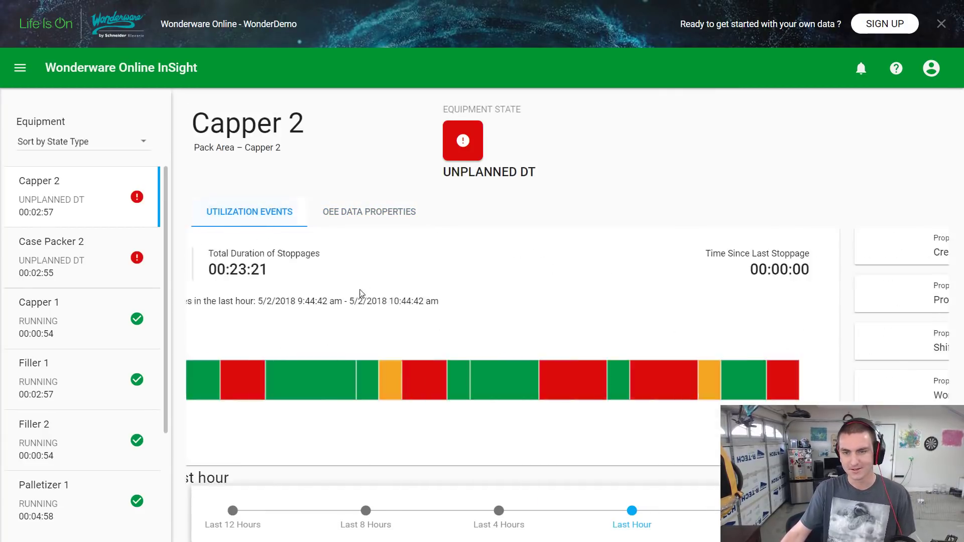
pyautogui.click(296, 384)
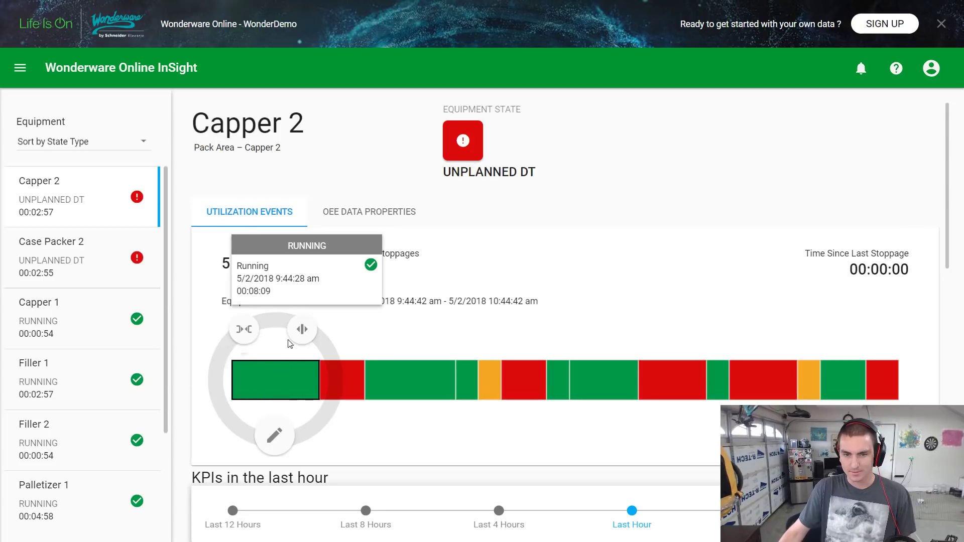
pyautogui.click(301, 333)
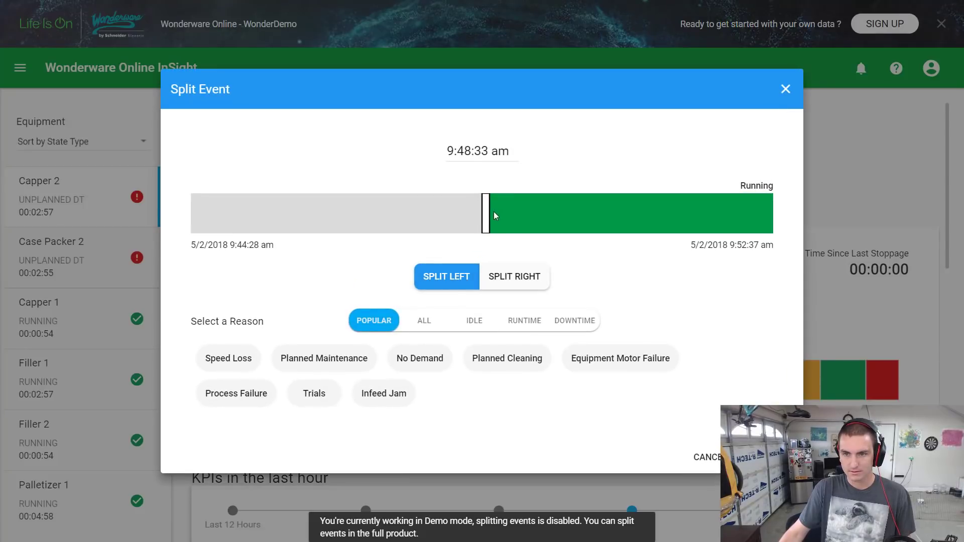
pyautogui.moveTo(488, 213); pyautogui.dragTo(336, 213)
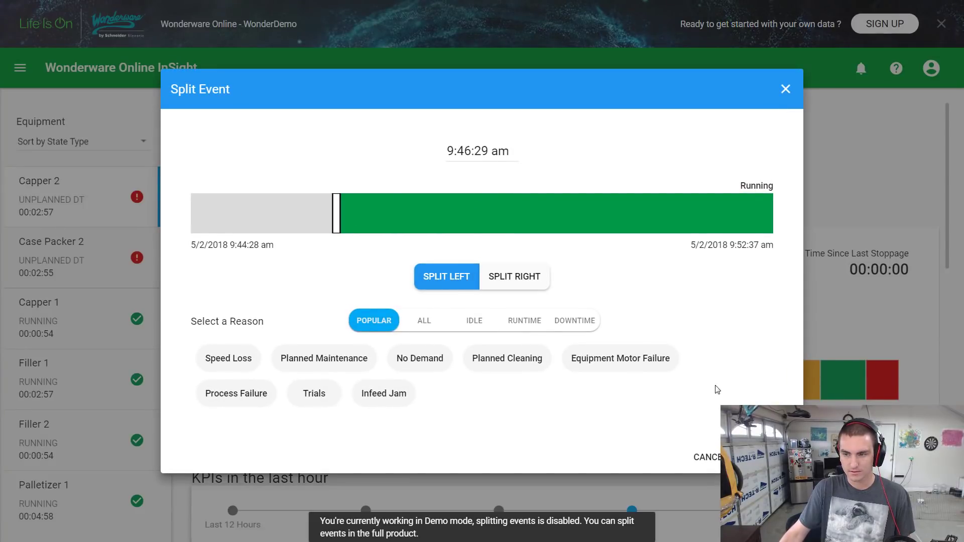
pyautogui.click(512, 351)
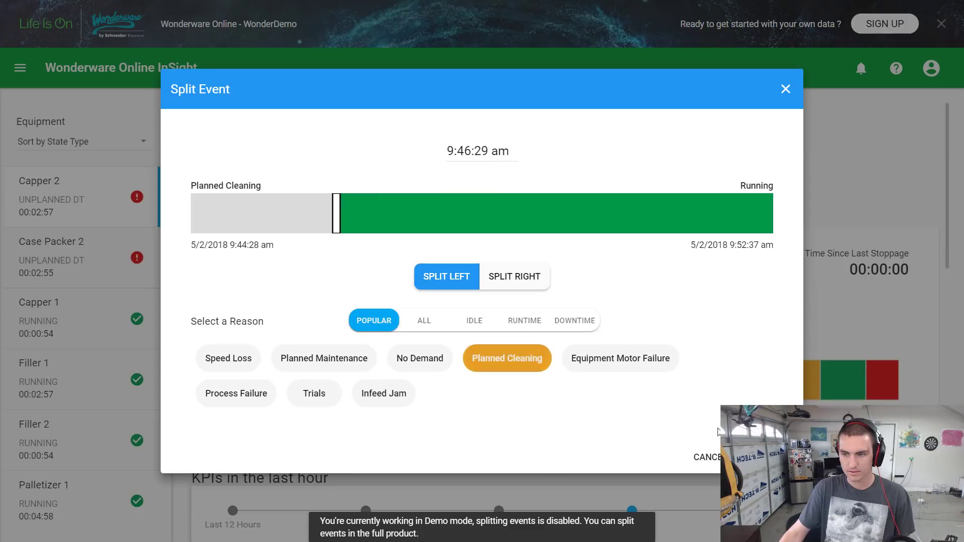
pyautogui.click(785, 90)
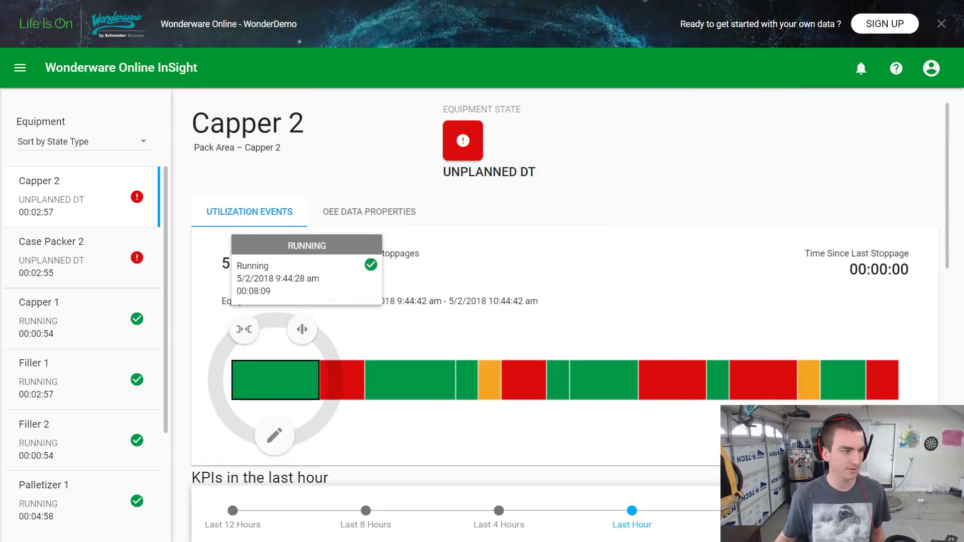